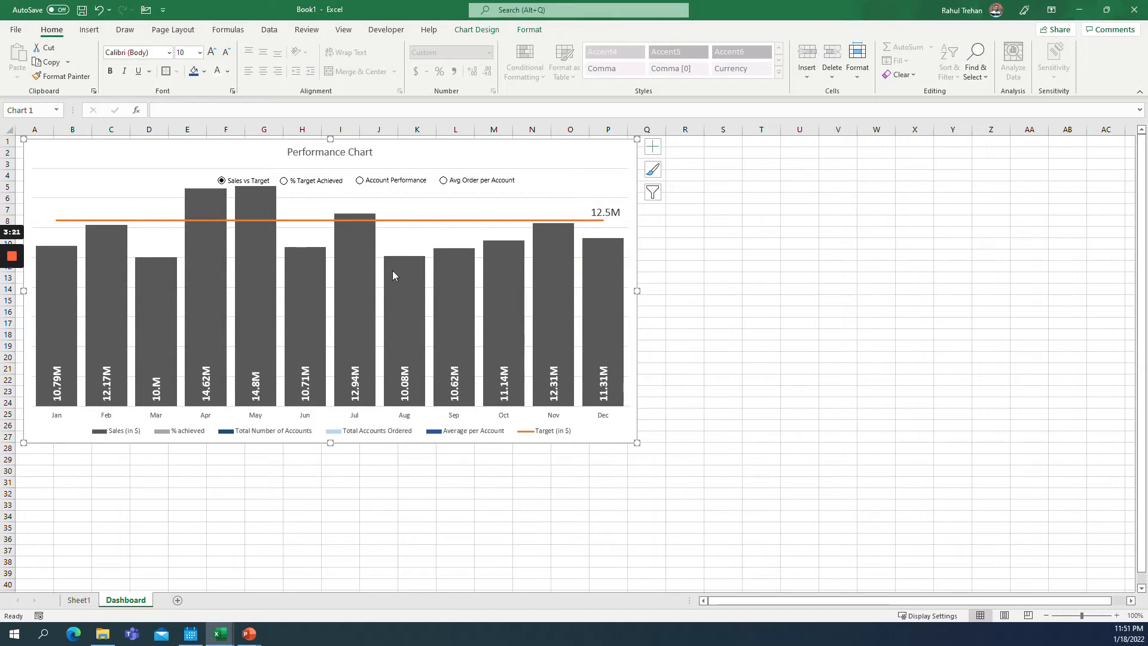
# Switch the Performance Chart between its four option-button views to preview each one.
pyautogui.click(303, 185)
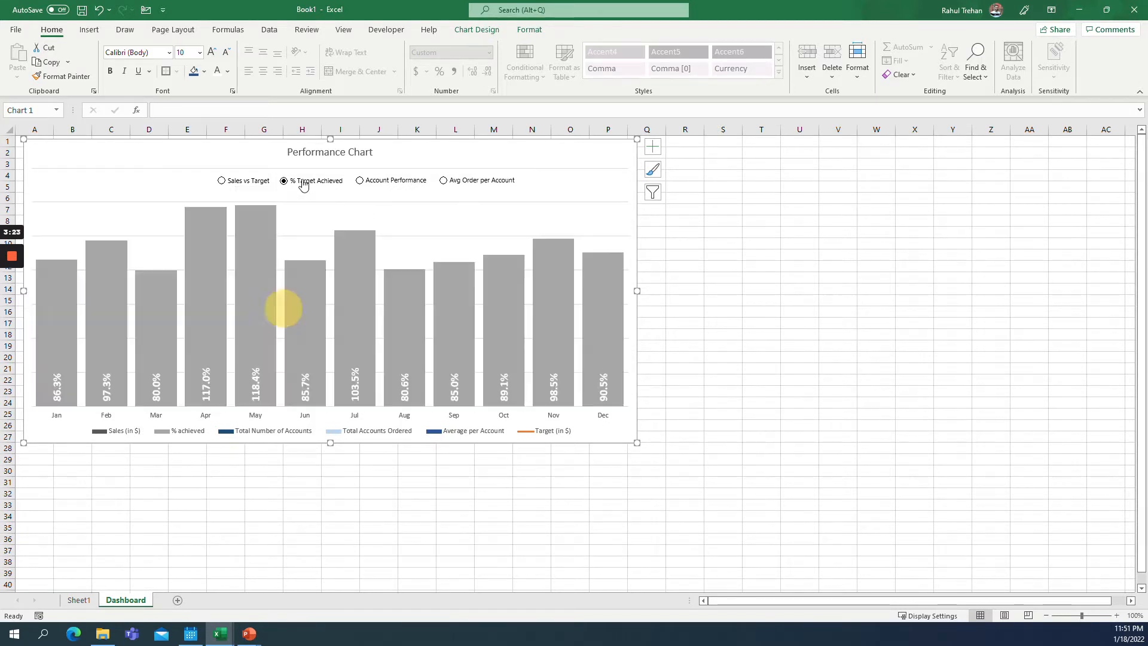
pyautogui.click(360, 181)
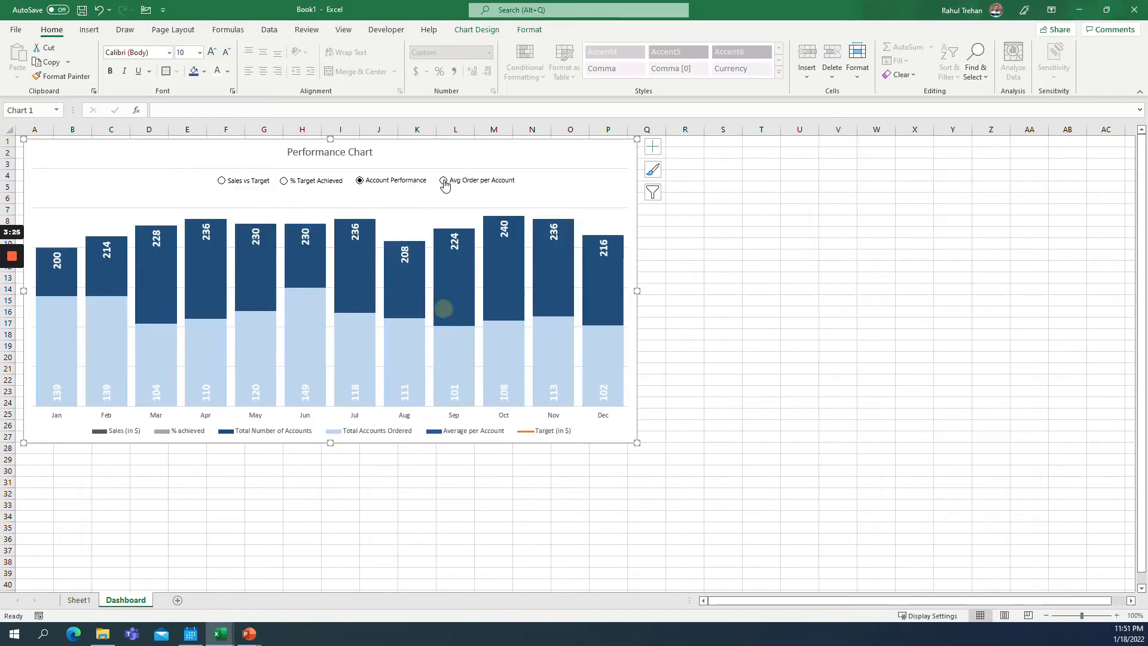
pyautogui.click(443, 180)
pyautogui.click(284, 181)
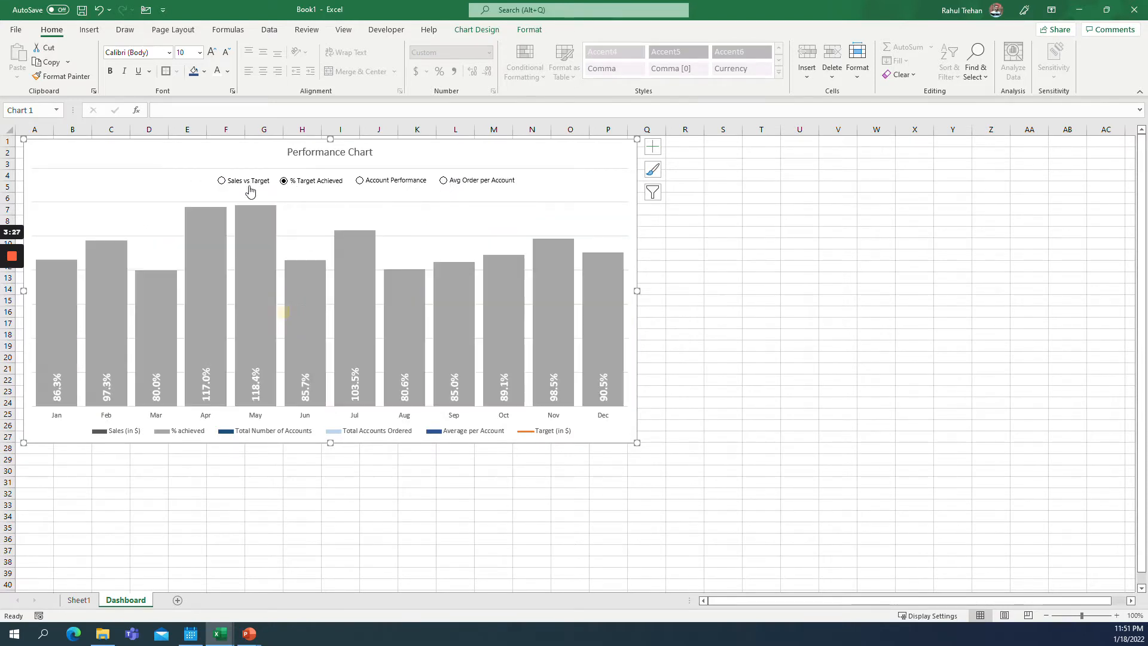
pyautogui.click(221, 180)
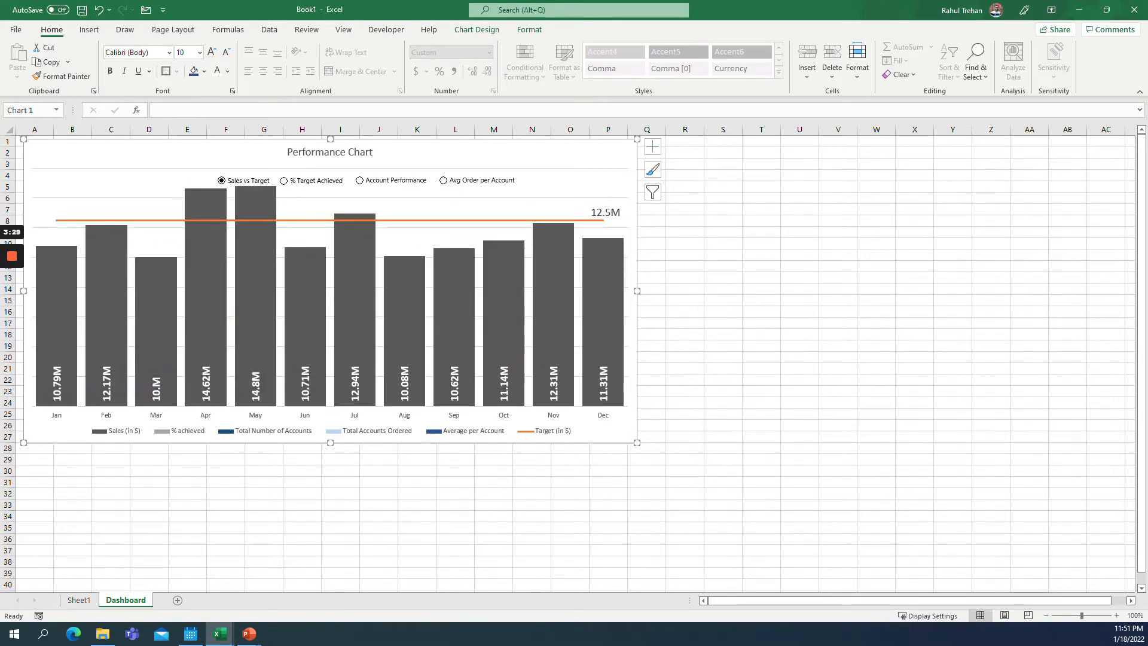
# Switch to the blank Book8 workbook and enter the row label Sales (in $) in A2.
pyautogui.moveTo(220, 633)
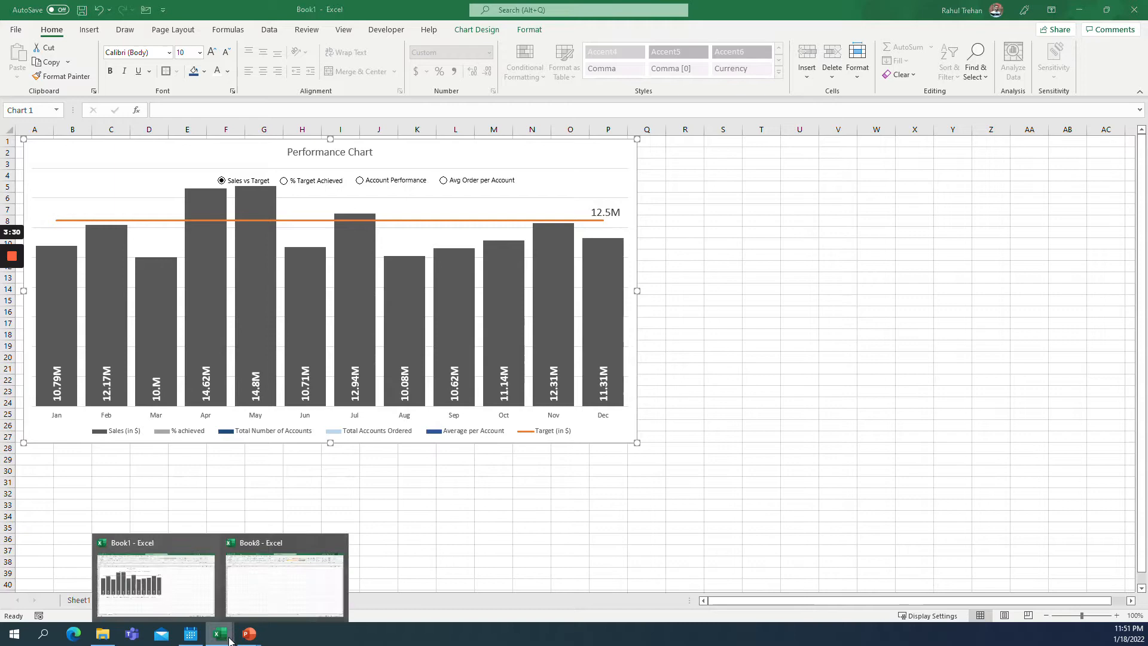
pyautogui.click(256, 599)
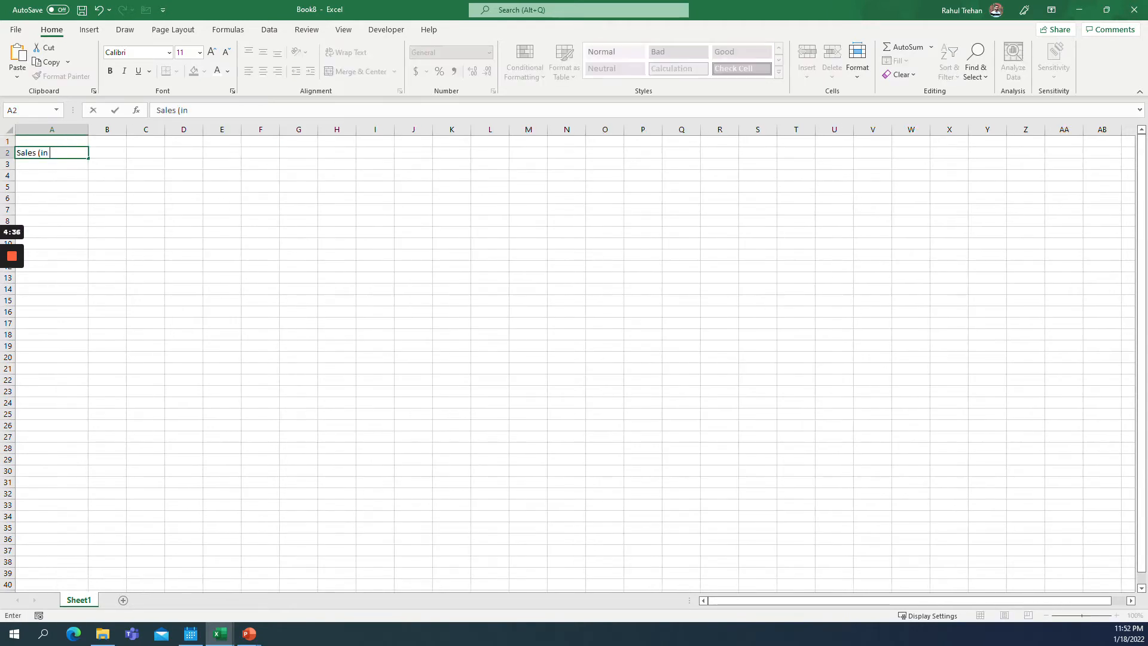
pyautogui.write('$)')
pyautogui.press('Return')
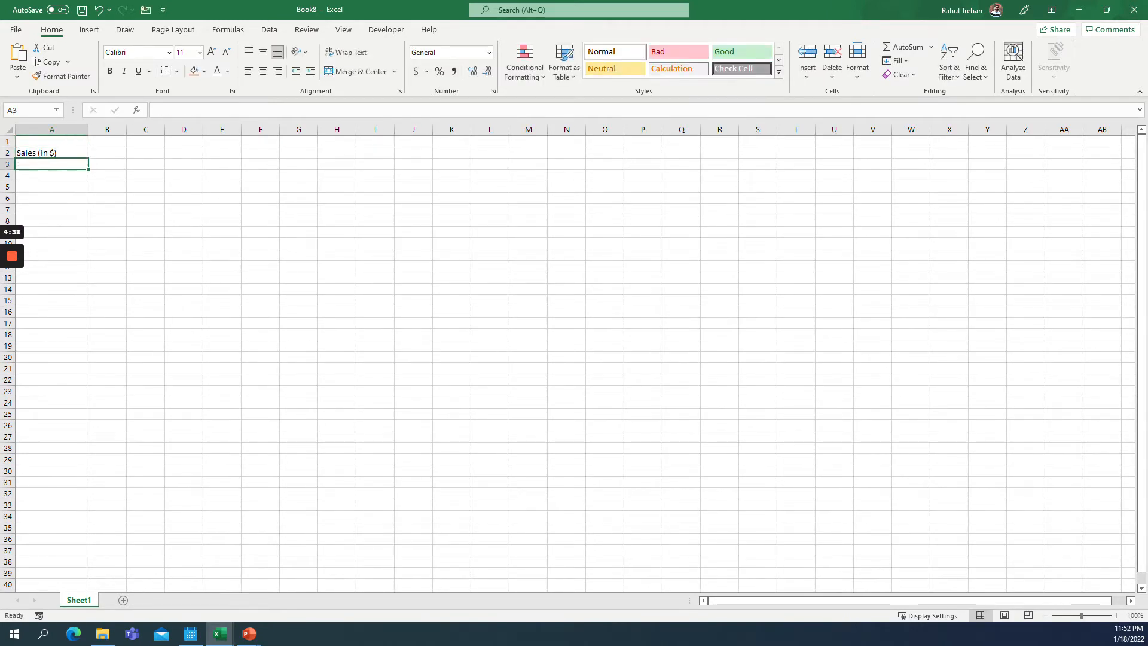
# Enter the row labels Target (in $) in A3 and % achieved in A4.
pyautogui.write('Target (in')
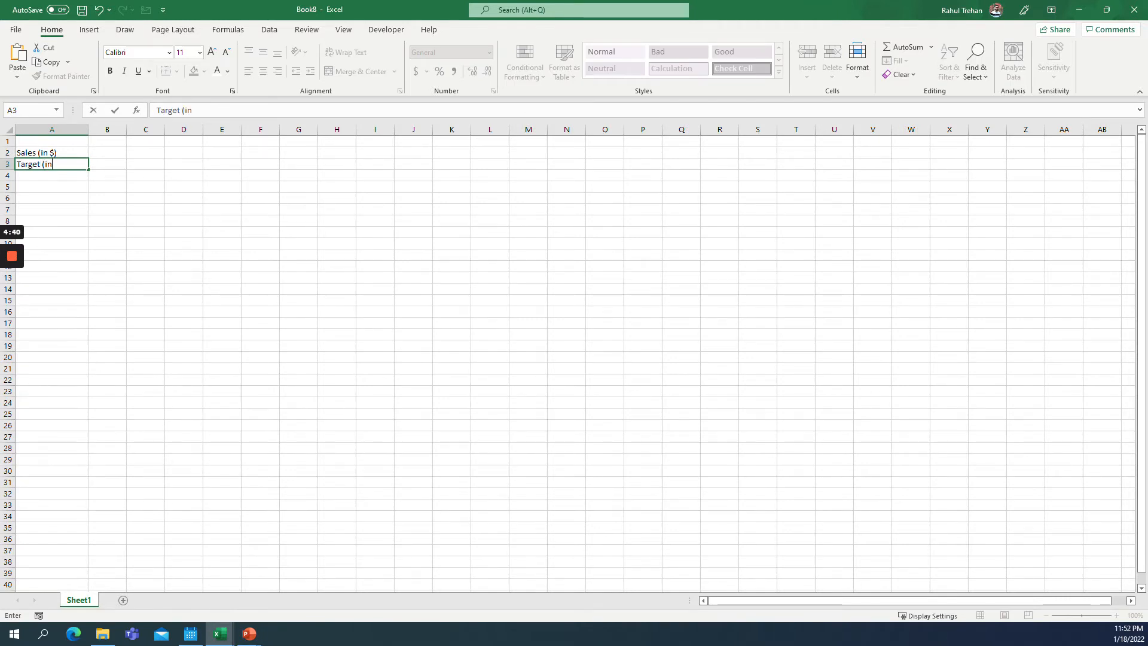
pyautogui.write(' $')
pyautogui.press('Return')
pyautogui.write('% achieve')
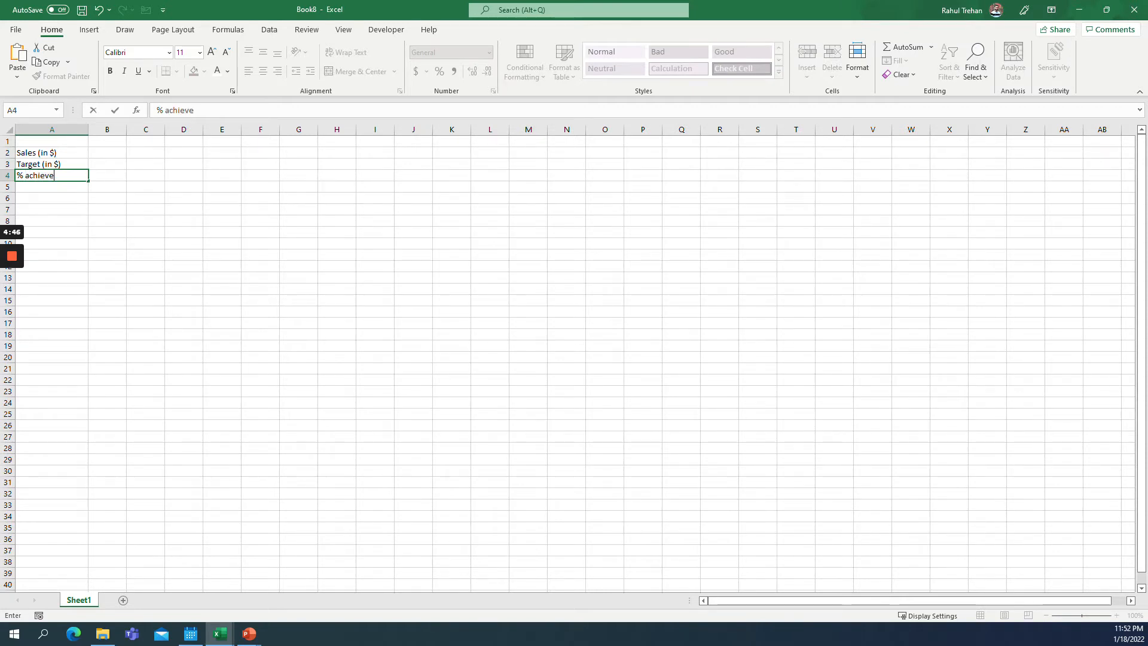
pyautogui.write('d')
pyautogui.press('Return')
# Enter the row label Total number of accounts in A5.
pyautogui.write('Tota')
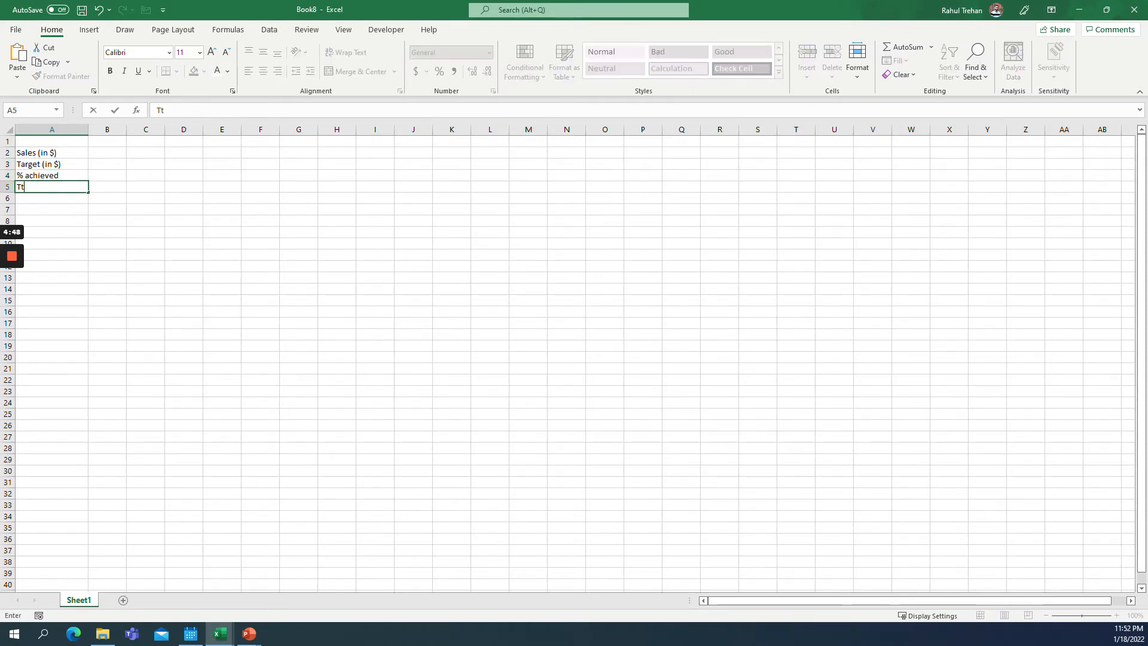
pyautogui.write('l number of accounts')
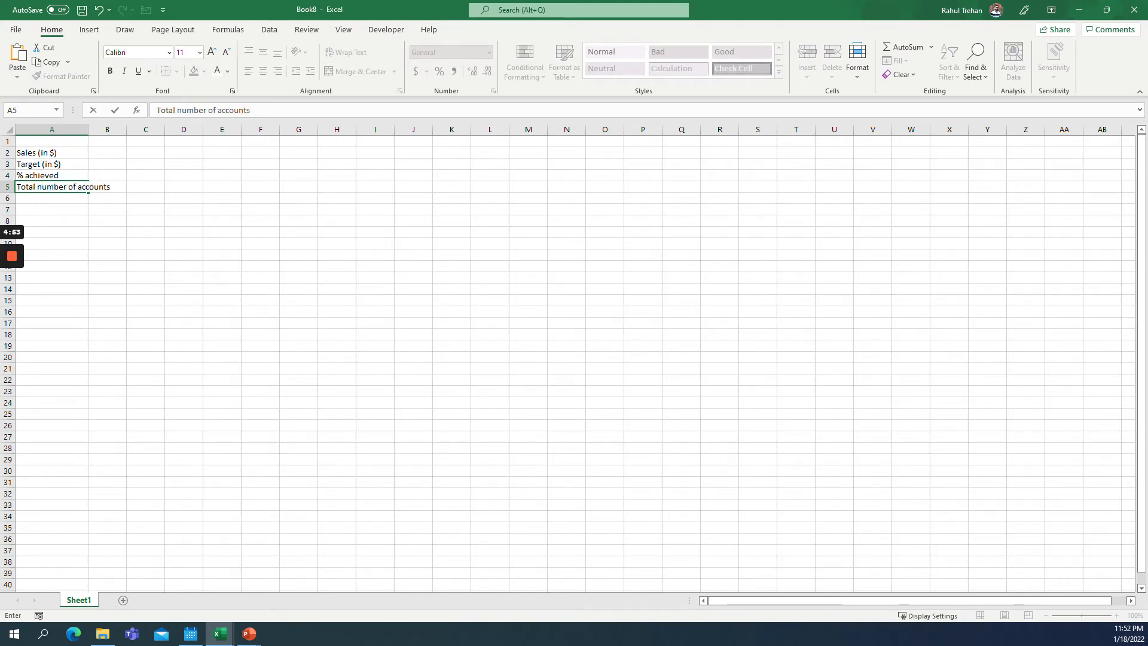
pyautogui.press('Return')
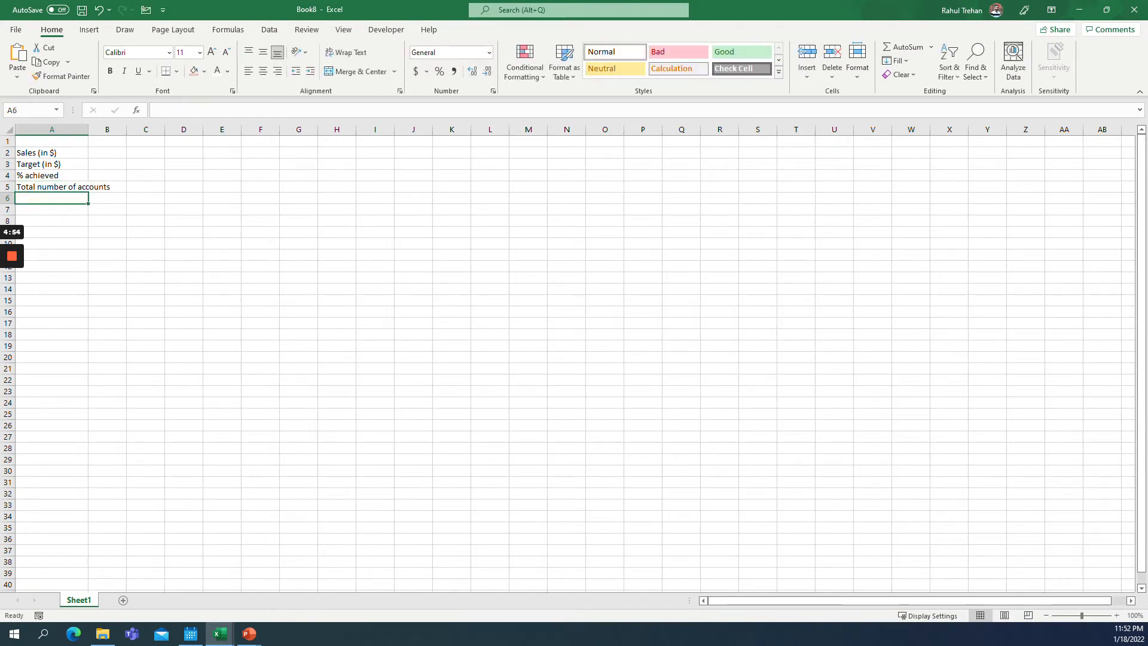
# Enter the row label Total Accounts that ordered in A6.
pyautogui.write('To')
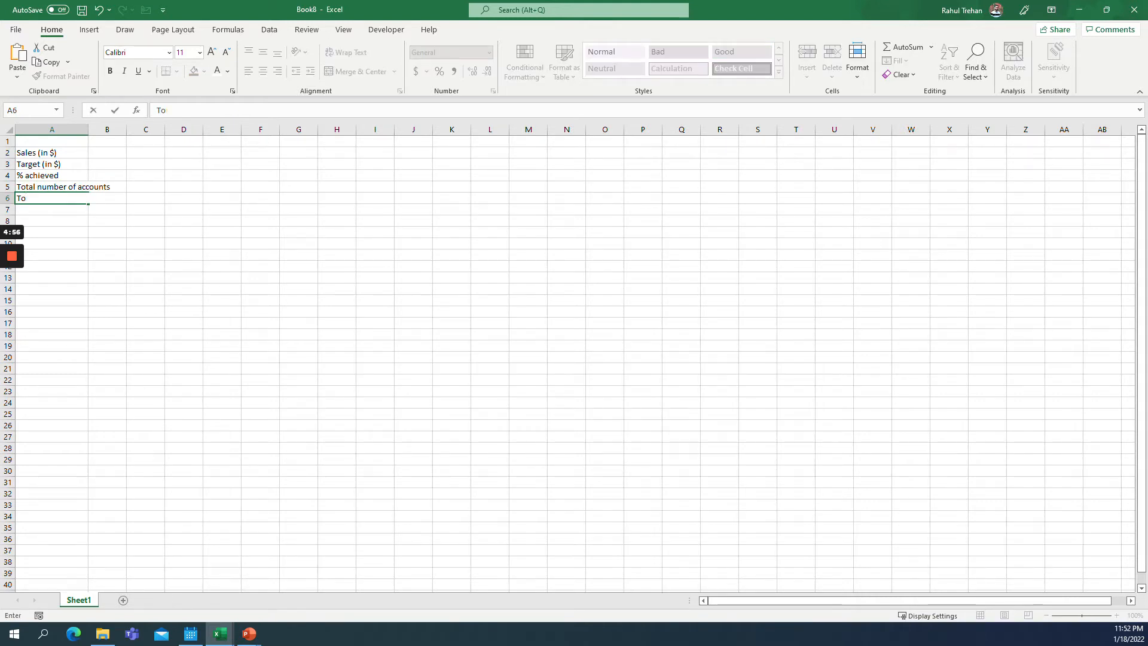
pyautogui.write('ital Accounts')
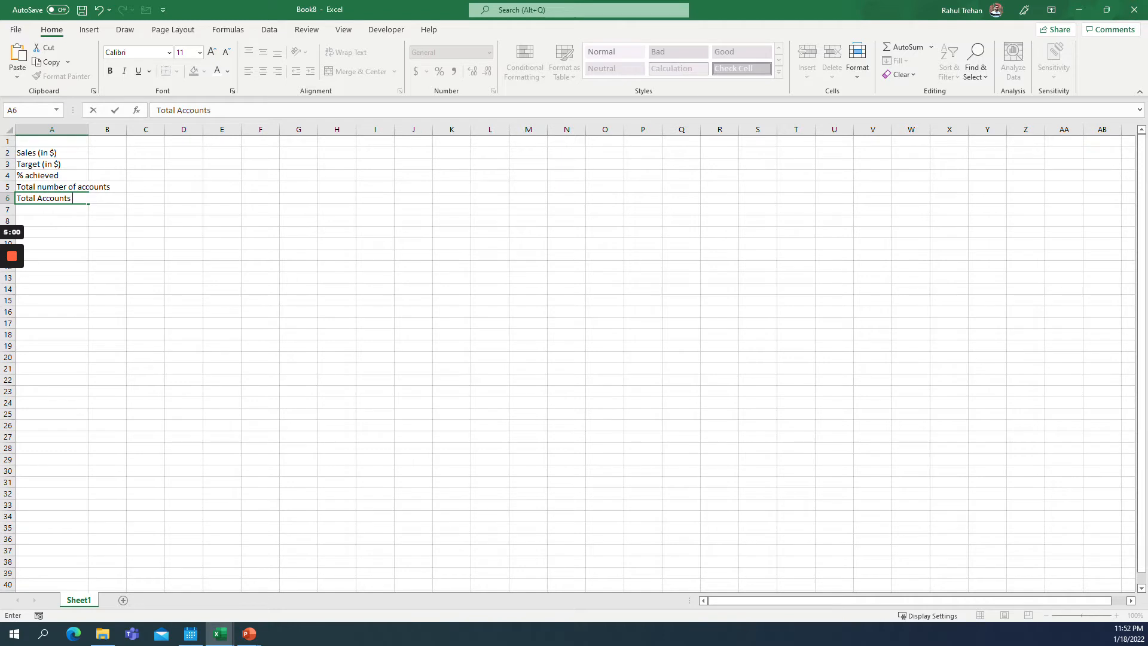
pyautogui.write(' that ordered')
pyautogui.press('Return')
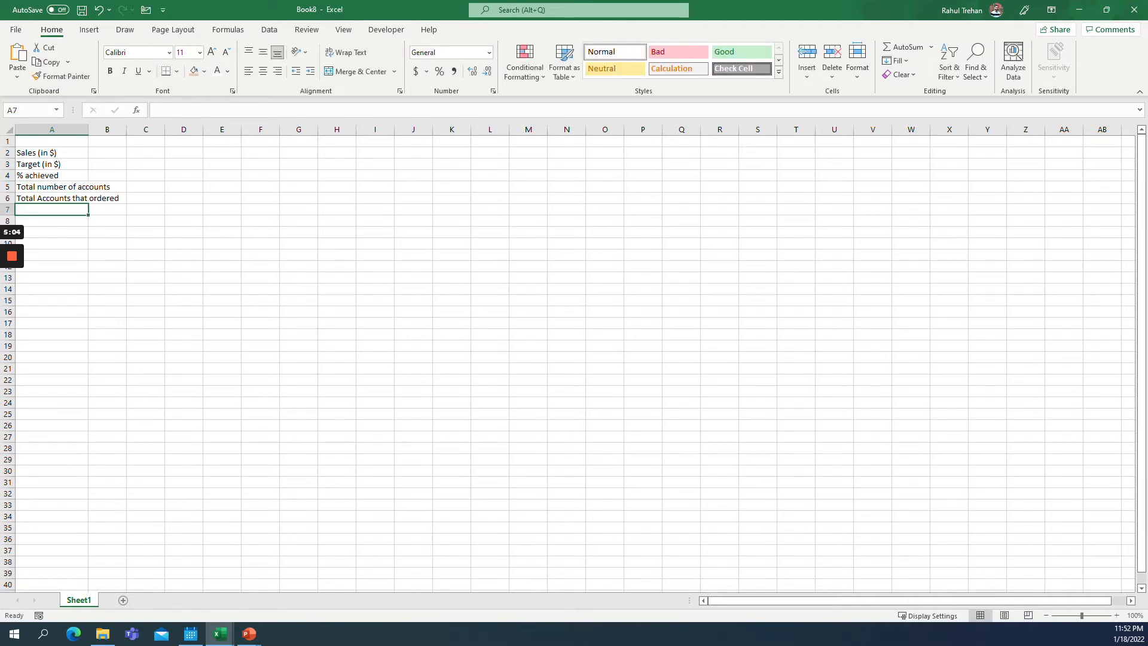
# Enter the row label Average per Account in A7.
pyautogui.write('Average per')
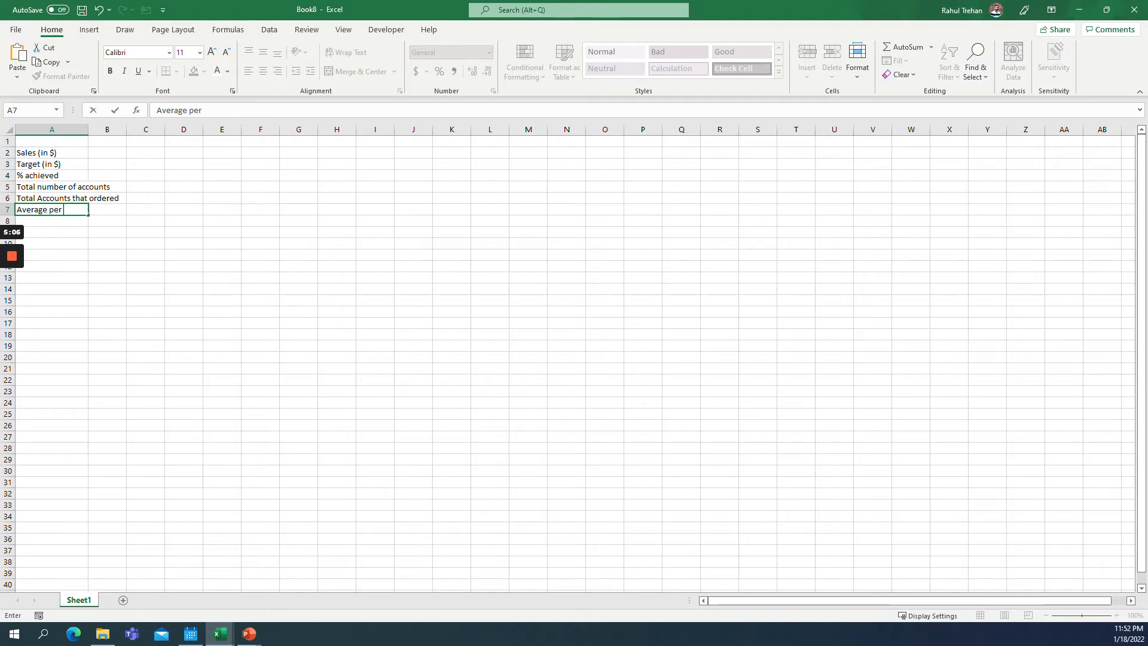
pyautogui.write(' Account')
pyautogui.press('Tab')
# Enter Jan in B1 and fill the month series across row 1 through Dec in M1.
pyautogui.press('Up')
pyautogui.press('Up')
pyautogui.press('Up')
pyautogui.press('Up')
pyautogui.press('Up')
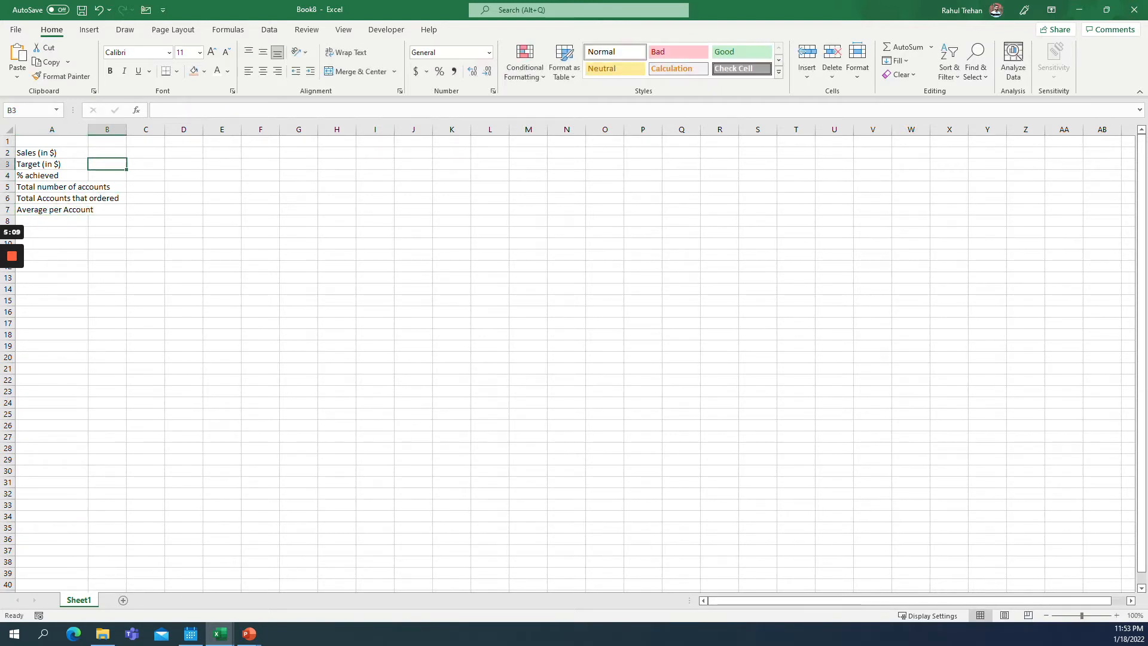
pyautogui.press('Up')
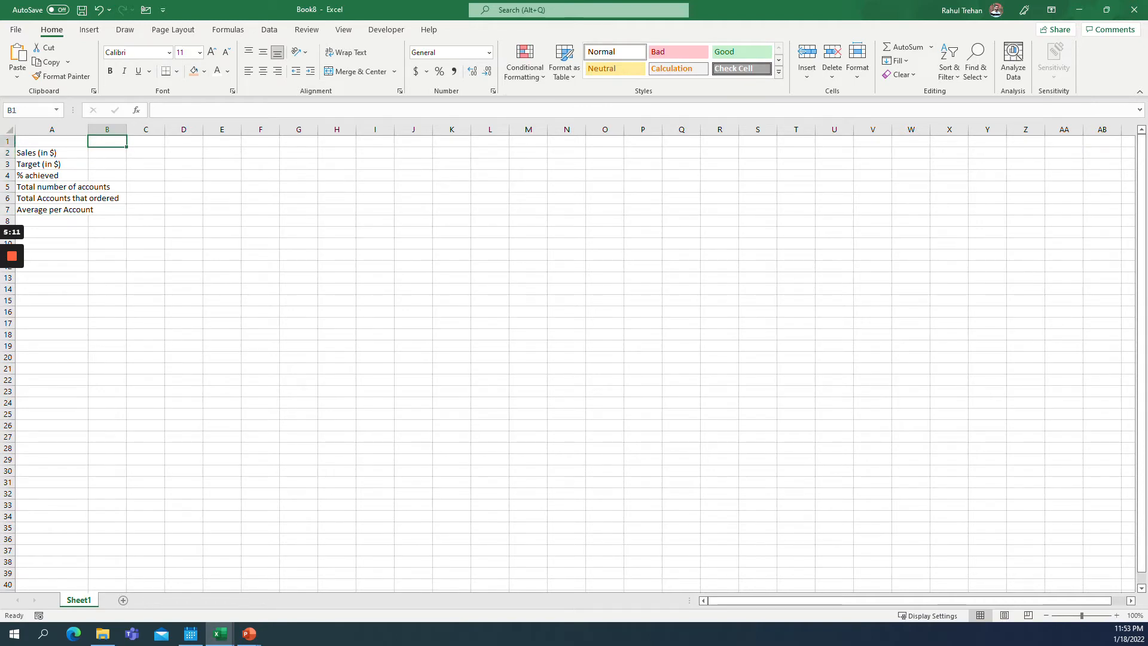
pyautogui.write('Jan')
pyautogui.hotkey('ctrl', 'Return')
pyautogui.moveTo(126, 147); pyautogui.dragTo(541, 144)
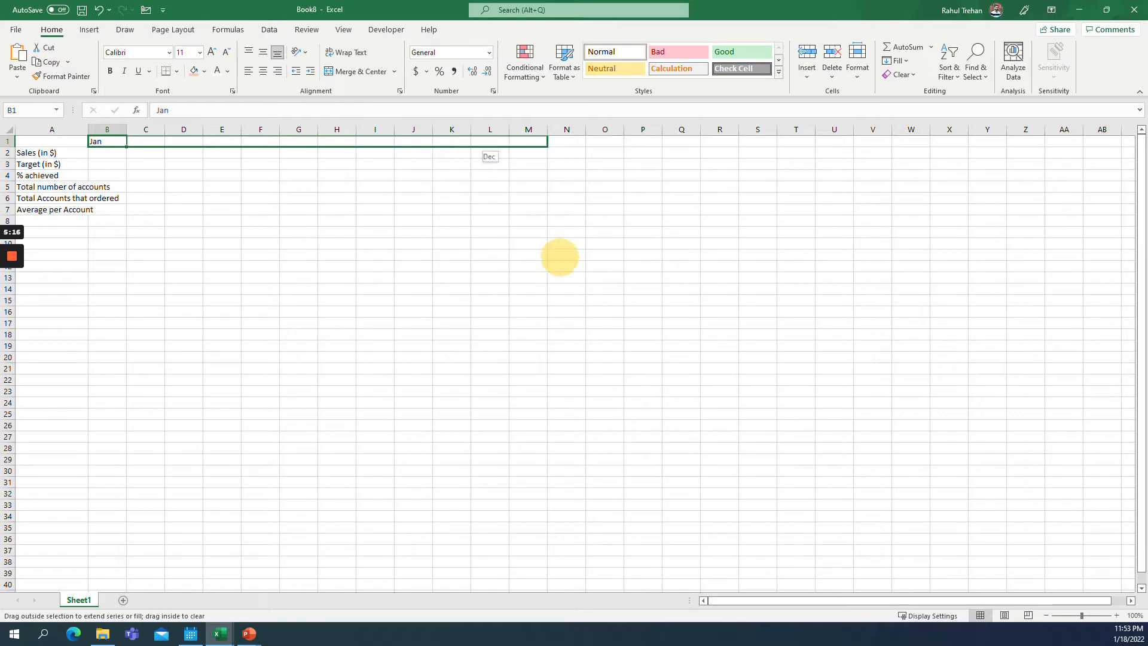
pyautogui.moveTo(560, 257); pyautogui.dragTo(560, 257)
pyautogui.press('Down')
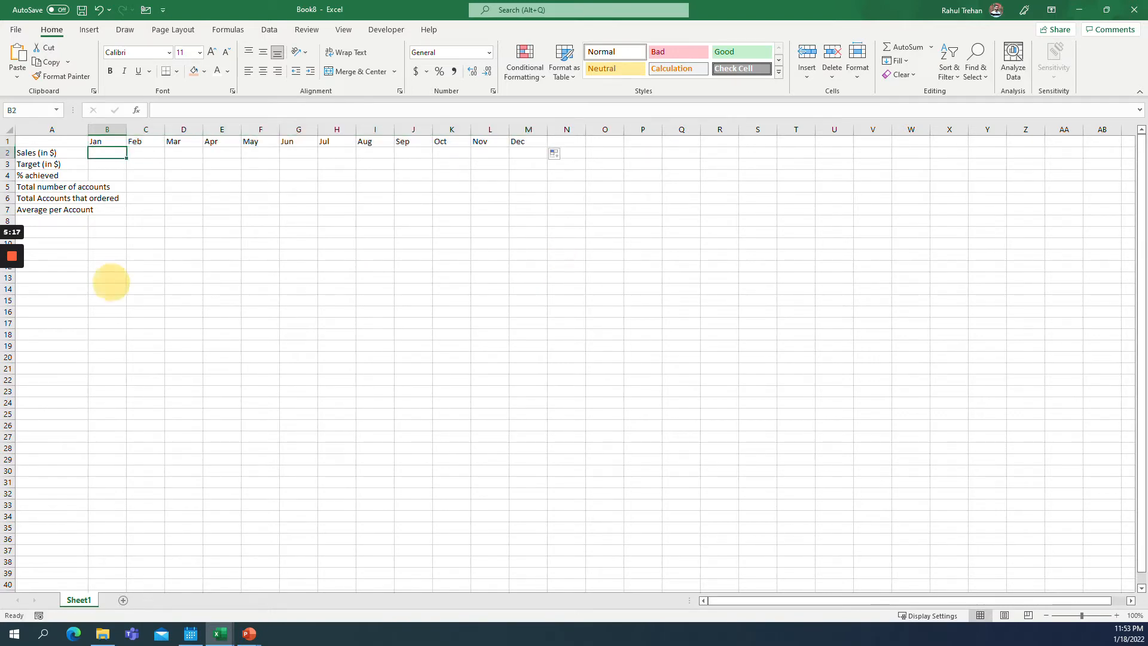
# Widen column A to fit the row labels.
pyautogui.moveTo(87, 129); pyautogui.dragTo(150, 130)
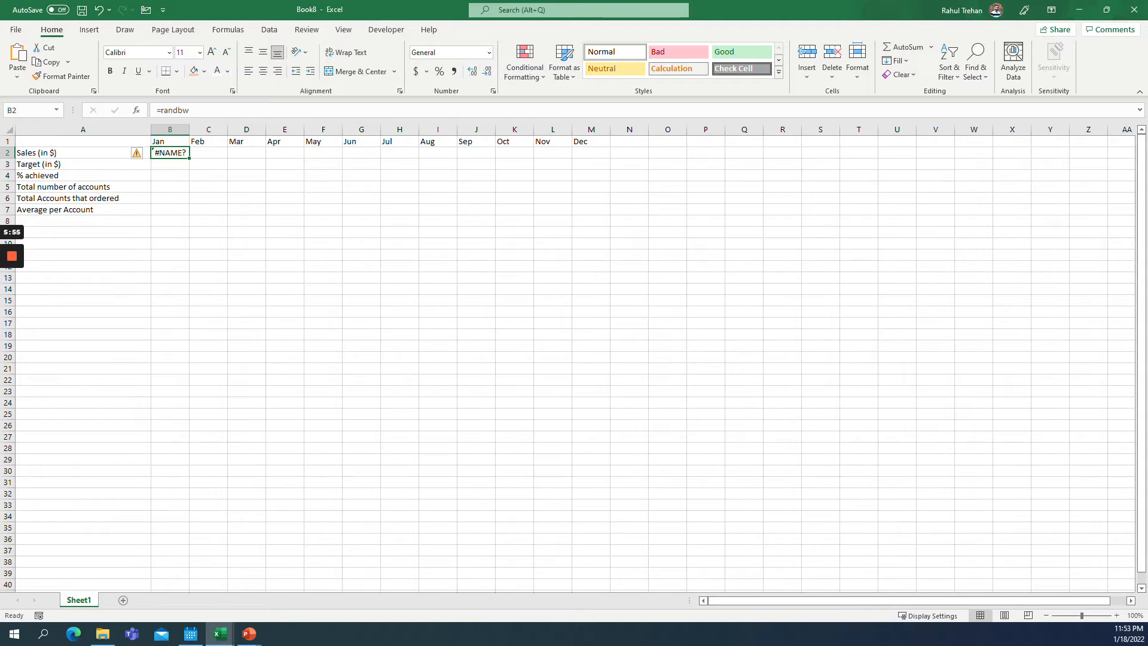
pyautogui.press('Escape')
# Enter =RANDBETWEEN(10000000,15000000) in B2 to generate a random January sales figure.
pyautogui.write('=randb')
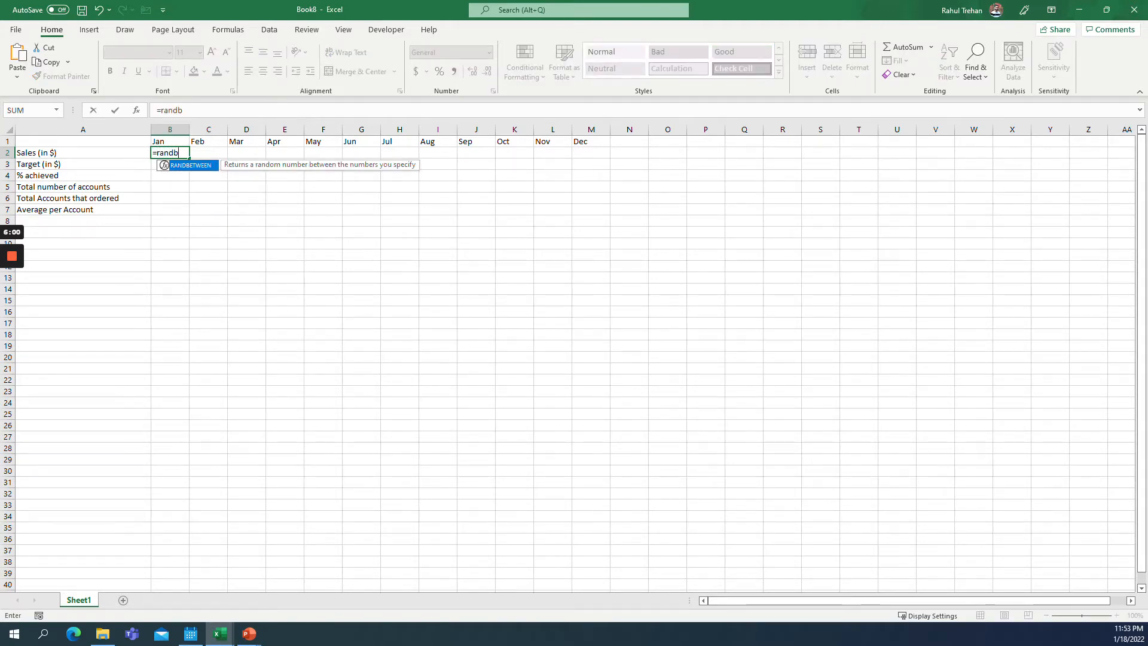
pyautogui.press('Tab')
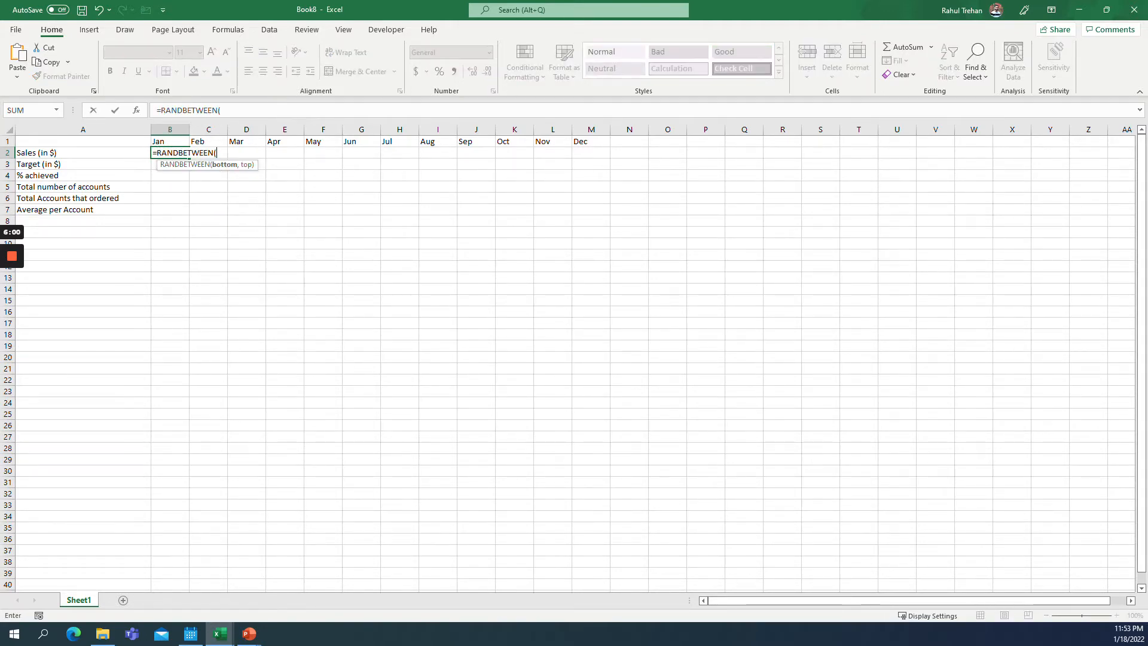
pyautogui.write('10000000,15')
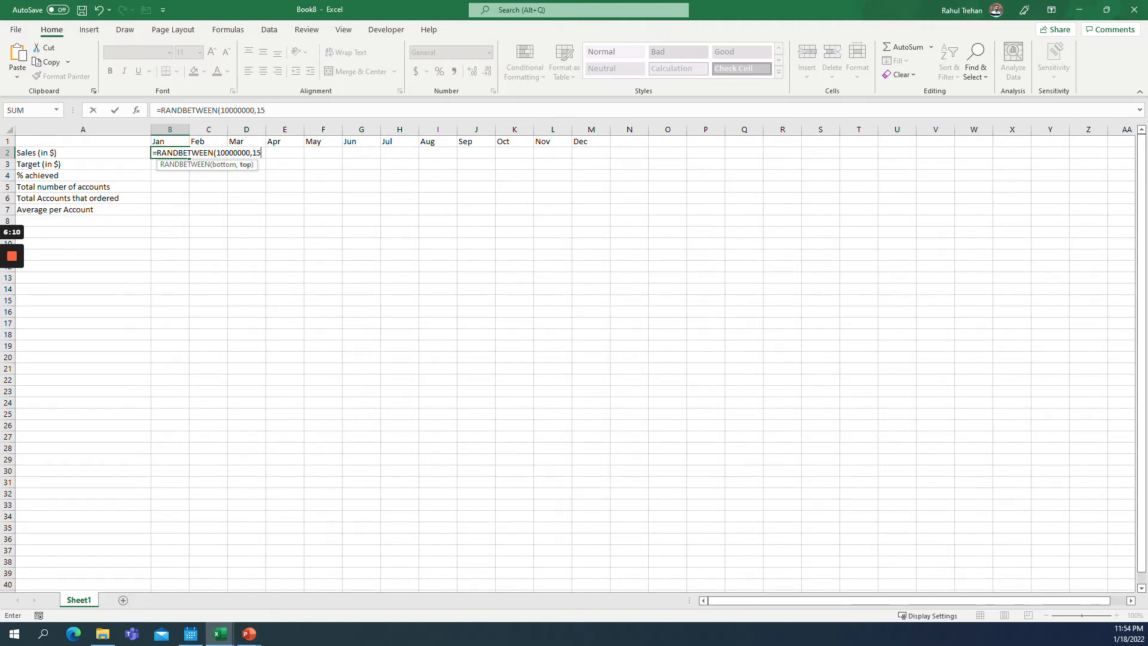
pyautogui.write('000000)')
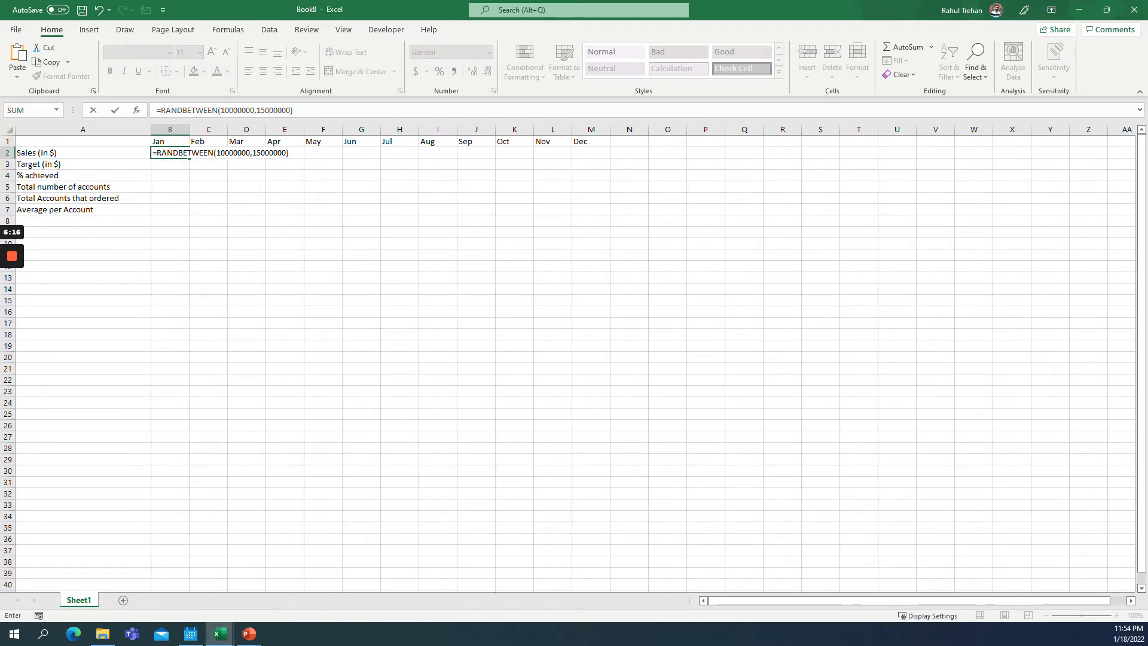
pyautogui.press('Return')
# Wrap the B2 formula in ROUND with -2 digits to round sales to hundreds.
pyautogui.press('Up')
pyautogui.click(161, 110)
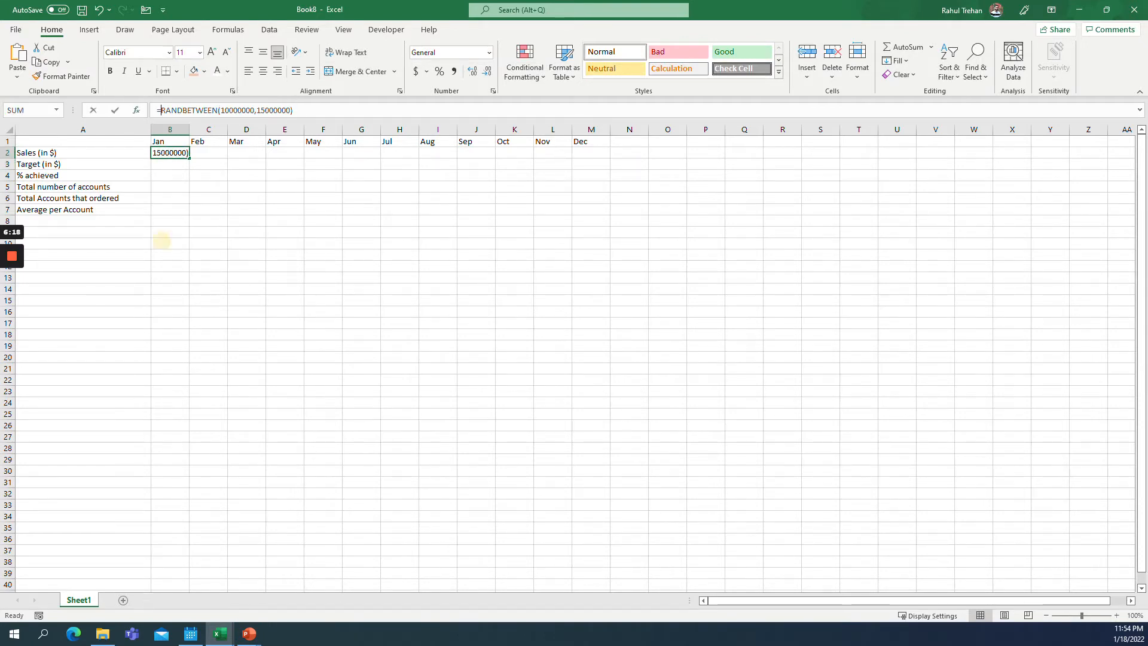
pyautogui.write('r')
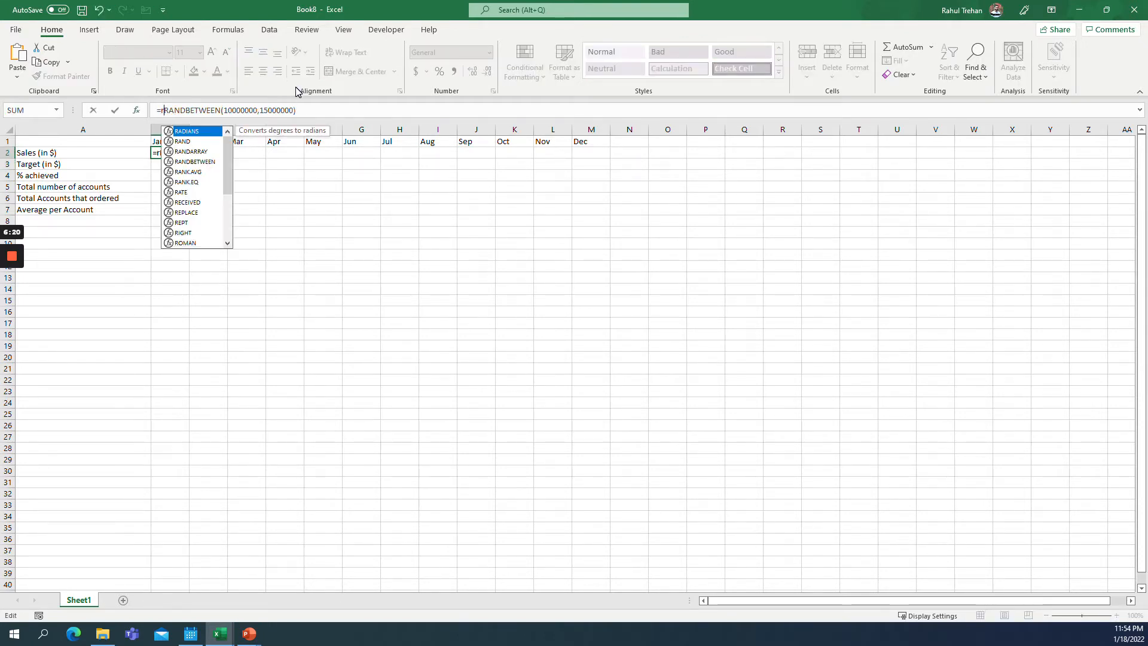
pyautogui.write('ou')
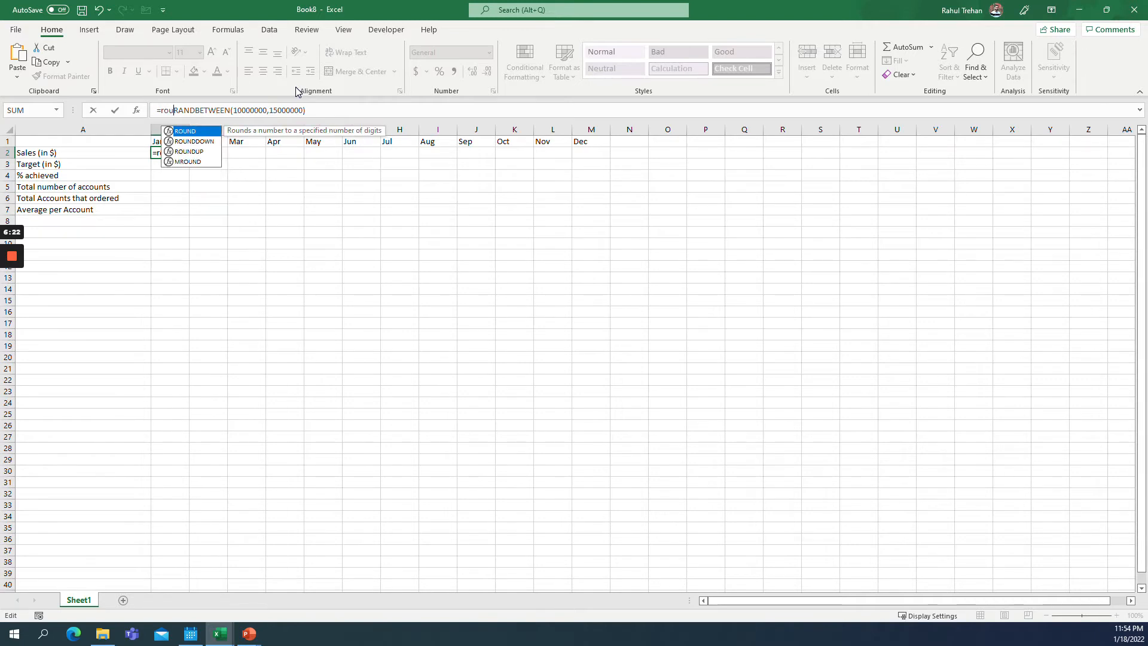
pyautogui.press('Tab')
pyautogui.press('End')
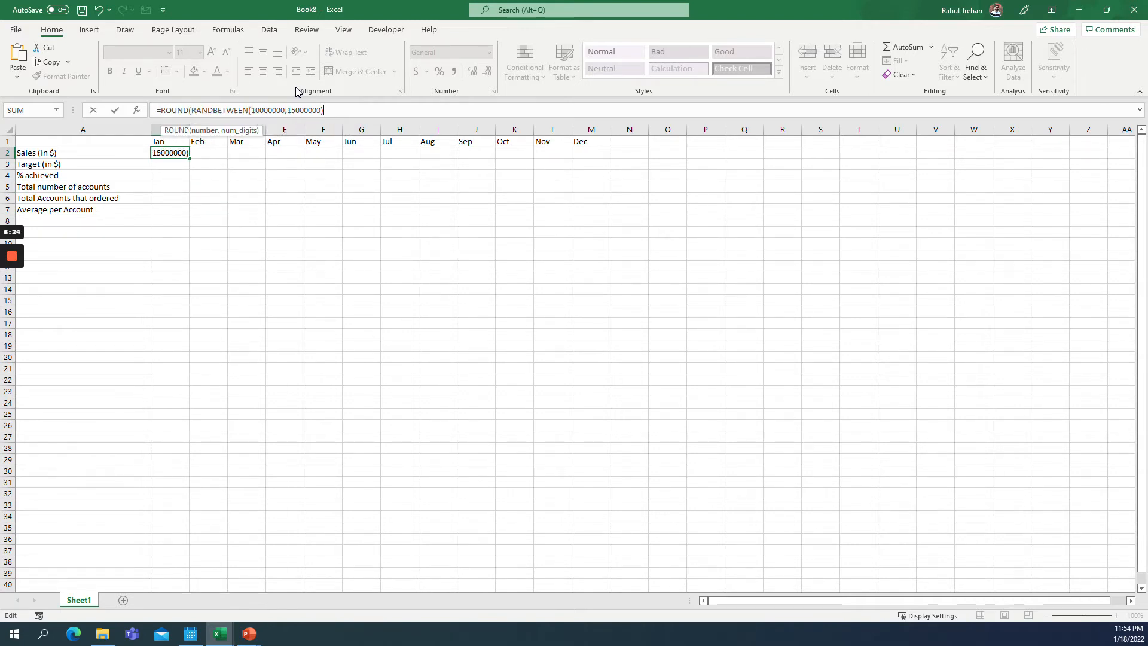
pyautogui.write(',-2)')
pyautogui.press('Return')
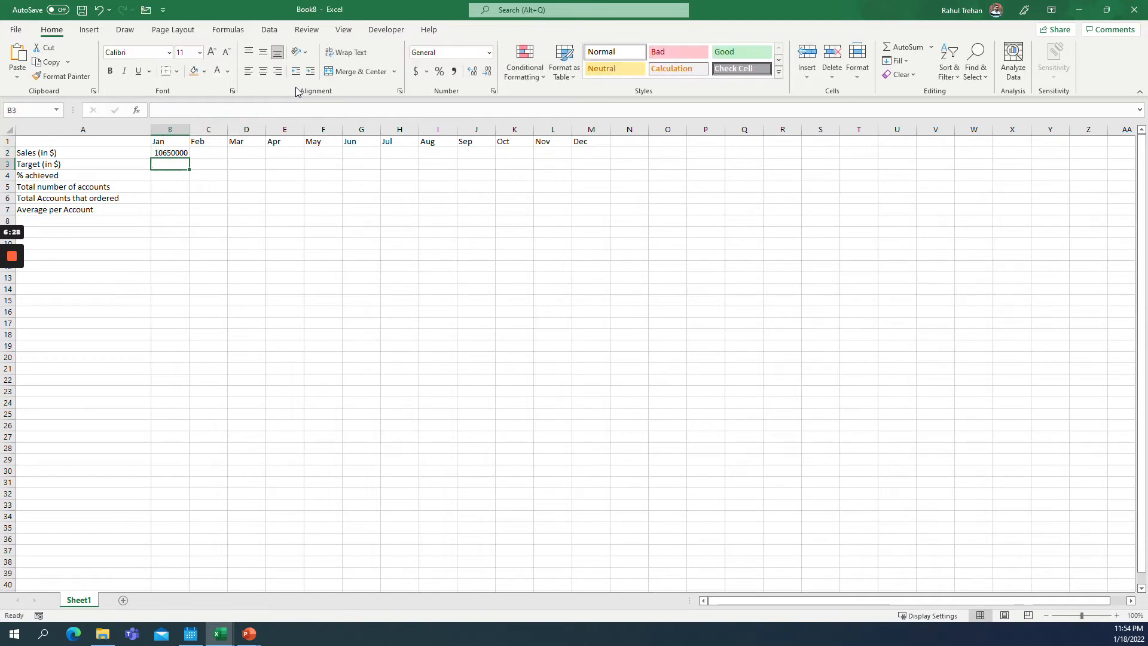
# Fill the sales formula across to M2 and paste the row back over itself as values.
pyautogui.press('Up')
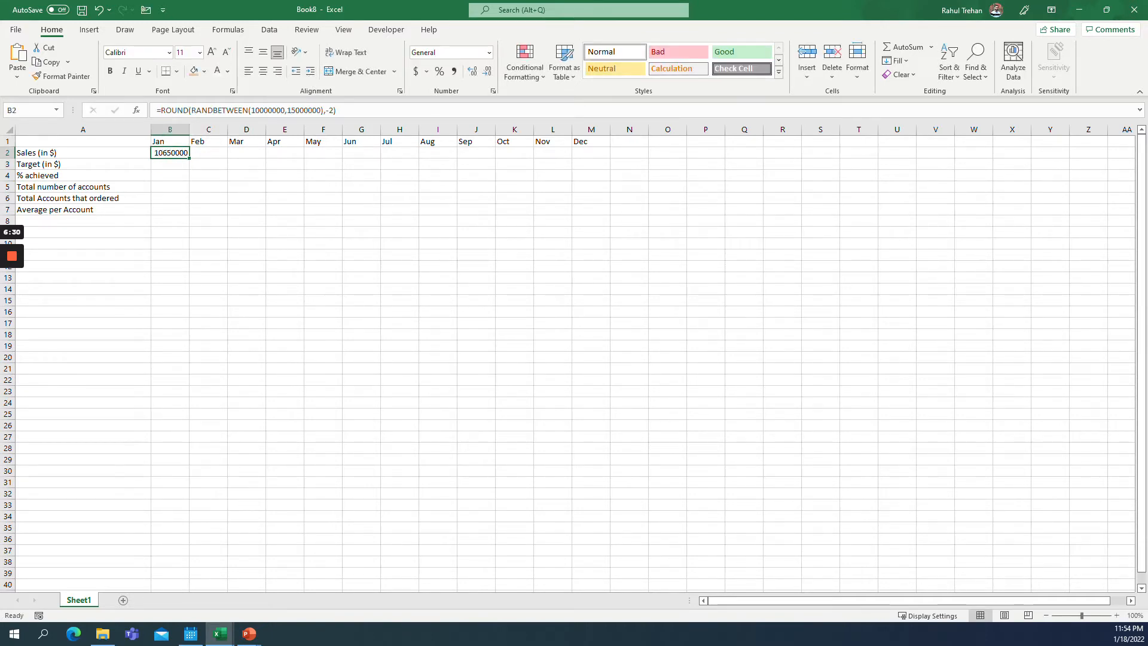
pyautogui.moveTo(190, 158); pyautogui.dragTo(598, 276)
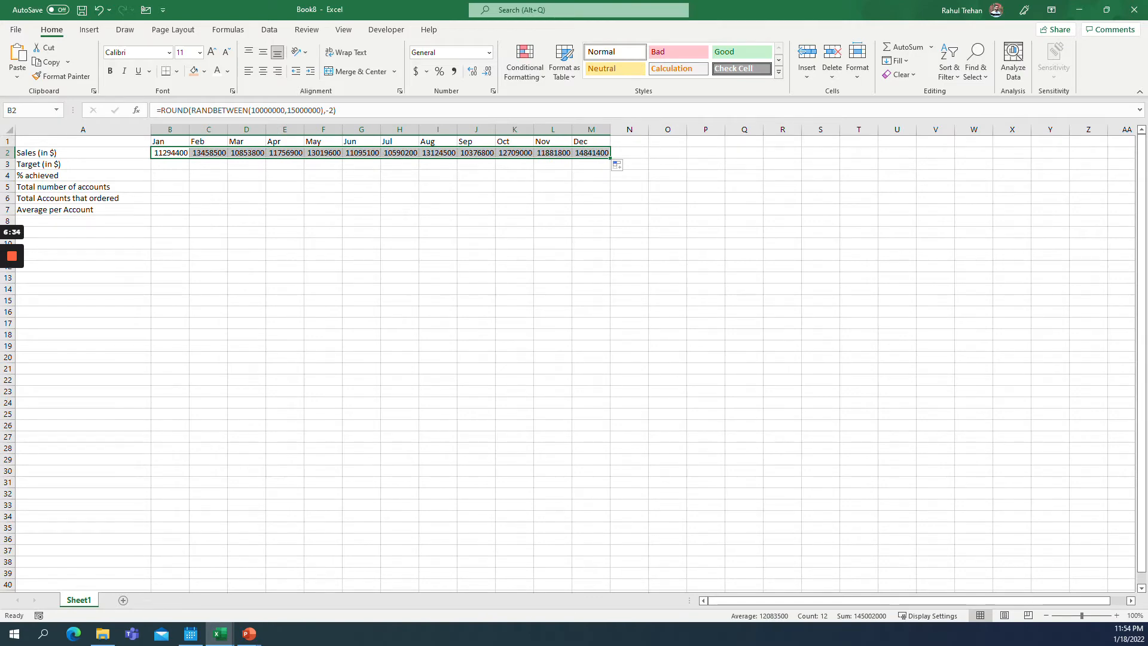
pyautogui.hotkey('ctrl', 'c')
pyautogui.hotkey('ctrl', 'alt', 'v')
pyautogui.press('v')
pyautogui.press('Return')
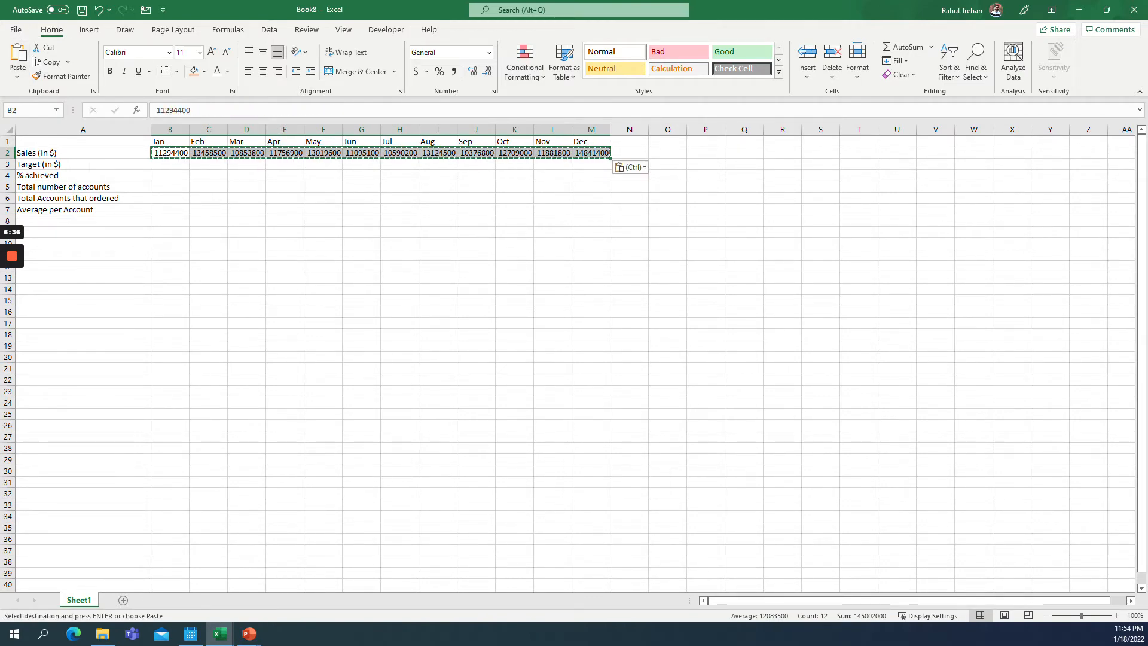
pyautogui.press('Escape')
# Enter a monthly target of 12500000 in B3 and fill it across to M3.
pyautogui.press('Left')
pyautogui.press('Right')
pyautogui.press('Down')
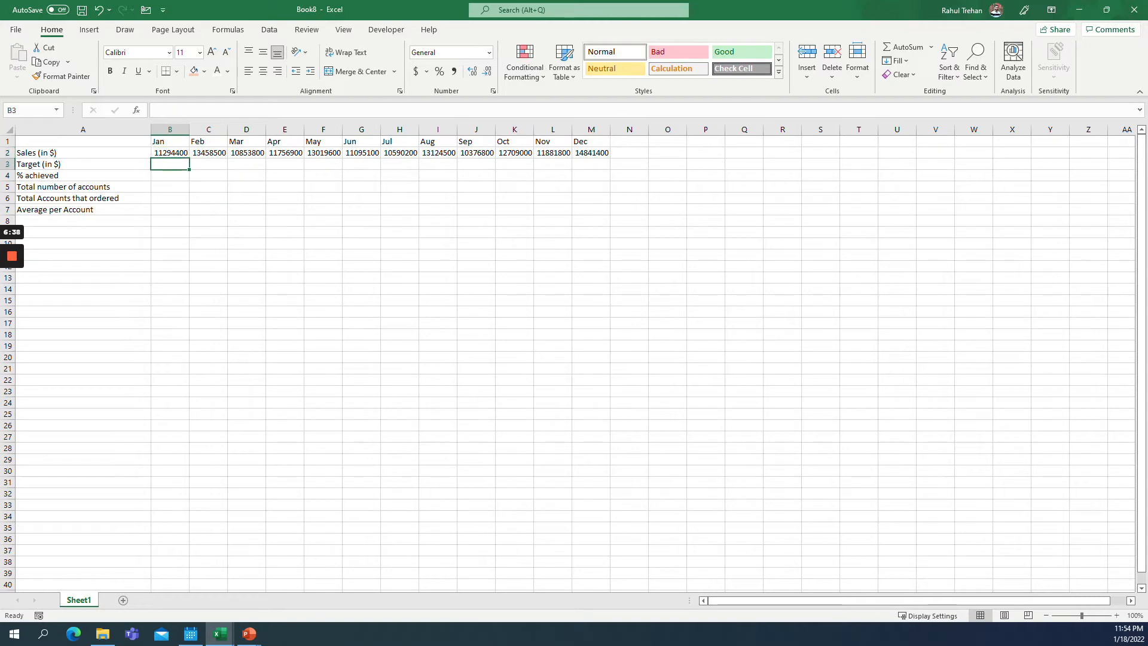
pyautogui.write('12')
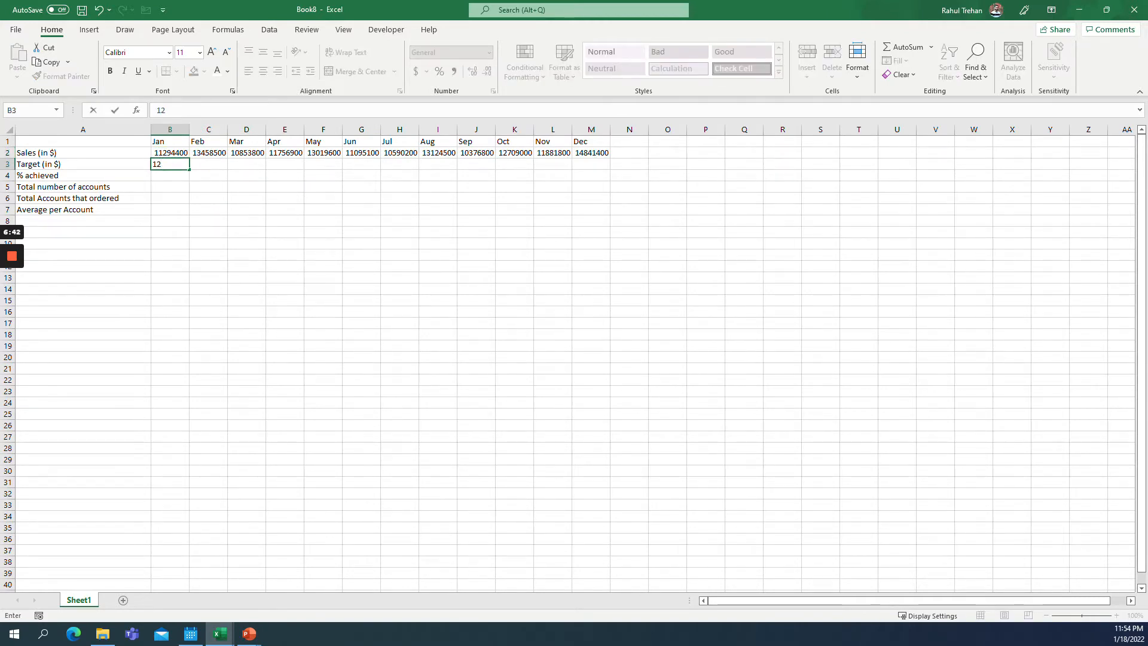
pyautogui.write('500000')
pyautogui.hotkey('ctrl', 'Return')
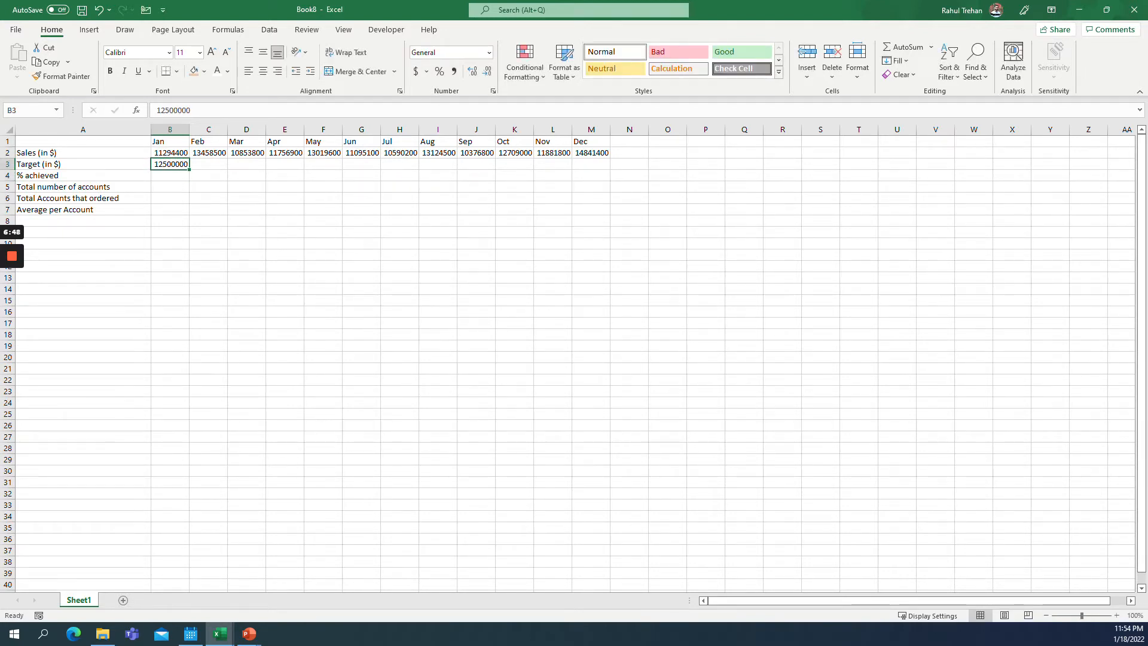
pyautogui.moveTo(189, 170); pyautogui.dragTo(601, 293)
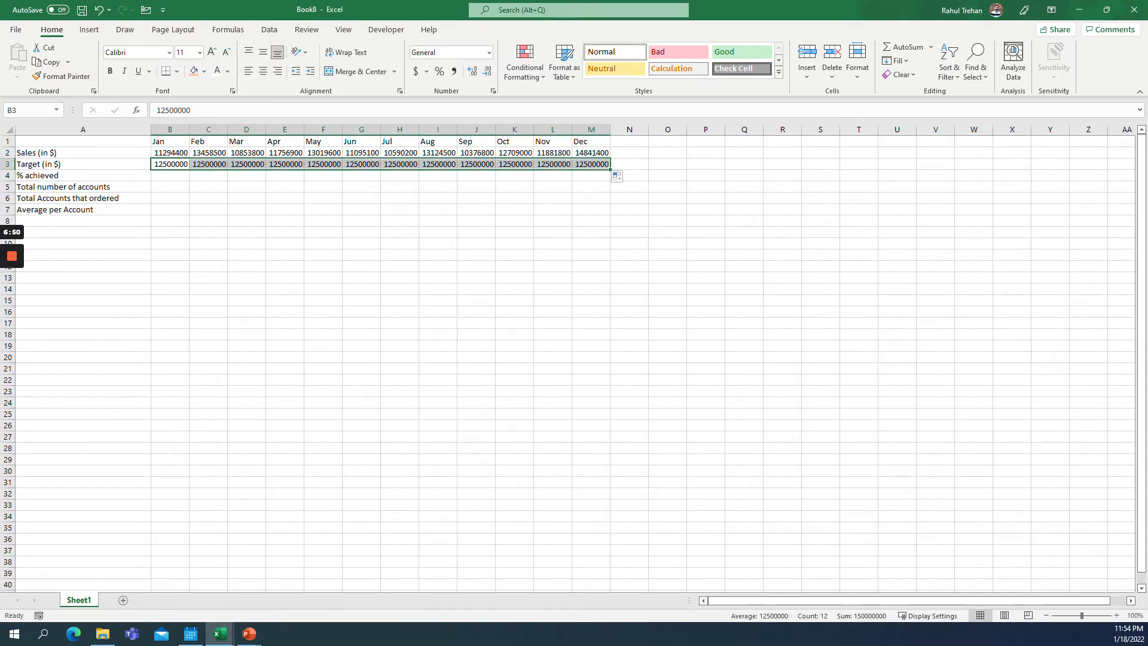
# Calculate % achieved as =B2/B3 across B4:M4 and format the row as percentages with one decimal.
pyautogui.press('Down')
pyautogui.write('=')
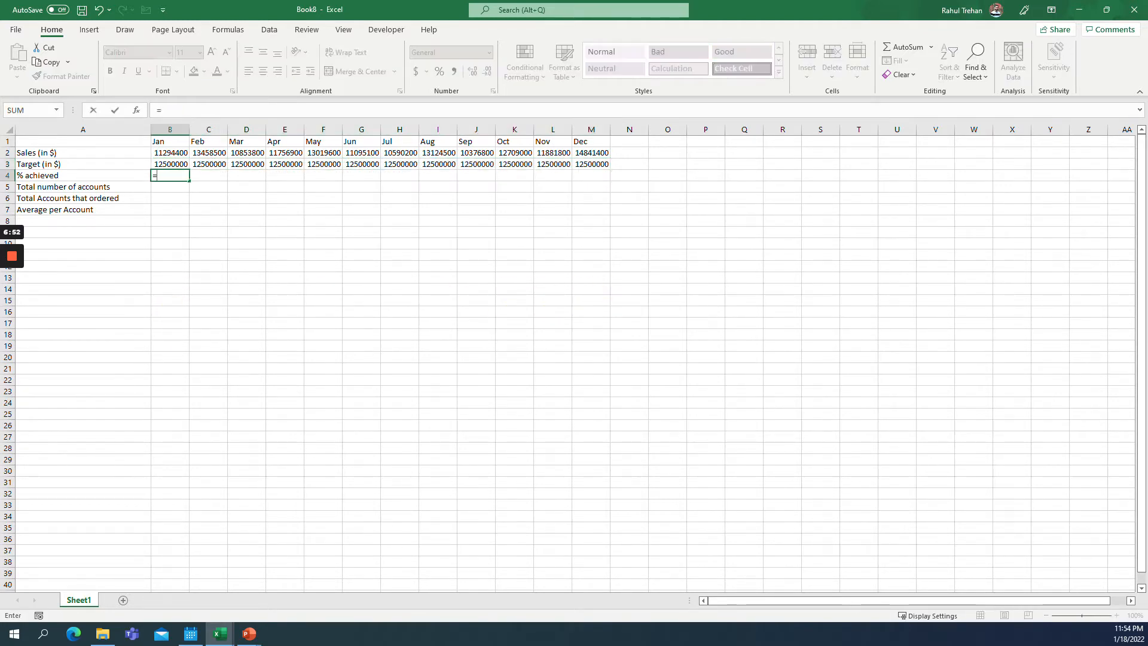
pyautogui.press('Up')
pyautogui.press('Up')
pyautogui.write('/')
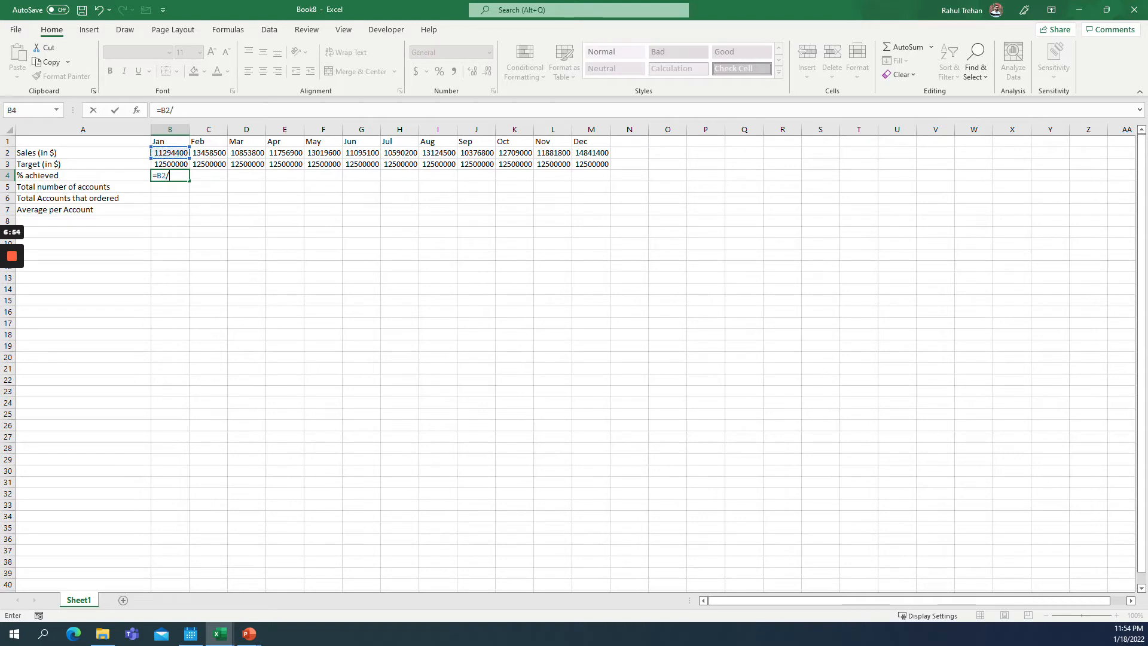
pyautogui.press('Up')
pyautogui.hotkey('ctrl', 'Return')
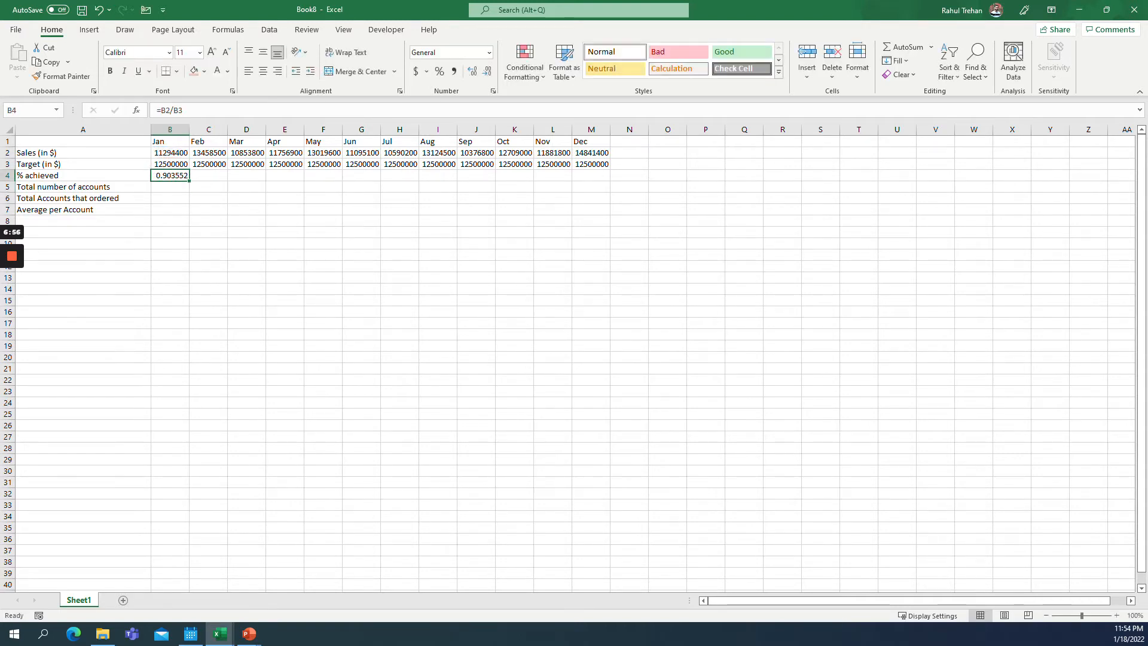
pyautogui.moveTo(189, 180); pyautogui.dragTo(608, 288)
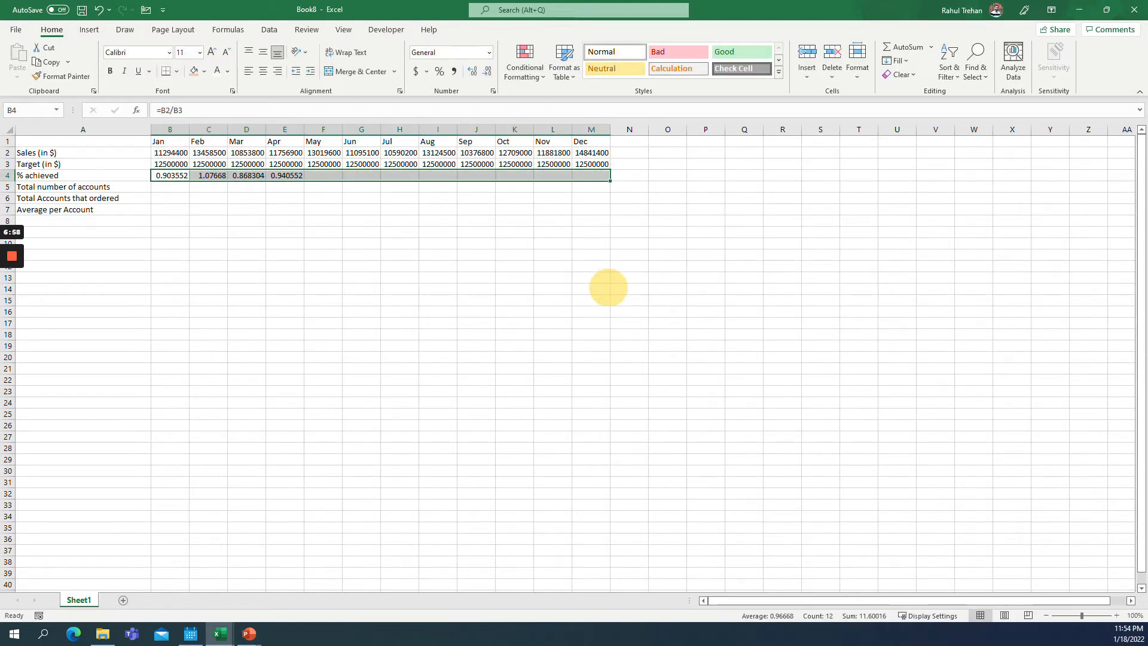
pyautogui.click(439, 71)
pyautogui.click(473, 71)
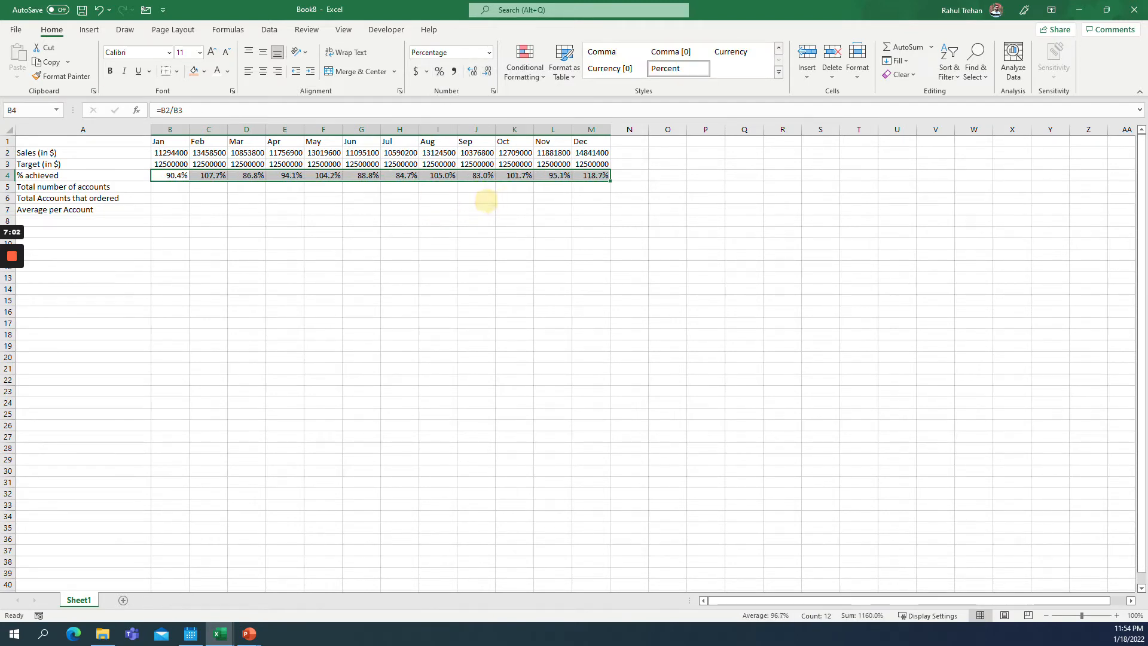
# Enter 250 as January's total number of accounts in B5.
pyautogui.press('Down')
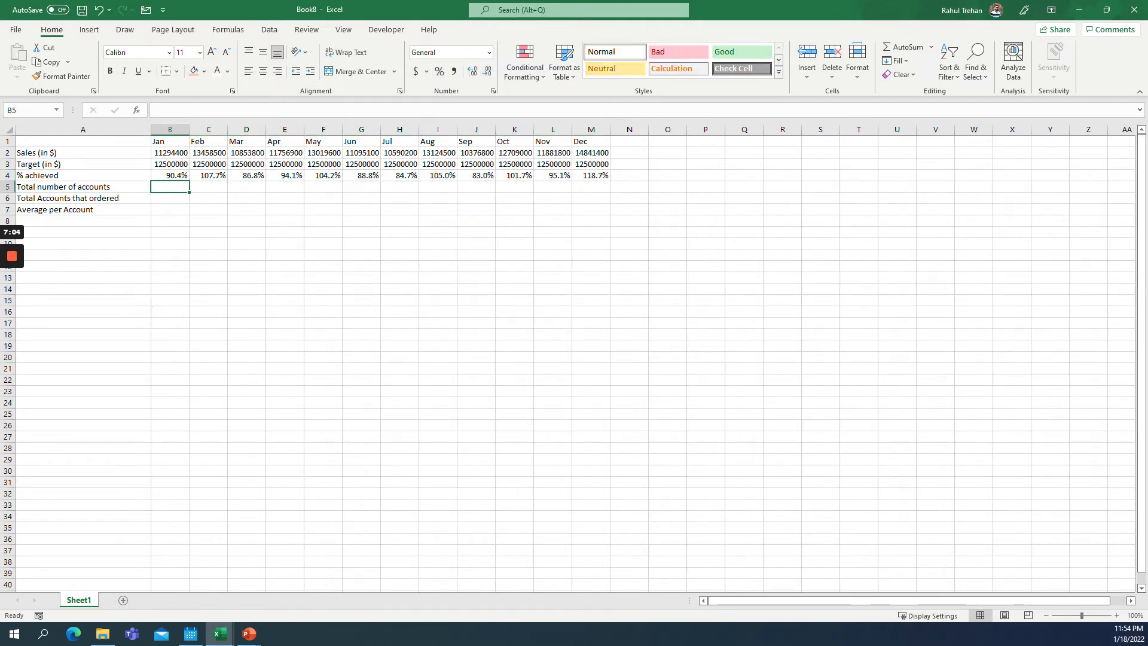
pyautogui.write('=')
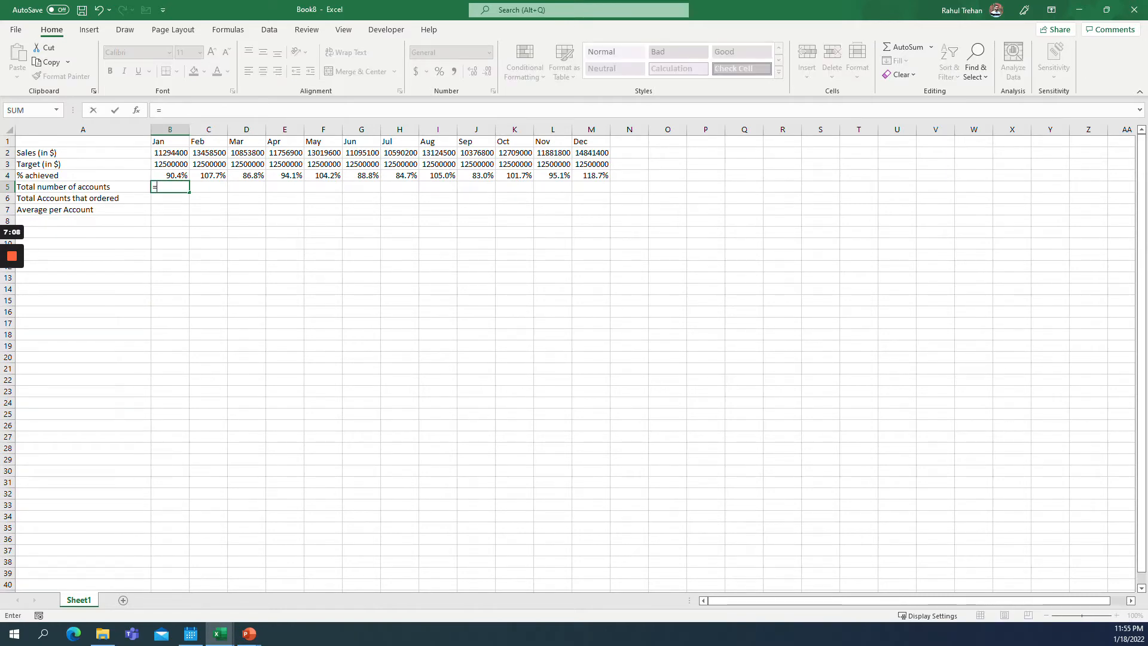
pyautogui.press('Escape')
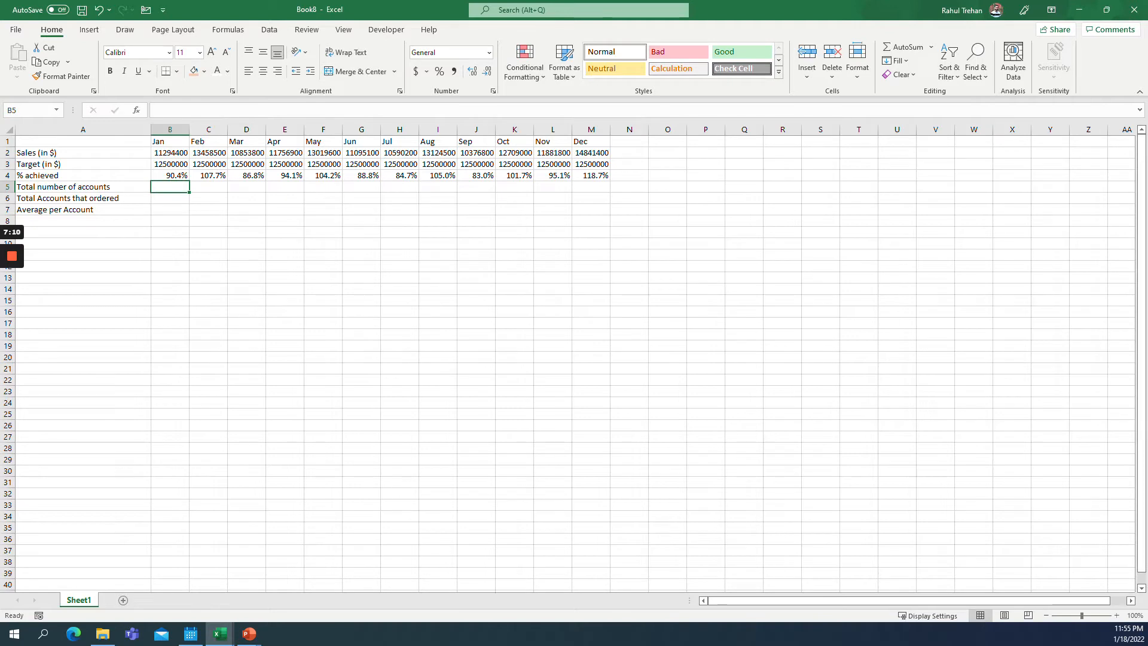
pyautogui.write('250')
pyautogui.press('Tab')
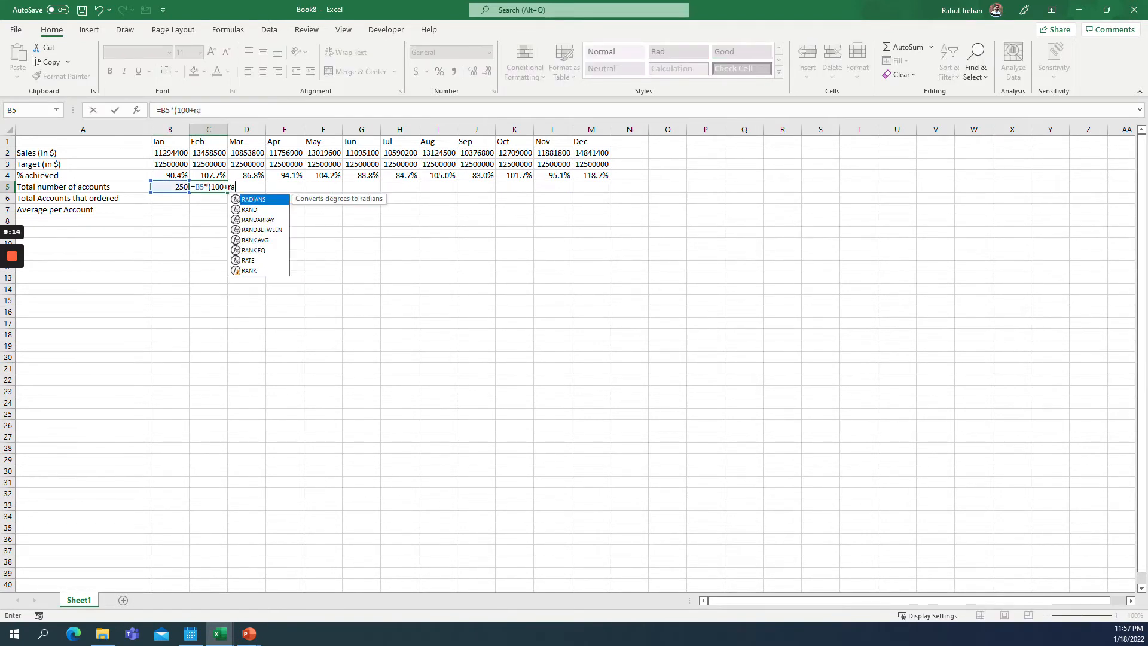
pyautogui.write('ndb')
pyautogui.press('Tab')
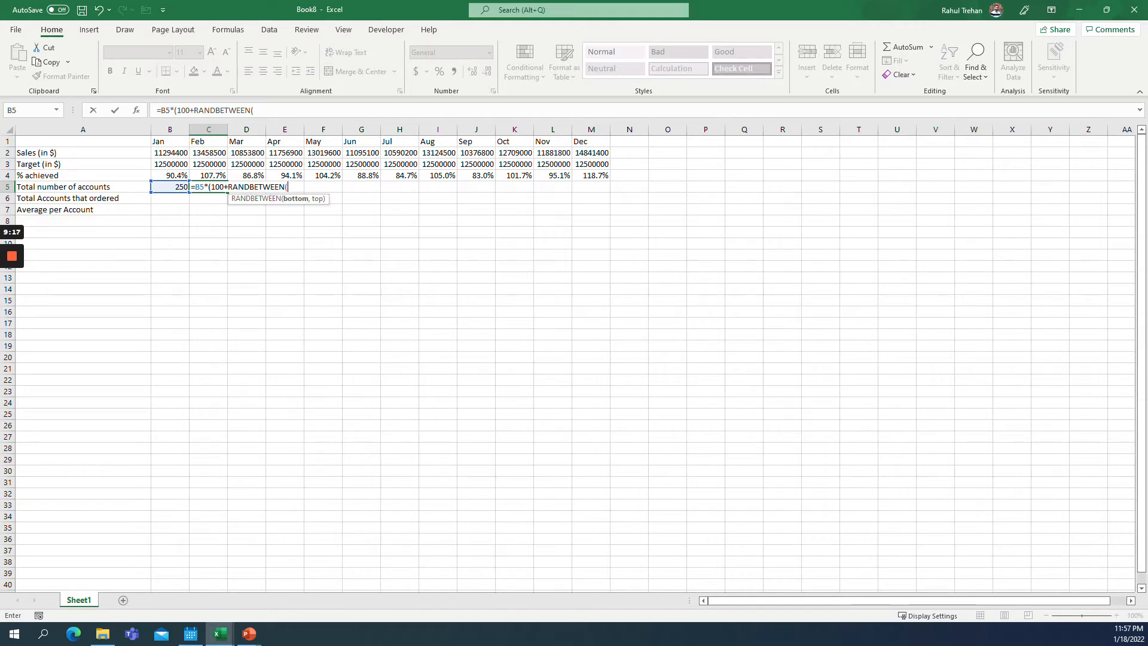
pyautogui.write('-5,5)')
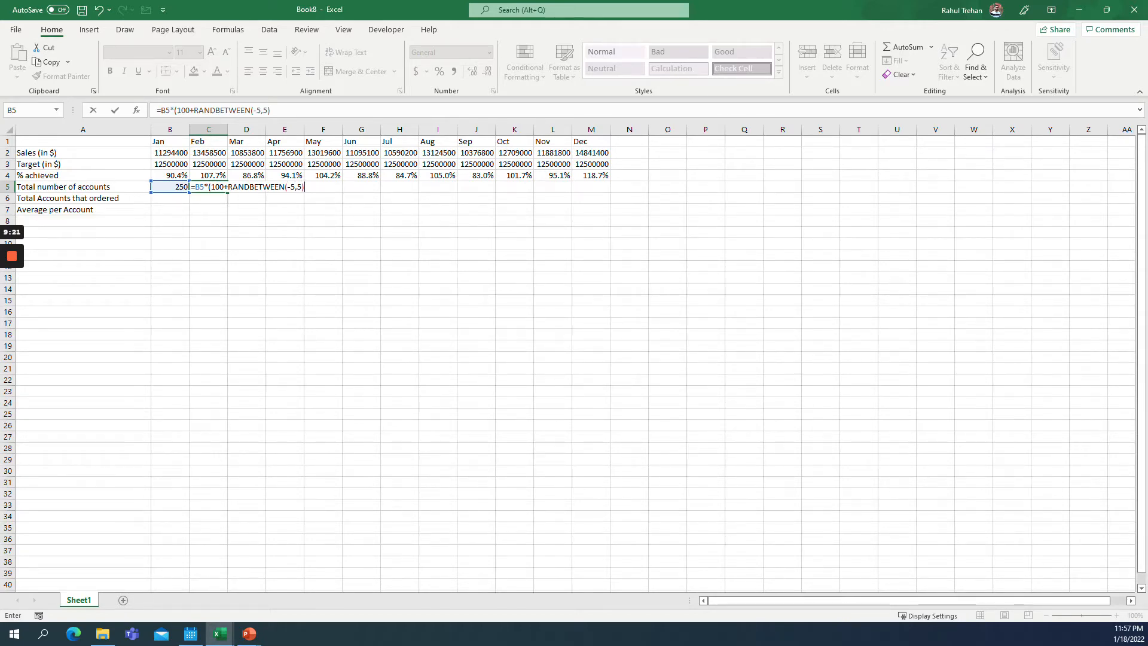
pyautogui.write(')/100')
pyautogui.press('Return')
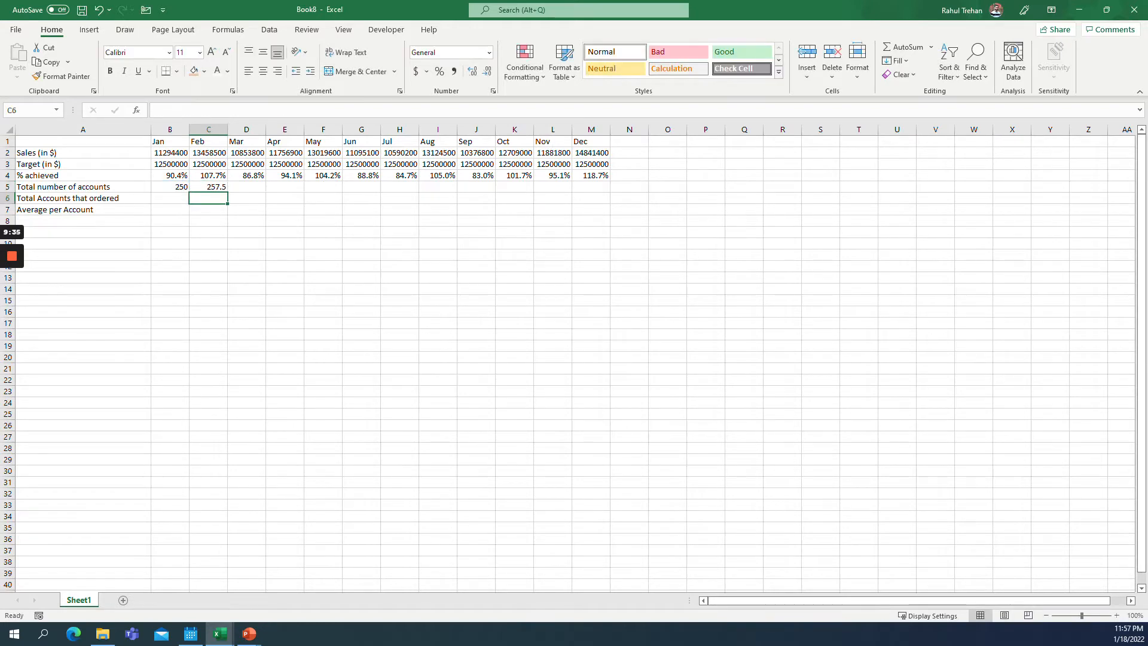
# Wrap the C5 formula in ROUND with 0 digits and fill it across to M5.
pyautogui.press('Up')
pyautogui.press('F2')
pyautogui.press('Home')
pyautogui.press('Right')
pyautogui.write('round')
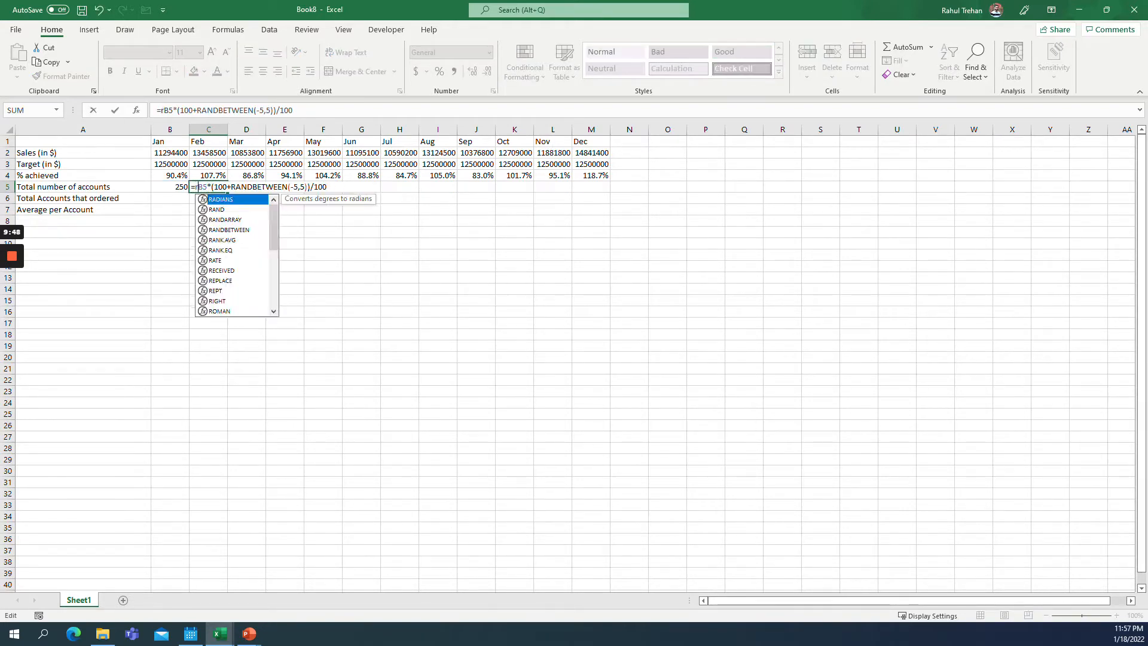
pyautogui.press('Tab')
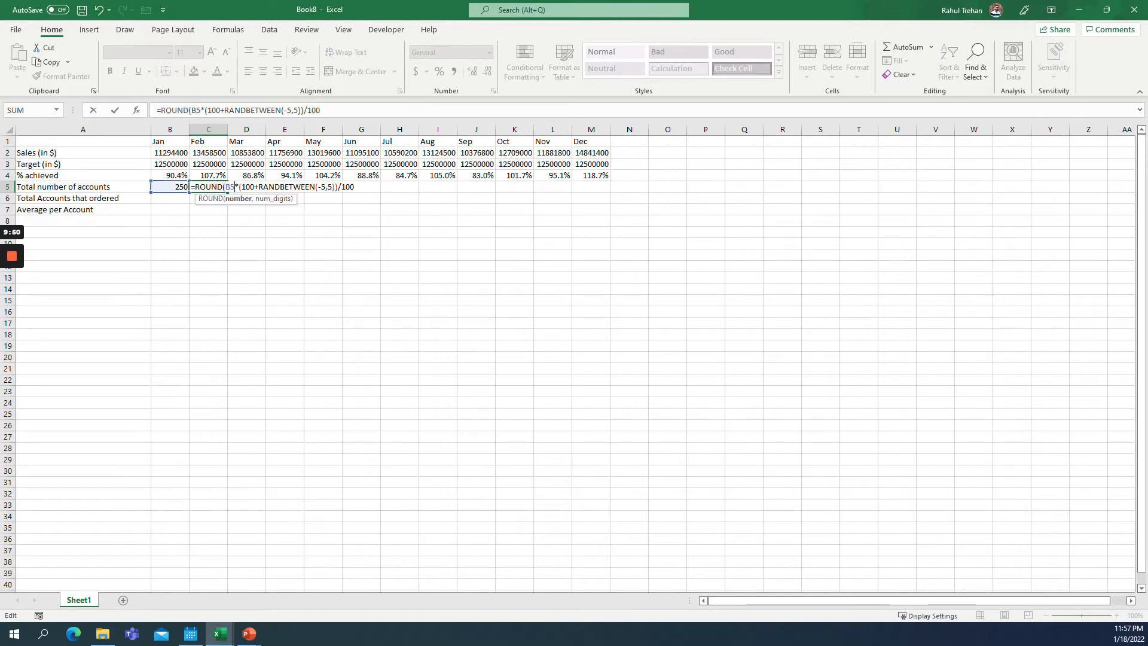
pyautogui.press('End')
pyautogui.write(',0)')
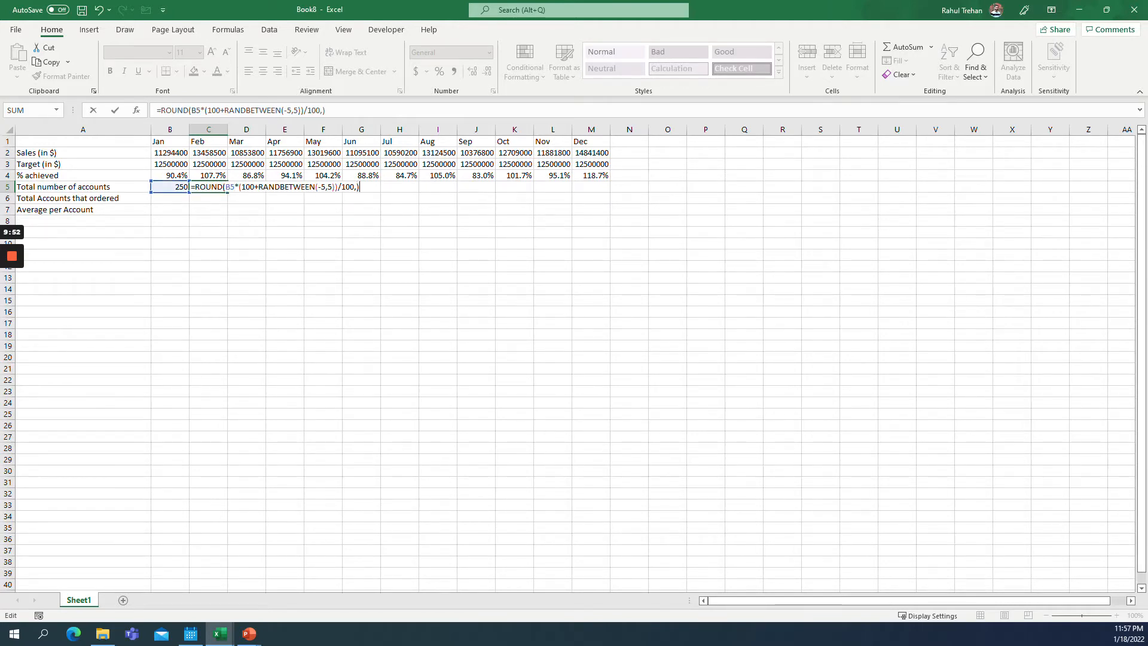
pyautogui.press('Return')
pyautogui.press('Up')
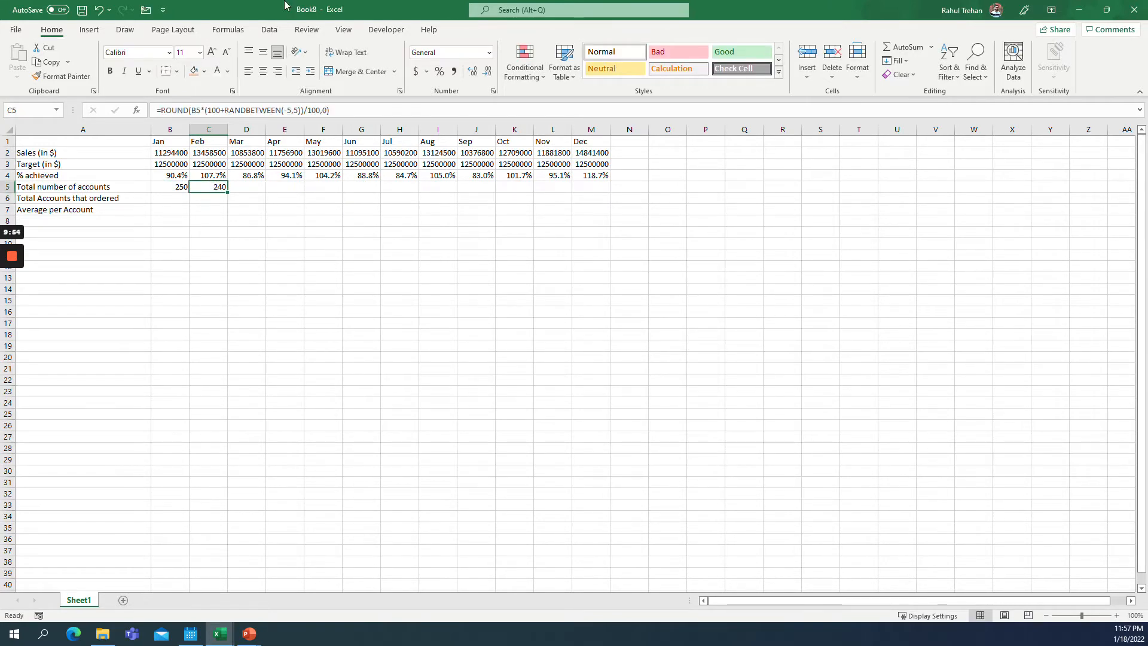
pyautogui.moveTo(227, 192); pyautogui.dragTo(612, 308)
pyautogui.click(284, 232)
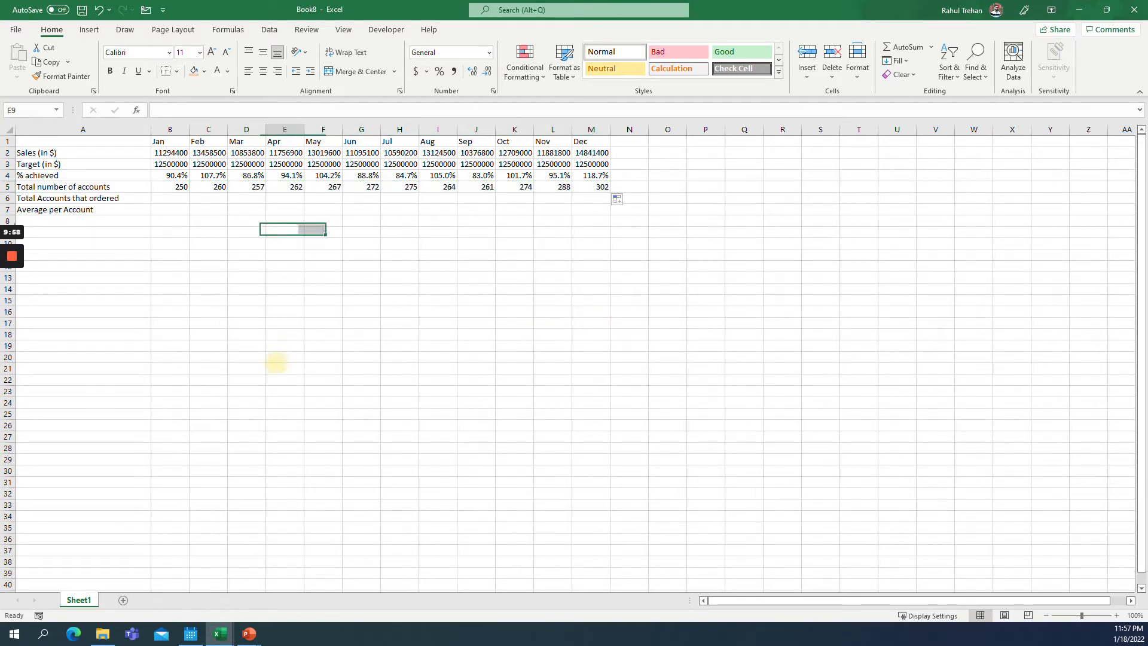
# Enter 150 as January's total accounts that ordered in B6.
pyautogui.click(171, 188)
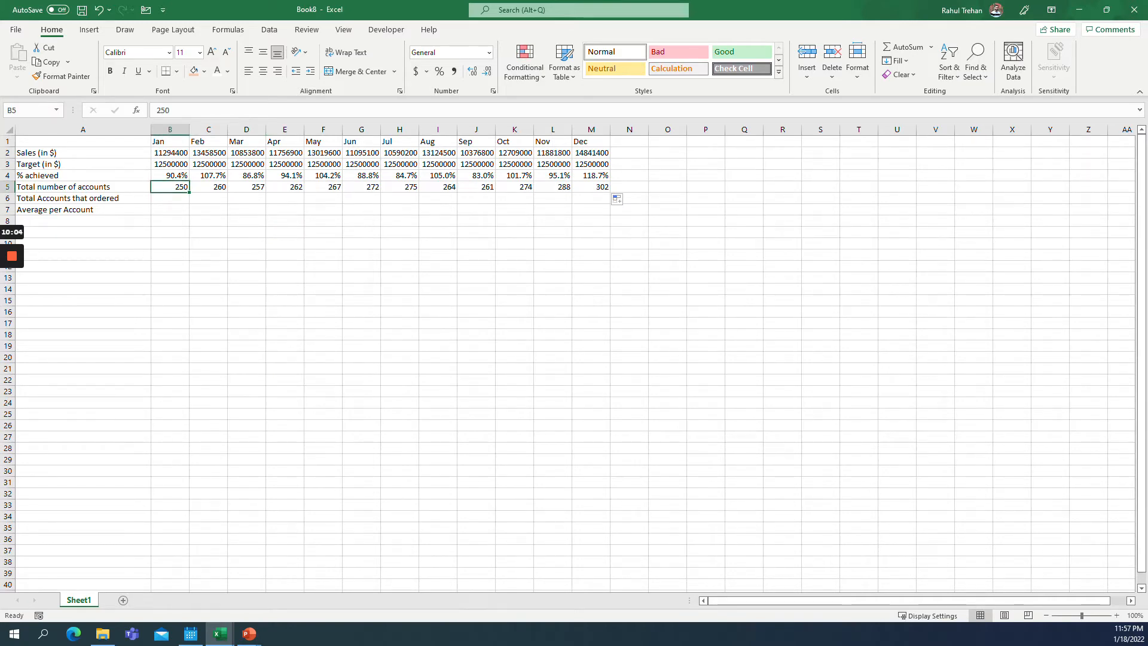
pyautogui.press('Right')
pyautogui.press('Right')
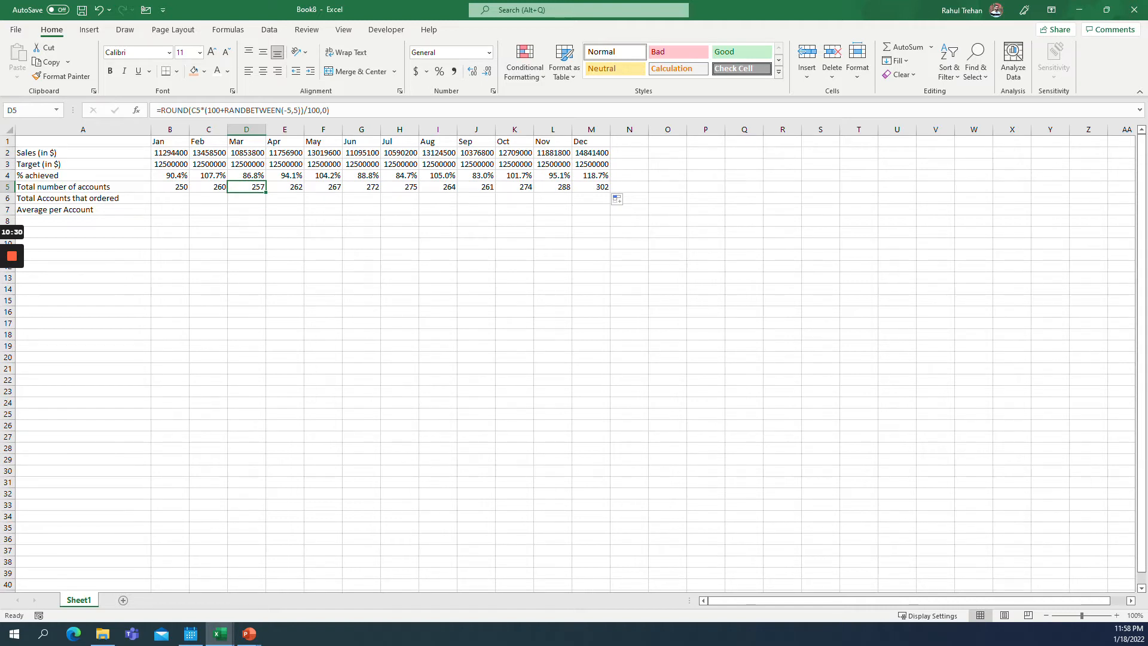
pyautogui.click(169, 198)
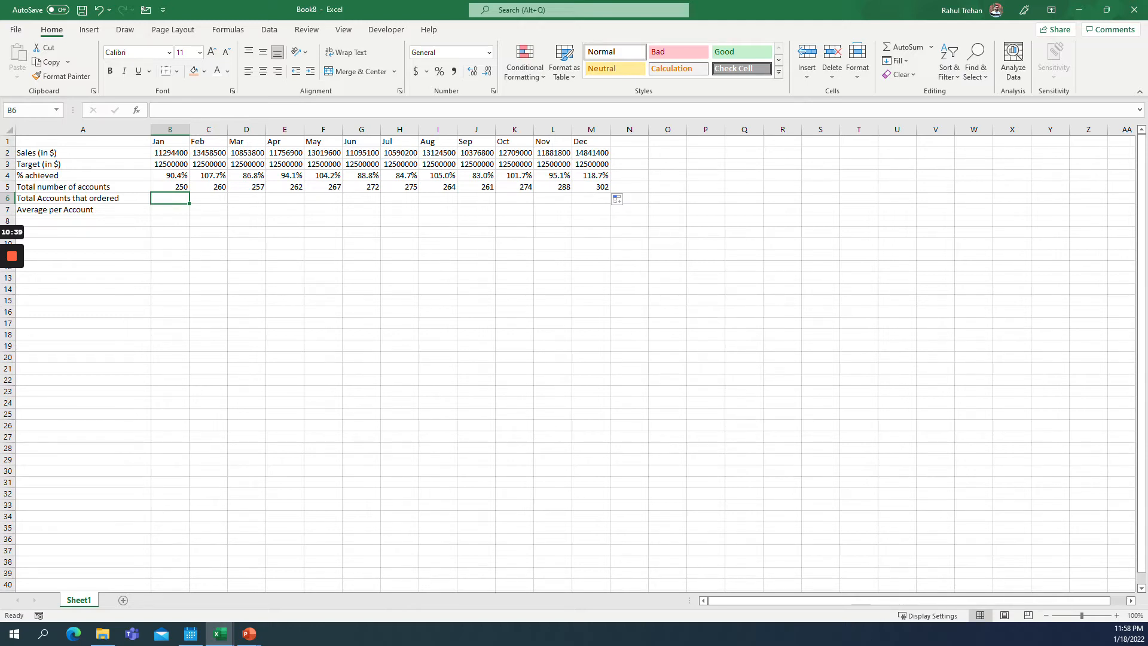
pyautogui.write('150')
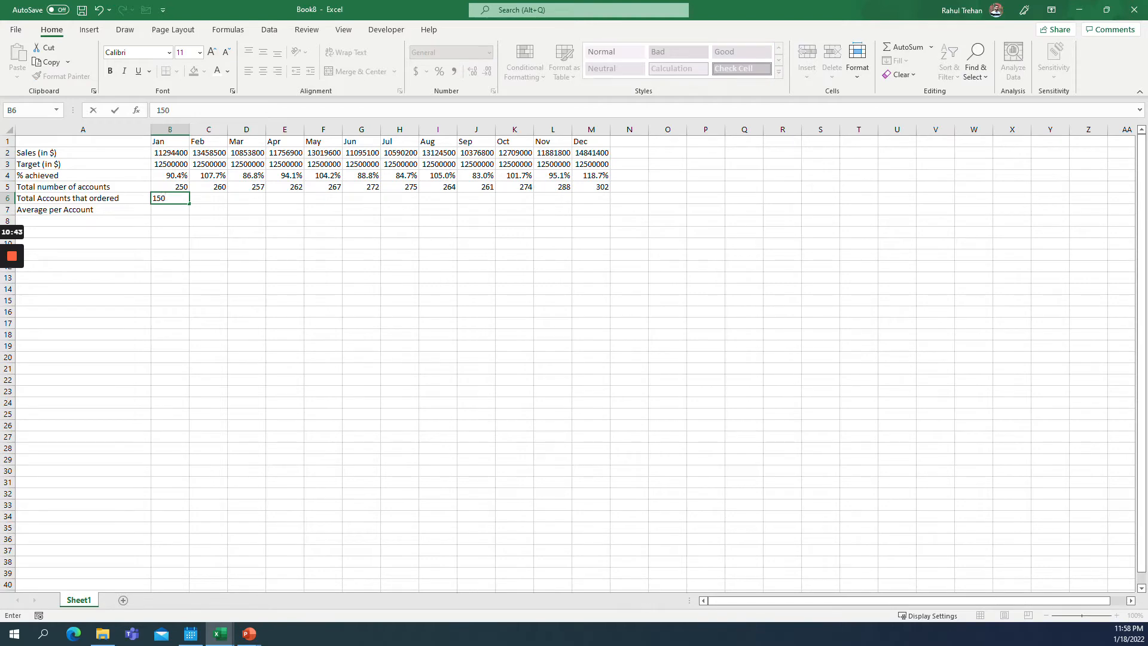
pyautogui.press('Tab')
# Copy the account formulas from C5:M5 into C6:M6.
pyautogui.press('Up')
pyautogui.hotkey('ctrl', 'shift', 'Right')
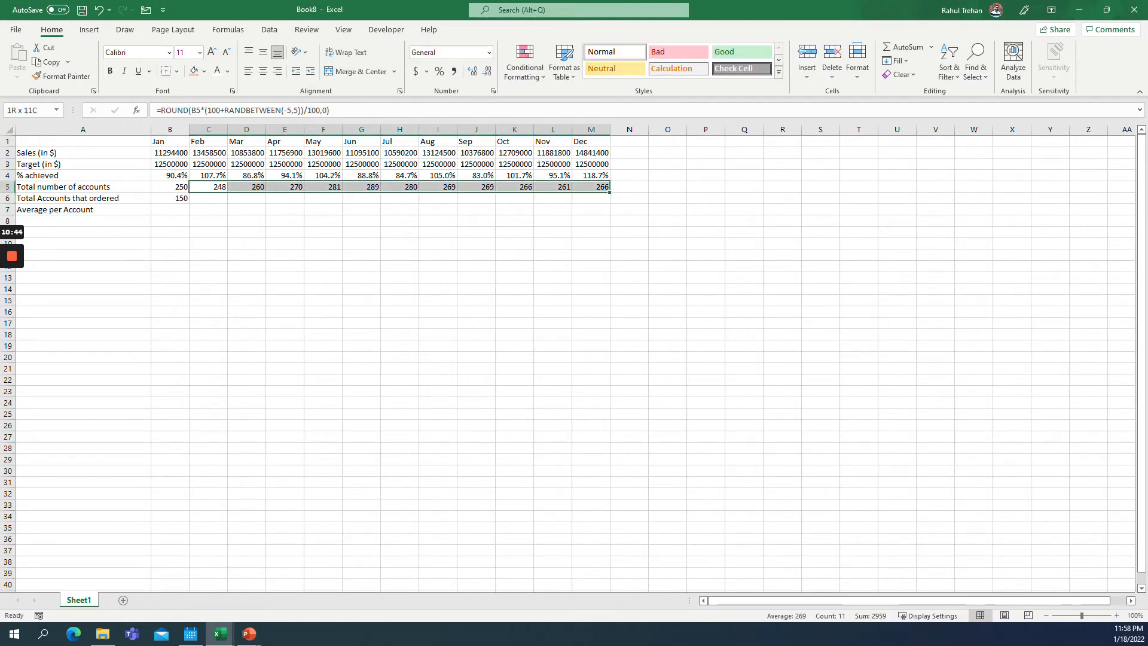
pyautogui.hotkey('ctrl', 'c')
pyautogui.press('Down')
pyautogui.hotkey('ctrl', 'v')
pyautogui.press('Left')
pyautogui.press('Escape')
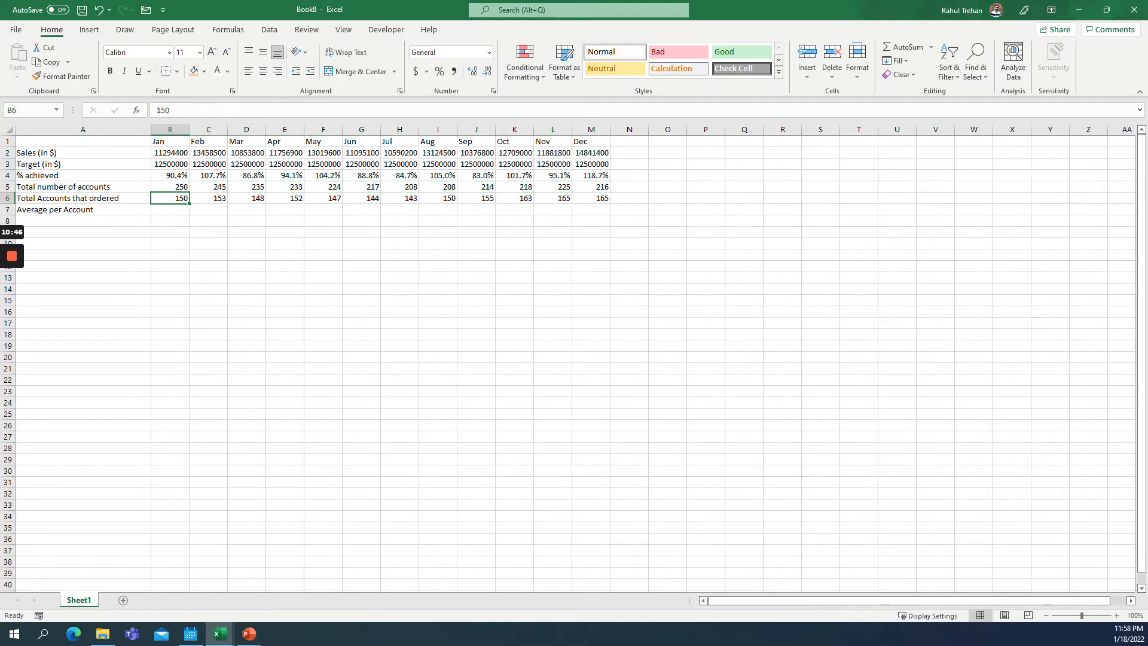
# Copy rows 5 and 6 from B to M and paste them back over themselves as values.
pyautogui.click(209, 198)
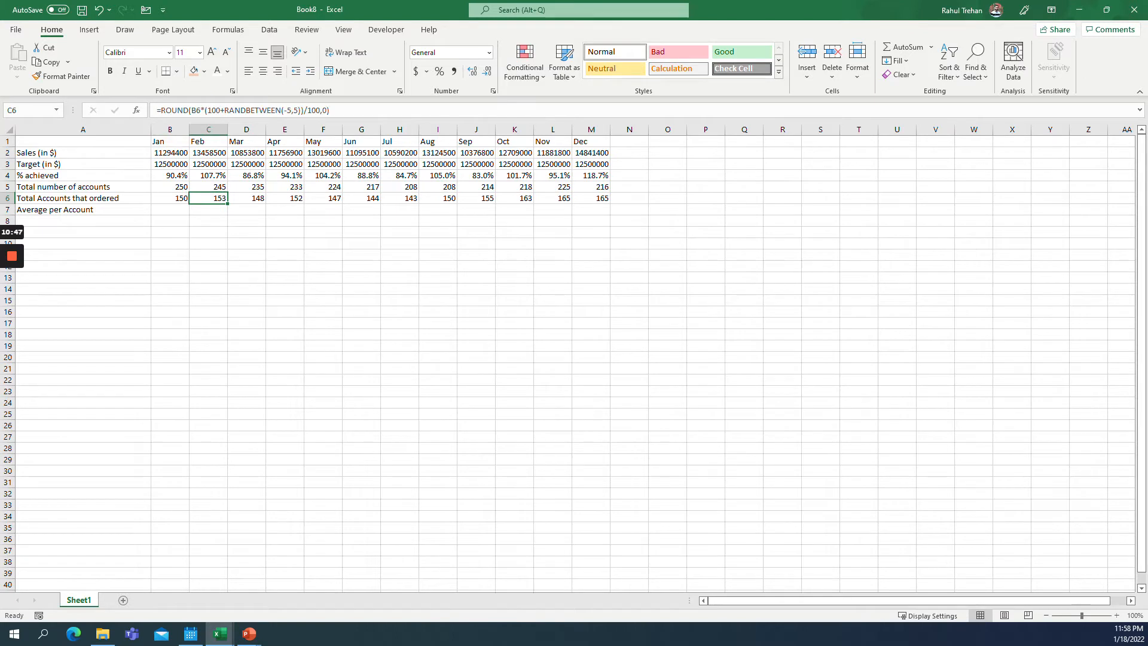
pyautogui.press('Left')
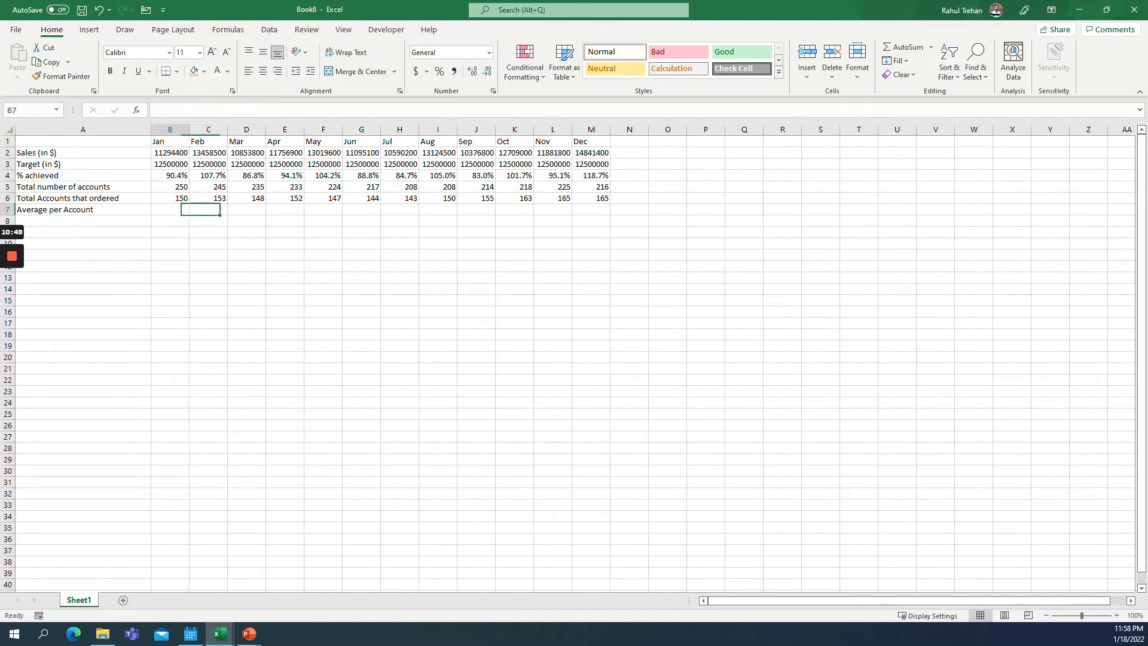
pyautogui.press('Down')
pyautogui.press('Up')
pyautogui.press('Up')
pyautogui.hotkey('shift', 'Down')
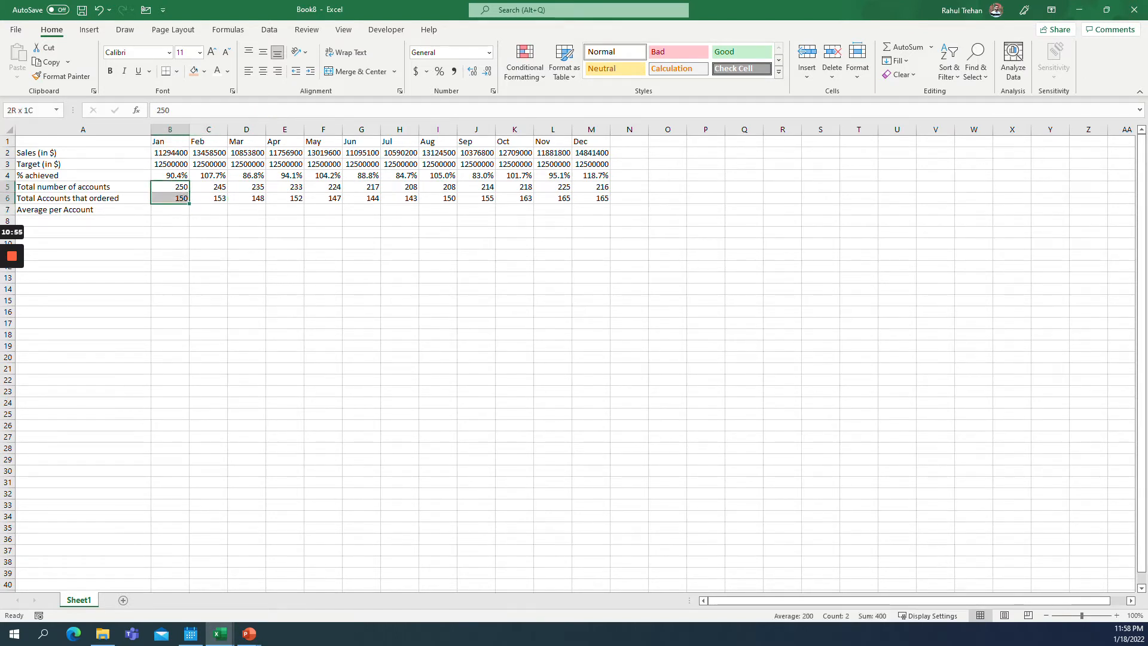
pyautogui.hotkey('ctrl', 'shift', 'Right')
pyautogui.hotkey('ctrl', 'c')
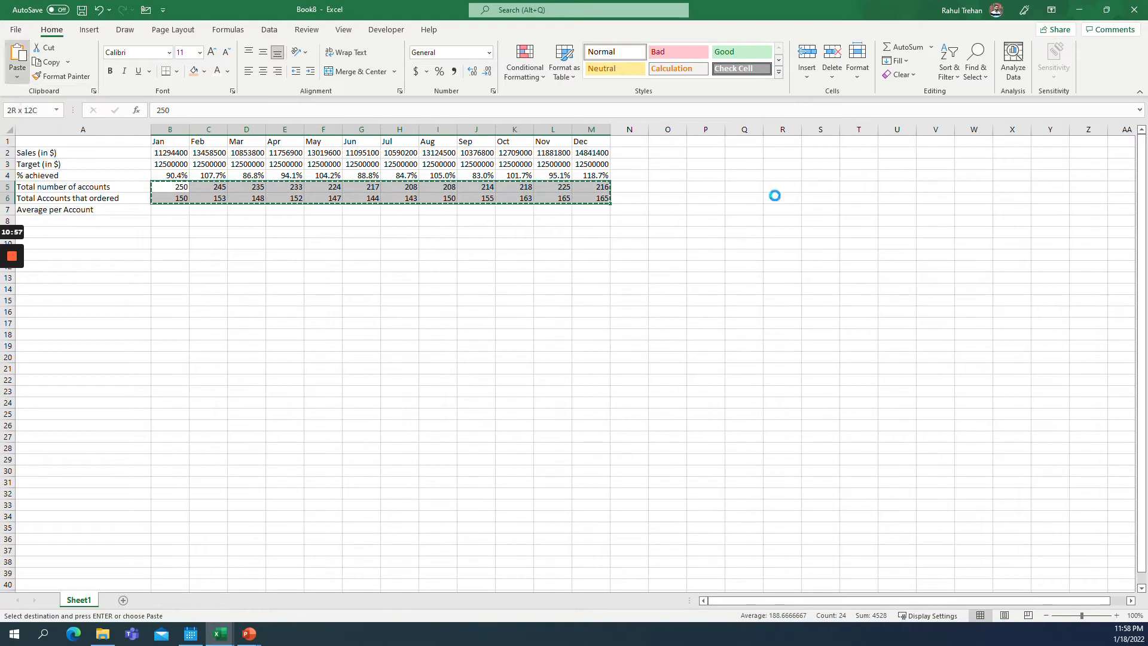
pyautogui.hotkey('ctrl', 'v')
pyautogui.press('Escape')
# Check the account cells in rows 5 and 6 for fixed values instead of formulas.
pyautogui.press('Home')
pyautogui.press('Right')
pyautogui.press('Right')
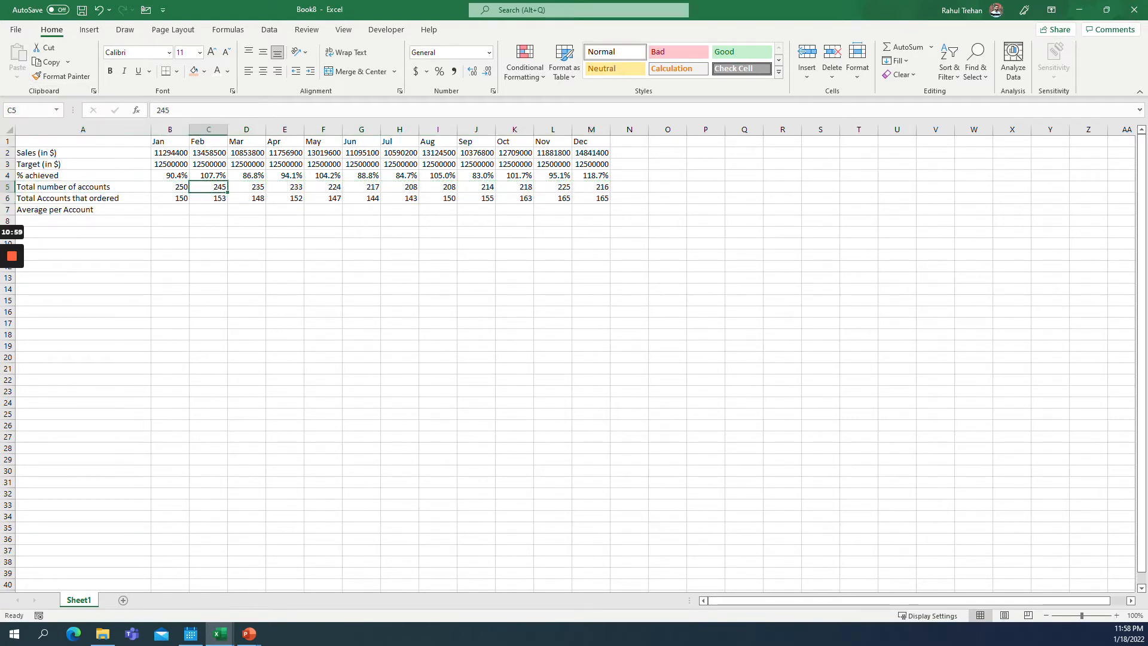
pyautogui.press('Down')
pyautogui.press('Right')
pyautogui.press('Right')
pyautogui.press('Right')
pyautogui.press('Left')
pyautogui.press('Left')
pyautogui.press('Left')
pyautogui.press('Left')
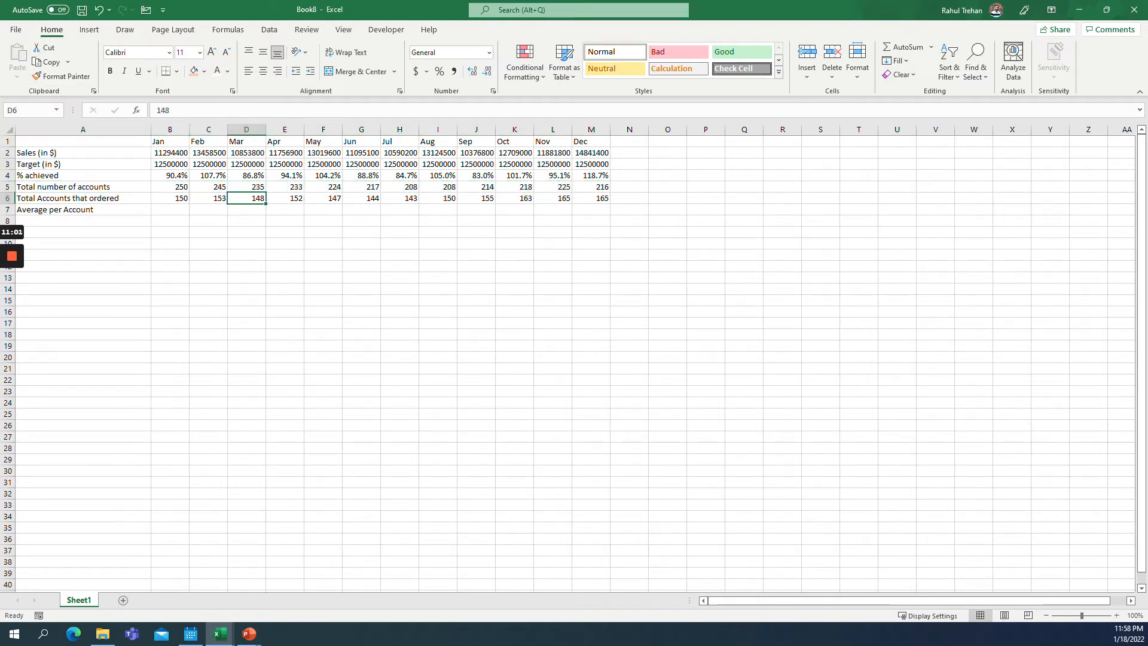
# Enter a formula in B7 dividing January sales by accounts that ordered (=B2/B6).
pyautogui.press('Down')
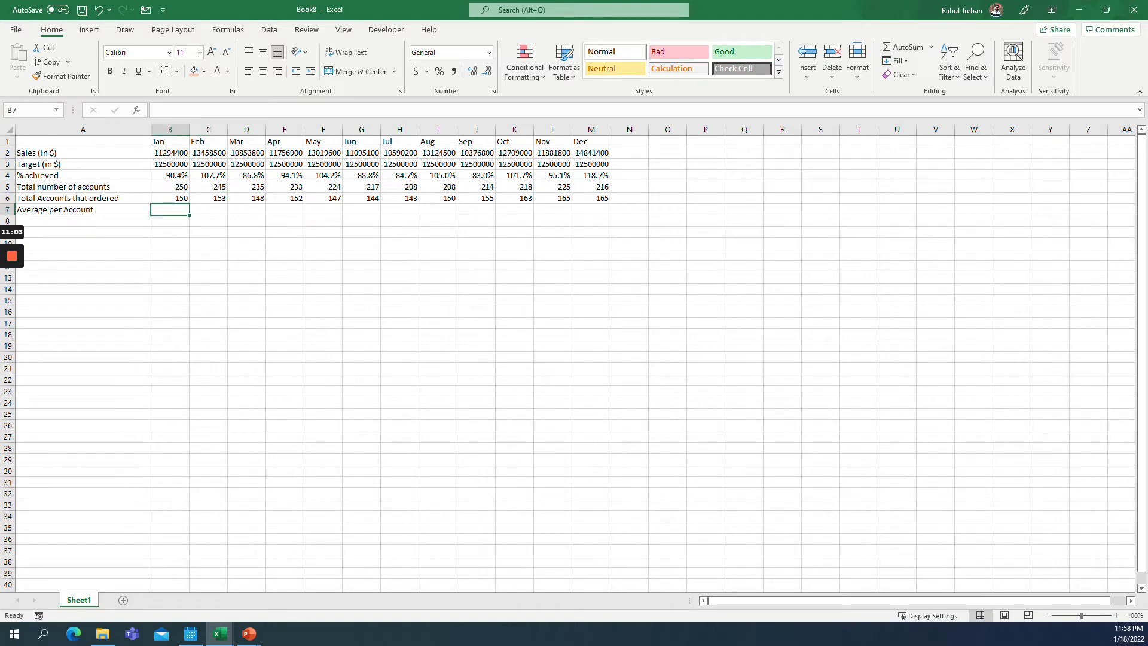
pyautogui.write('=')
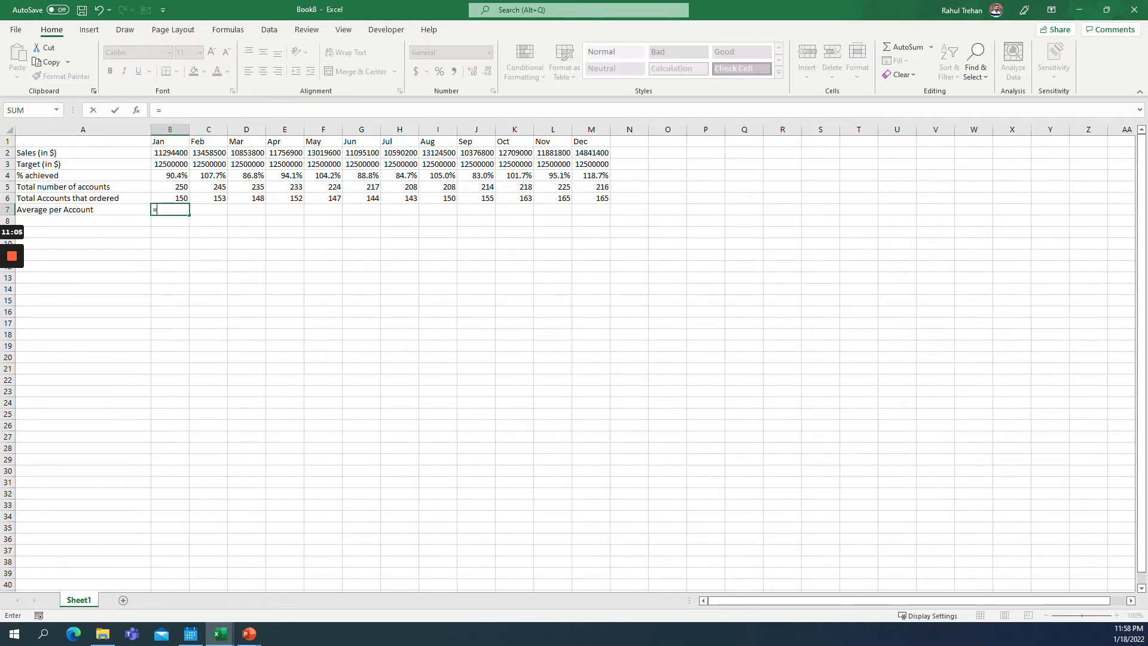
pyautogui.press('Up')
pyautogui.press('Up')
pyautogui.press('Up')
pyautogui.press('Up')
pyautogui.press('Up')
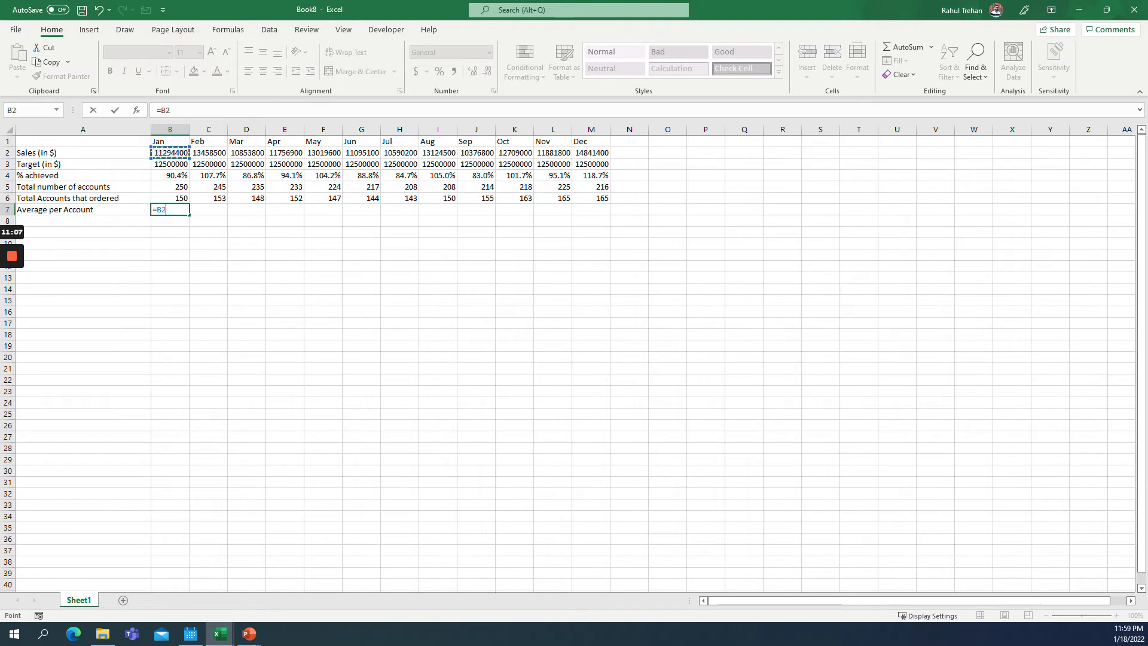
pyautogui.write('/')
# Copy the average-per-account formula from B7 across row 7 to M7.
pyautogui.press('Up')
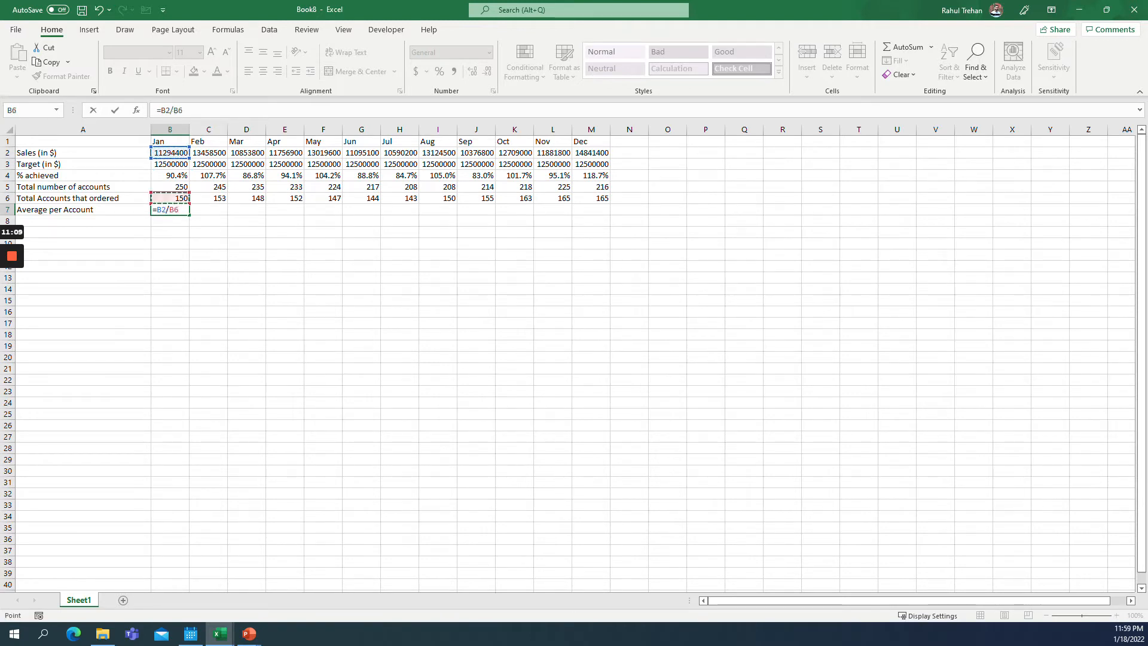
pyautogui.press('Return')
pyautogui.press('Up')
pyautogui.hotkey('ctrl', 'c')
pyautogui.press('Up')
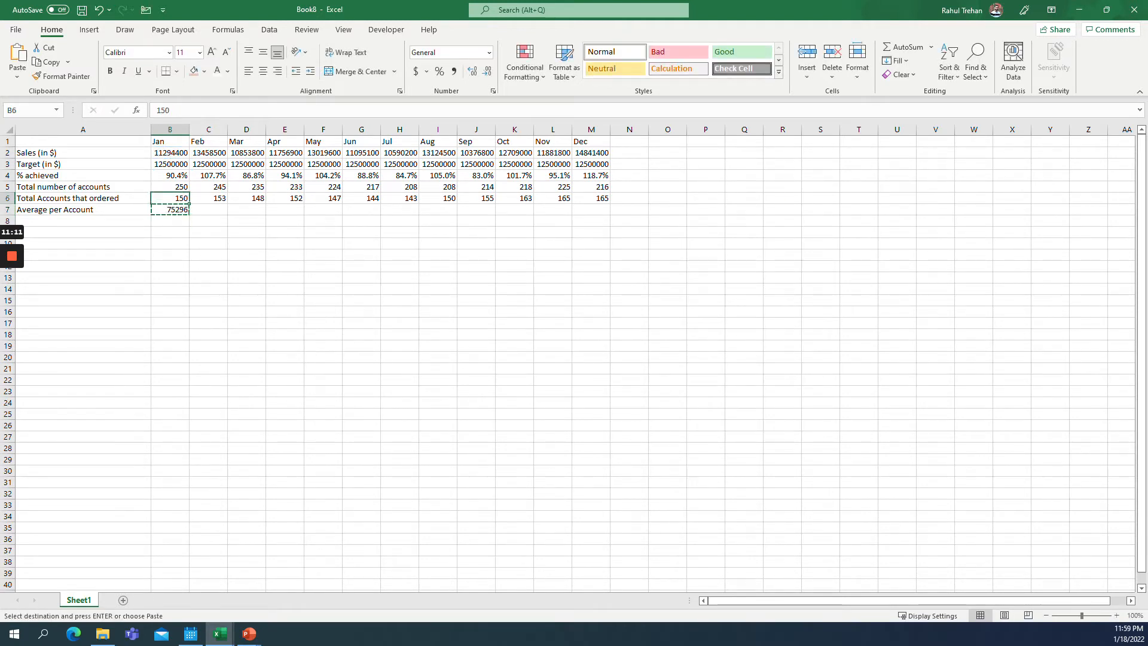
pyautogui.hotkey('ctrl', 'Right')
pyautogui.press('Down')
pyautogui.hotkey('ctrl', 'shift', 'Left')
pyautogui.hotkey('ctrl', 'v')
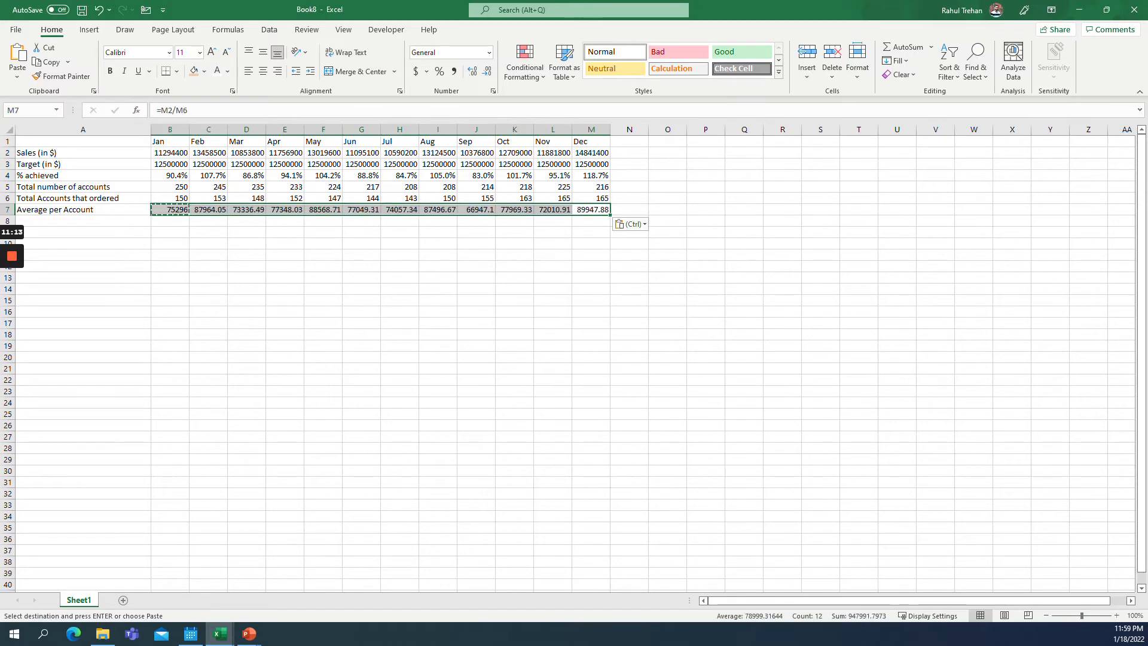
# Apply comma style to the average-per-account row and remove its decimal places.
pyautogui.hotkey('alt', 'h')
pyautogui.press('k')
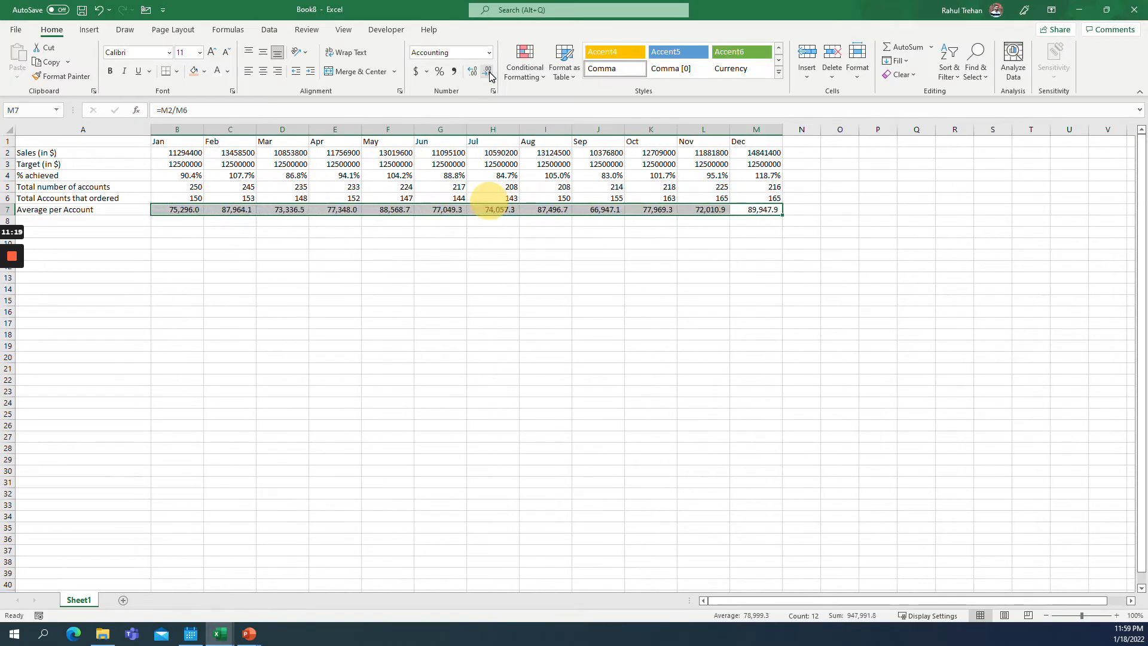
pyautogui.hotkey('alt', 'h')
pyautogui.press('9')
pyautogui.hotkey('alt', 'h')
pyautogui.press('9')
# Format the sales and target rows B2:M3 with comma style and no decimals.
pyautogui.press('Up')
pyautogui.press('Up')
pyautogui.press('Up')
pyautogui.press('Up')
pyautogui.hotkey('shift', 'Up')
pyautogui.hotkey('ctrl', 'shift', 'Left')
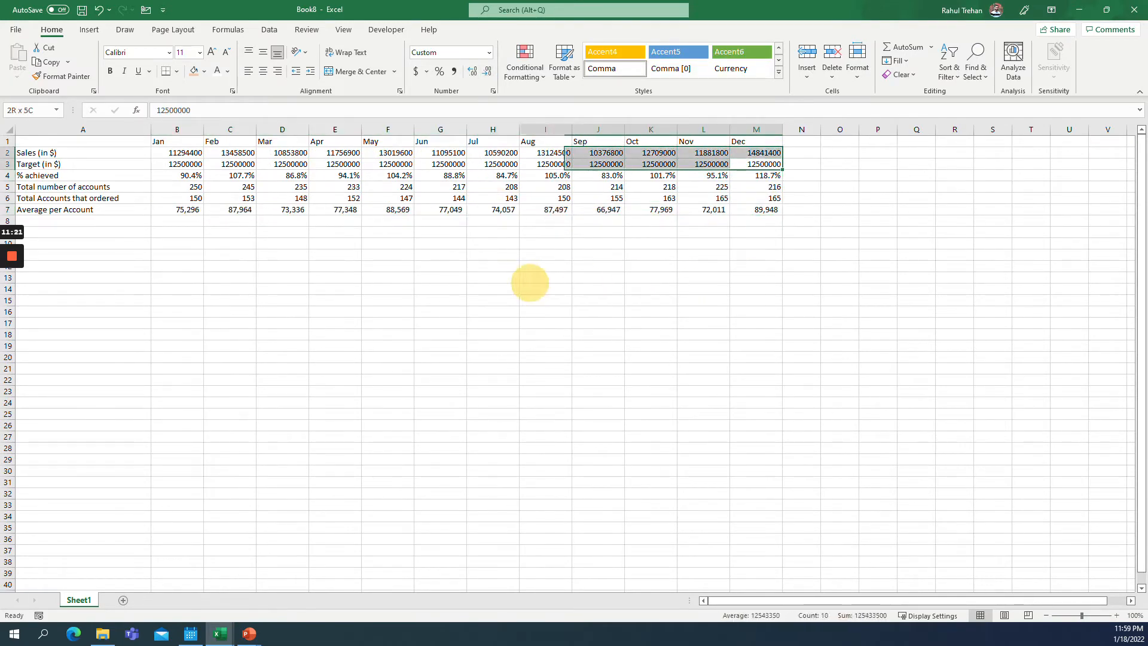
pyautogui.click(454, 71)
pyautogui.click(487, 72)
pyautogui.click(488, 72)
pyautogui.click(425, 209)
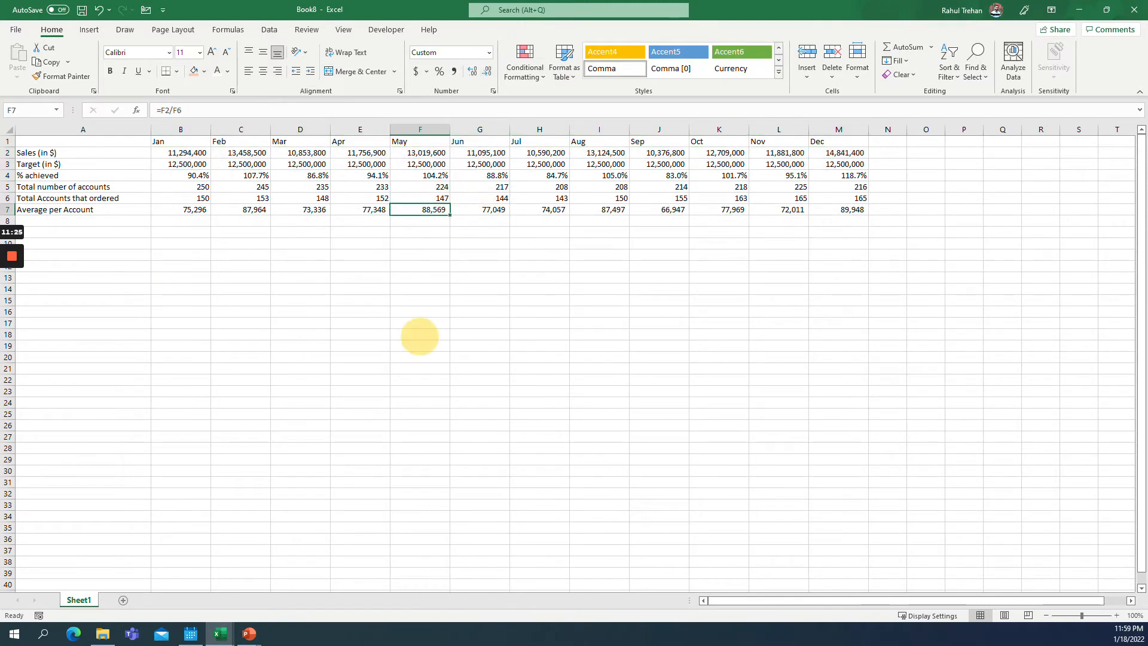
# Autofit the widths of columns B through M.
pyautogui.moveTo(181, 129); pyautogui.dragTo(835, 256)
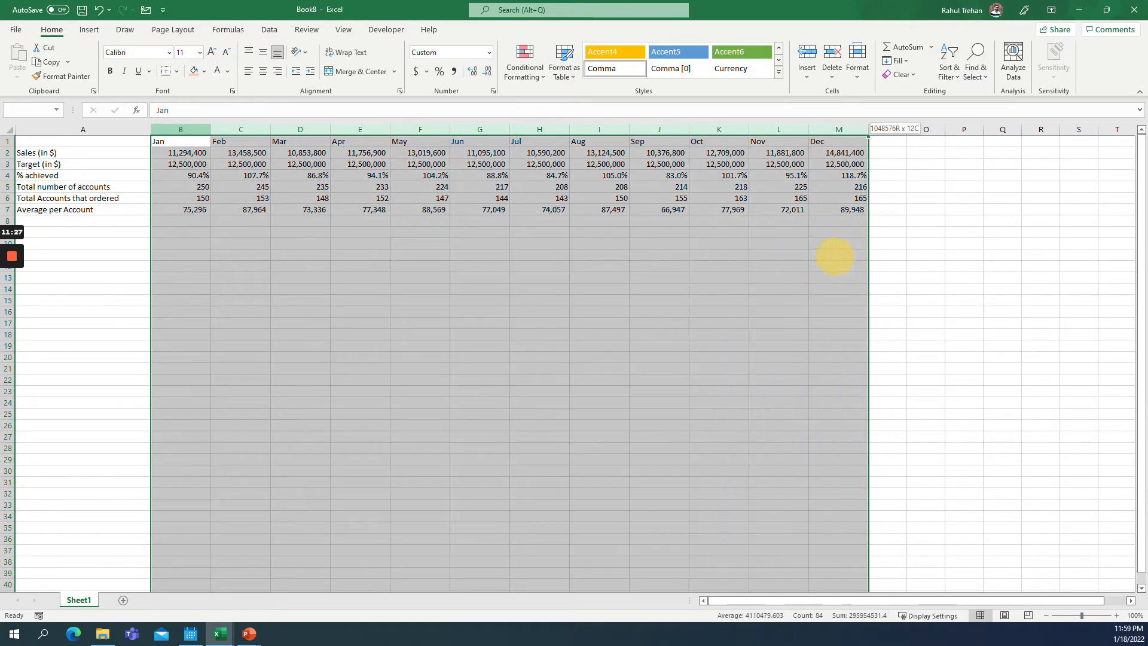
pyautogui.hotkey('alt', 'h')
pyautogui.press('o')
pyautogui.press('i')
# Center the month headers in row 1.
pyautogui.hotkey('ctrl', 'Right')
pyautogui.hotkey('shift', 'Left')
pyautogui.hotkey('shift', 'Left')
pyautogui.hotkey('shift', 'Left')
pyautogui.hotkey('shift', 'Left')
pyautogui.hotkey('shift', 'Left')
pyautogui.hotkey('shift', 'Left')
pyautogui.hotkey('shift', 'Left')
pyautogui.hotkey('shift', 'Left')
pyautogui.hotkey('shift', 'Left')
pyautogui.hotkey('shift', 'Left')
pyautogui.hotkey('shift', 'Left')
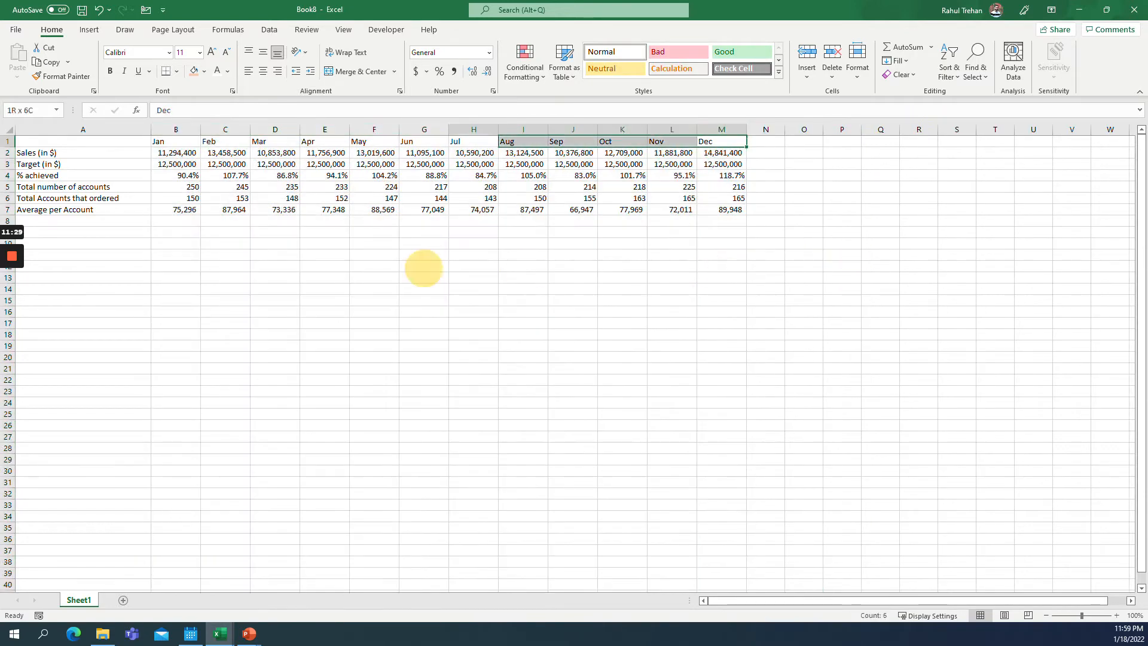
pyautogui.click(263, 72)
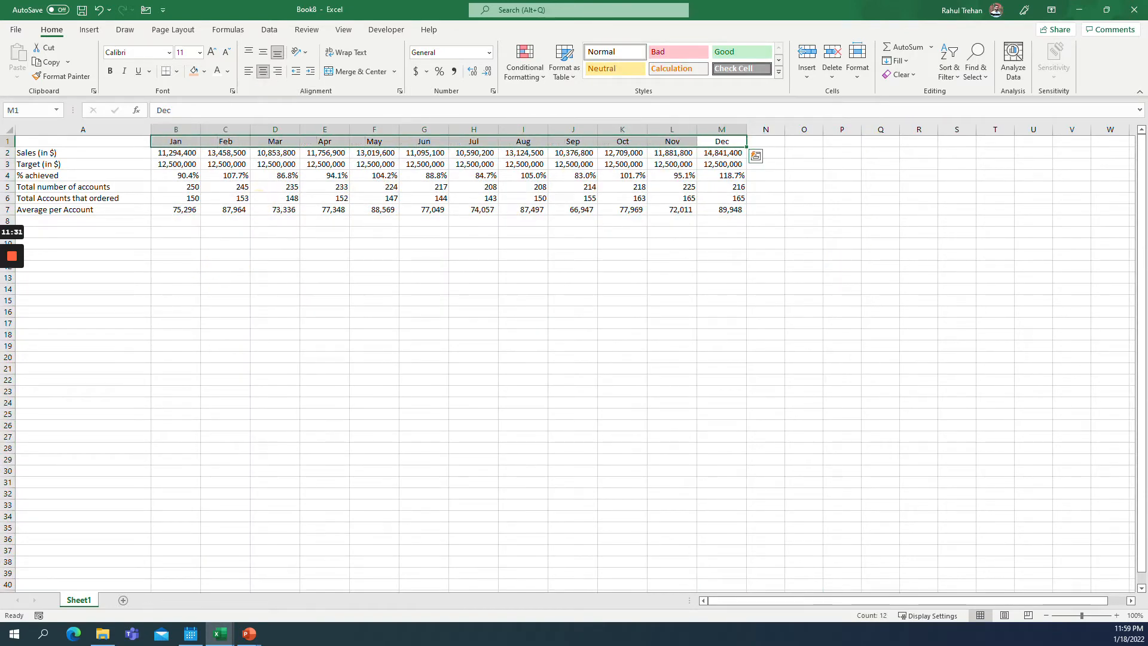
# Apply all borders and a thick outside border to the table A1:M7.
pyautogui.press('Home')
pyautogui.press('Down')
pyautogui.hotkey('shift', 'Down')
pyautogui.hotkey('shift', 'Down')
pyautogui.hotkey('shift', 'Down')
pyautogui.hotkey('shift', 'Down')
pyautogui.hotkey('shift', 'Down')
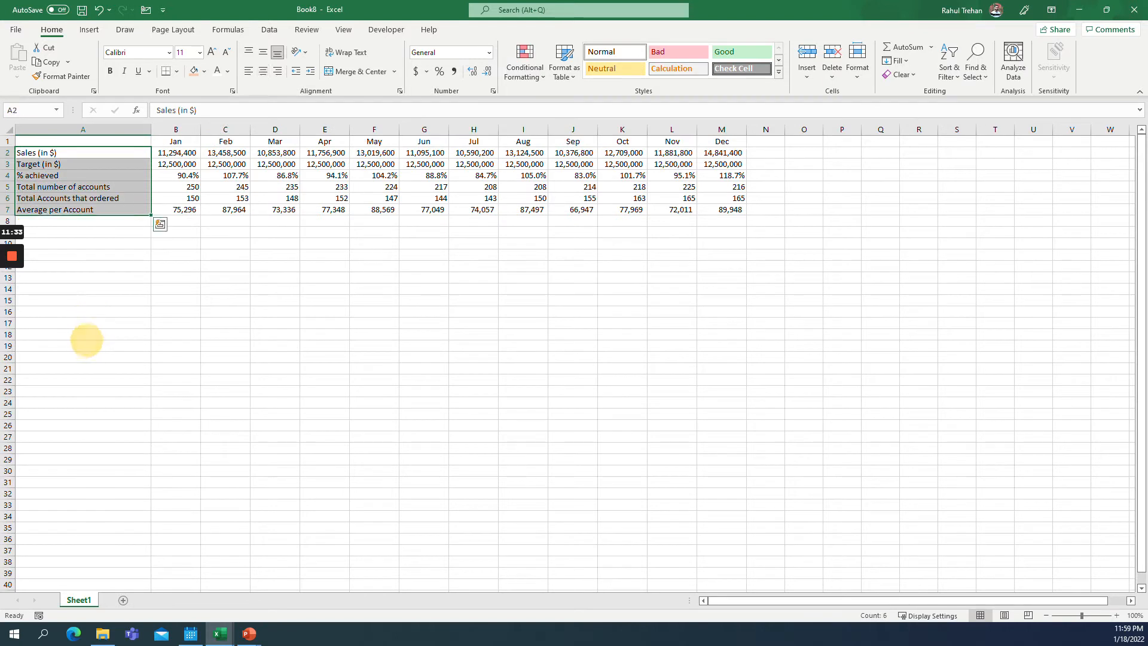
pyautogui.hotkey('ctrl', 'End')
pyautogui.hotkey('ctrl', 'shift', 'Home')
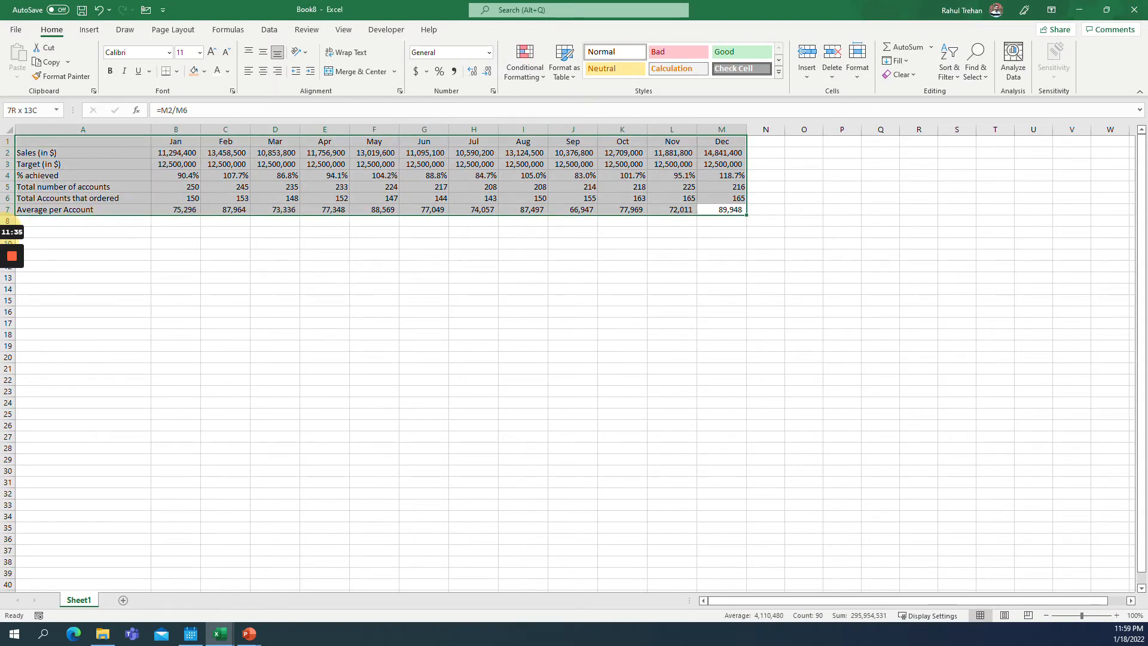
pyautogui.click(178, 71)
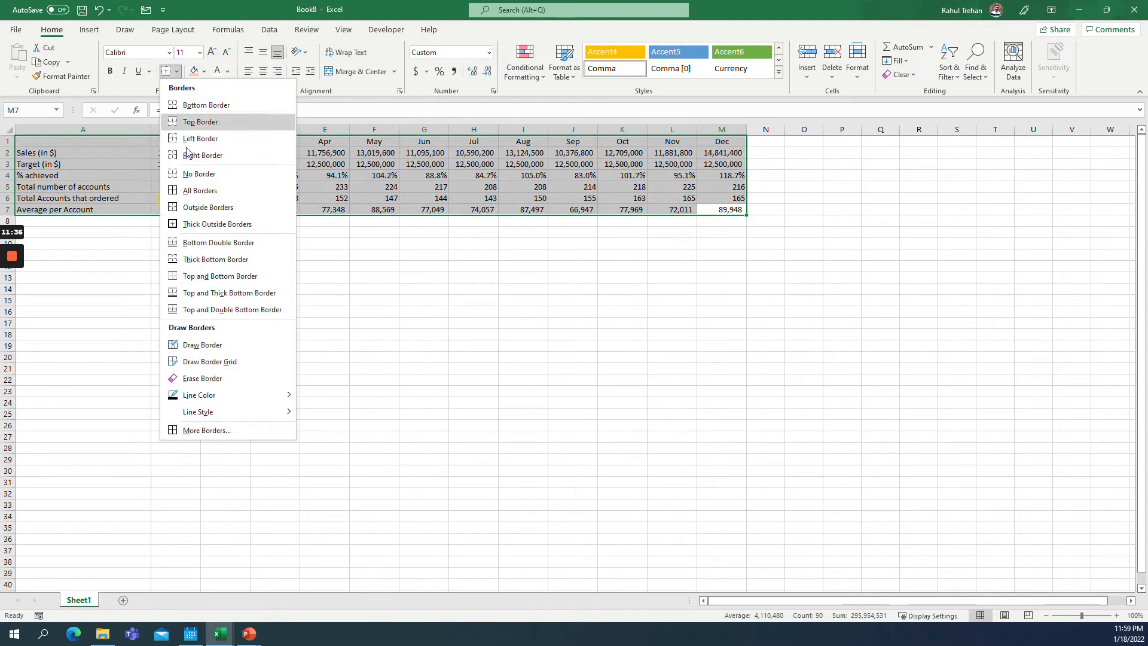
pyautogui.click(200, 190)
pyautogui.click(177, 71)
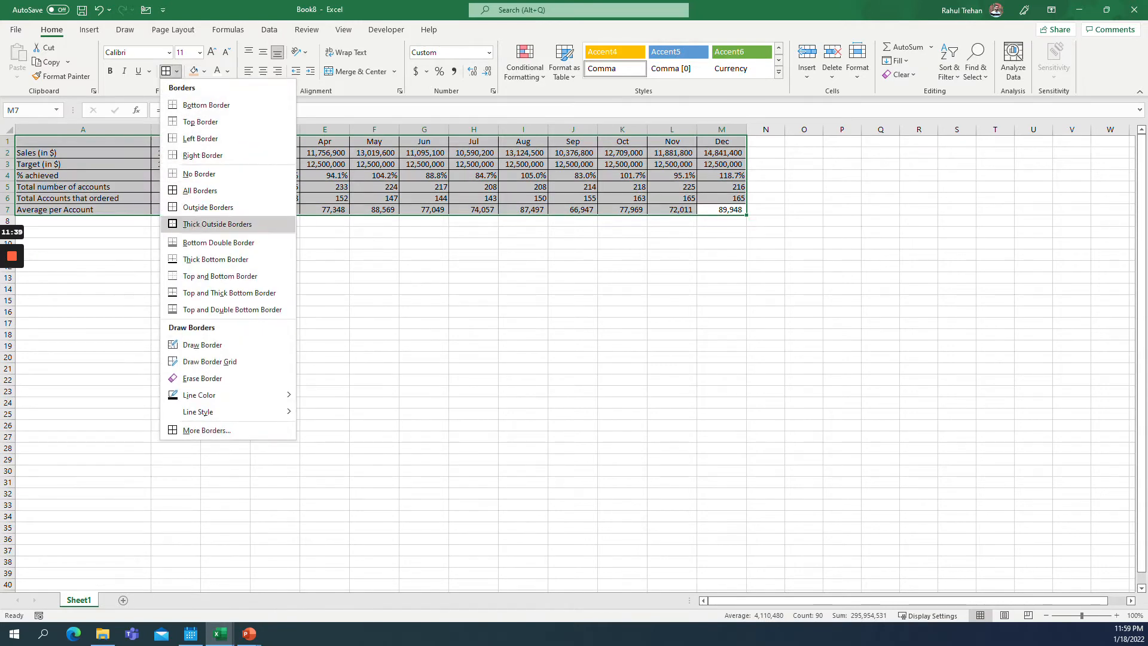
pyautogui.click(218, 223)
# Format the header row A1:M1 with a dark blue fill and bold white text.
pyautogui.moveTo(83, 141); pyautogui.dragTo(722, 142)
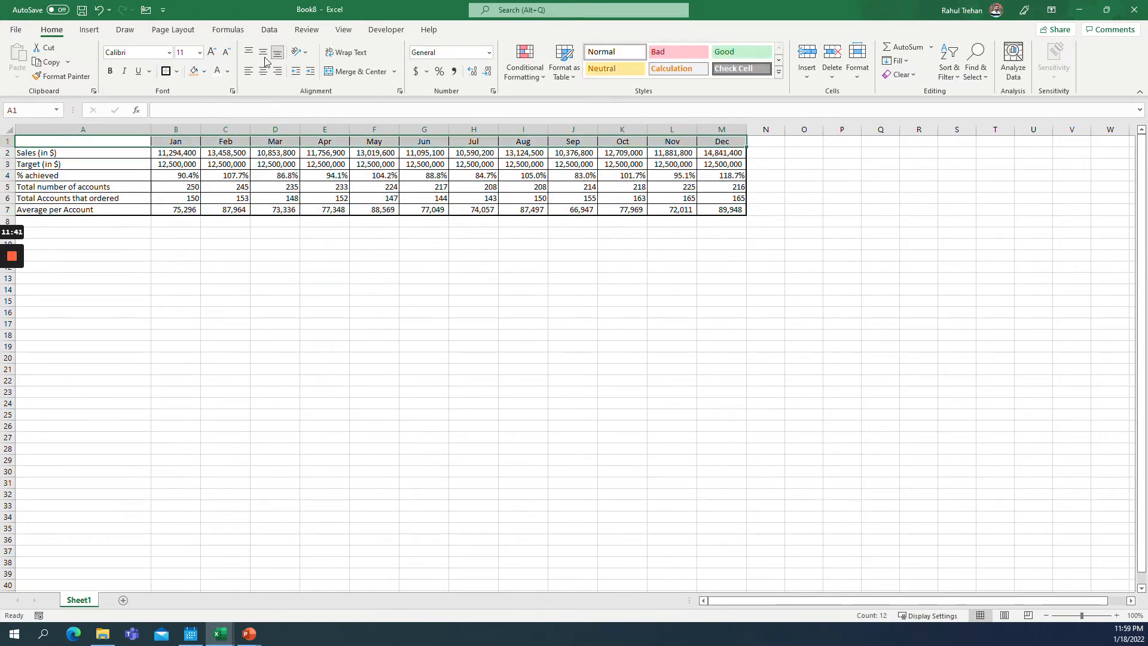
pyautogui.click(170, 71)
pyautogui.click(204, 71)
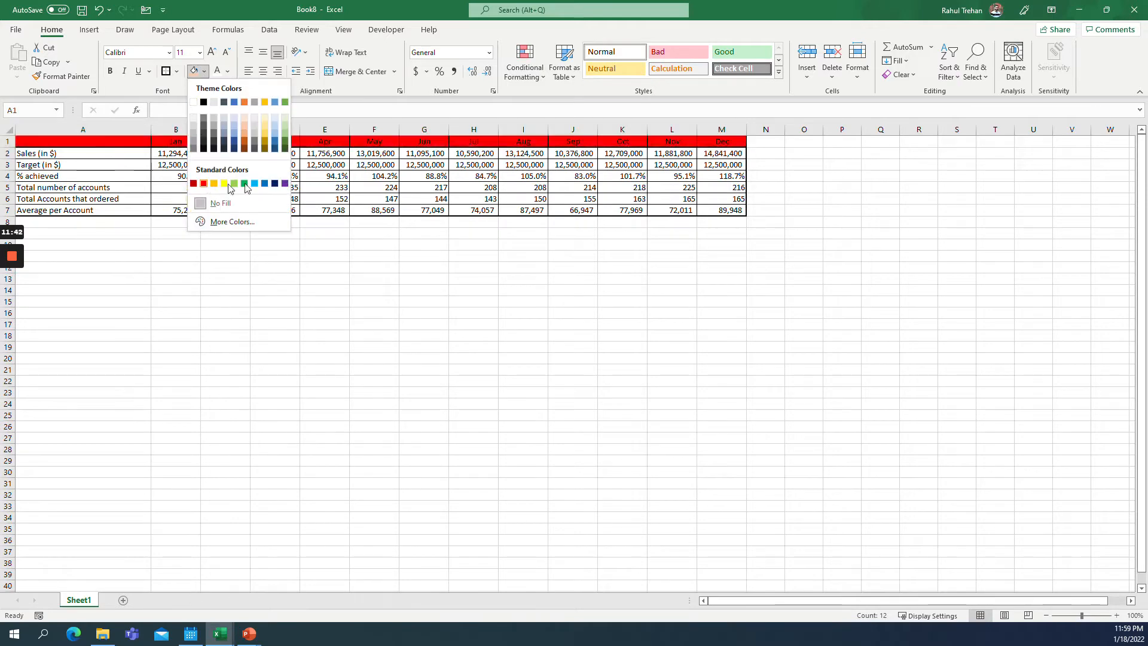
pyautogui.click(274, 185)
pyautogui.click(217, 73)
pyautogui.click(198, 155)
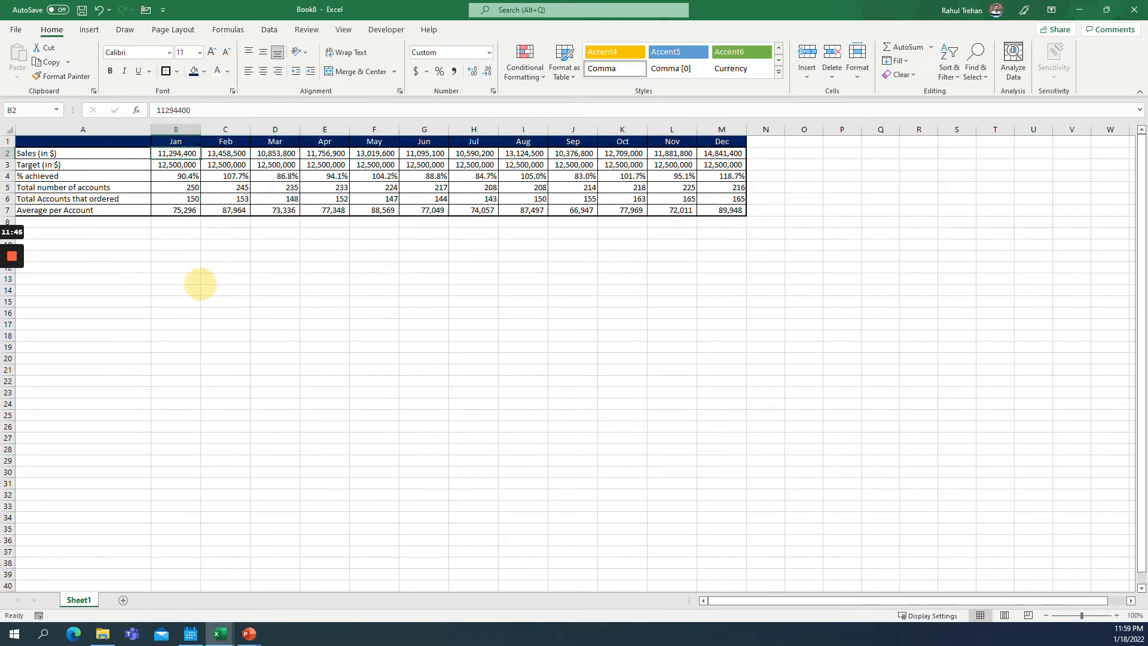
pyautogui.moveTo(179, 141); pyautogui.dragTo(716, 142)
pyautogui.hotkey('ctrl', 'b')
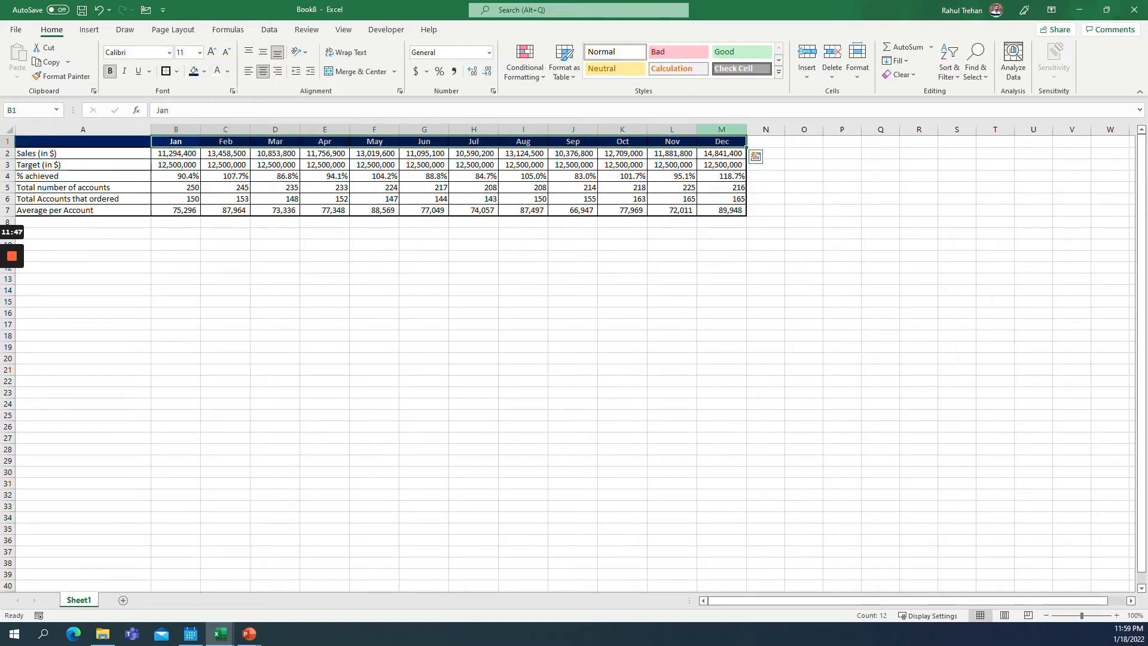
pyautogui.click(354, 175)
pyautogui.click(103, 153)
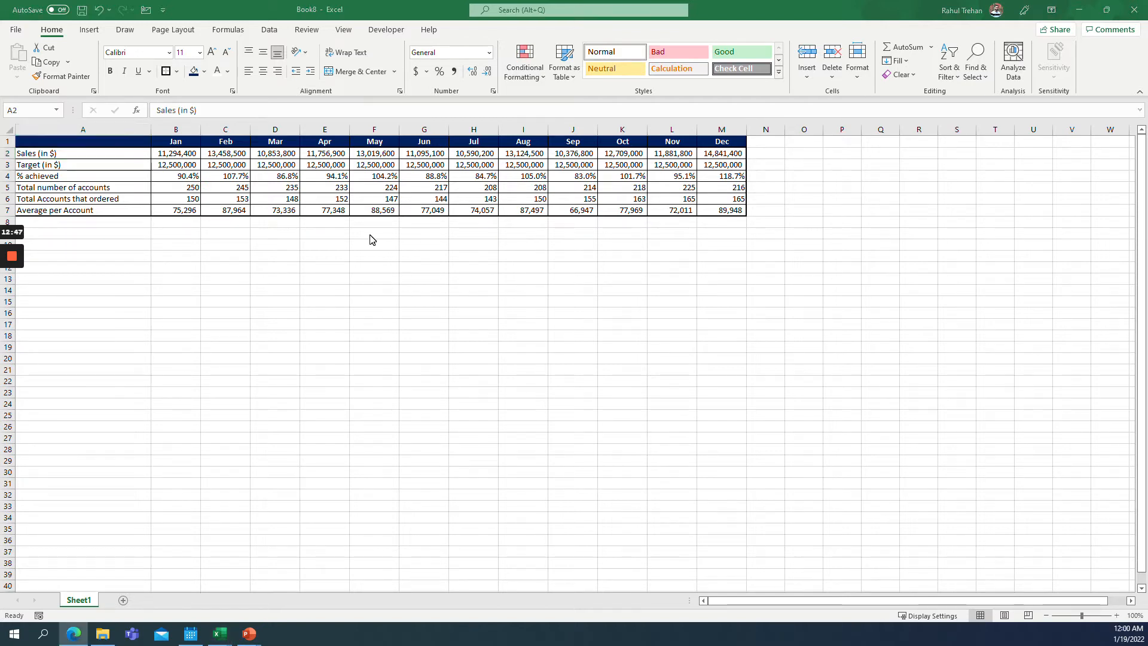
pyautogui.click(158, 363)
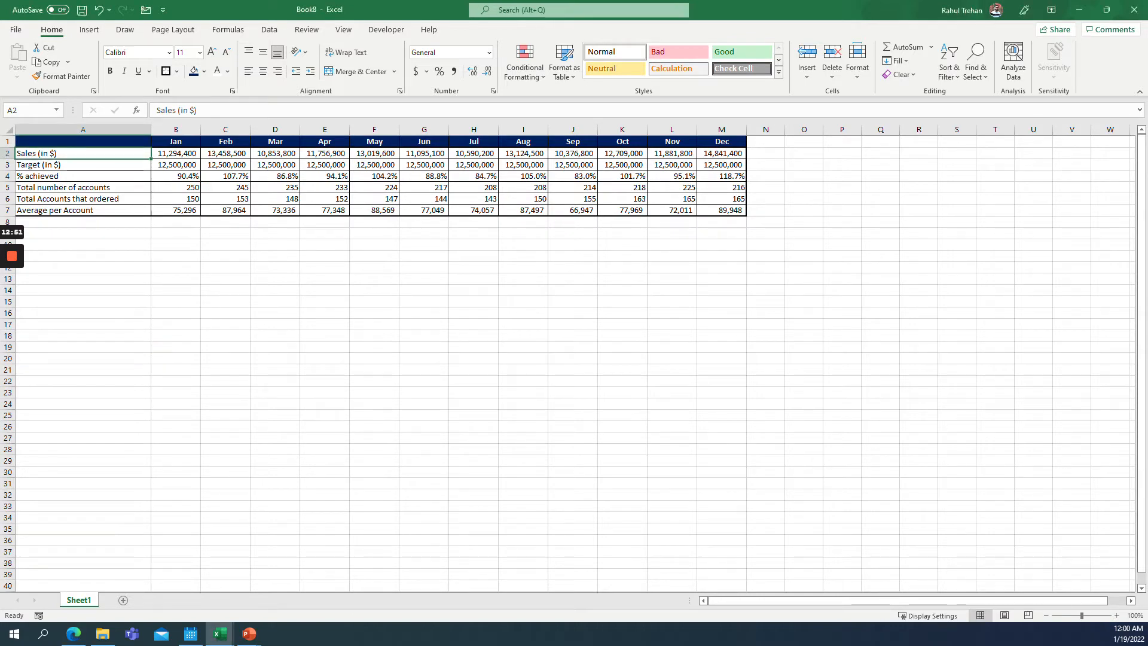
pyautogui.click(162, 235)
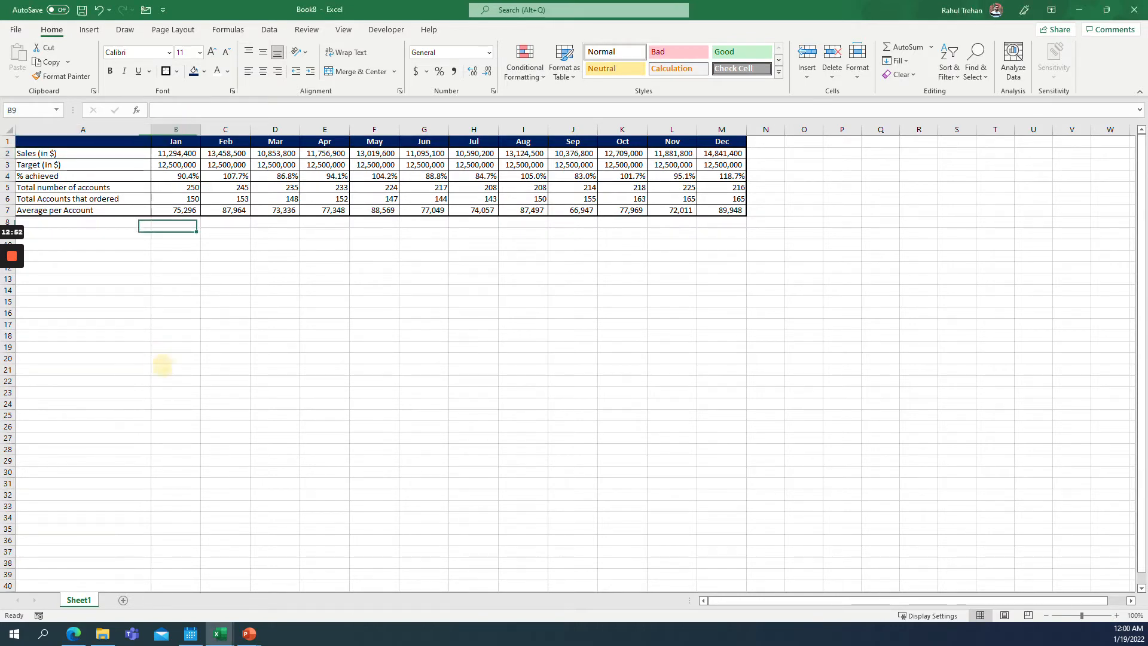
# Open the ribbon customization options to check that the Developer tab is enabled.
pyautogui.click(386, 30)
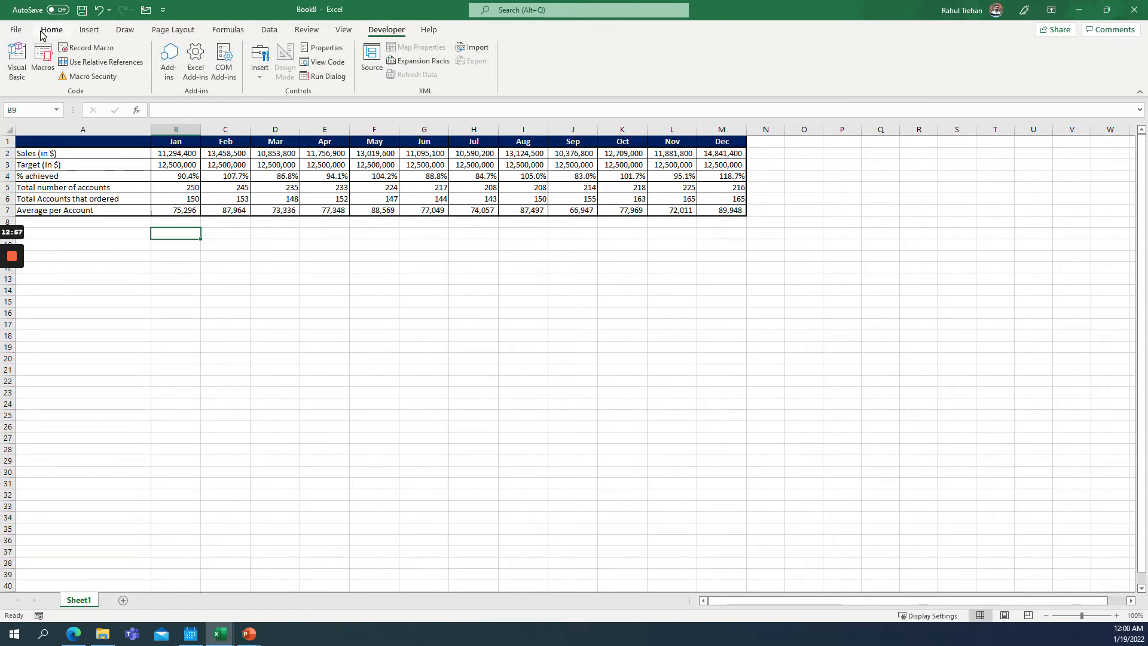
pyautogui.click(15, 30)
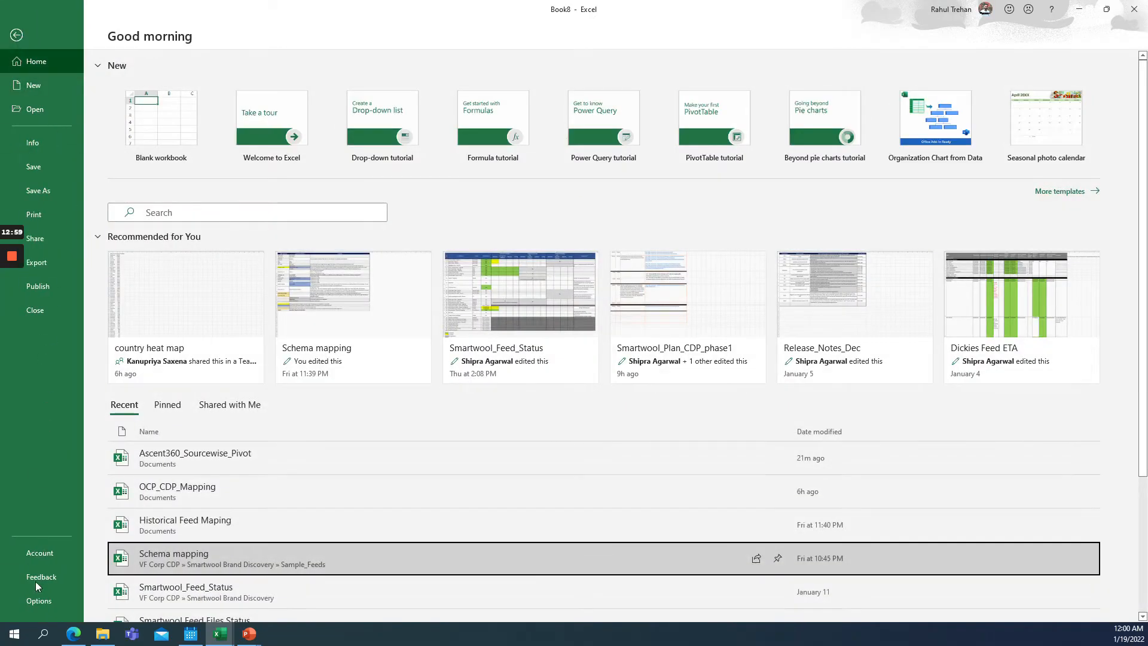
pyautogui.click(38, 601)
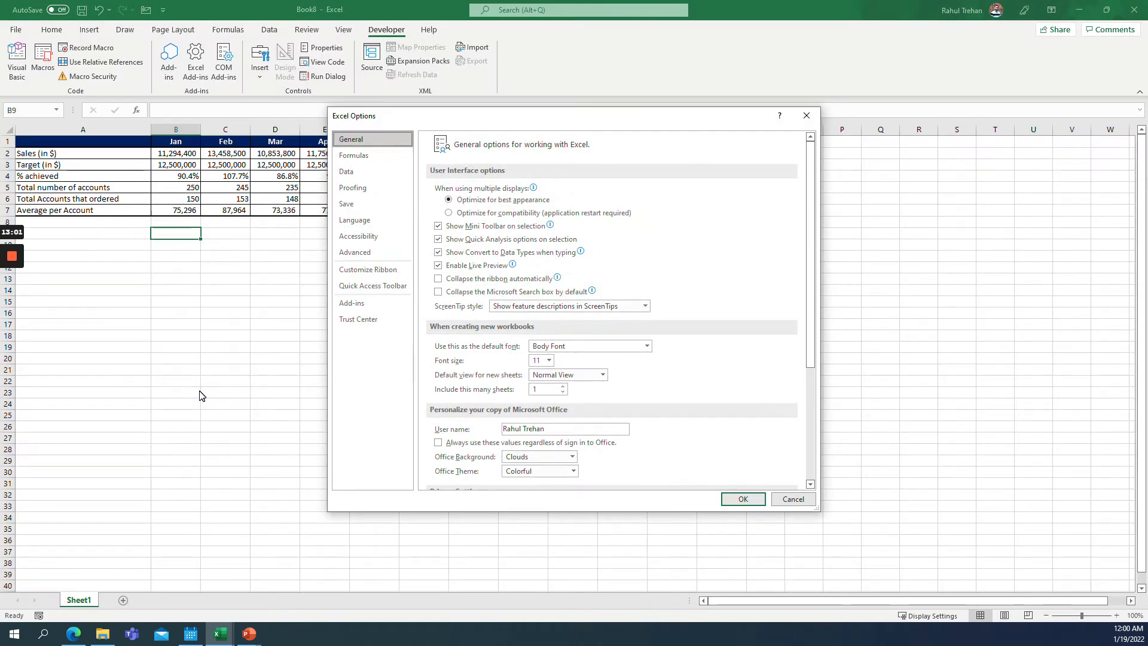
pyautogui.click(371, 274)
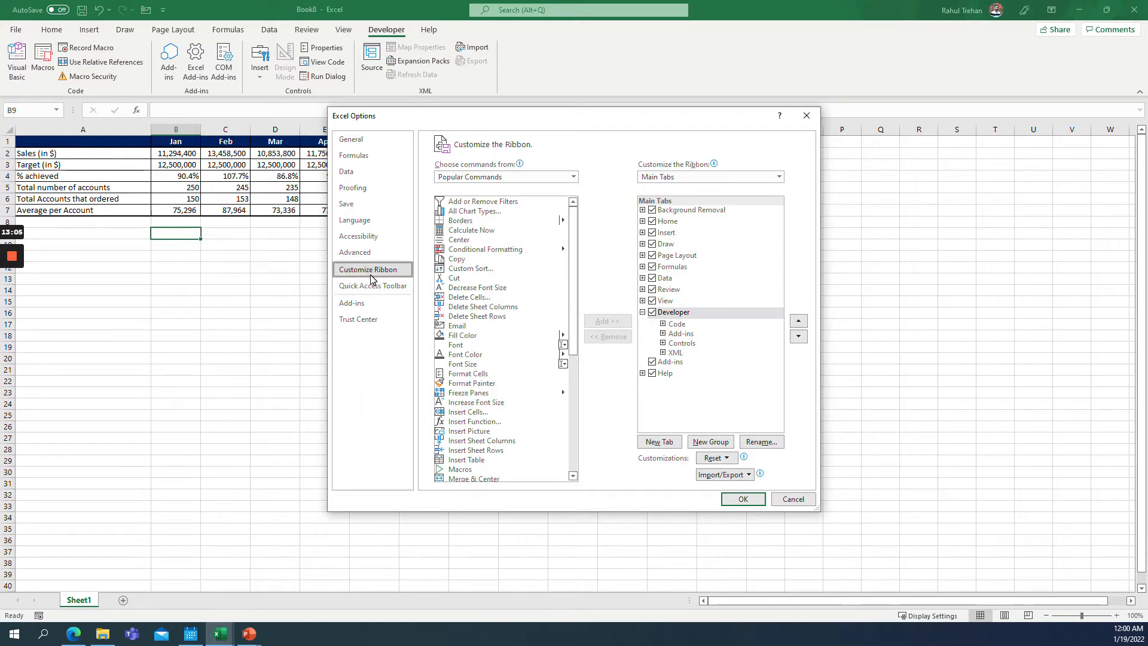
pyautogui.moveTo(568, 285); pyautogui.dragTo(565, 564)
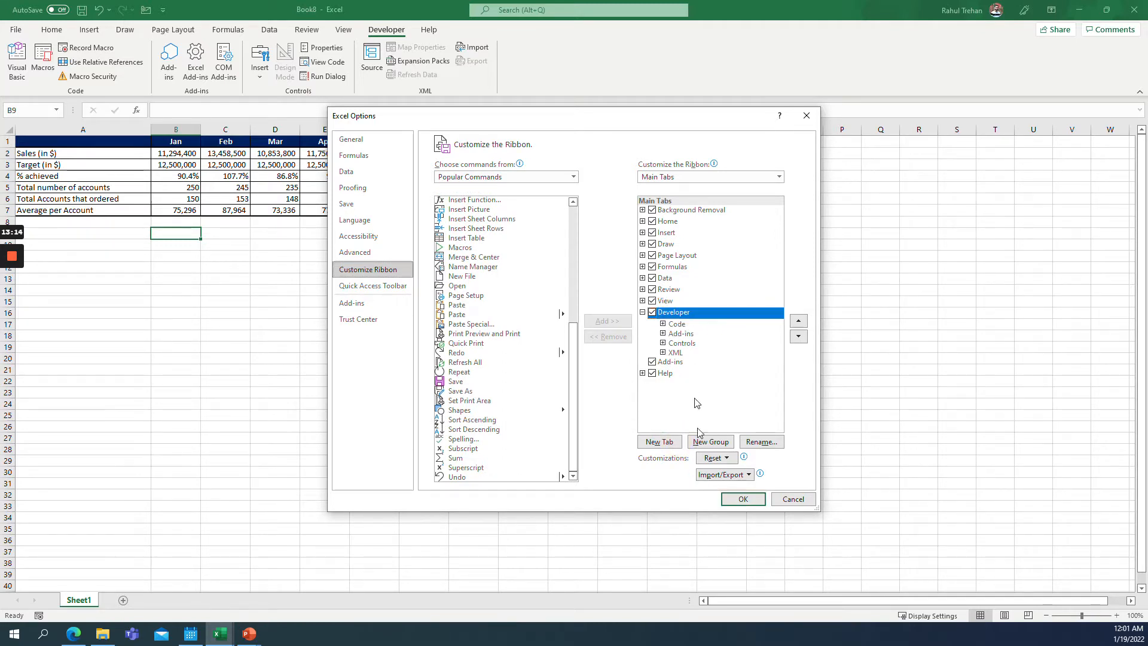
pyautogui.click(743, 498)
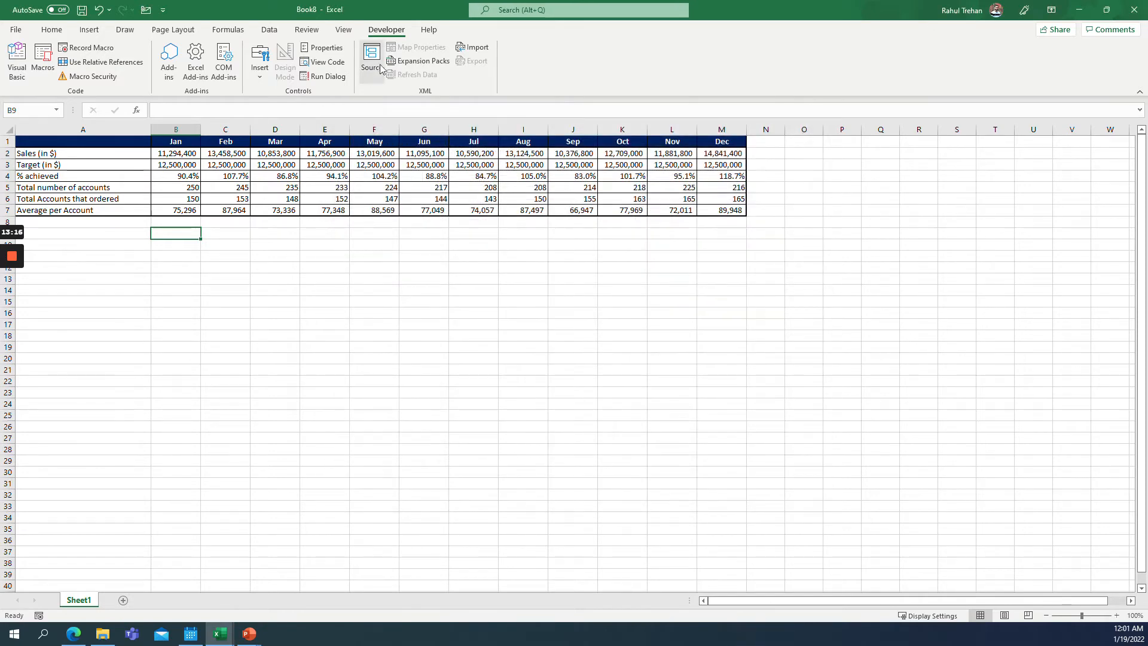
pyautogui.click(259, 60)
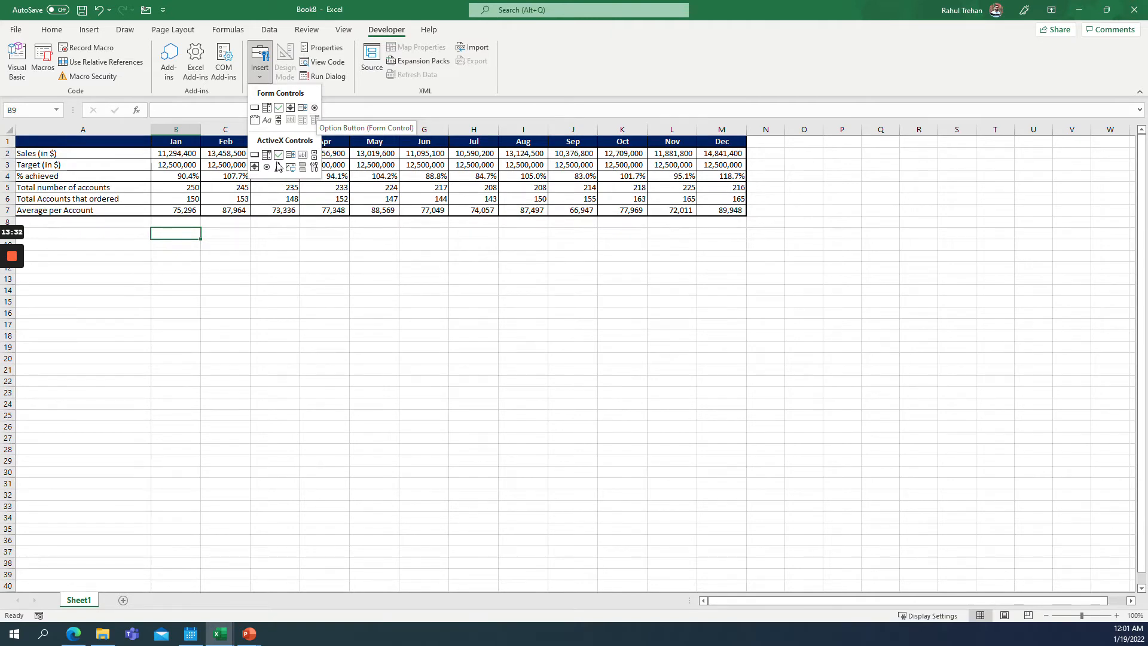
pyautogui.click(184, 237)
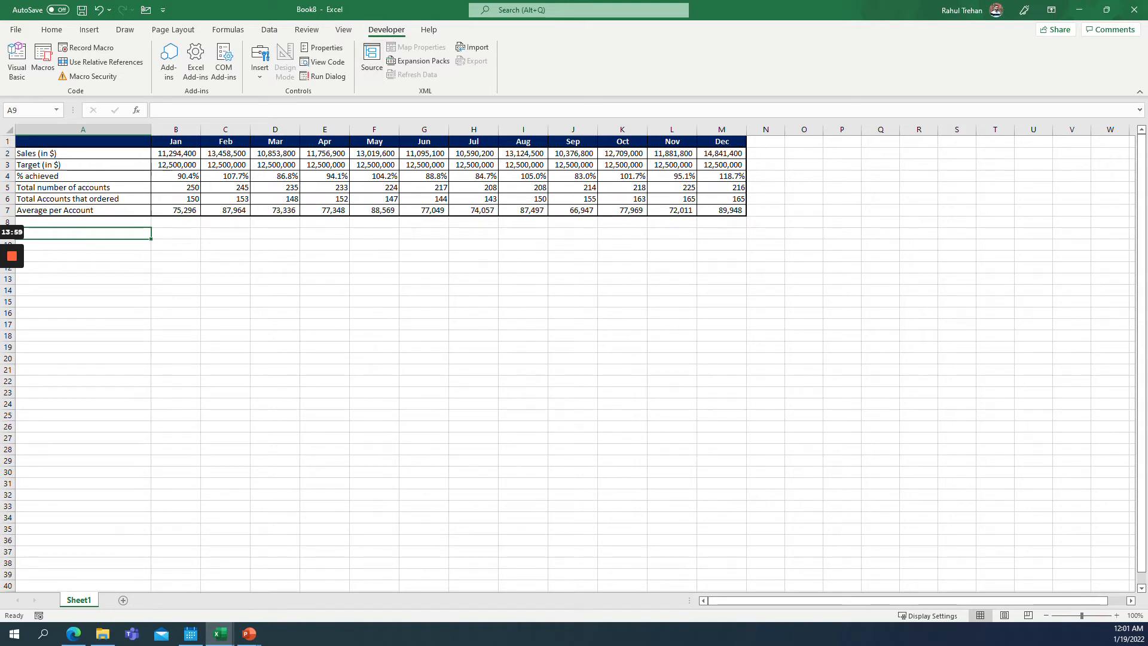
pyautogui.rightClick(82, 603)
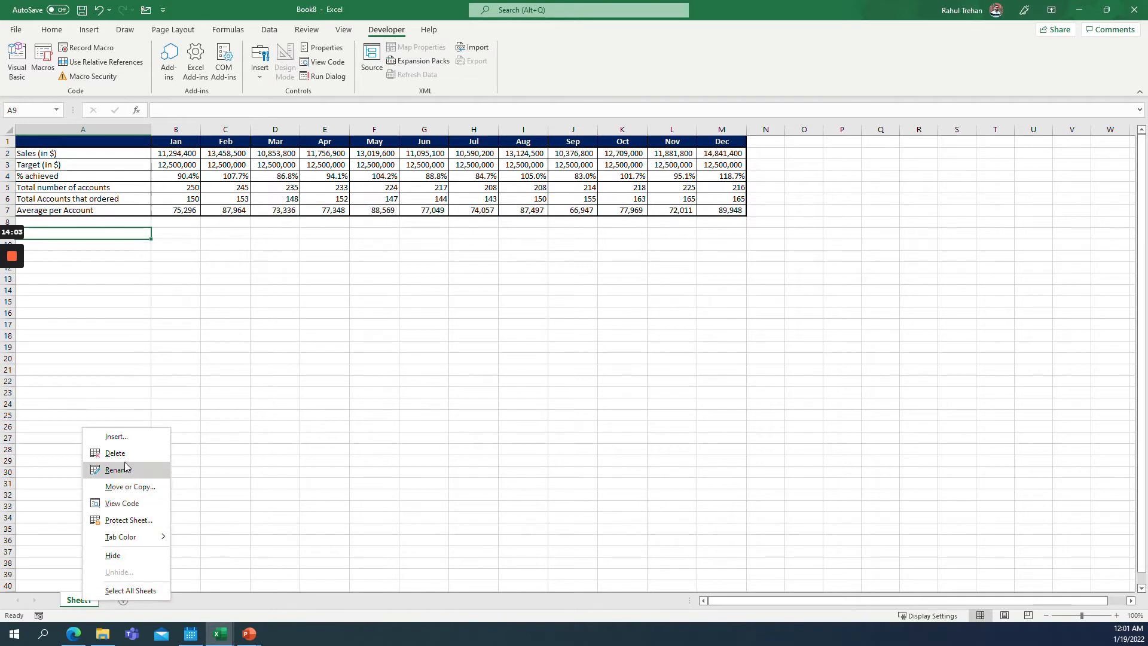
pyautogui.click(260, 578)
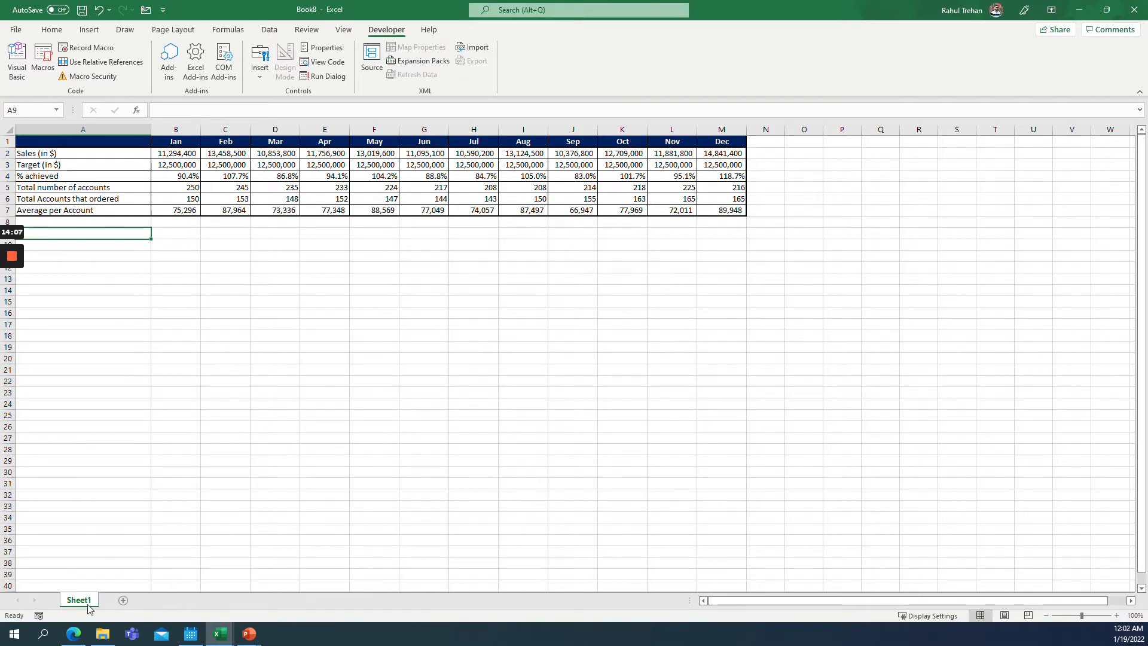
# Duplicate Sheet1 and rename the copy Hidden.
pyautogui.moveTo(79, 601)
pyautogui.mouseDown()
pyautogui.moveTo(127, 602)
pyautogui.moveTo(114, 604)
pyautogui.mouseUp()
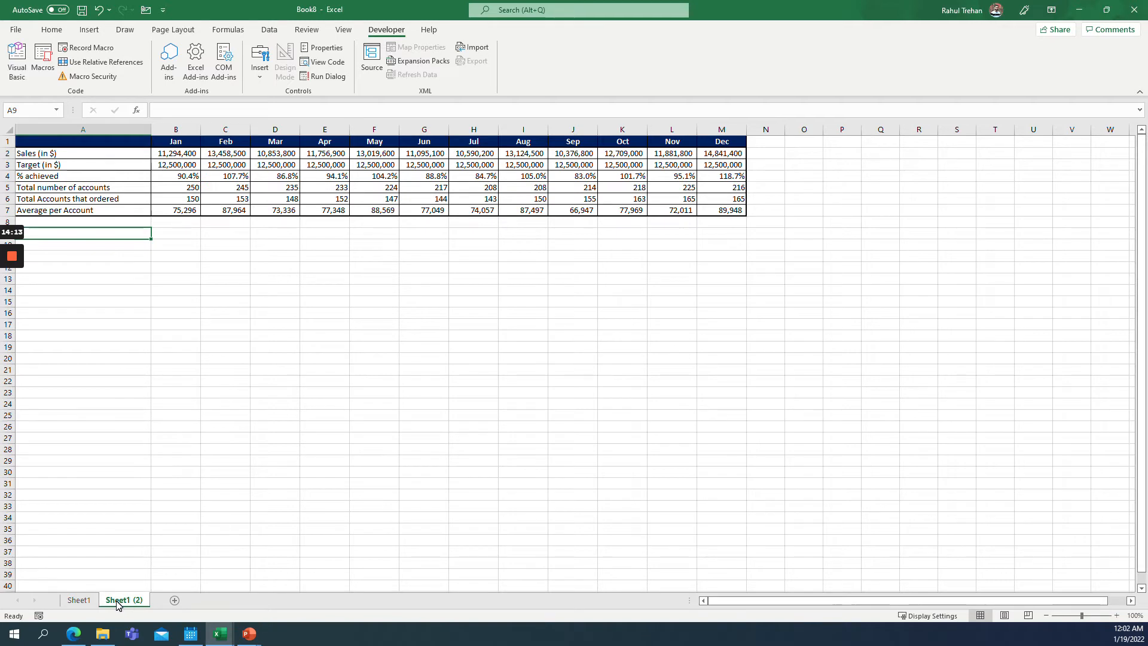
pyautogui.doubleClick(131, 601)
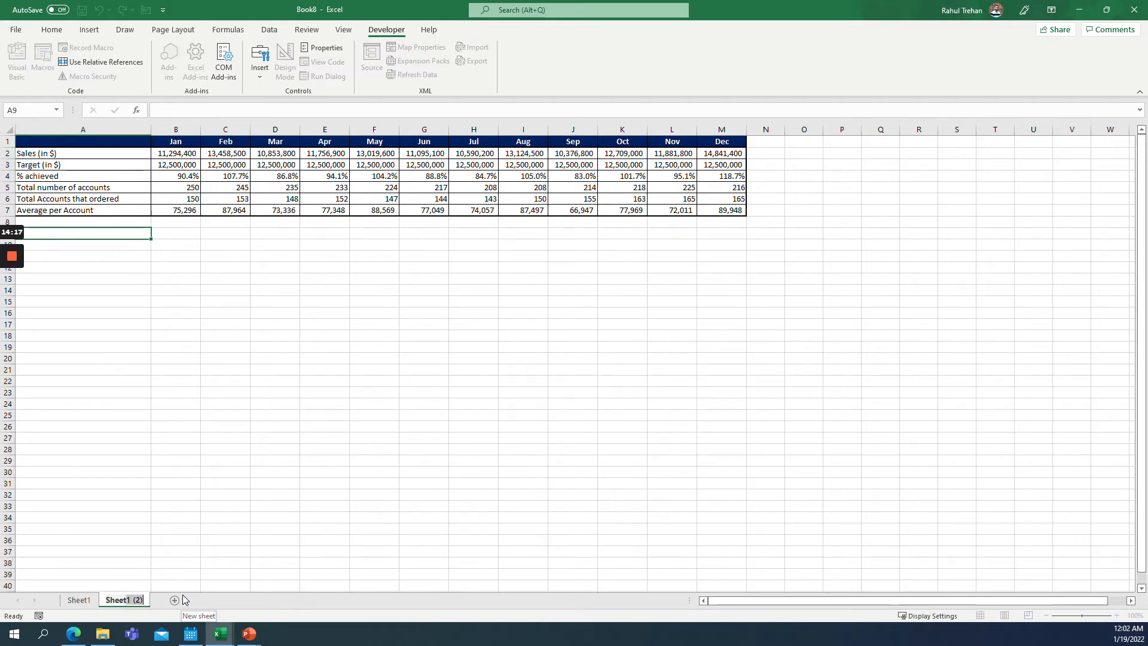
pyautogui.press('BackSpace')
pyautogui.press('BackSpace')
pyautogui.press('BackSpace')
pyautogui.press('BackSpace')
pyautogui.press('BackSpace')
pyautogui.press('BackSpace')
pyautogui.press('BackSpace')
pyautogui.press('BackSpace')
pyautogui.press('BackSpace')
pyautogui.press('BackSpace')
pyautogui.write('Hide')
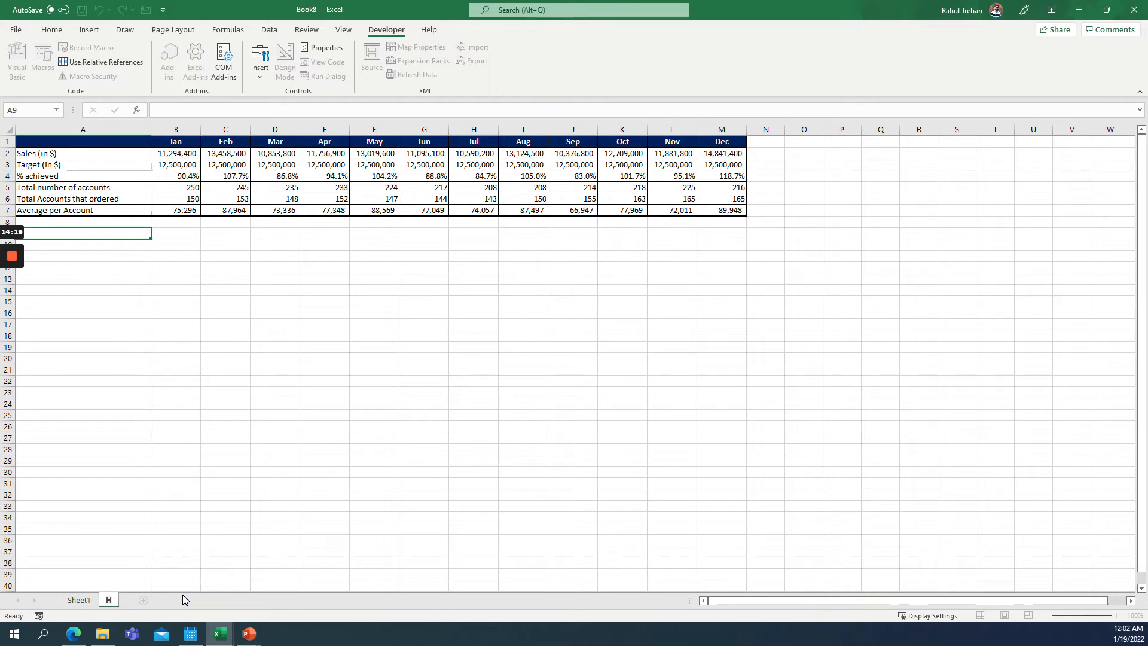
pyautogui.write('den')
pyautogui.press('Return')
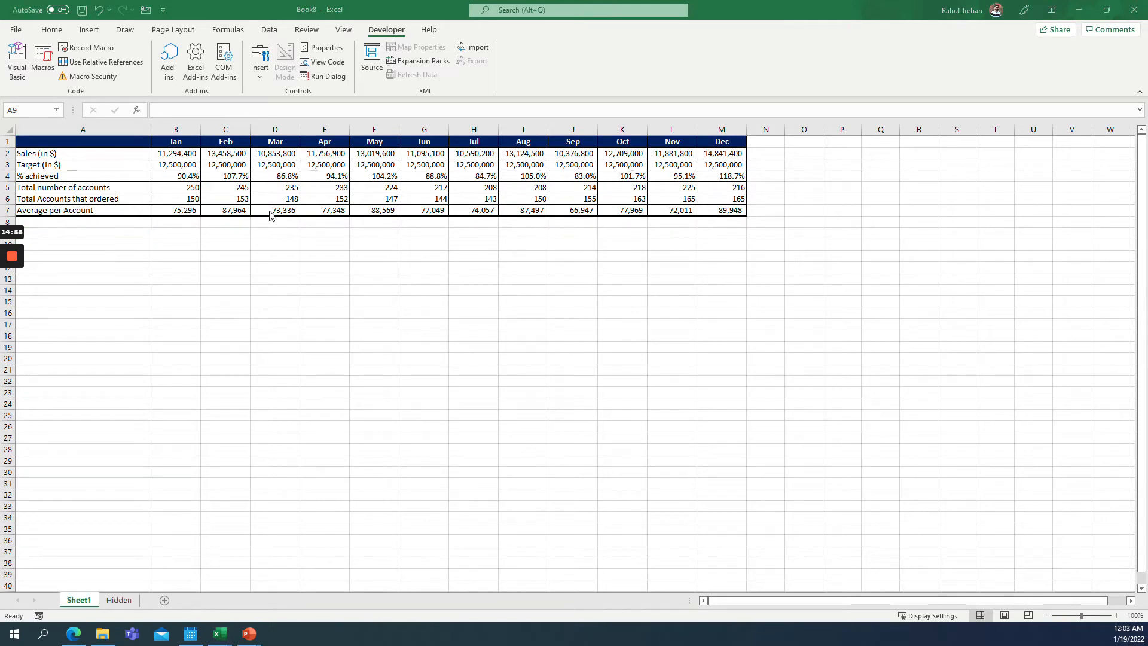
# Clear all values from B2:M7 on the Hidden sheet, keeping the labels and formatting.
pyautogui.click(267, 79)
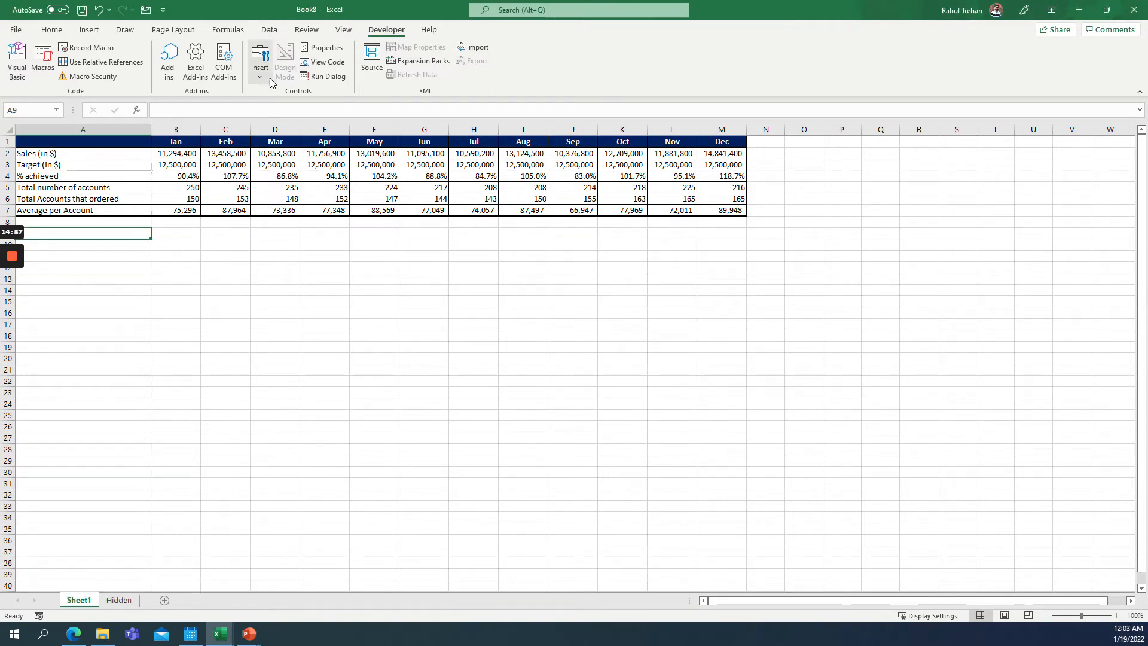
pyautogui.click(260, 70)
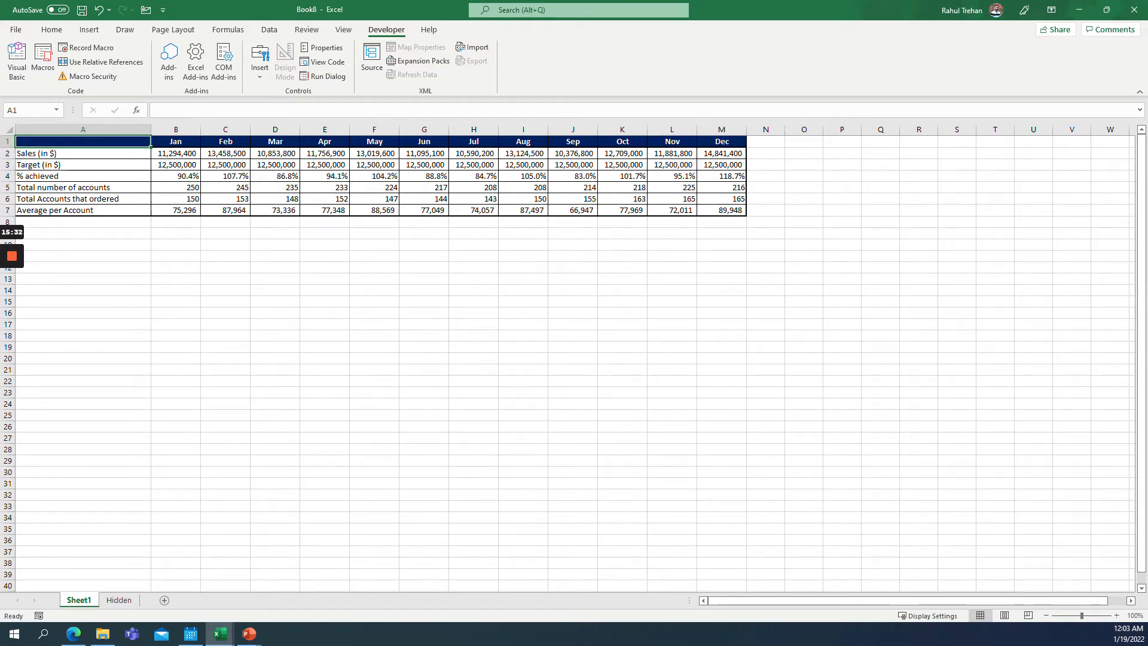
pyautogui.click(116, 602)
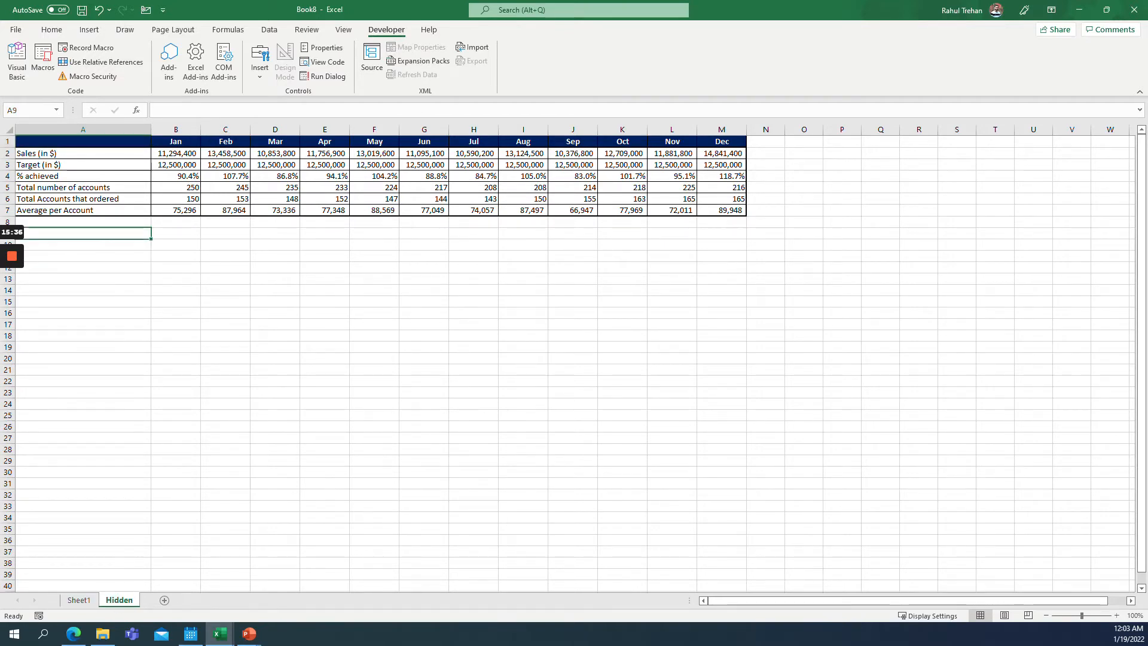
pyautogui.click(83, 142)
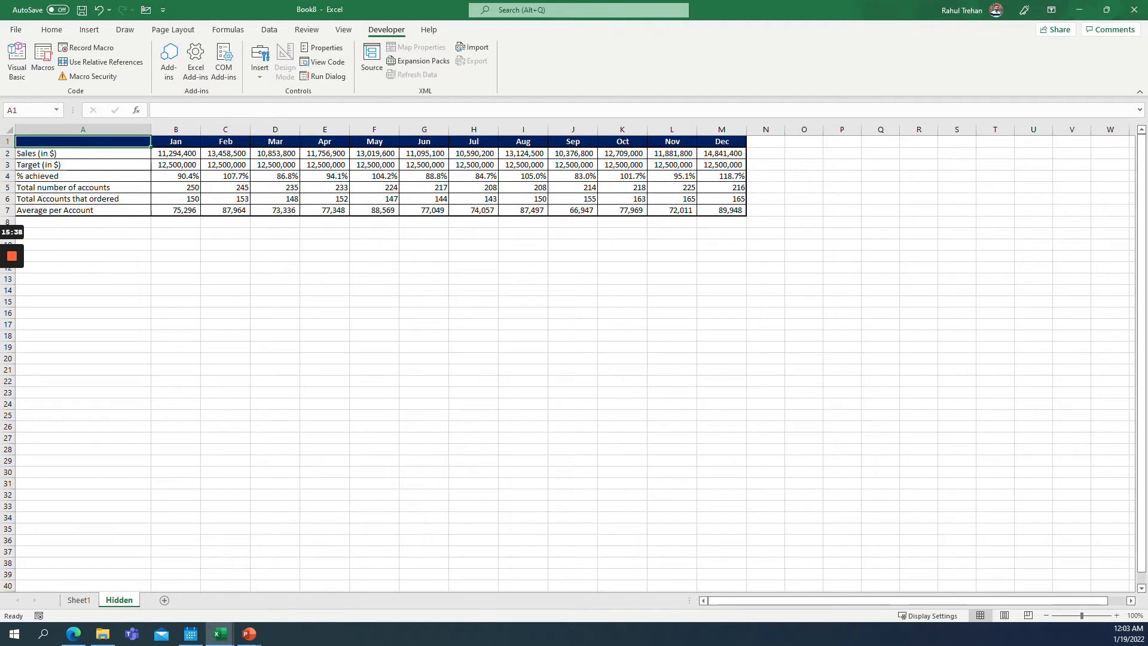
pyautogui.moveTo(176, 153); pyautogui.dragTo(722, 210)
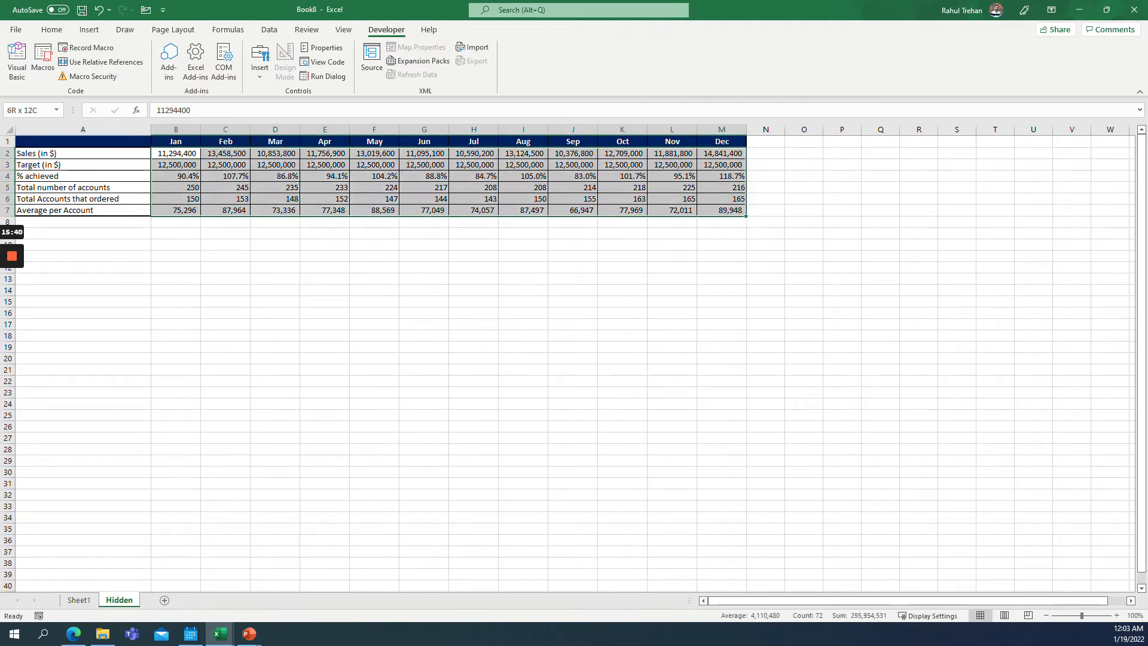
pyautogui.press('Delete')
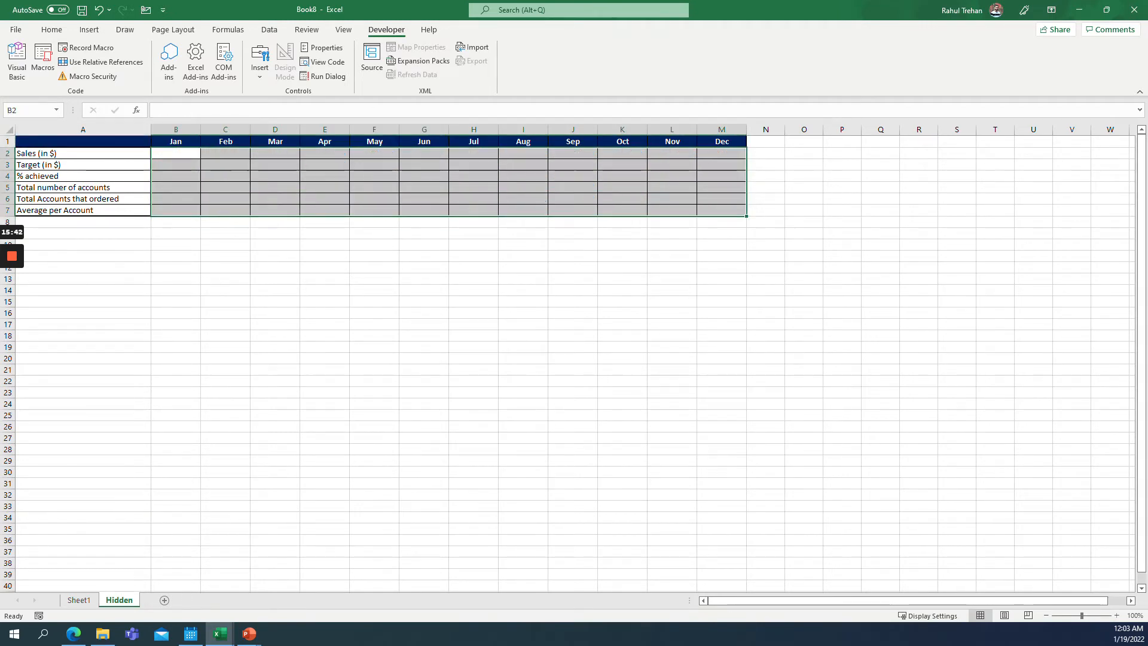
pyautogui.click(176, 153)
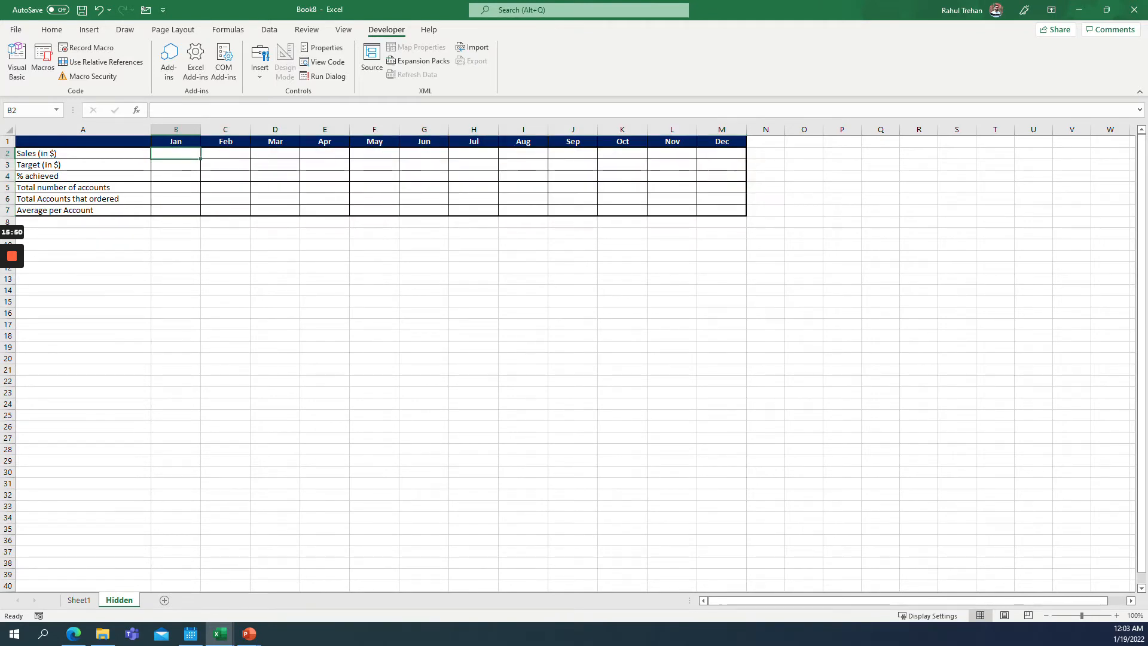
# Rename Sheet1 to Sales Data.
pyautogui.click(69, 601)
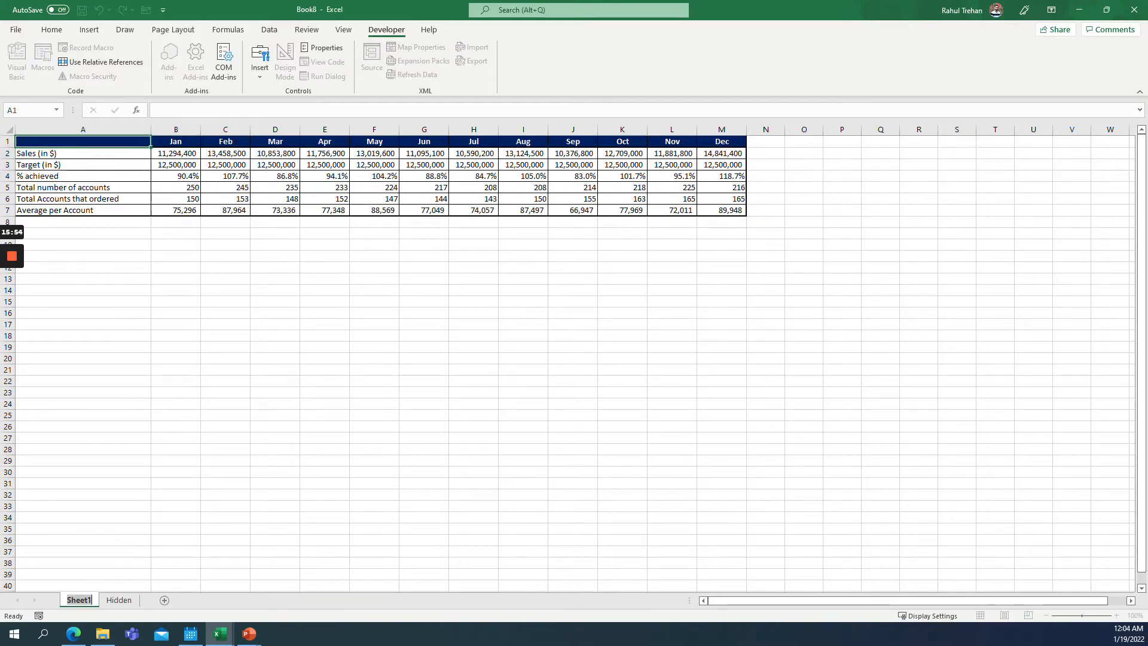
pyautogui.write('Sales Data')
pyautogui.press('Return')
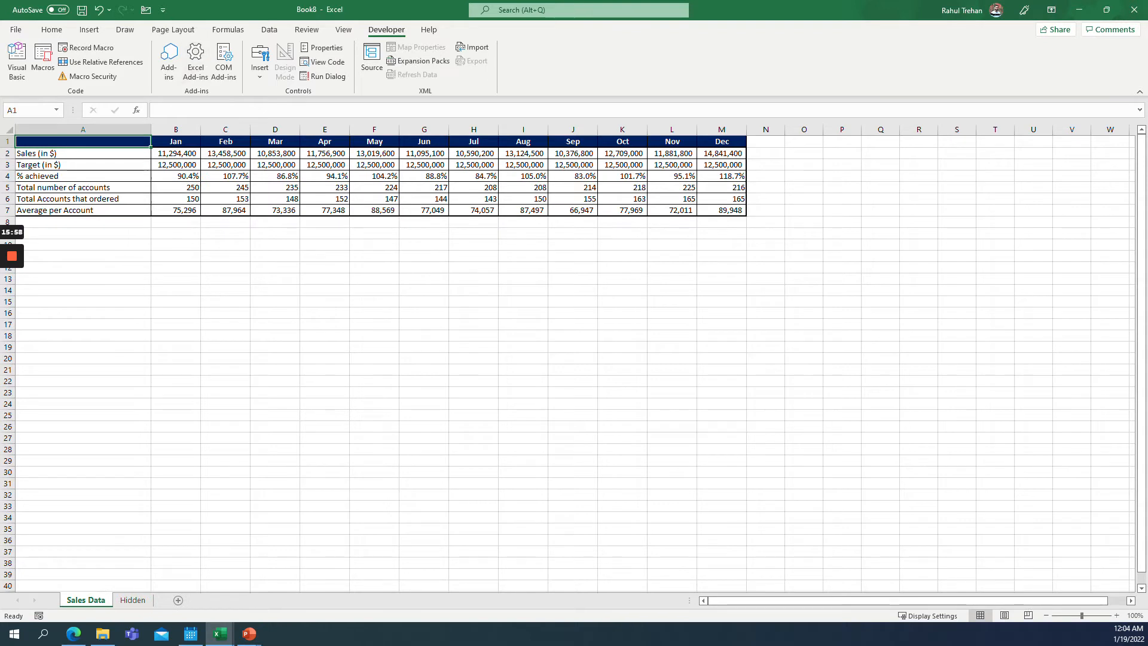
# Enter 1 in cell A1 of the Hidden sheet as the selector value.
pyautogui.click(131, 600)
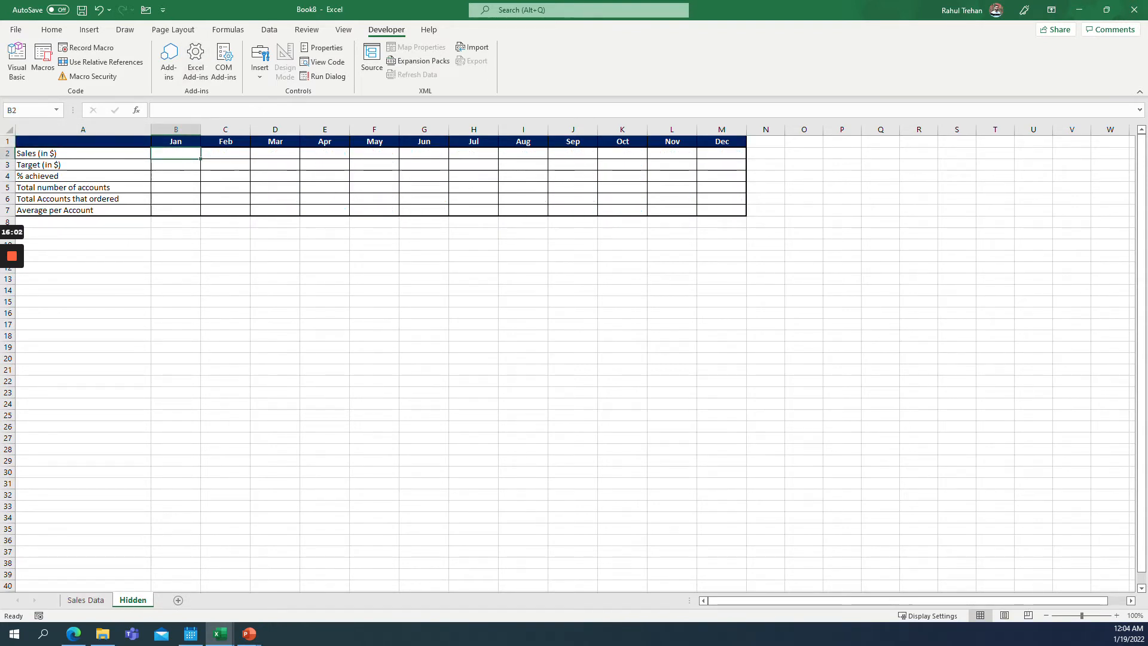
pyautogui.click(83, 141)
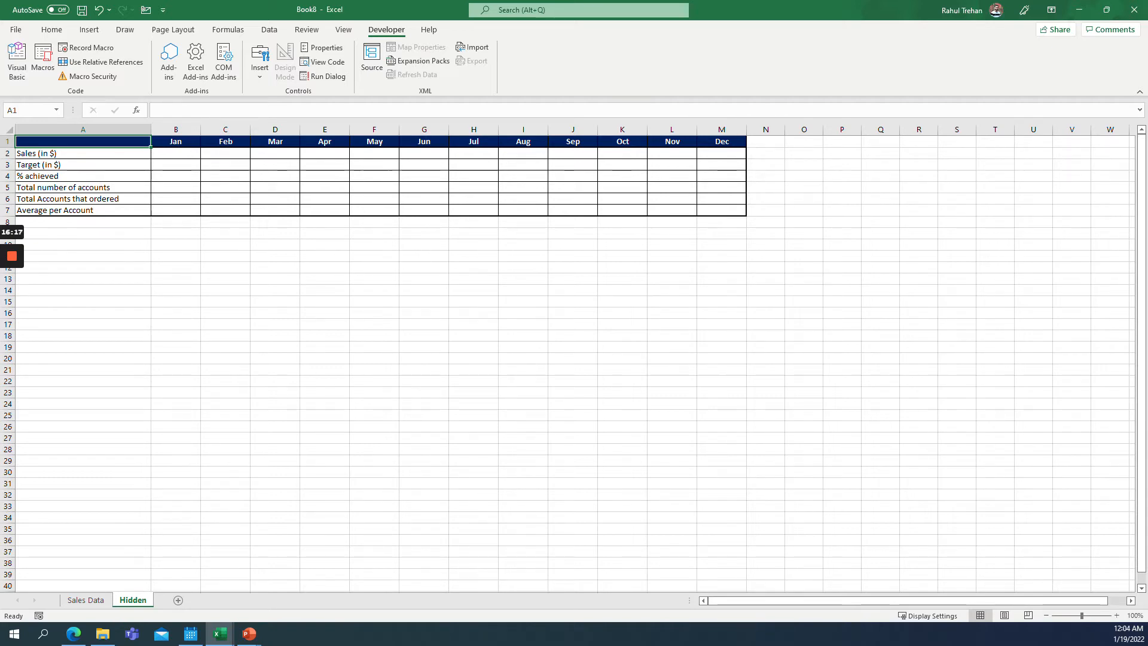
pyautogui.write('1')
pyautogui.hotkey('ctrl', 'Return')
pyautogui.click(155, 154)
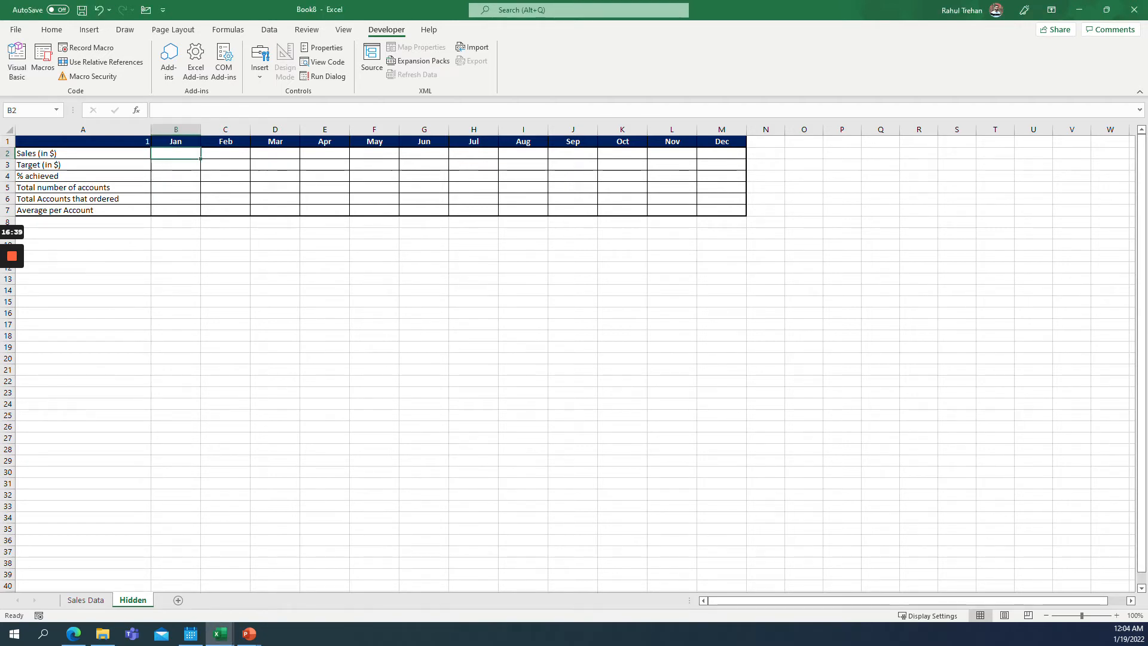
pyautogui.click(148, 142)
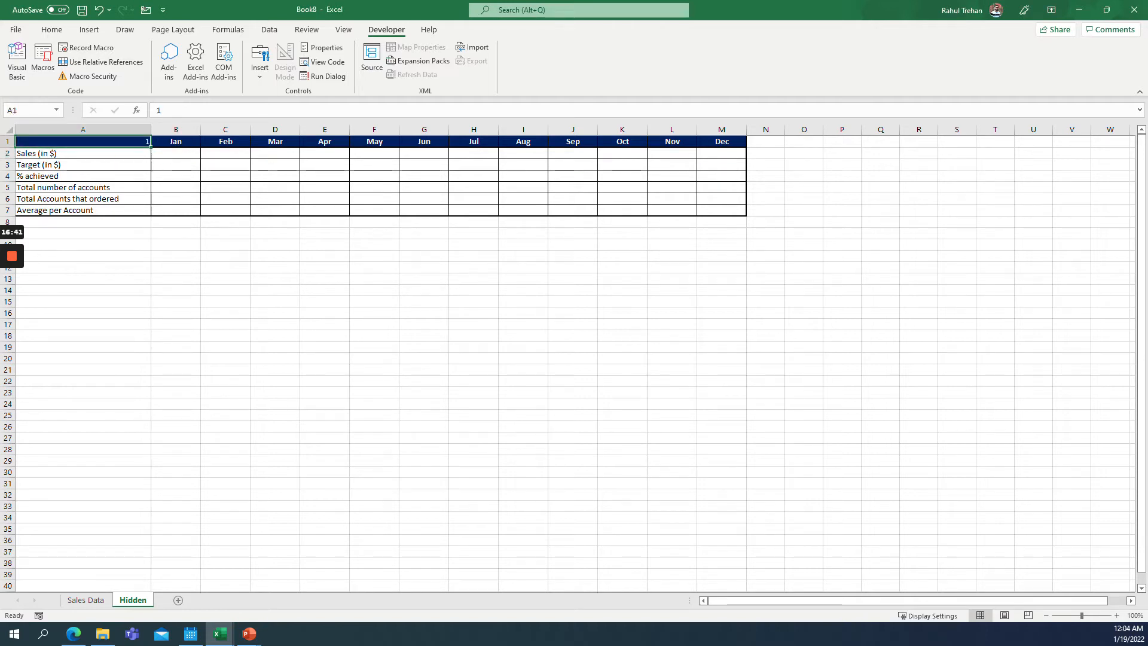
# In Hidden B2, enter =IF($A$1=1,'Sales Data'!B2,NA()) to pull January sales when A1 equals 1.
pyautogui.click(176, 154)
pyautogui.moveTo(176, 153); pyautogui.dragTo(727, 164)
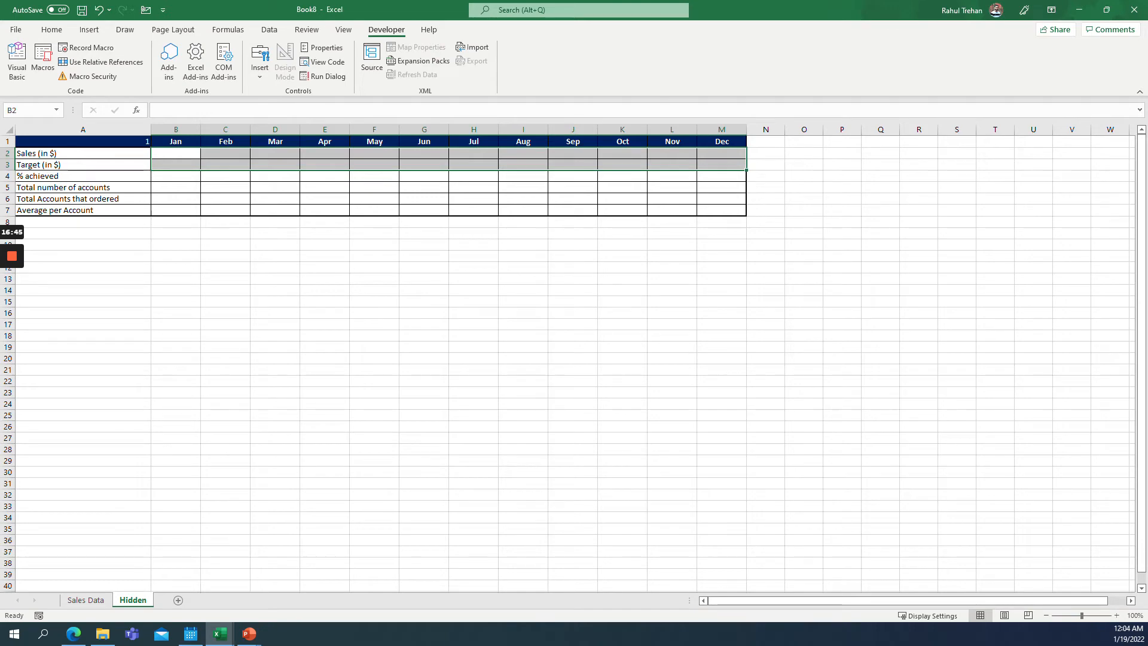
pyautogui.click(176, 153)
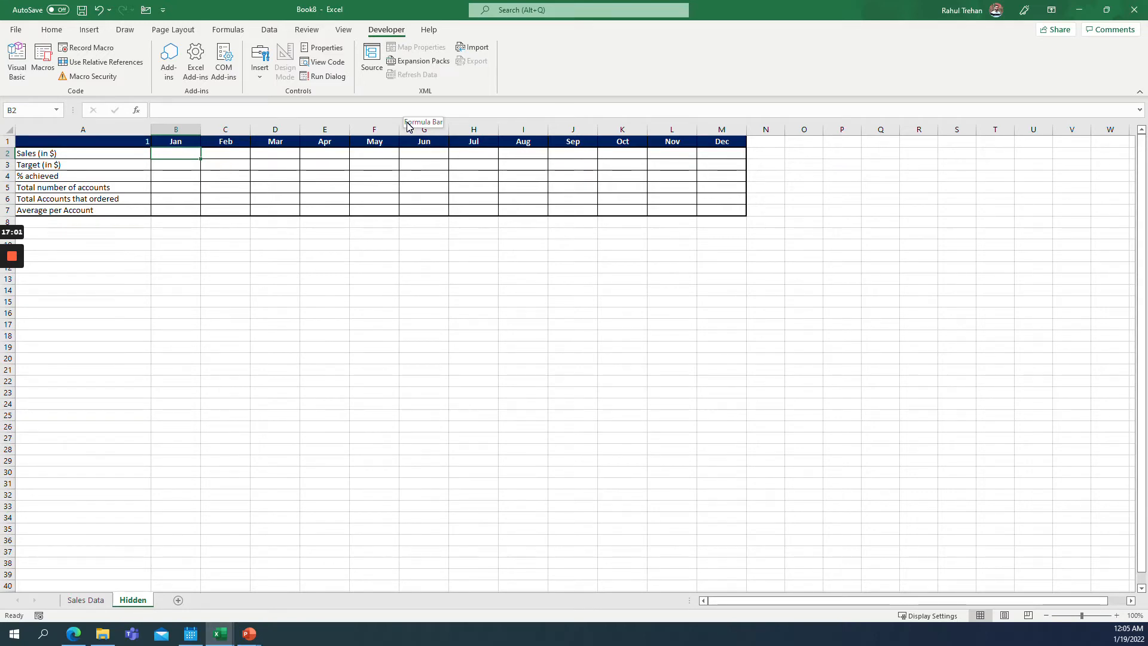
pyautogui.write('=IF(')
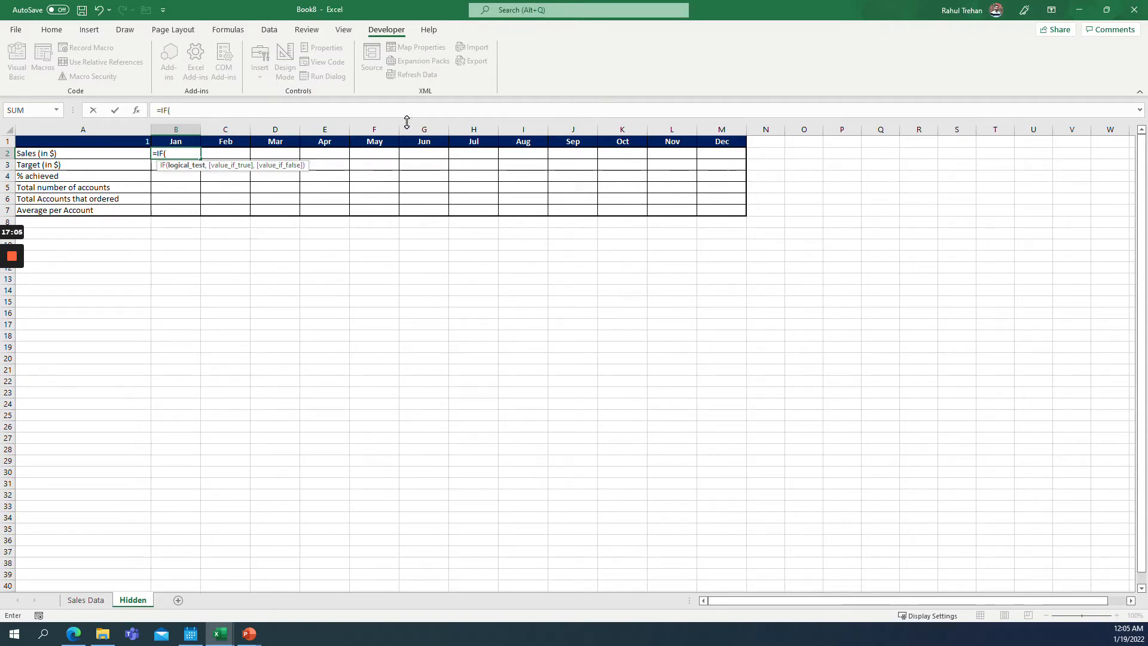
pyautogui.press('Up')
pyautogui.press('Left')
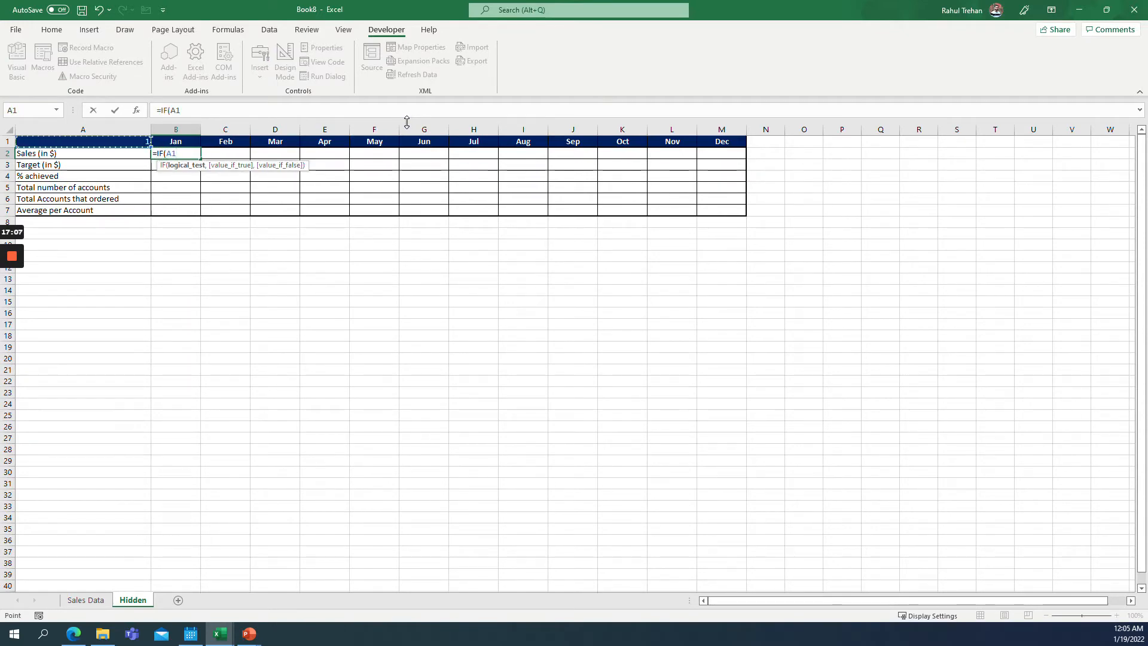
pyautogui.press('F4')
pyautogui.write('=1')
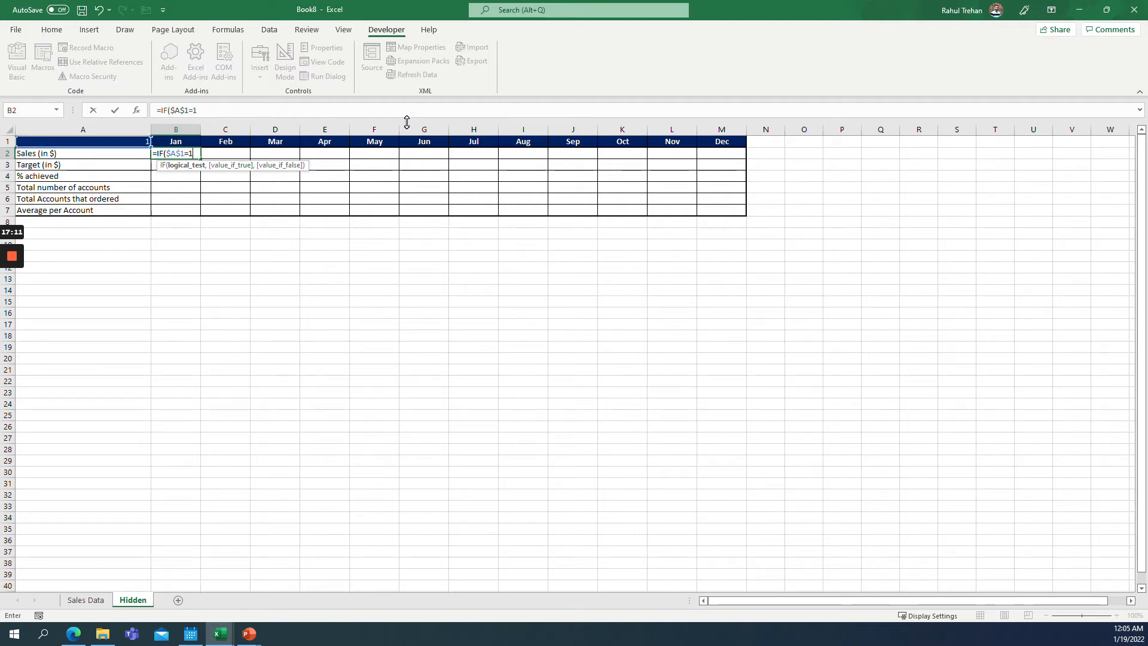
pyautogui.write(',')
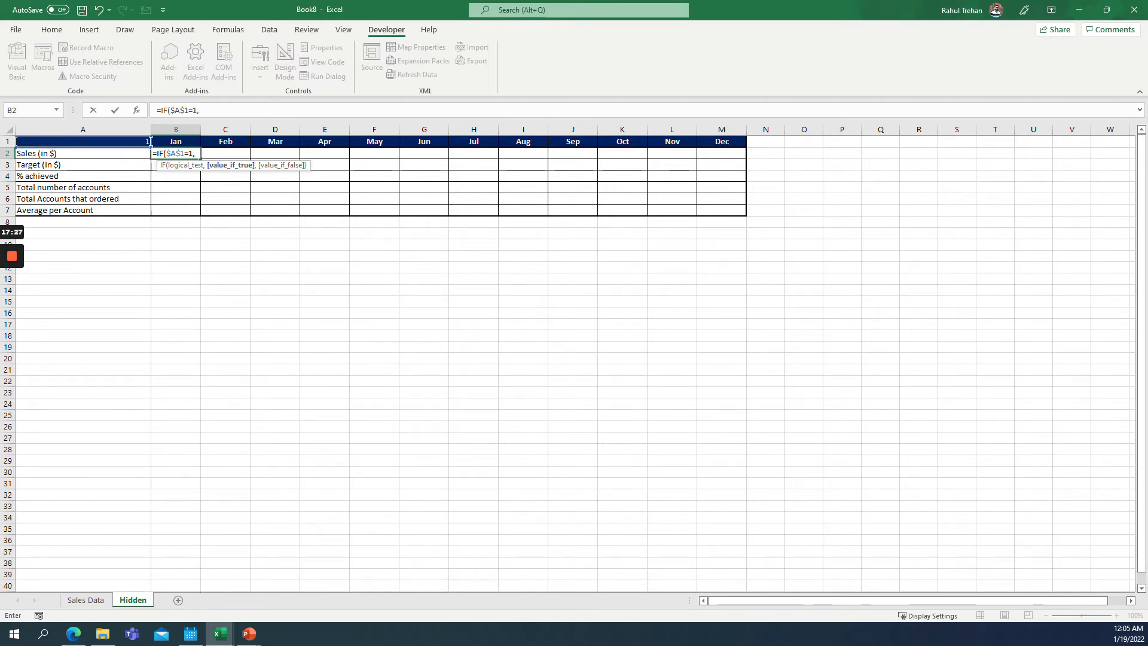
pyautogui.click(84, 601)
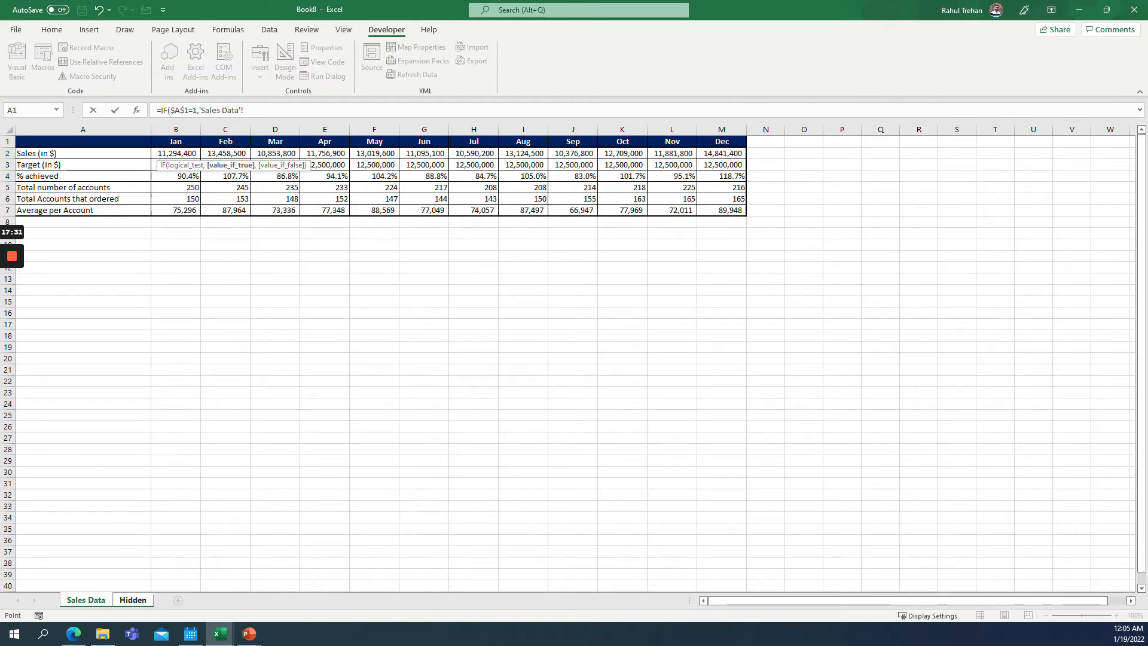
pyautogui.click(176, 153)
pyautogui.write(',NA())')
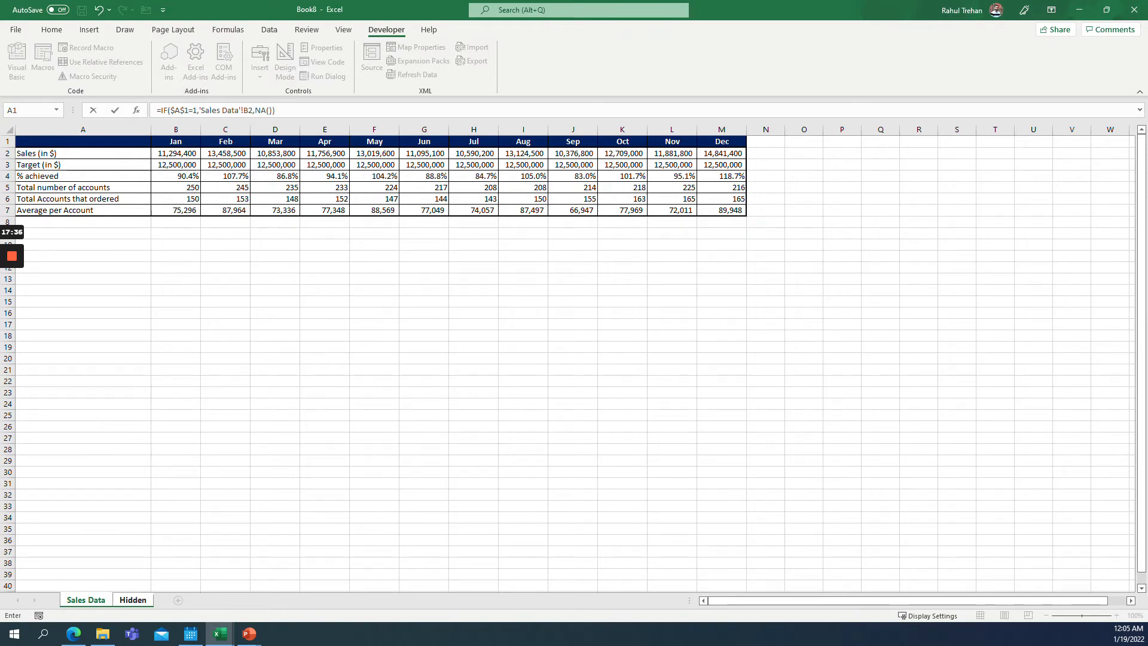
pyautogui.press('Return')
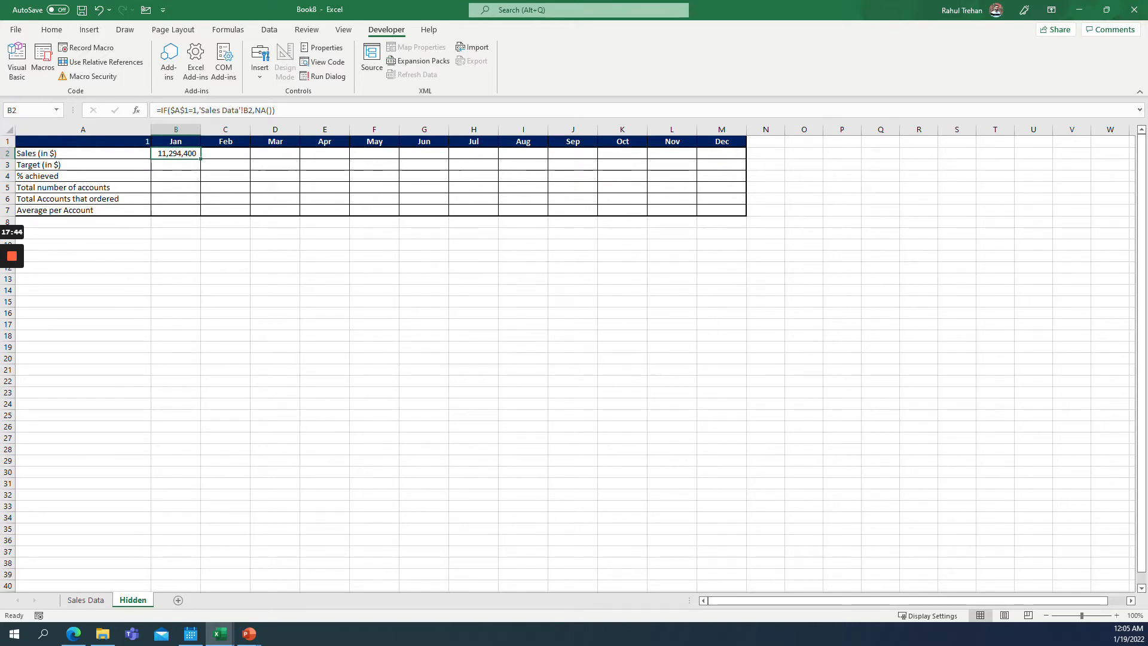
# Fill the B2 formula across row 2 through M2.
pyautogui.moveTo(201, 160); pyautogui.dragTo(723, 156)
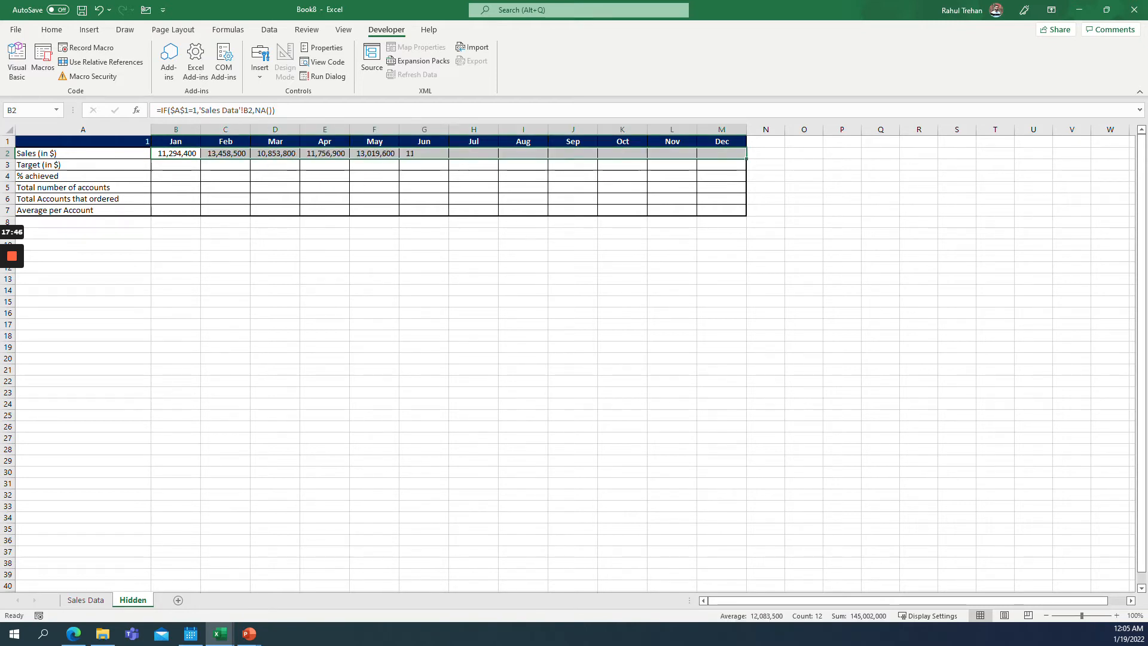
pyautogui.click(761, 170)
pyautogui.click(784, 211)
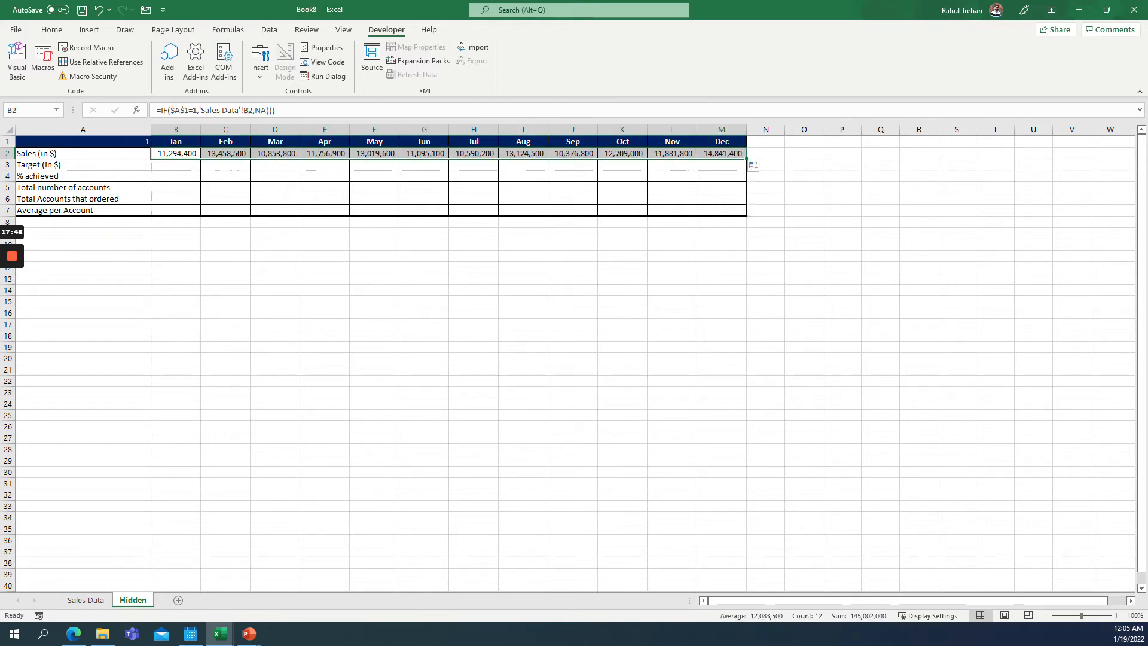
# Copy the B2:M2 formulas and paste them into B3:M3 for the target row.
pyautogui.hotkey('ctrl', 'c')
pyautogui.press('Left')
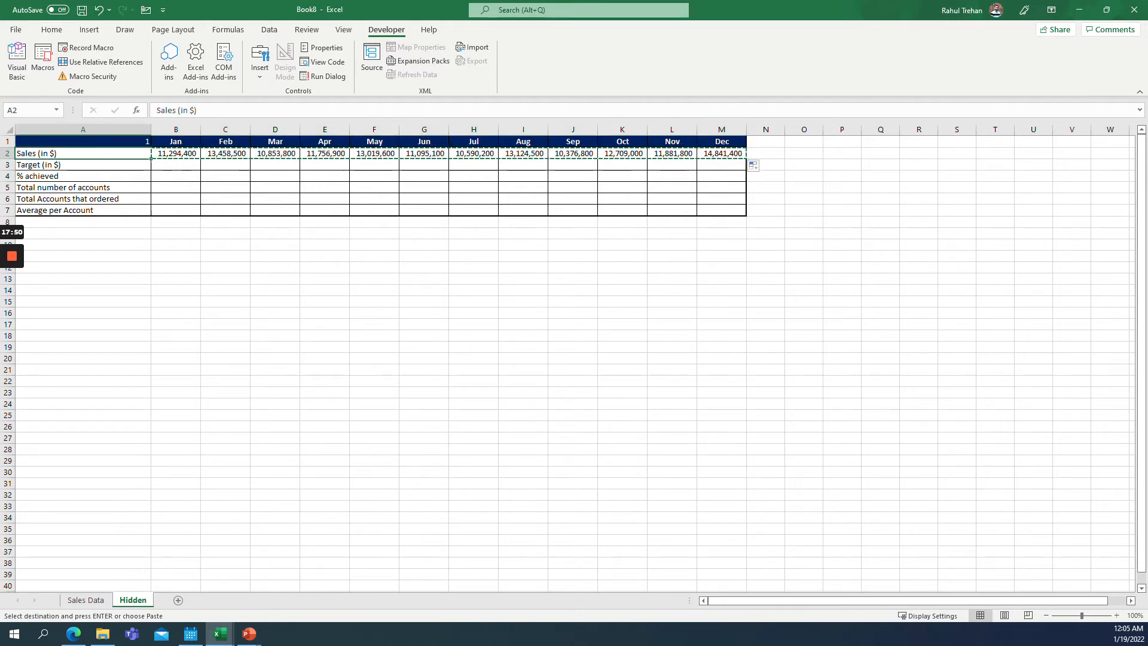
pyautogui.press('Down')
pyautogui.press('Right')
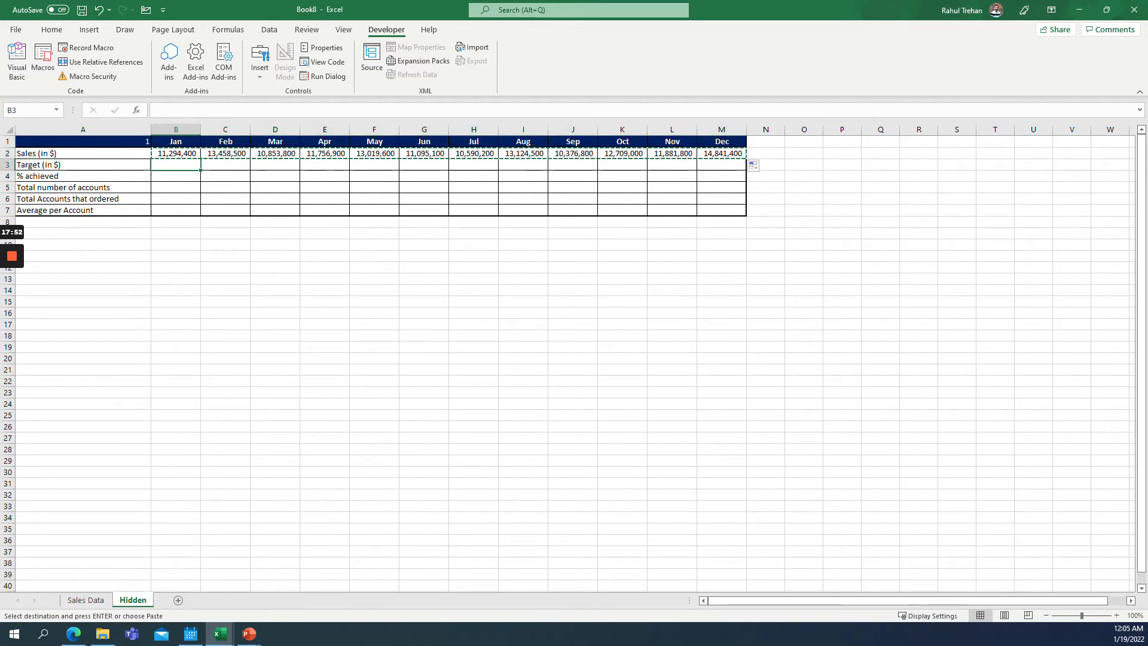
pyautogui.hotkey('ctrl', 'v')
pyautogui.press('Down')
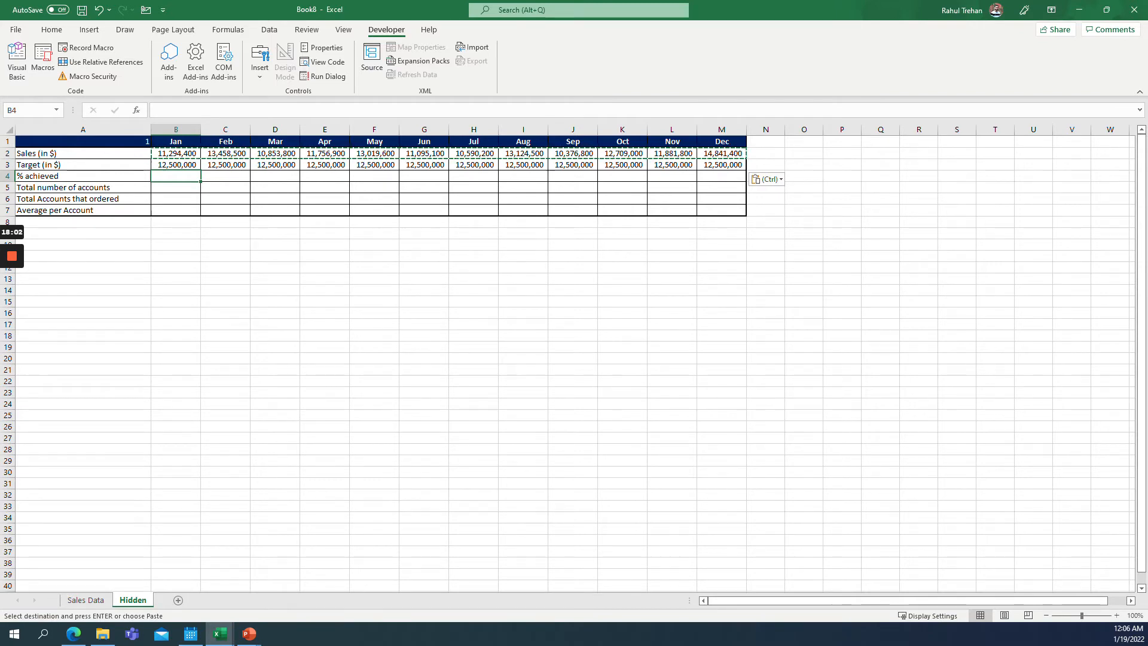
pyautogui.press('Up')
pyautogui.press('Up')
pyautogui.press('Up')
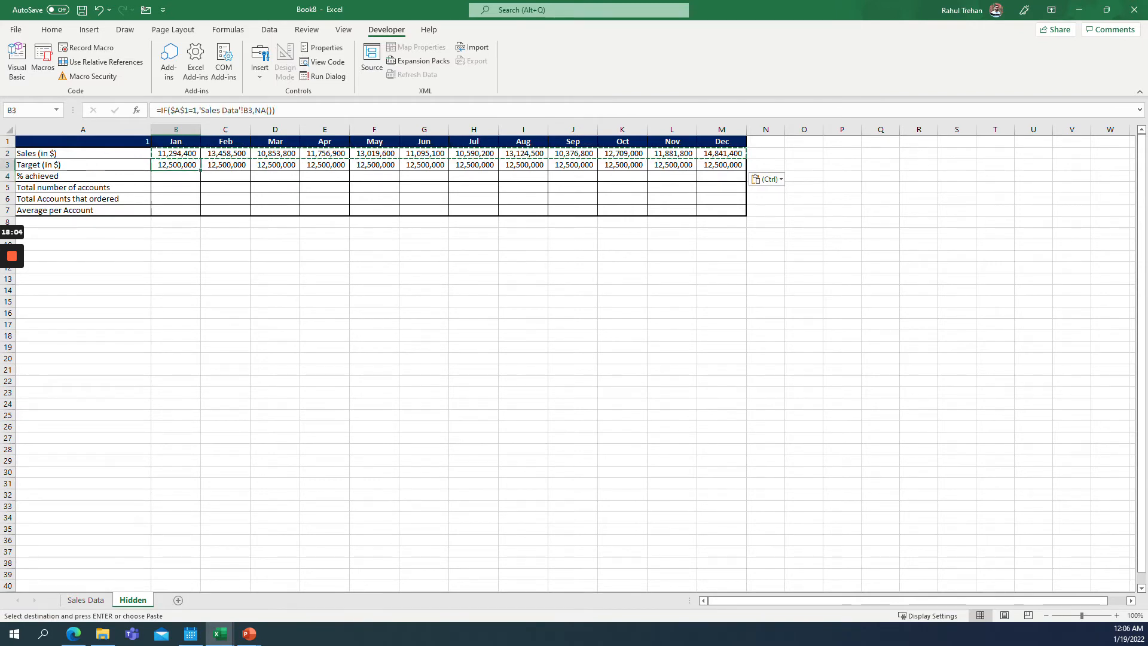
pyautogui.press('Left')
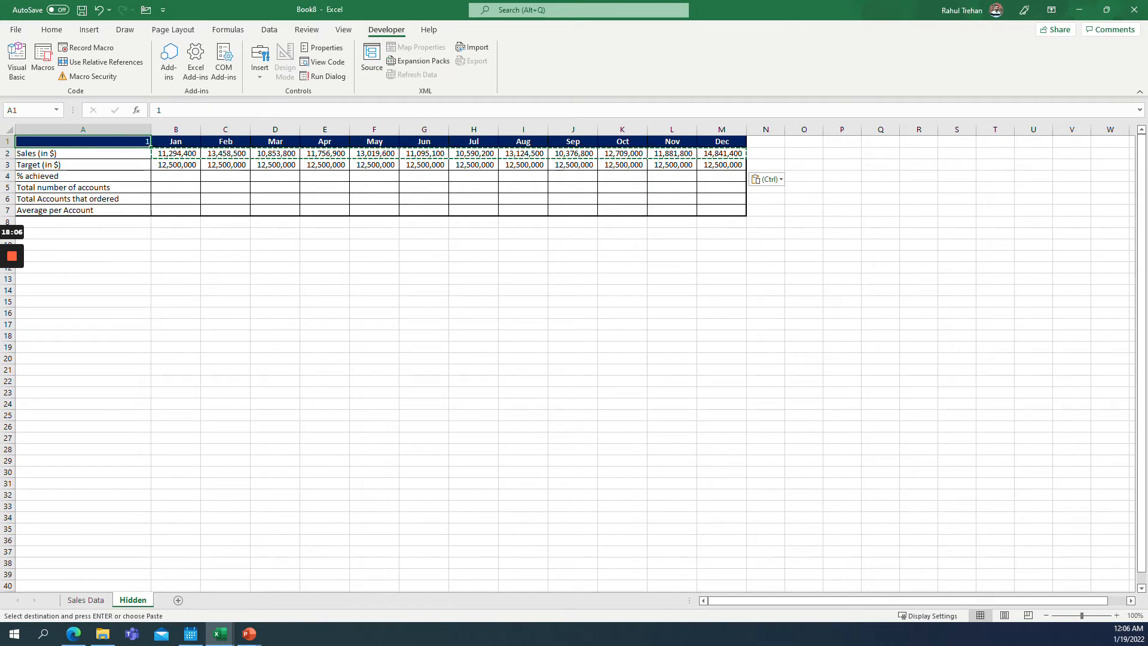
pyautogui.press('Down')
pyautogui.press('Down')
pyautogui.press('Down')
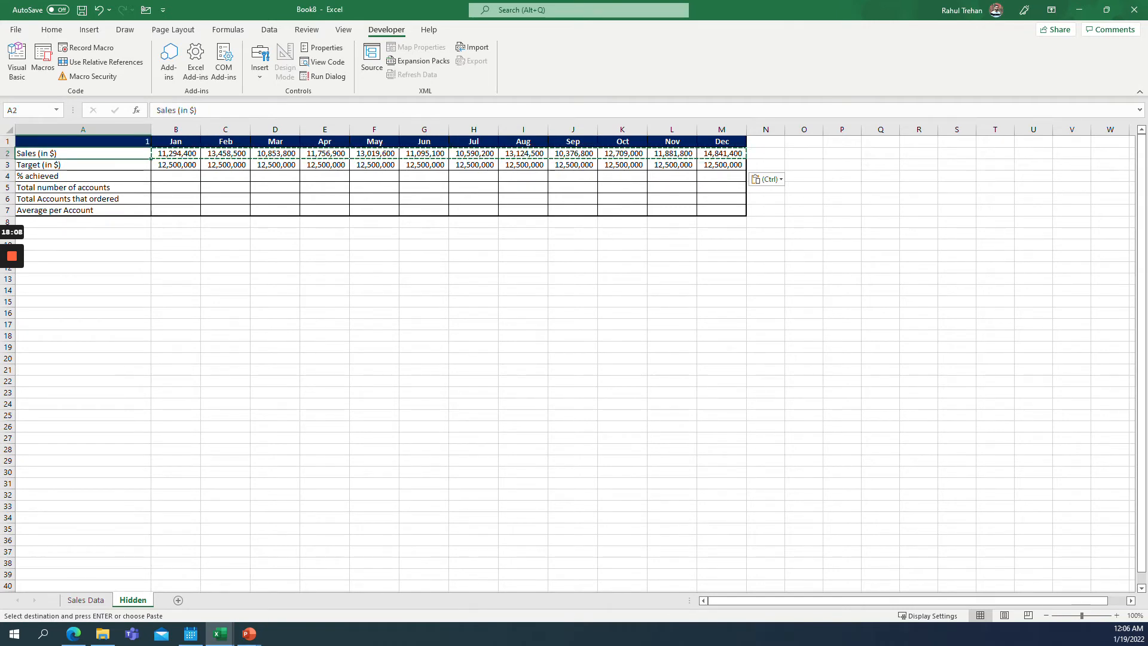
pyautogui.press('Right')
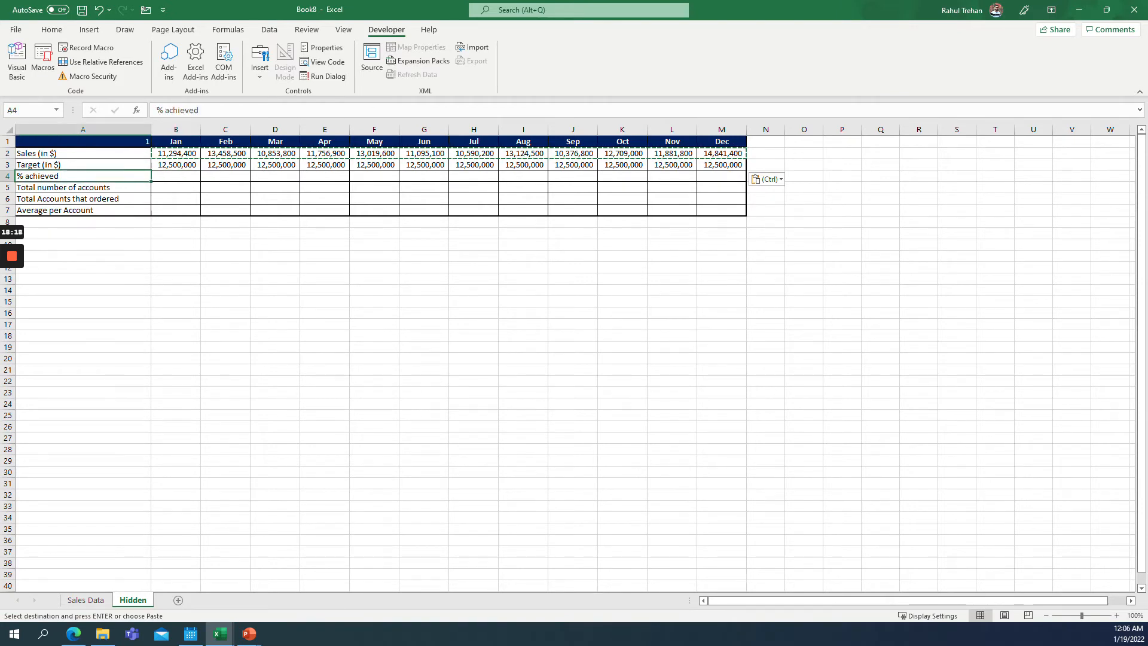
# Paste the copied IF formulas into B4:M4 for the % achieved row of the Hidden sheet.
pyautogui.hotkey('ctrl', 'v')
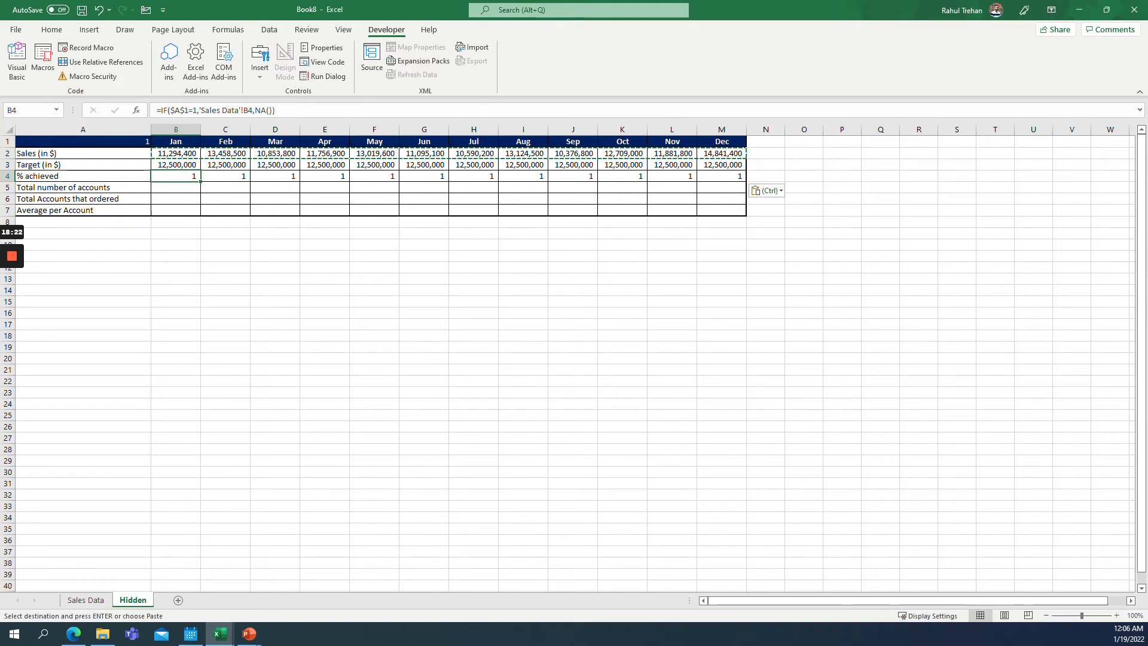
pyautogui.hotkey('ctrl', 'shift', 'Right')
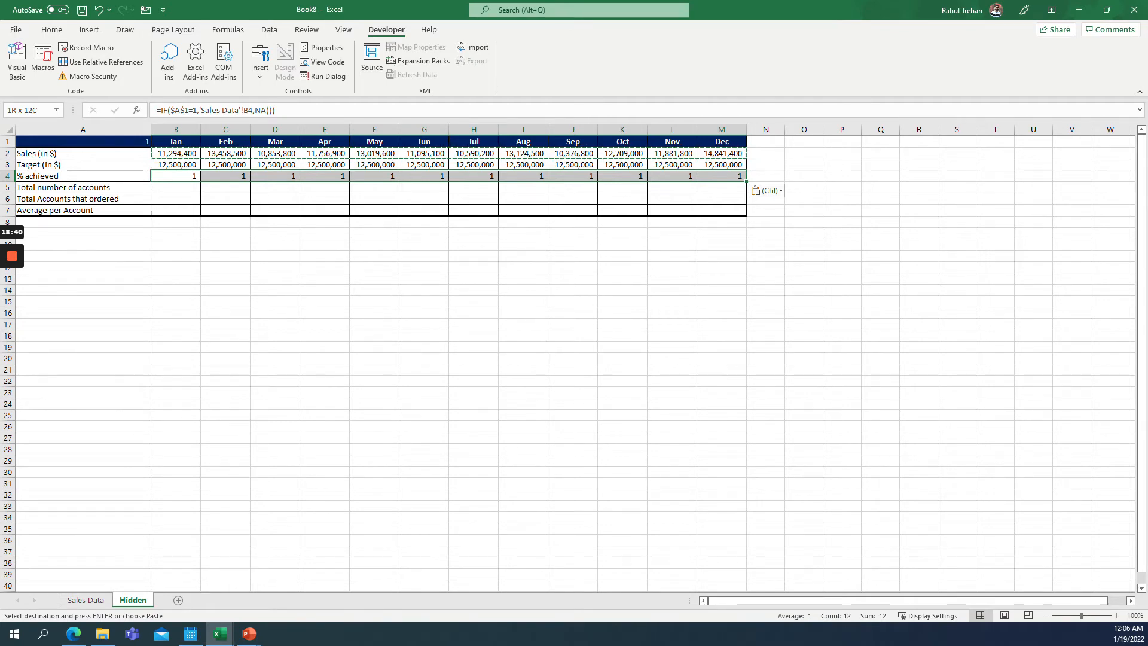
pyautogui.click(83, 142)
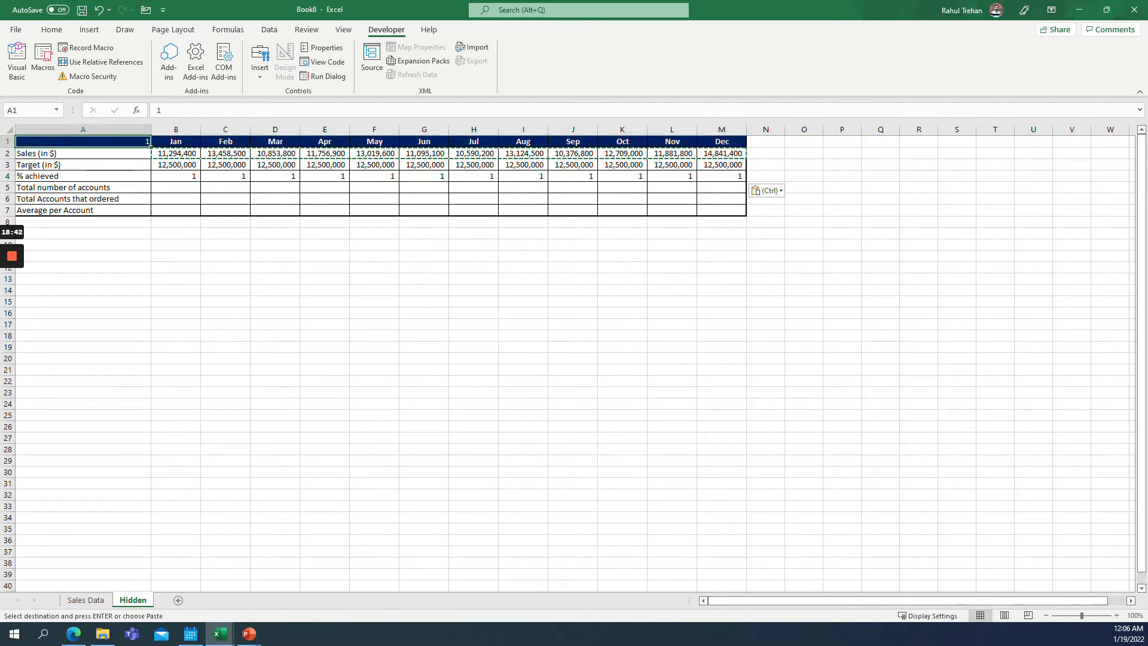
pyautogui.click(83, 188)
pyautogui.moveTo(176, 176); pyautogui.dragTo(722, 177)
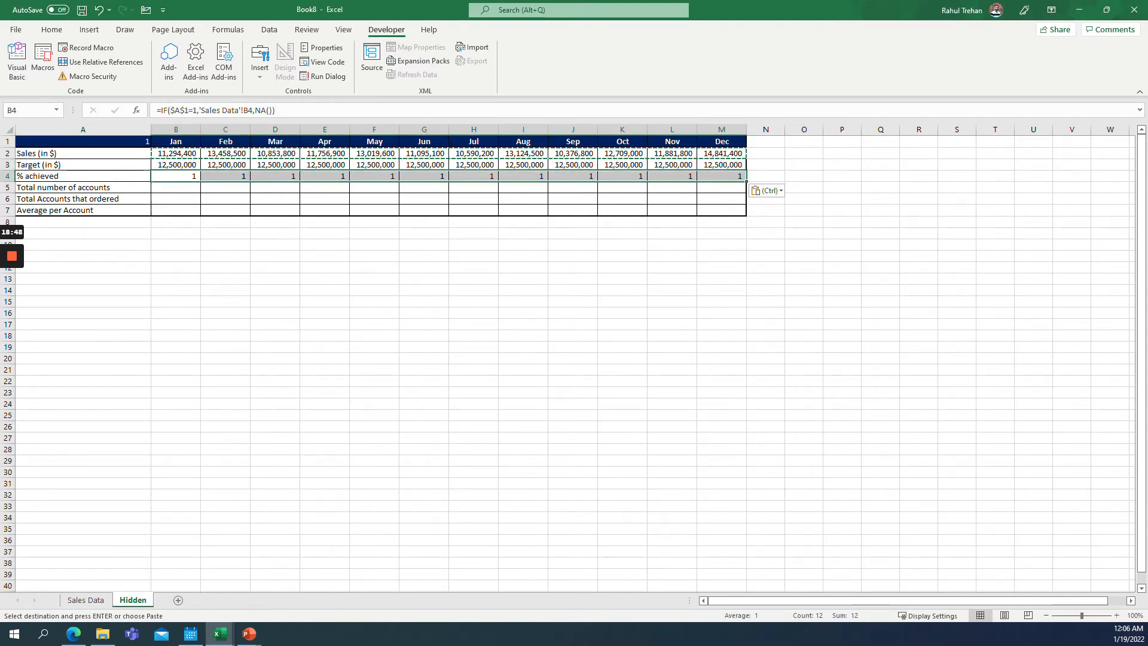
pyautogui.click(176, 176)
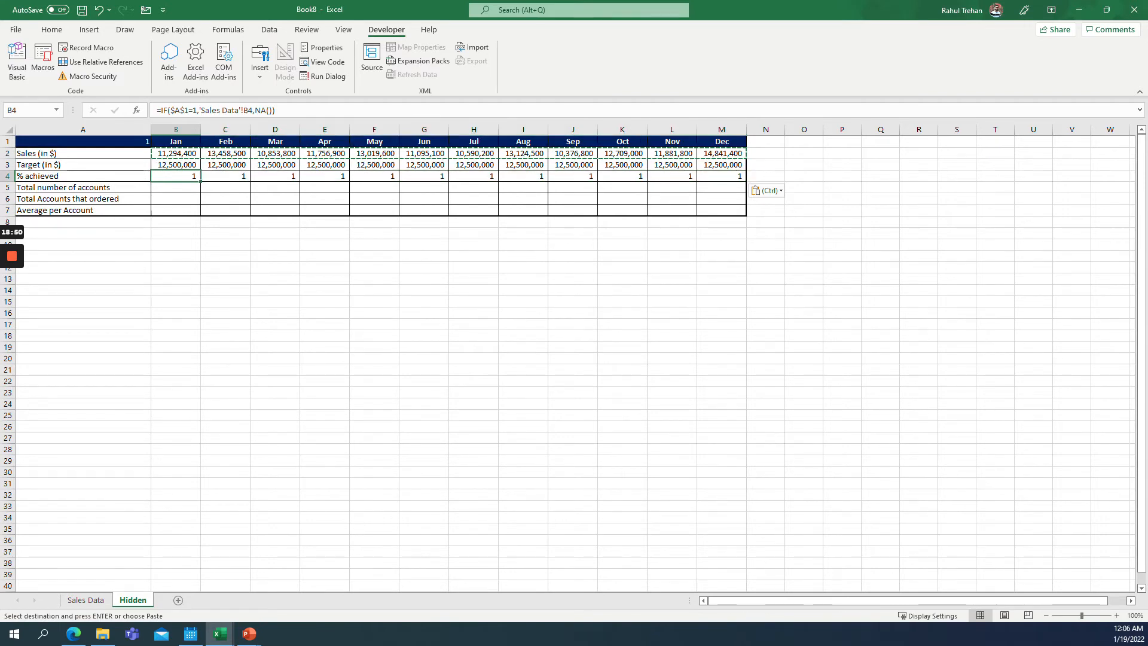
pyautogui.hotkey('ctrl', 'shift', 'Right')
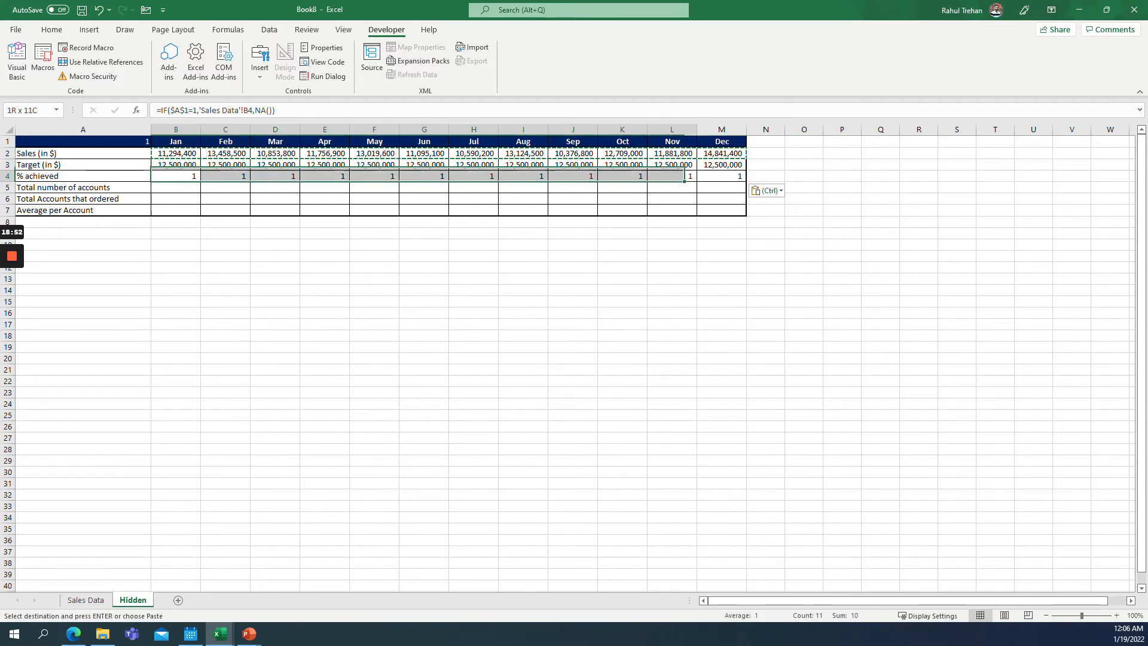
# Replace =1 with =2 in the B4:M4 formulas so the % achieved row responds to selector value 2.
pyautogui.hotkey('ctrl', 'h')
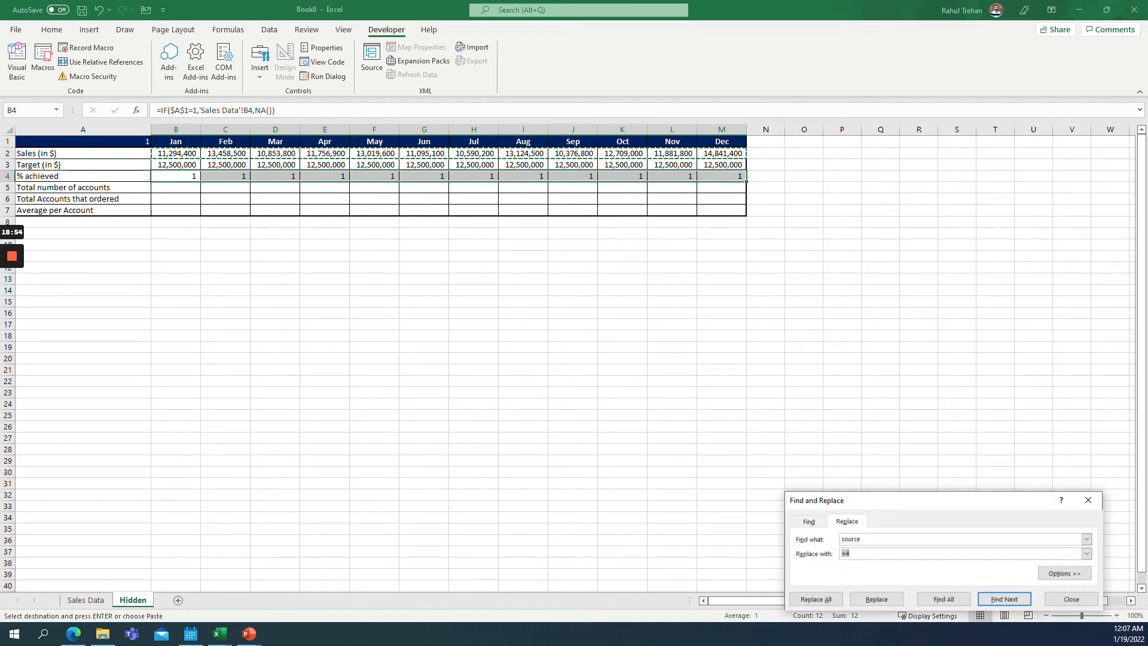
pyautogui.hotkey('shift', 'Tab')
pyautogui.write('=')
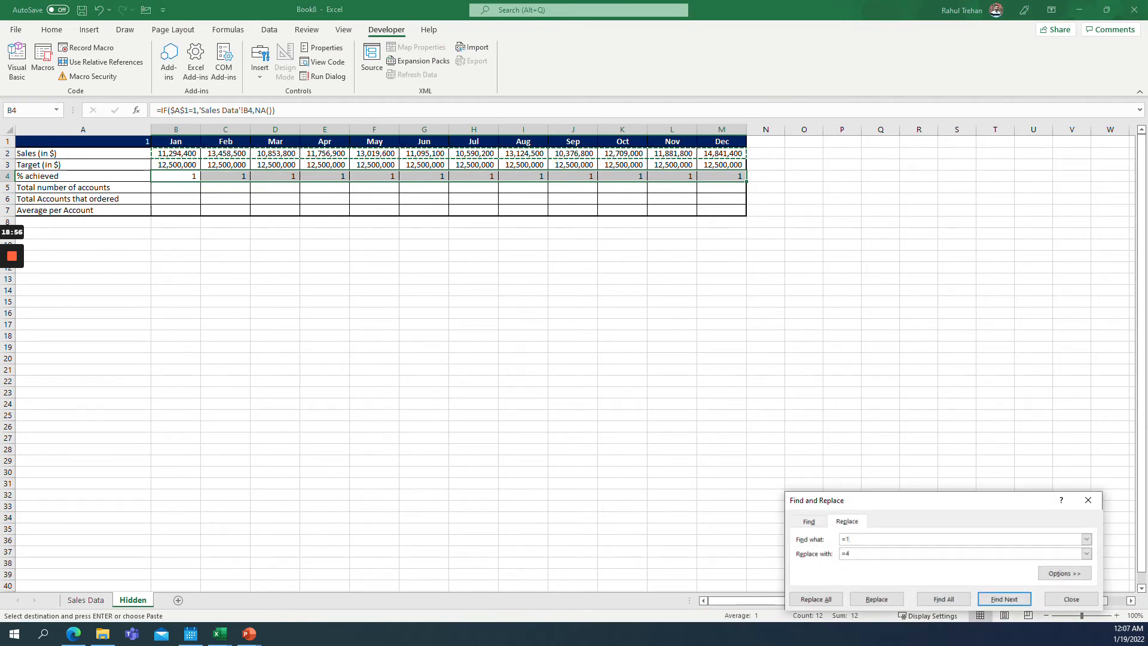
pyautogui.press('BackSpace')
pyautogui.click(816, 599)
pyautogui.click(579, 351)
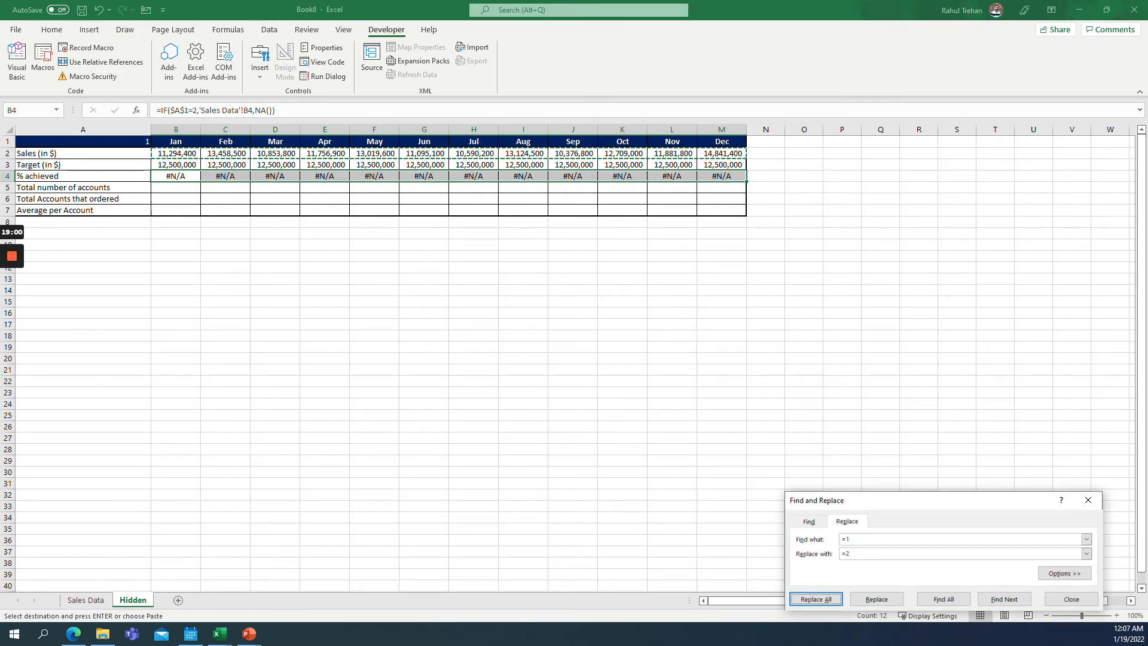
# Set the selector cell A1 to 2 to test the % achieved row.
pyautogui.click(375, 268)
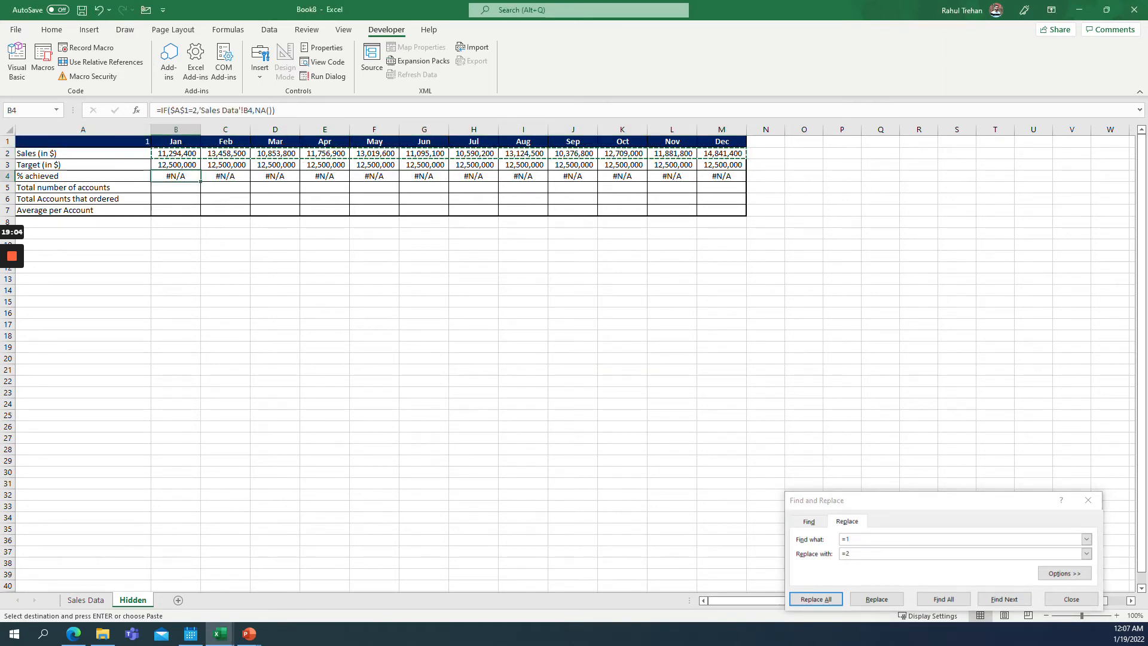
pyautogui.moveTo(722, 176); pyautogui.dragTo(176, 175)
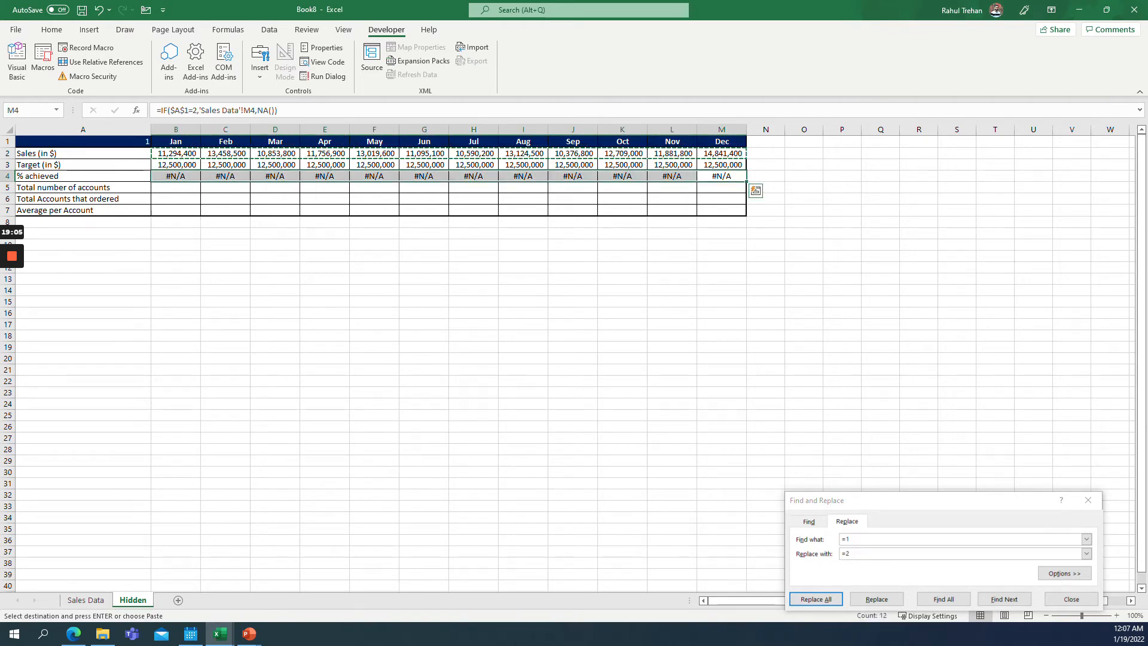
pyautogui.click(83, 141)
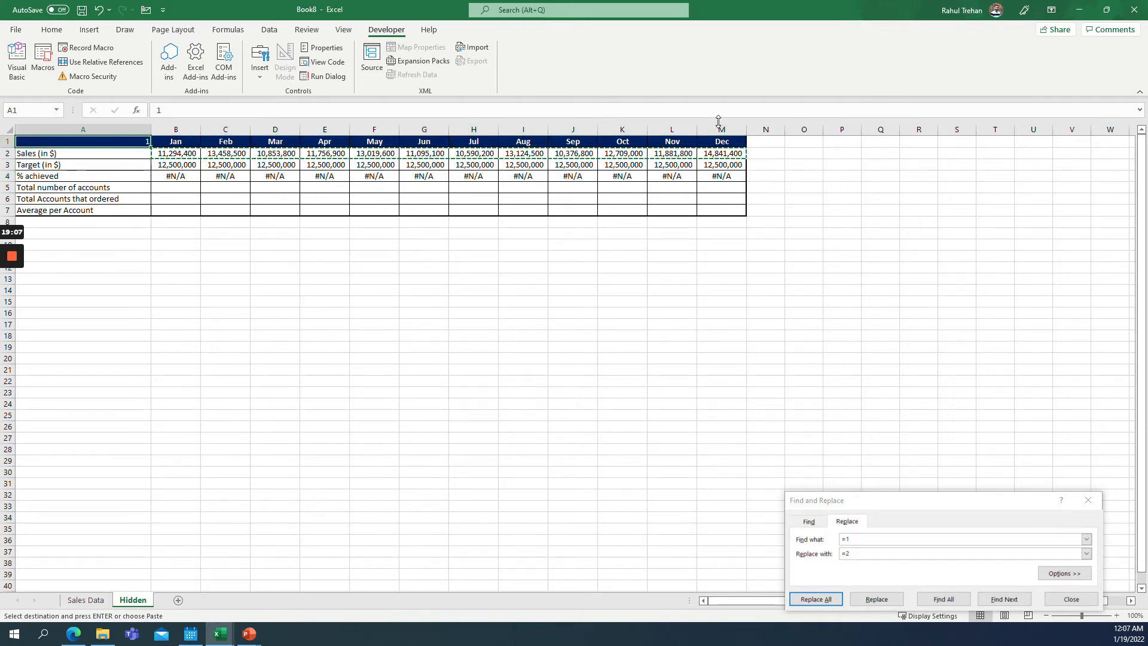
pyautogui.write('2')
pyautogui.press('Return')
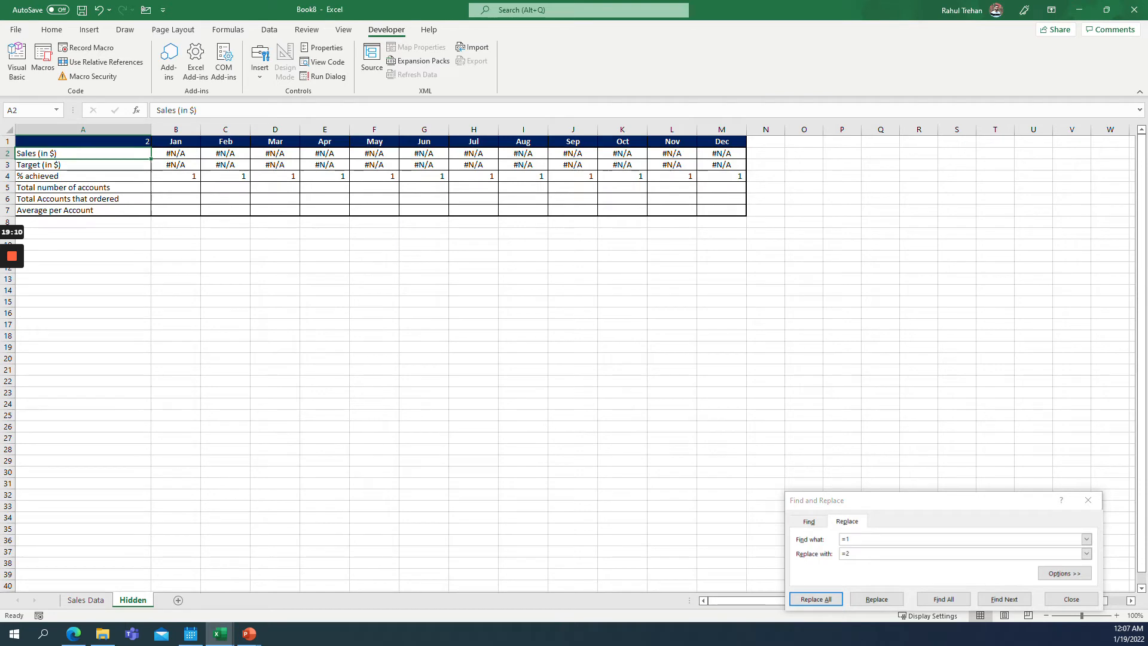
# Format B4:M4 as percentages with one decimal place.
pyautogui.moveTo(176, 154); pyautogui.dragTo(722, 165)
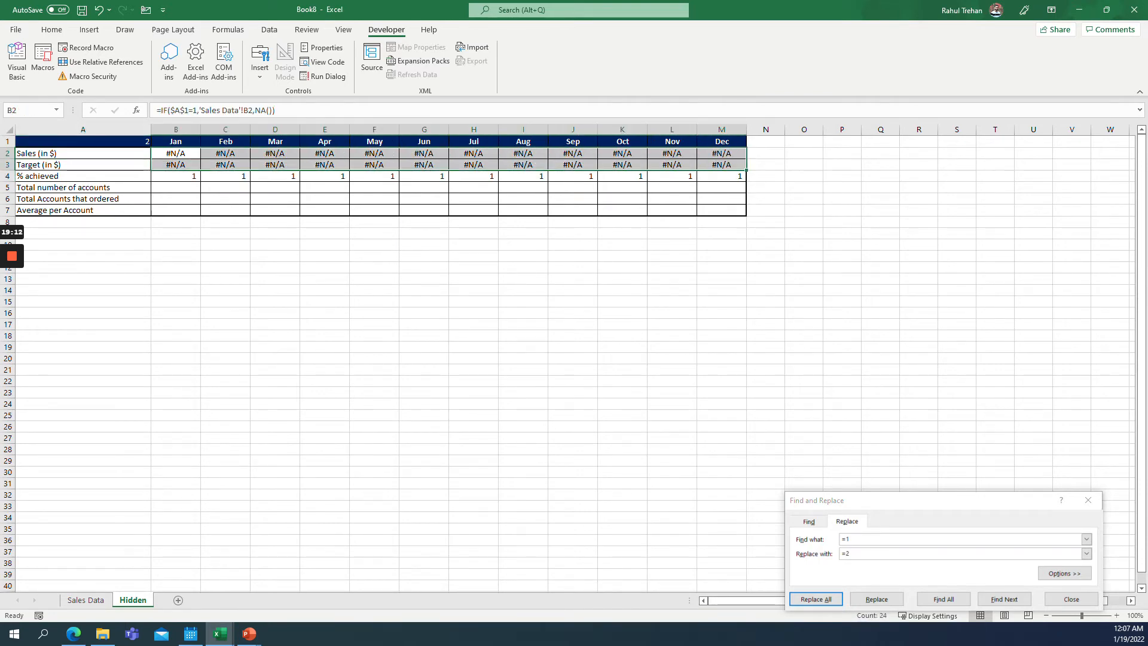
pyautogui.moveTo(176, 175); pyautogui.dragTo(722, 176)
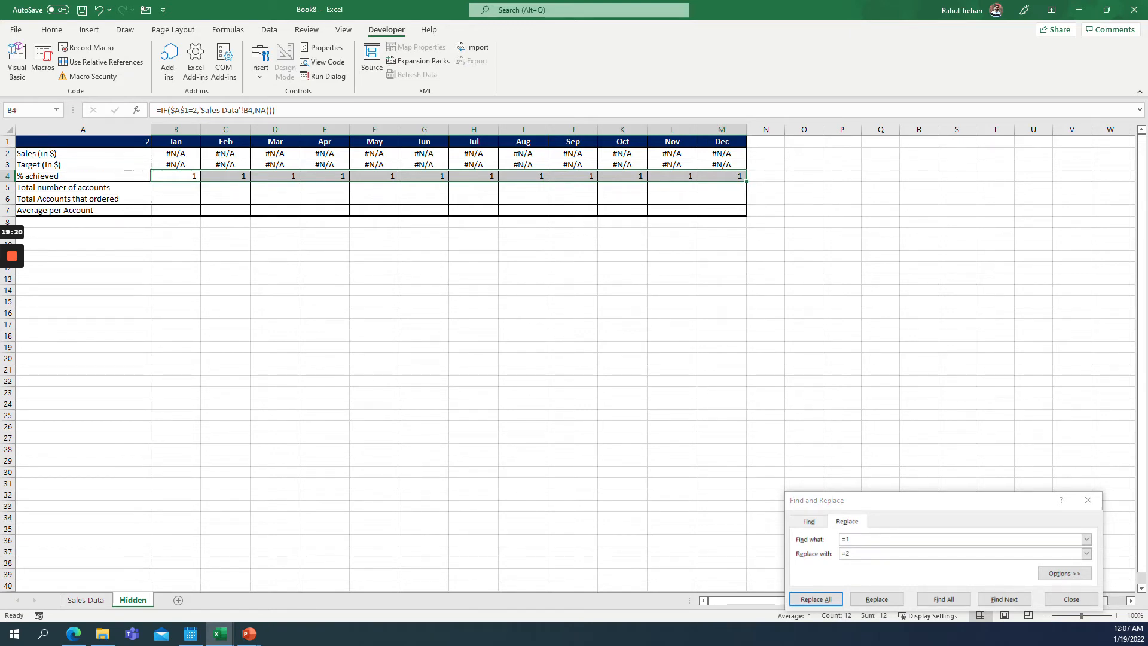
pyautogui.click(47, 31)
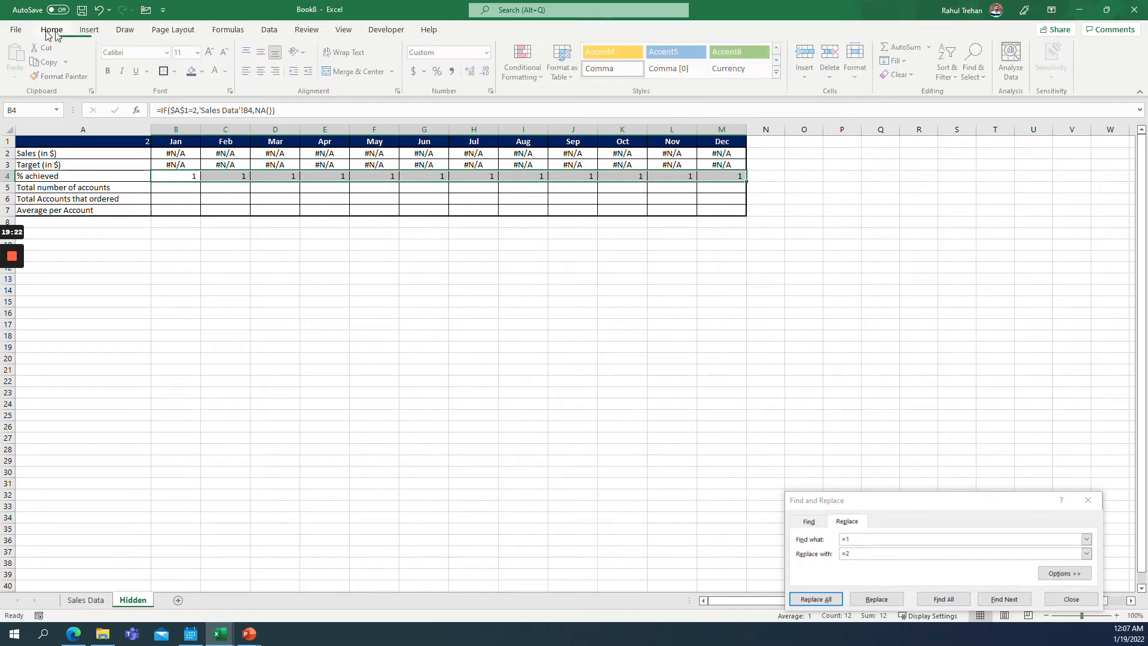
pyautogui.click(438, 72)
pyautogui.click(472, 72)
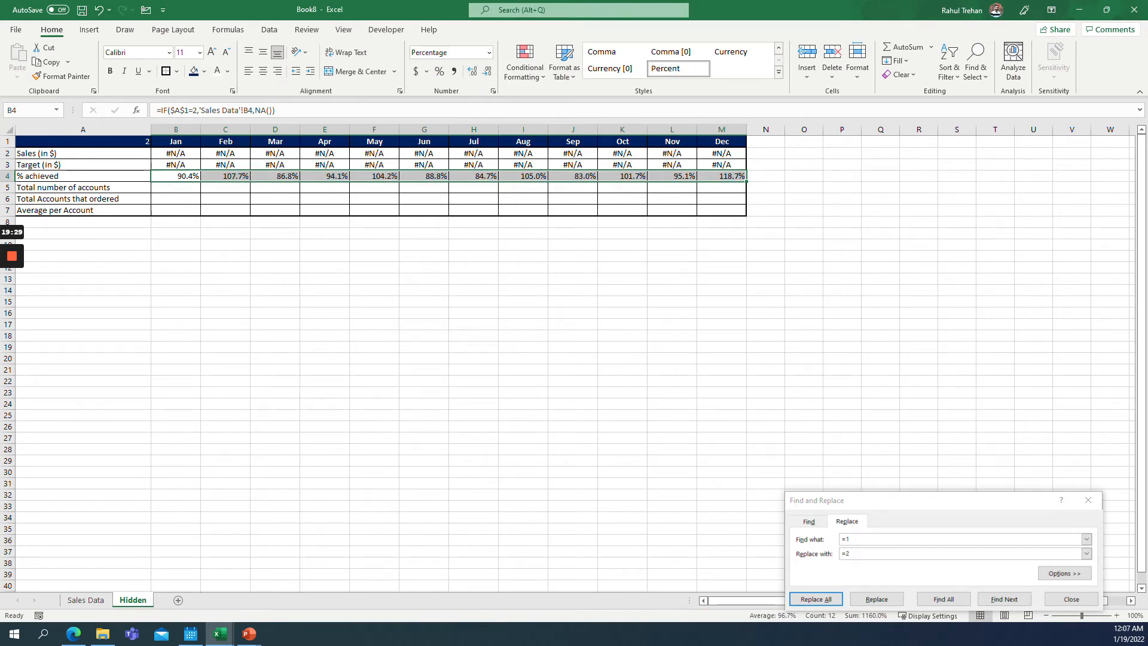
# Copy the B4:M4 formulas and paste them into B5:M6 for the two account rows.
pyautogui.click(175, 187)
pyautogui.moveTo(176, 176); pyautogui.dragTo(722, 176)
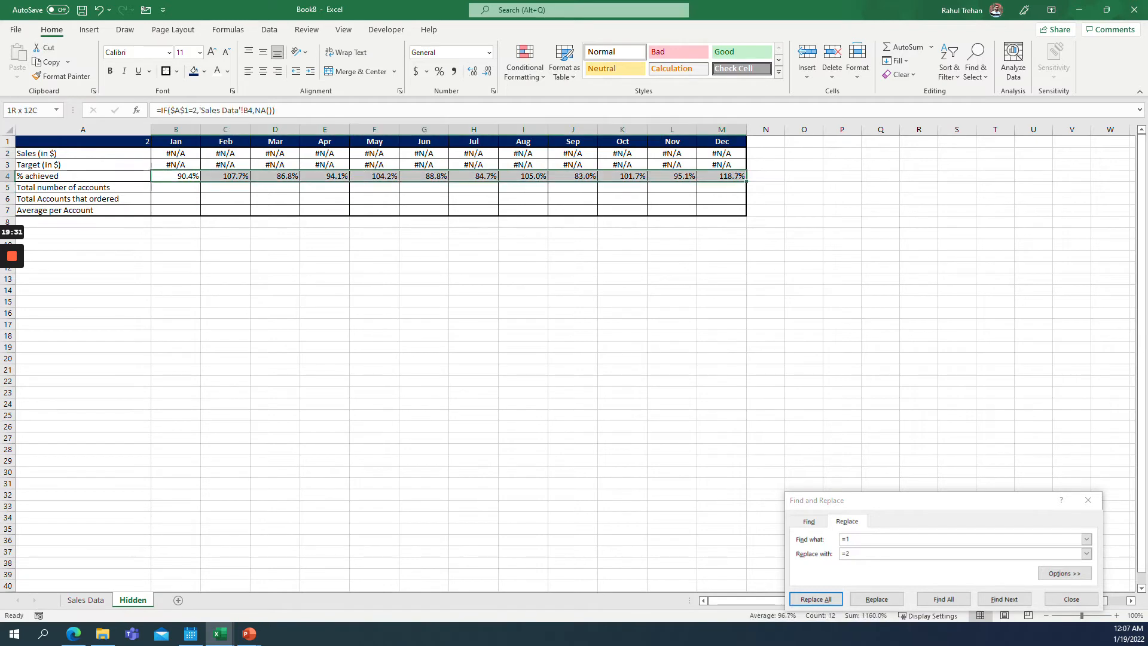
pyautogui.moveTo(83, 187); pyautogui.dragTo(83, 210)
pyautogui.moveTo(176, 176); pyautogui.dragTo(722, 176)
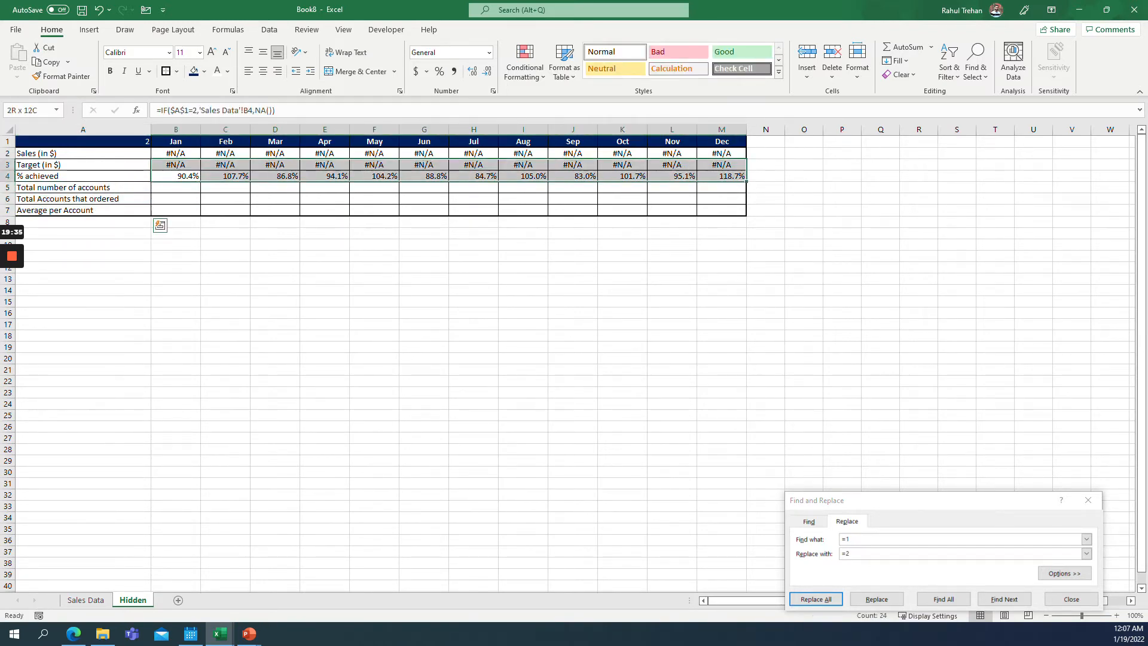
pyautogui.moveTo(83, 187); pyautogui.dragTo(83, 198)
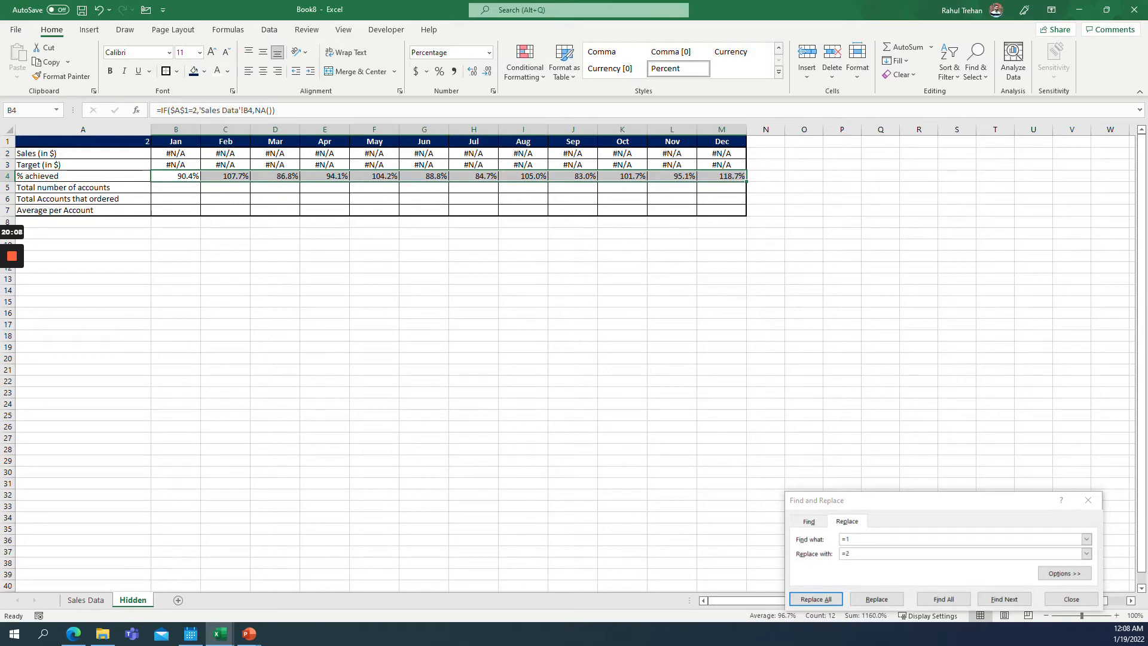
pyautogui.hotkey('ctrl', 'c')
pyautogui.moveTo(175, 187); pyautogui.dragTo(176, 198)
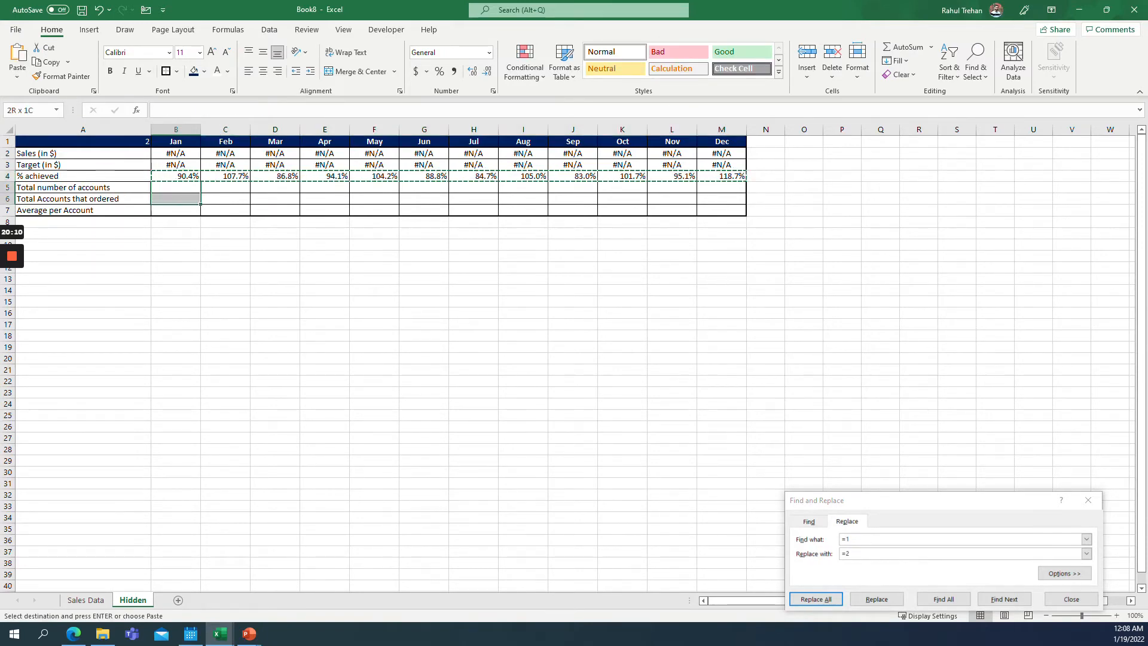
pyautogui.hotkey('ctrl', 'v')
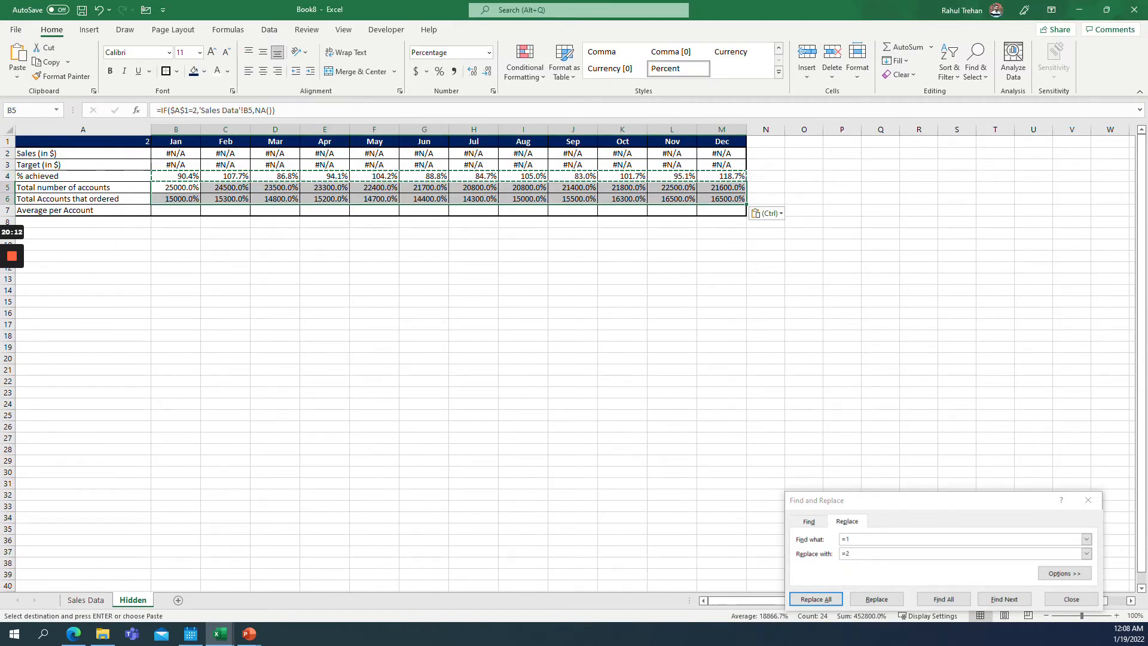
# Replace =2 with =3 in the B5:M6 formulas so the account rows respond to selector value 3.
pyautogui.hotkey('ctrl', 'h')
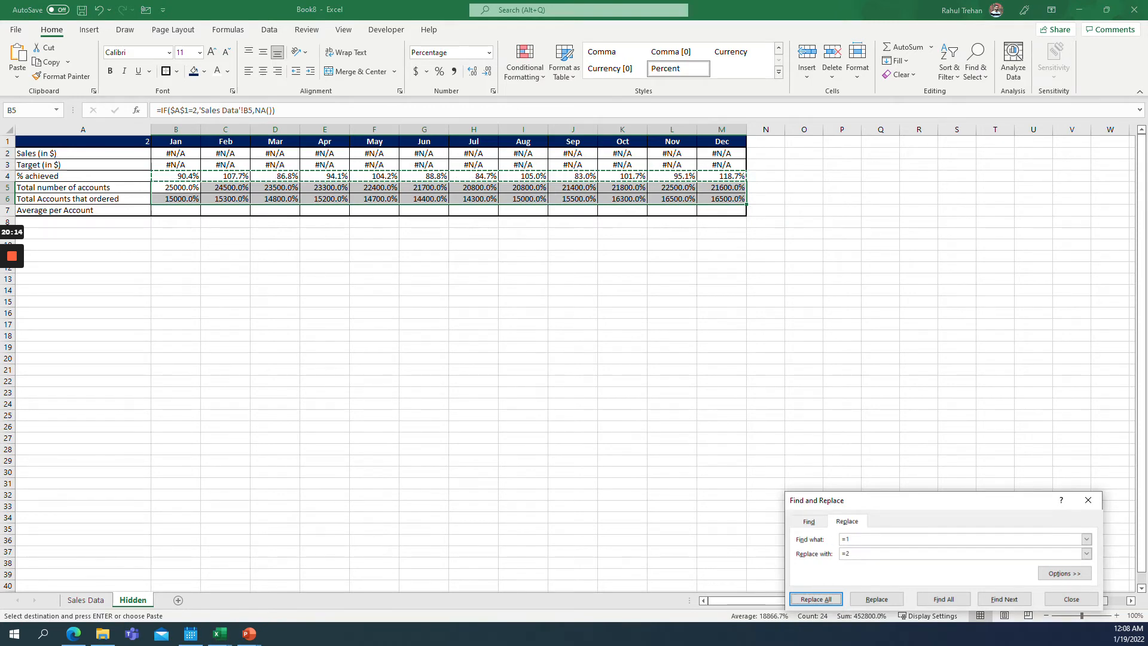
pyautogui.click(885, 539)
pyautogui.press('BackSpace')
pyautogui.write('2')
pyautogui.press('Tab')
pyautogui.press('End')
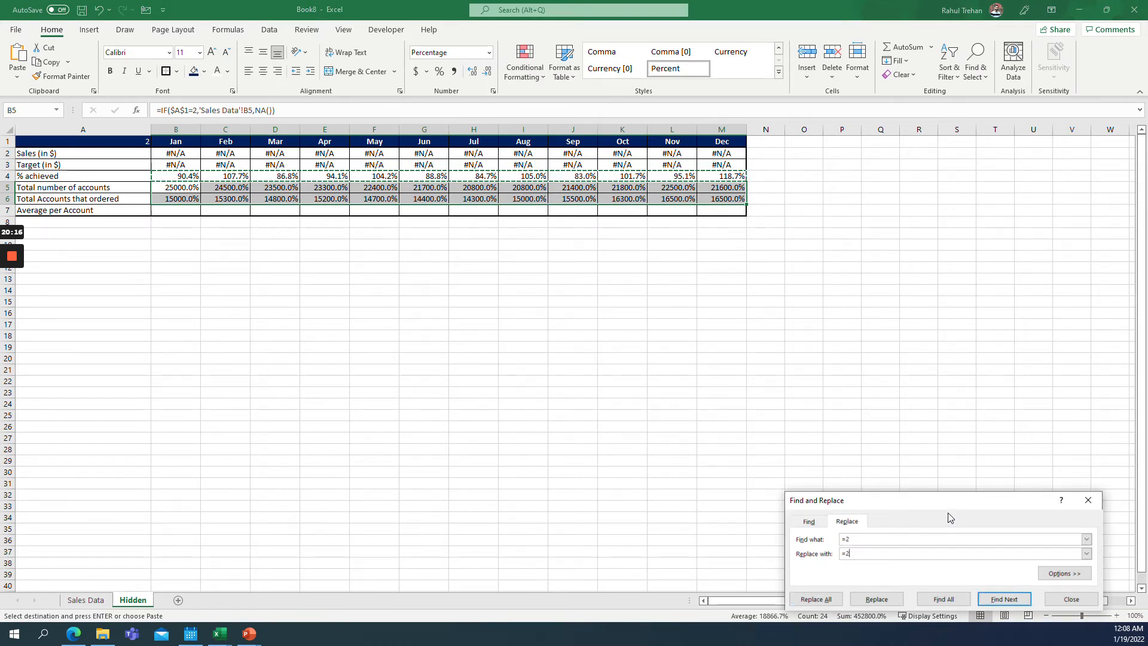
pyautogui.click(813, 599)
pyautogui.click(577, 350)
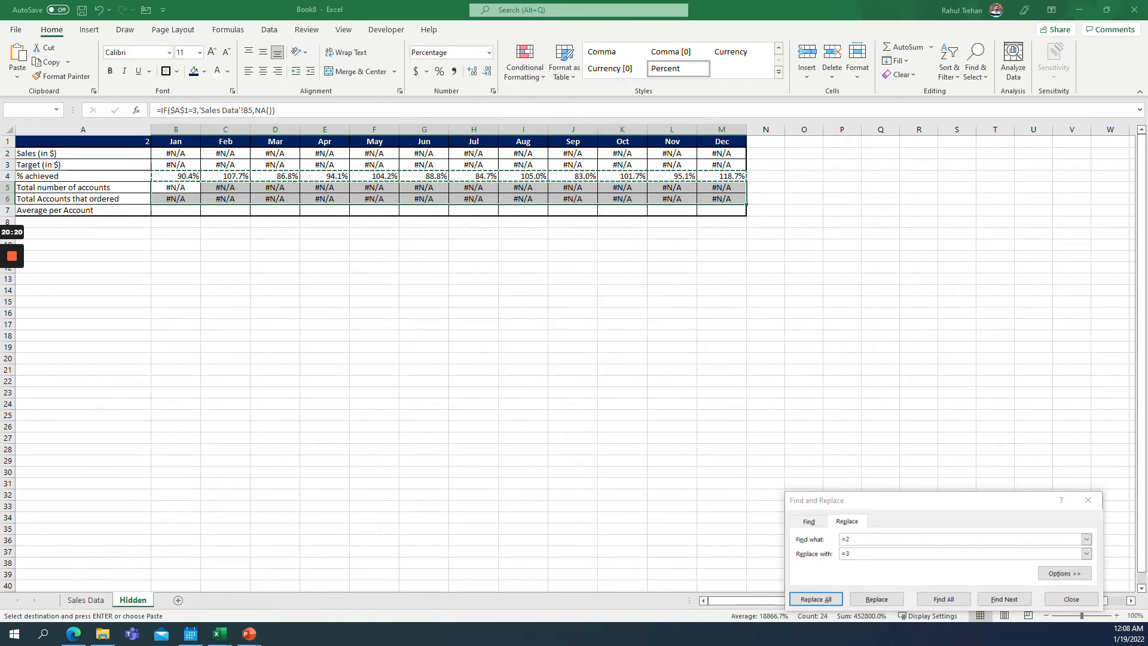
# Set the selector cell A1 to 3 to test the account rows.
pyautogui.click(199, 188)
pyautogui.click(149, 142)
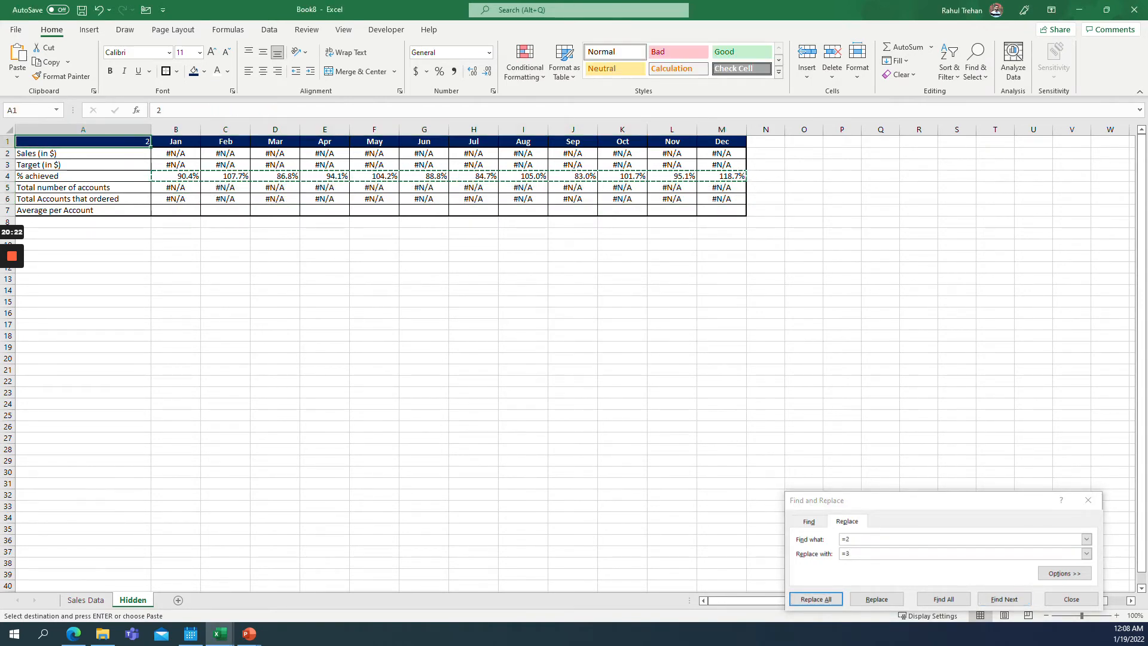
pyautogui.write('3')
pyautogui.press('Return')
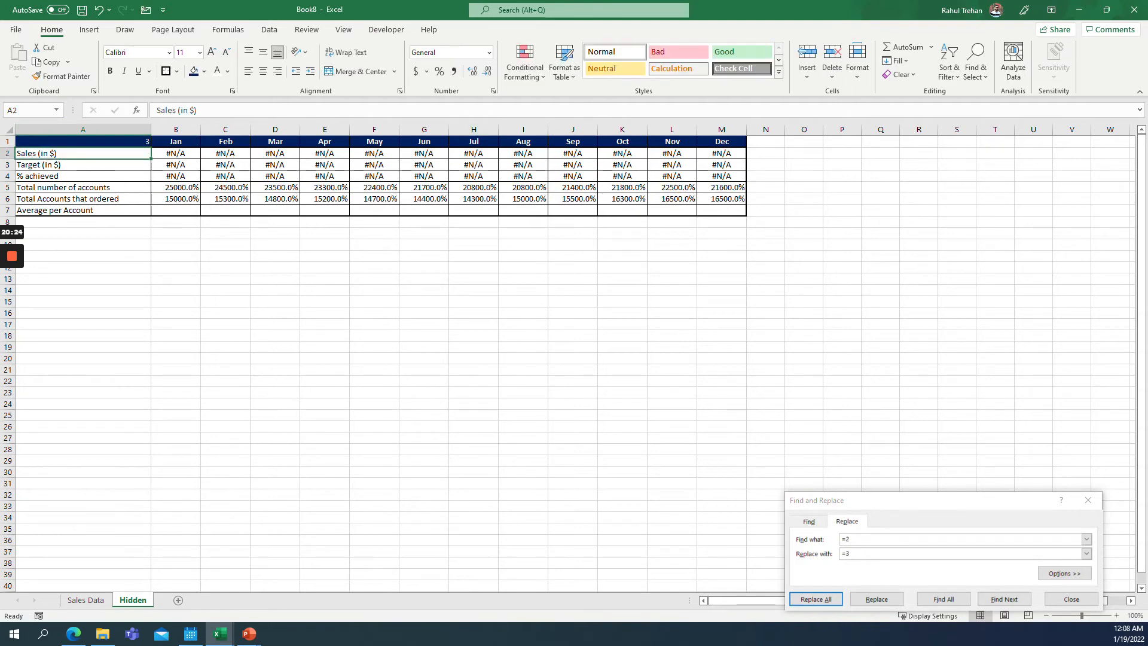
# Format B5:M6 in comma style with no decimal places.
pyautogui.moveTo(176, 188); pyautogui.dragTo(735, 200)
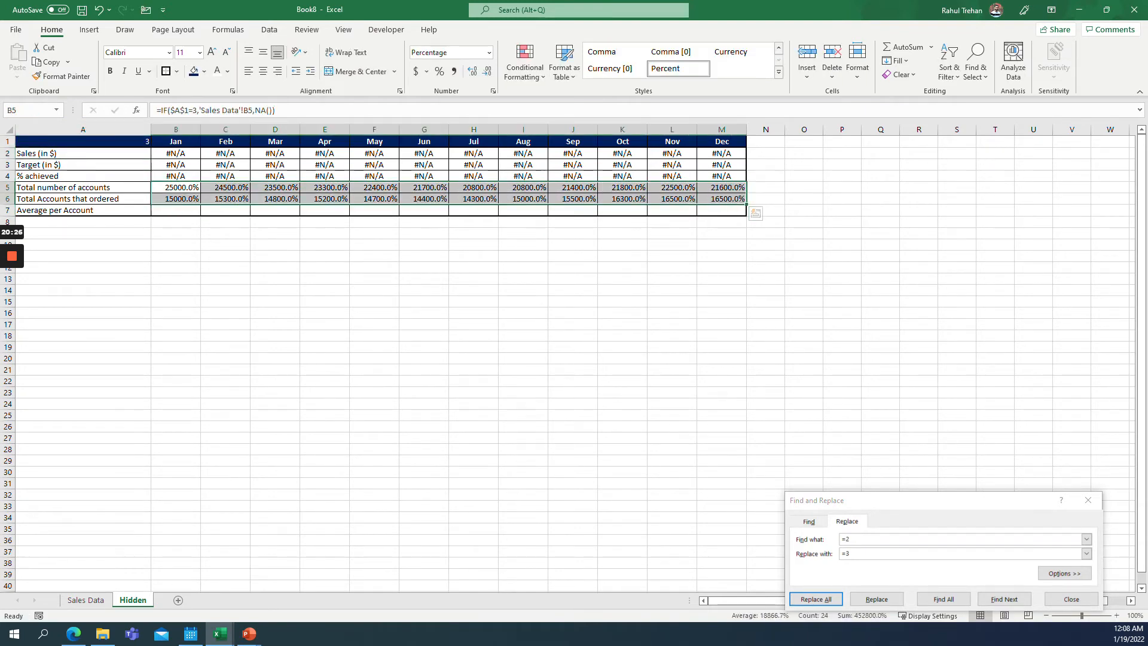
pyautogui.click(454, 71)
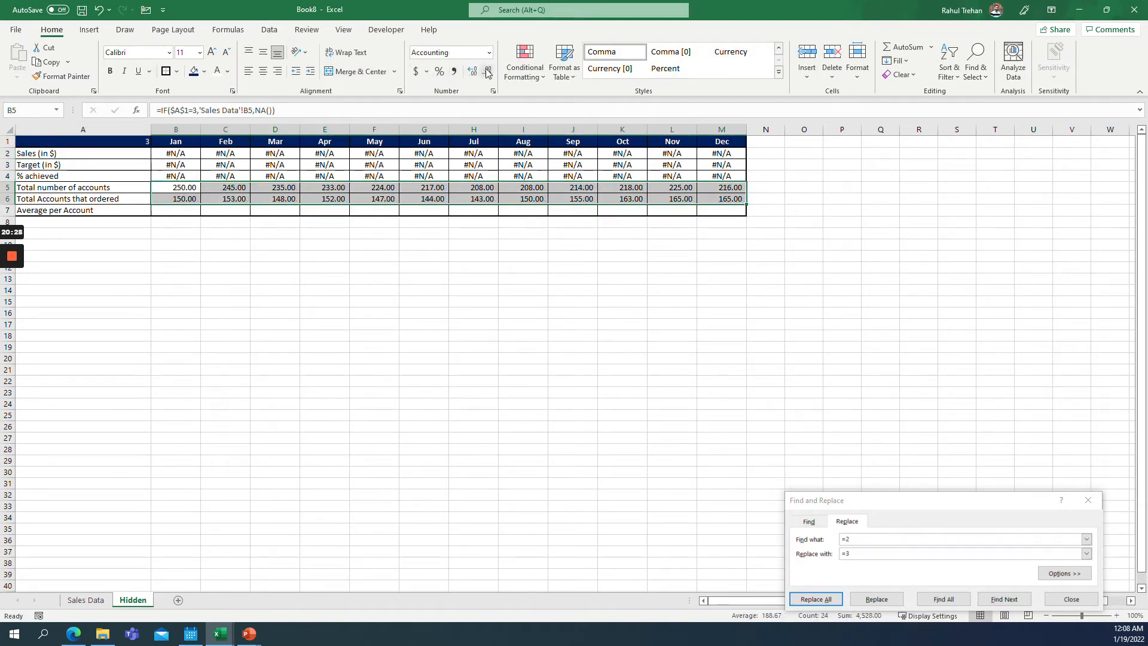
pyautogui.click(485, 73)
pyautogui.click(486, 73)
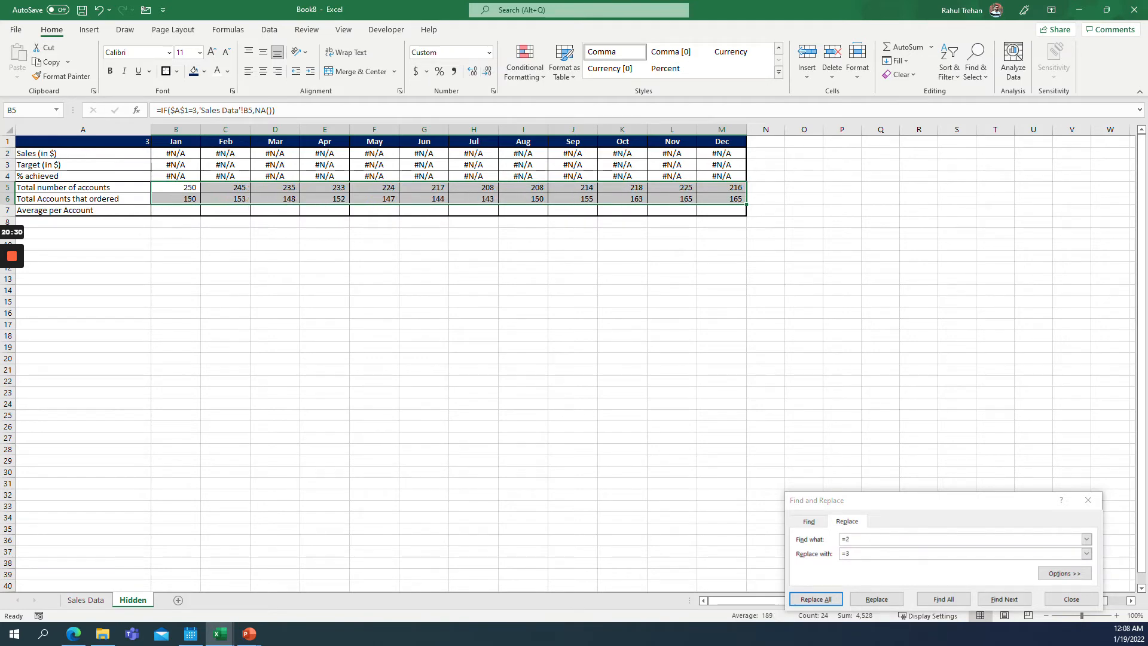
pyautogui.moveTo(176, 210); pyautogui.dragTo(325, 210)
pyautogui.click(176, 210)
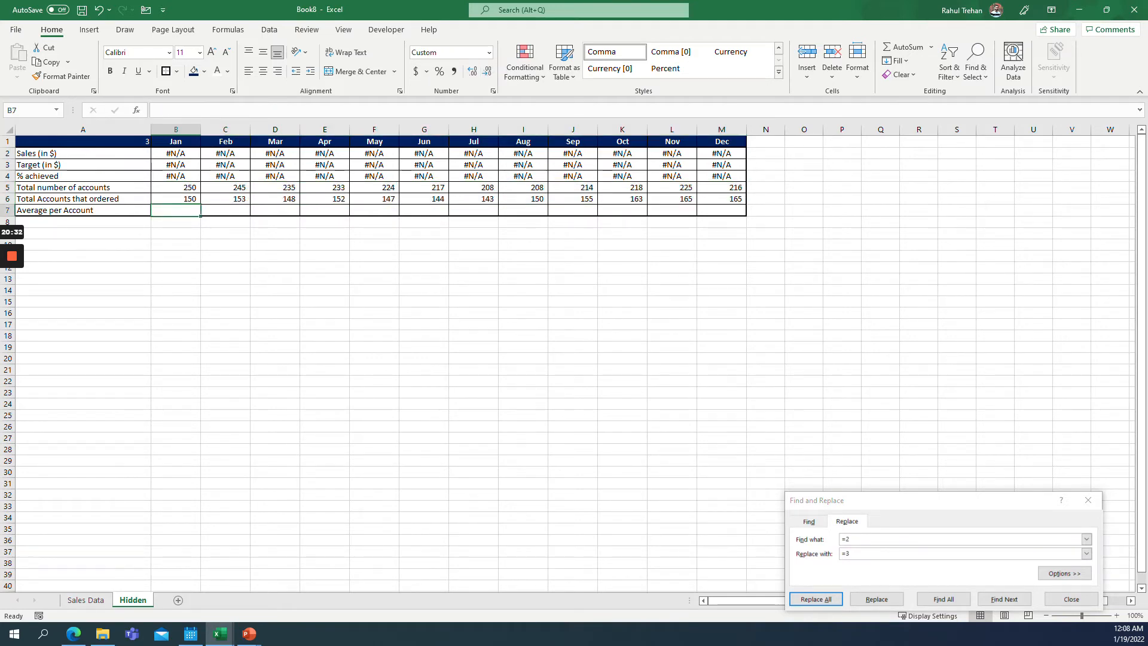
pyautogui.moveTo(83, 188); pyautogui.dragTo(83, 198)
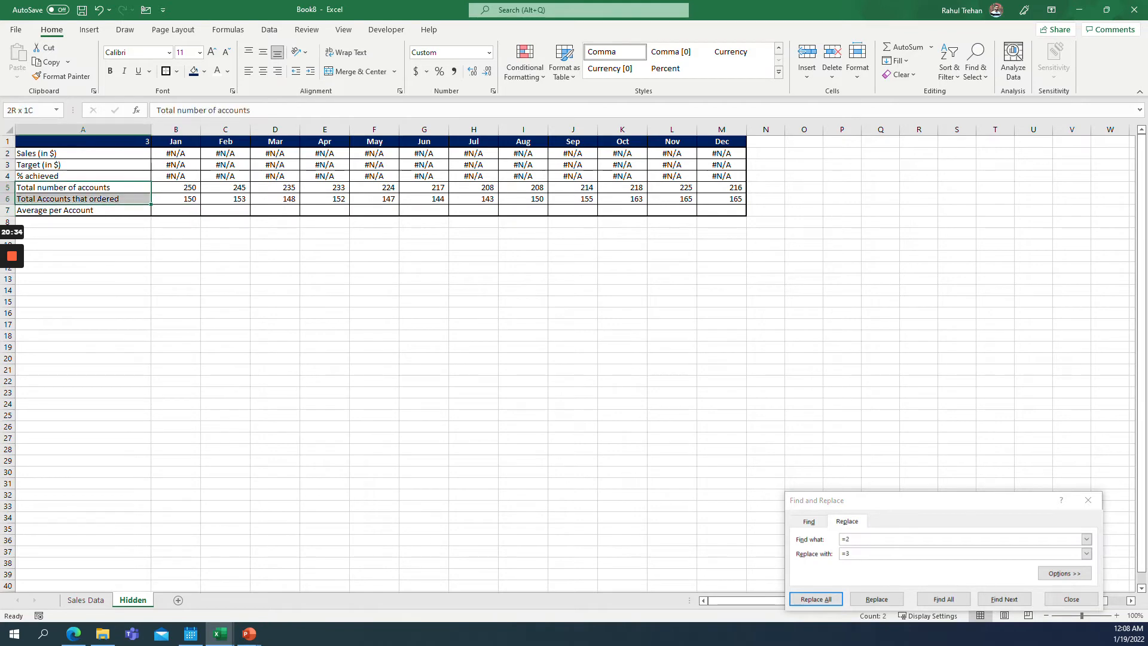
pyautogui.click(176, 210)
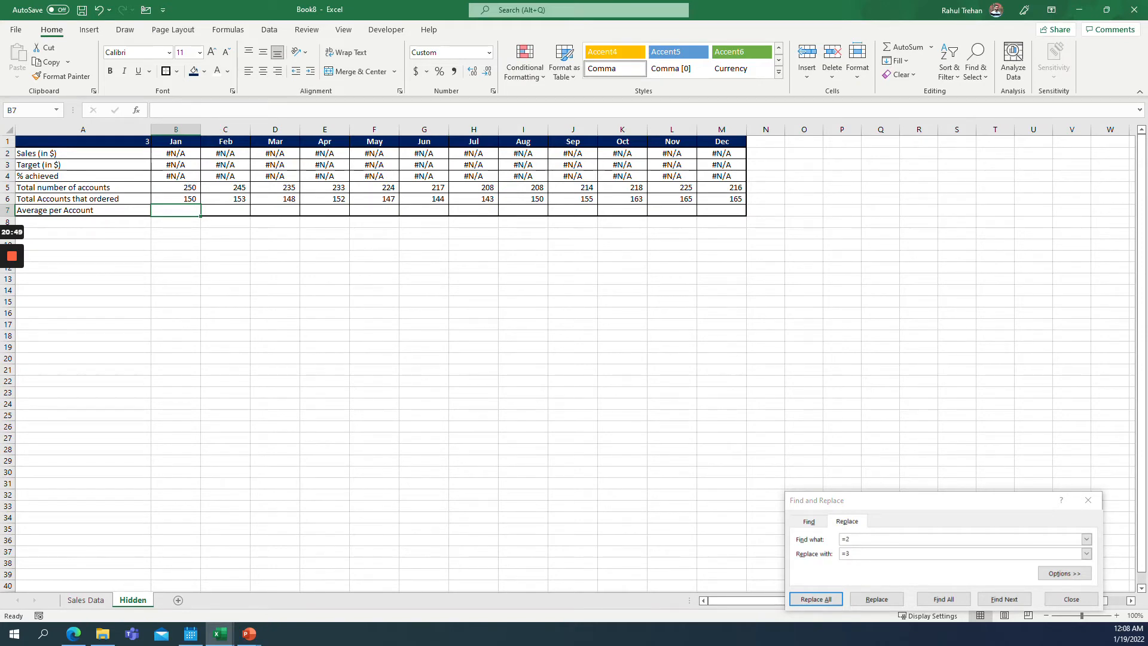
pyautogui.moveTo(175, 198); pyautogui.dragTo(721, 199)
pyautogui.click(756, 213)
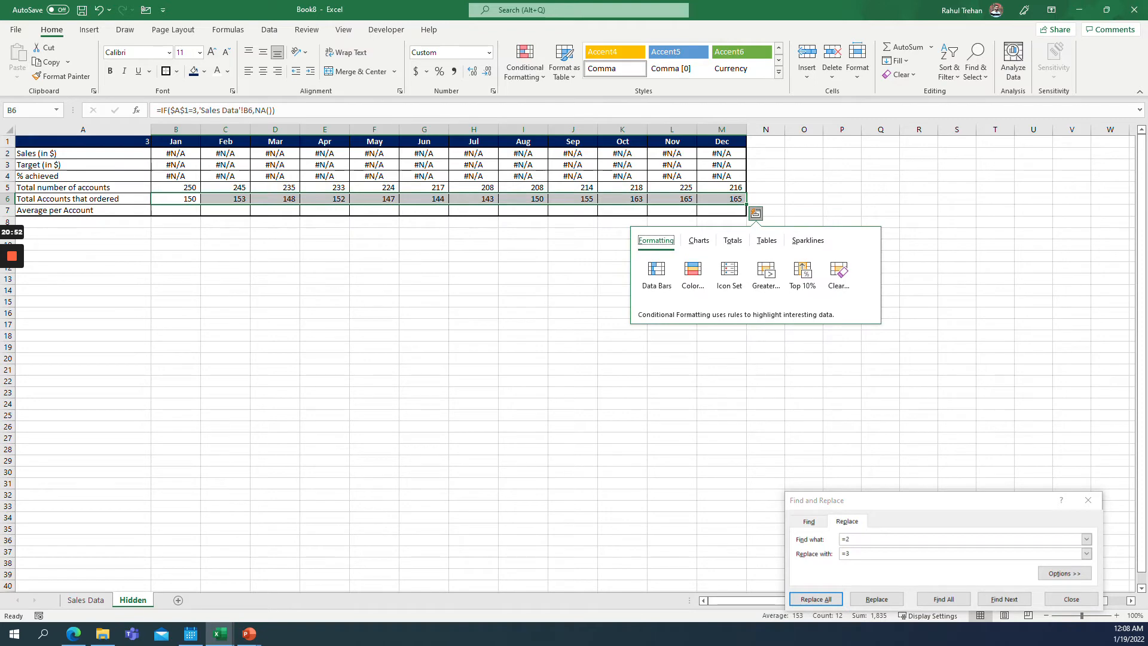
pyautogui.press('Escape')
pyautogui.moveTo(176, 165); pyautogui.dragTo(722, 164)
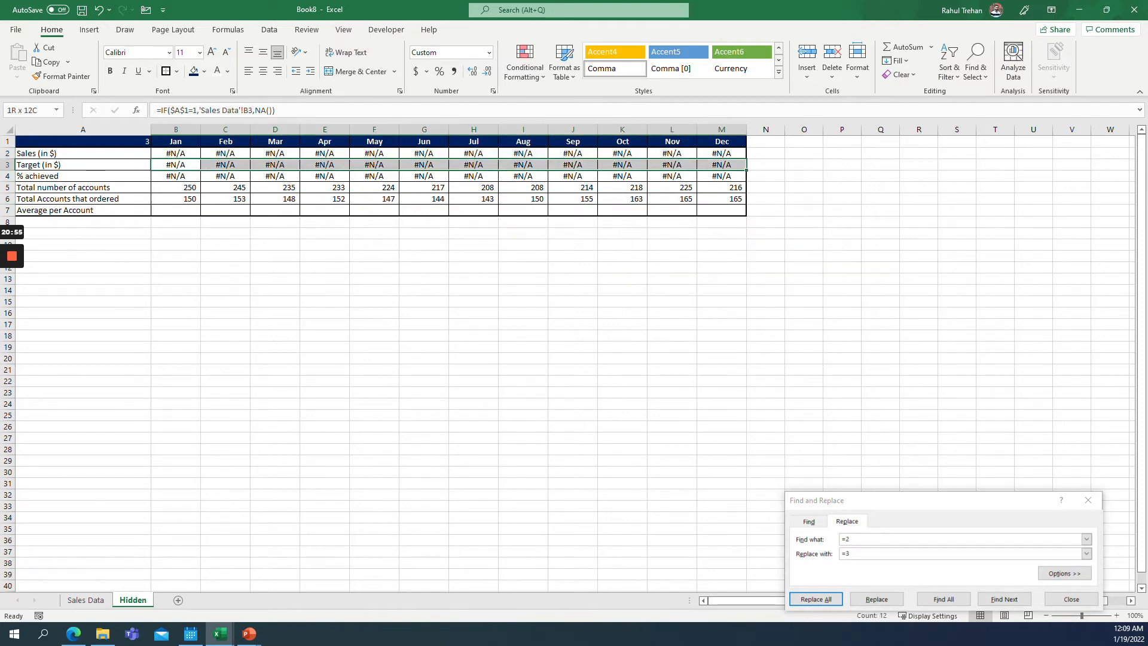
# Paste the formulas into B7:M7 for the Average per Account row and replace =1 with =4 in them.
pyautogui.click(176, 210)
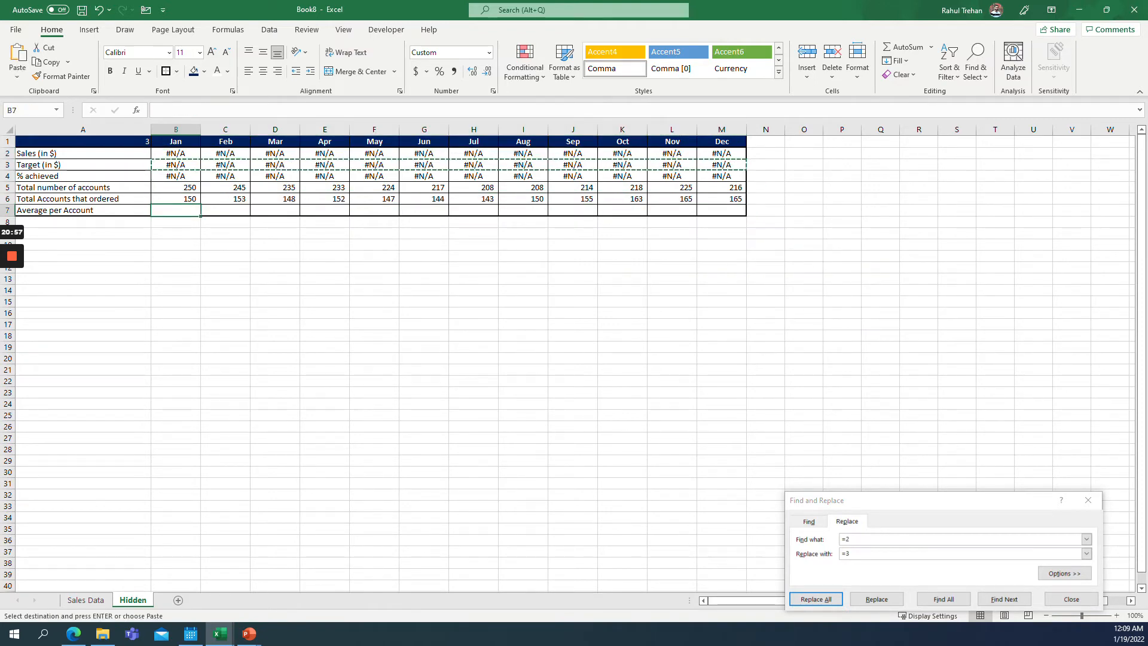
pyautogui.hotkey('ctrl', 'v')
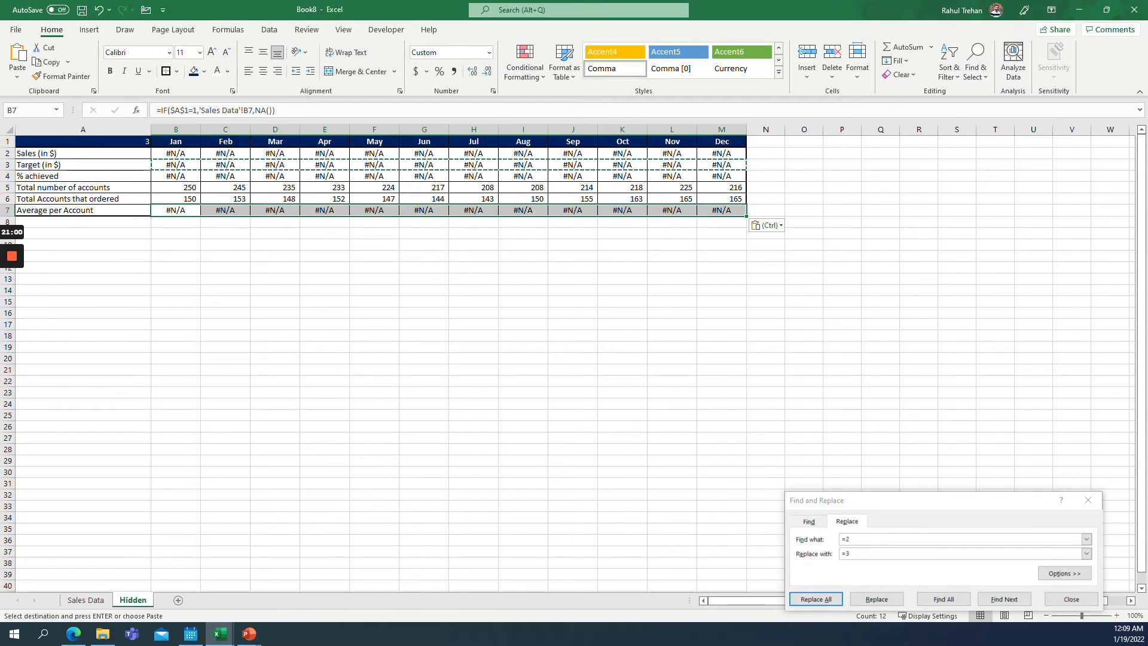
pyautogui.hotkey('ctrl', 'h')
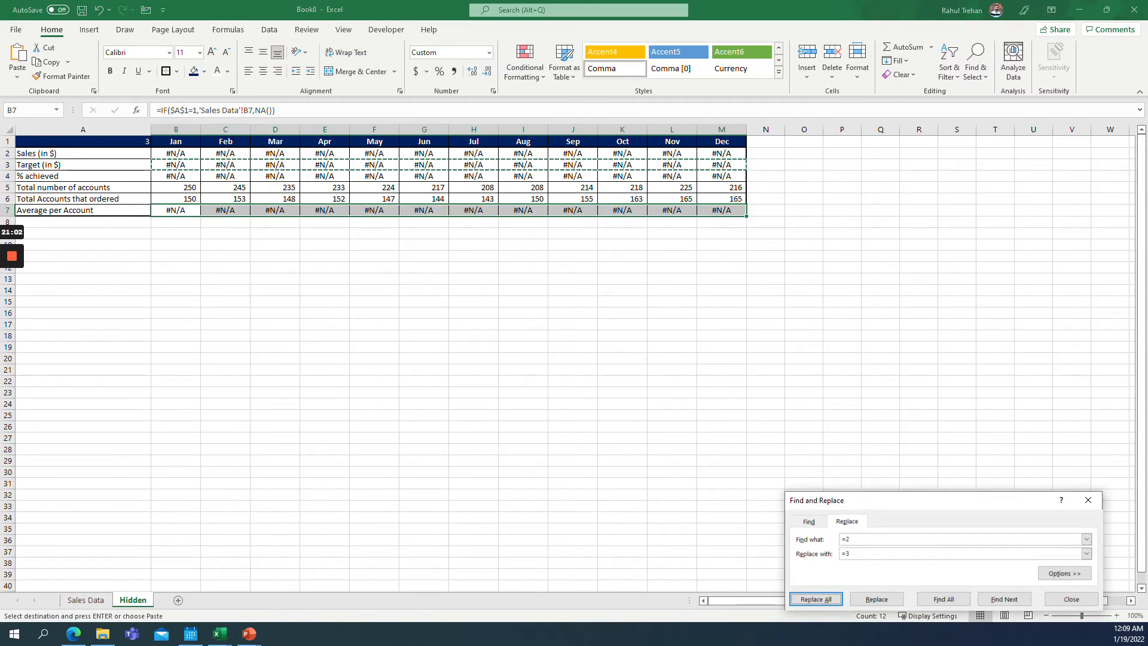
pyautogui.click(878, 539)
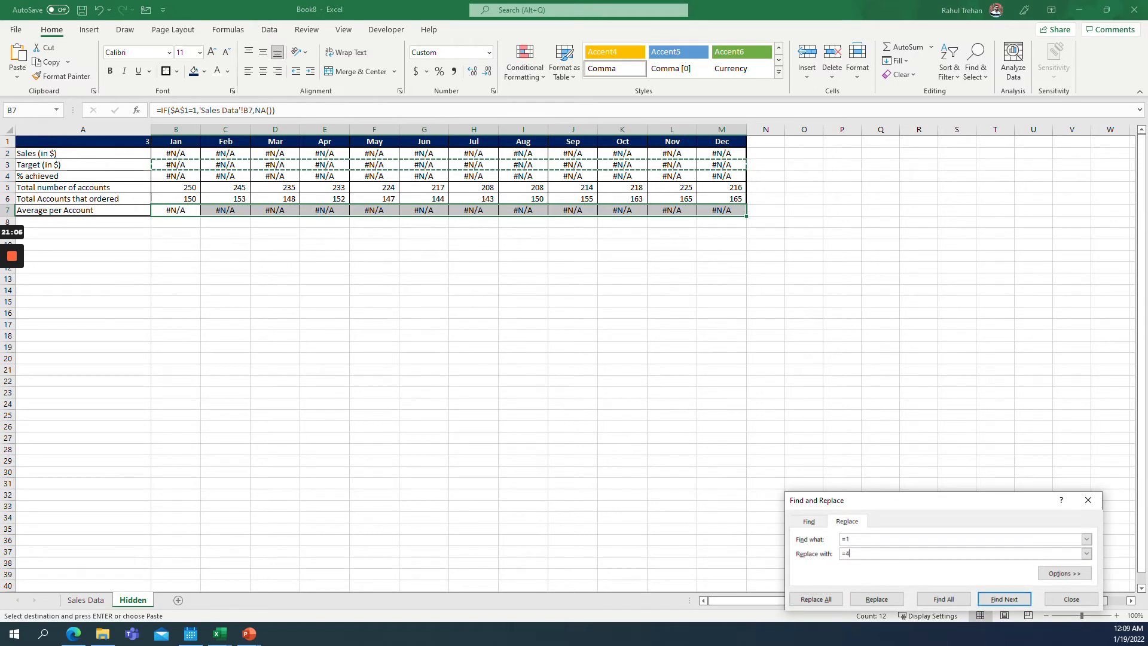
pyautogui.click(817, 600)
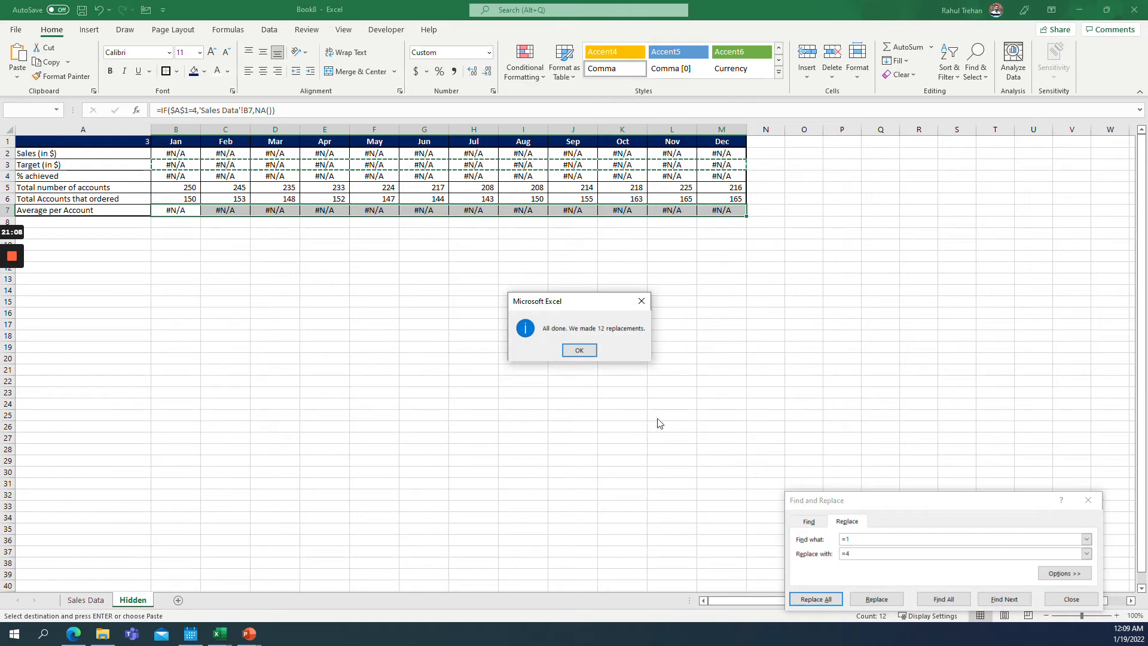
pyautogui.click(581, 352)
pyautogui.click(1071, 599)
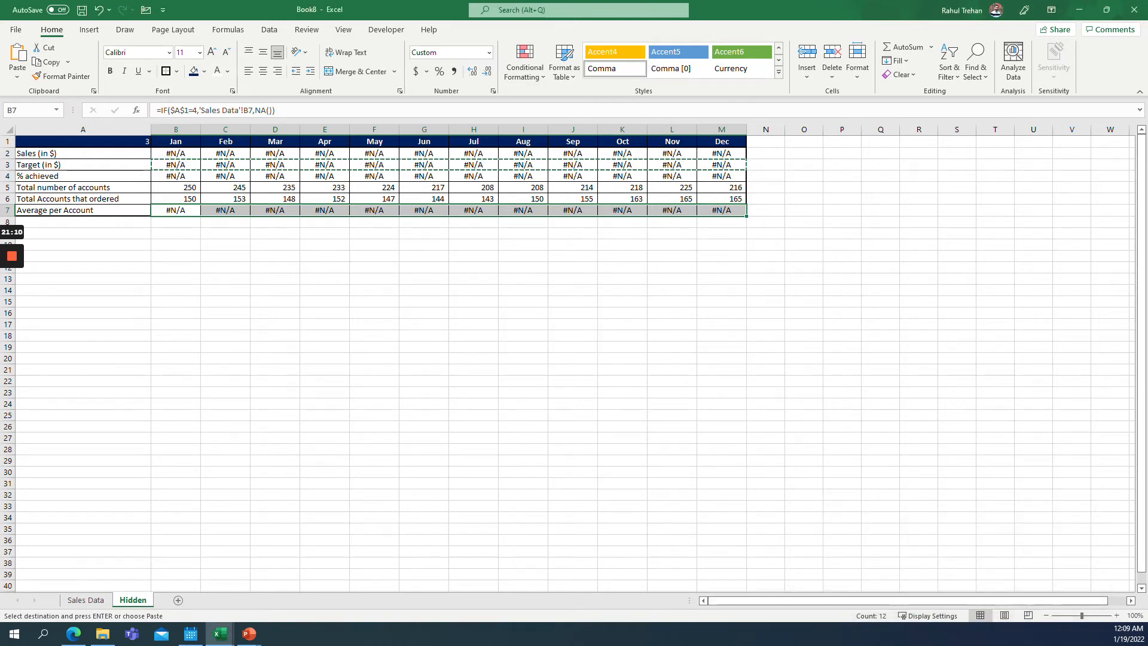
# Set the selector cell A1 to 4 to test the Average per Account row.
pyautogui.click(83, 141)
pyautogui.write('4')
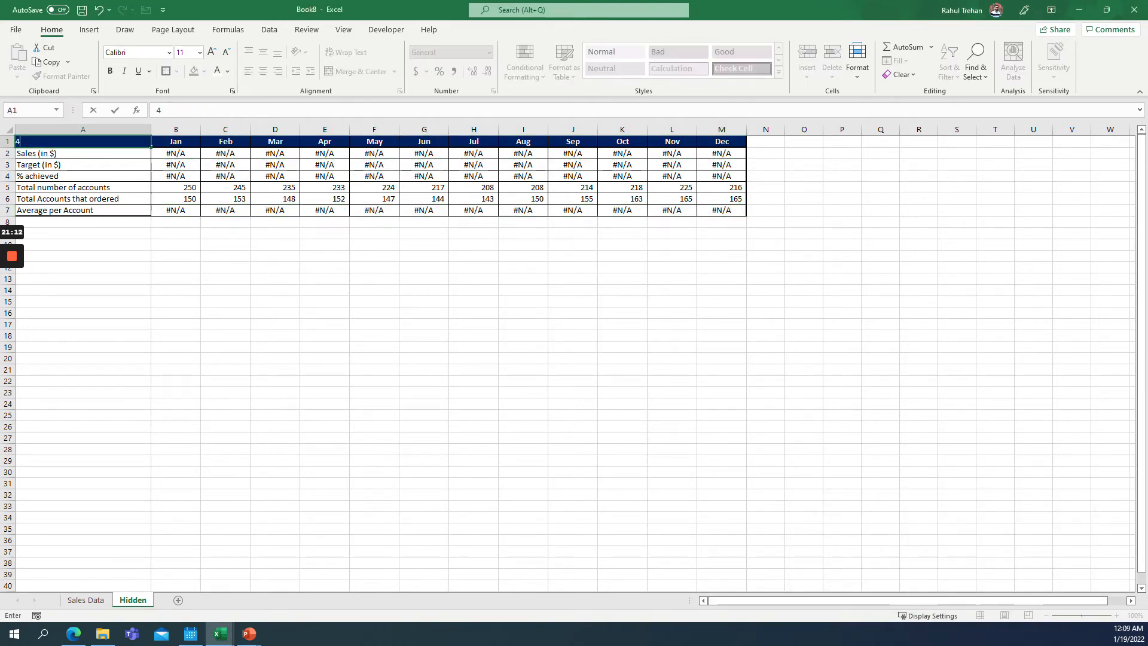
pyautogui.press('Return')
# Apply borders to the A2:M7 table range on the Hidden sheet.
pyautogui.click(176, 222)
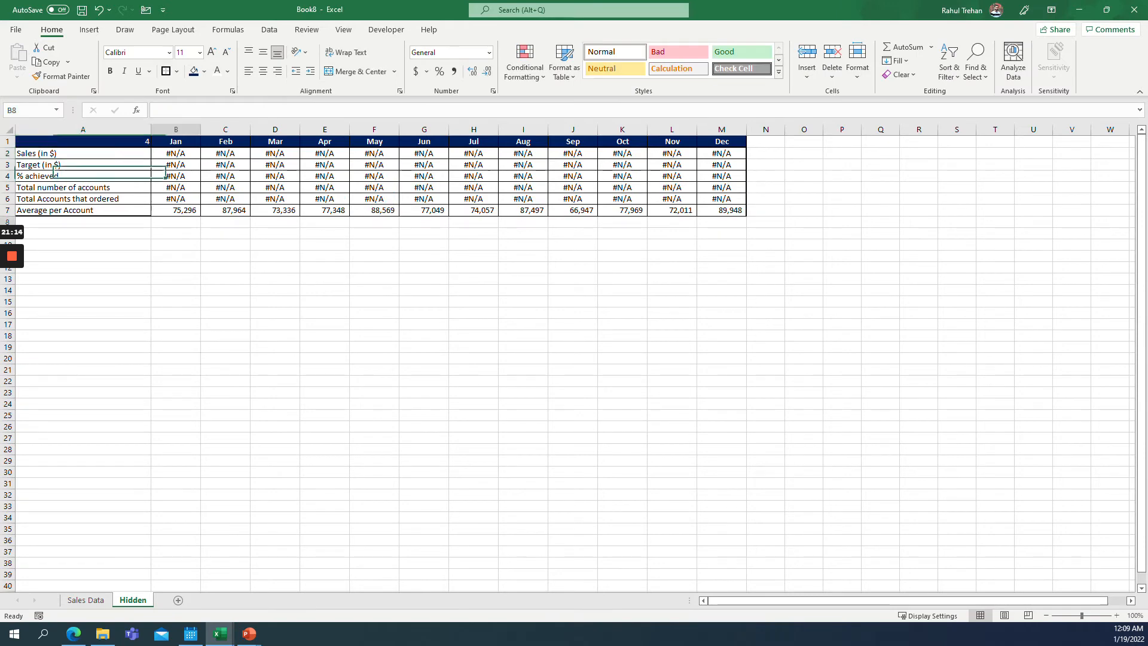
pyautogui.moveTo(722, 210); pyautogui.dragTo(83, 153)
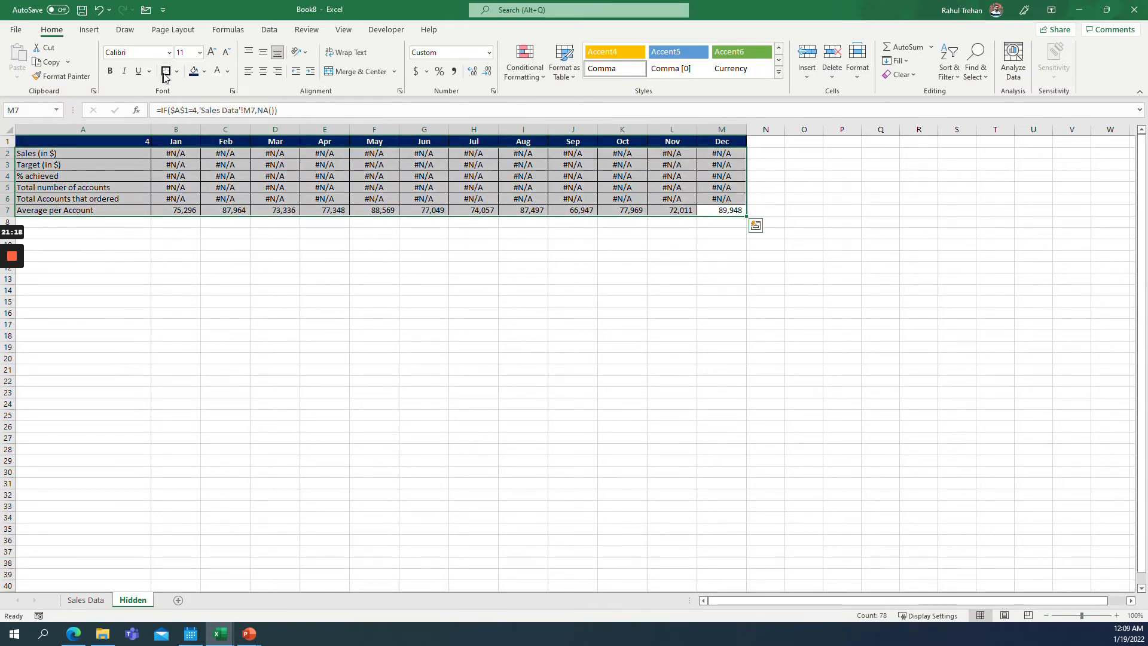
pyautogui.click(176, 165)
pyautogui.moveTo(176, 210); pyautogui.dragTo(722, 210)
pyautogui.click(150, 144)
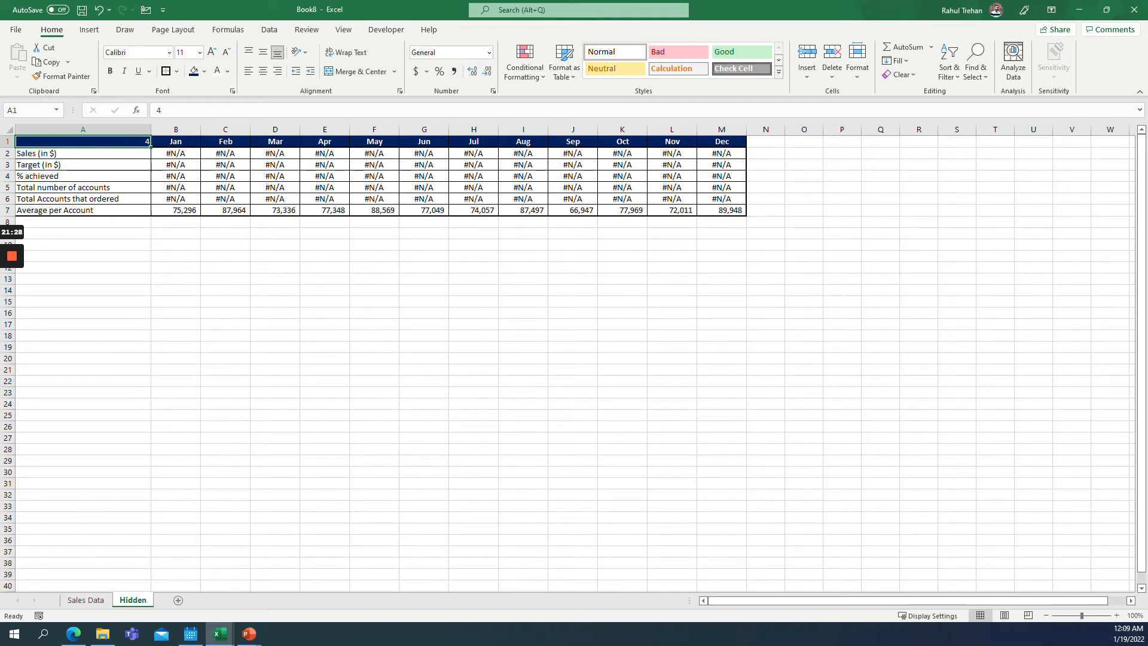
# Set the selector cell A1 to 1 and check the sales and target rows.
pyautogui.write('1')
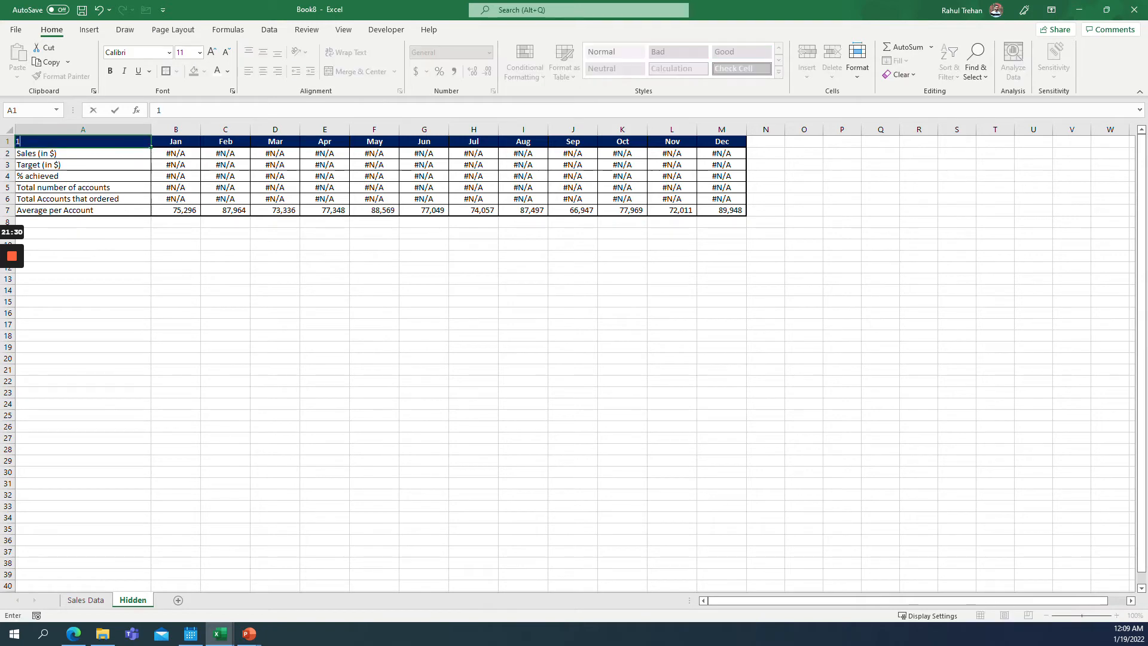
pyautogui.press('Return')
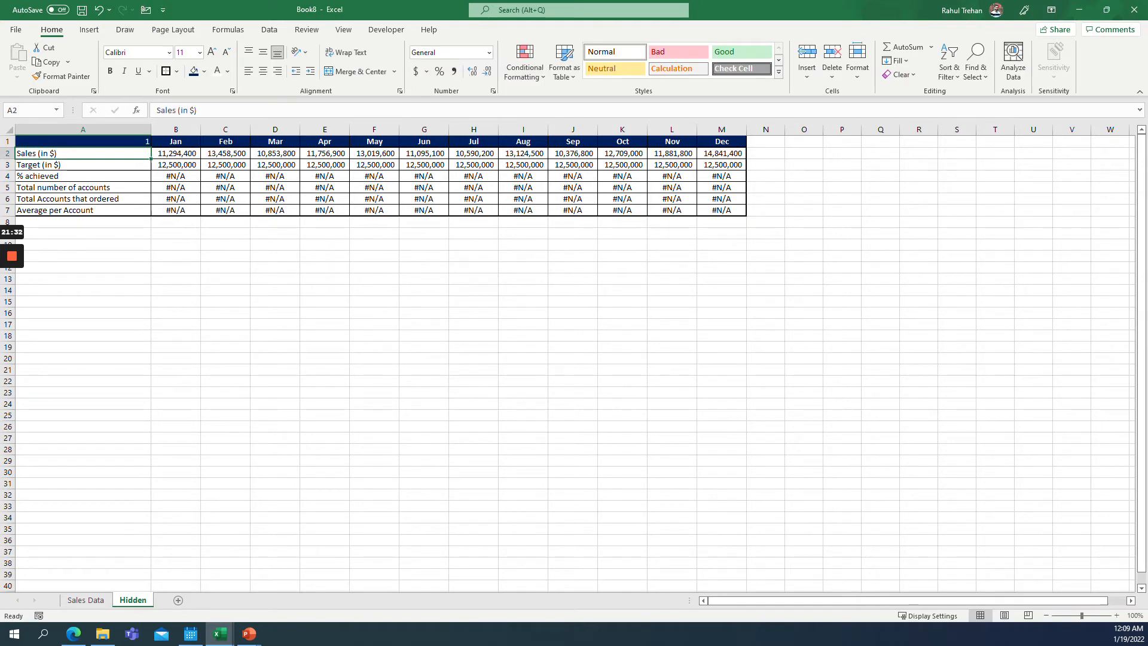
pyautogui.moveTo(84, 154); pyautogui.dragTo(722, 165)
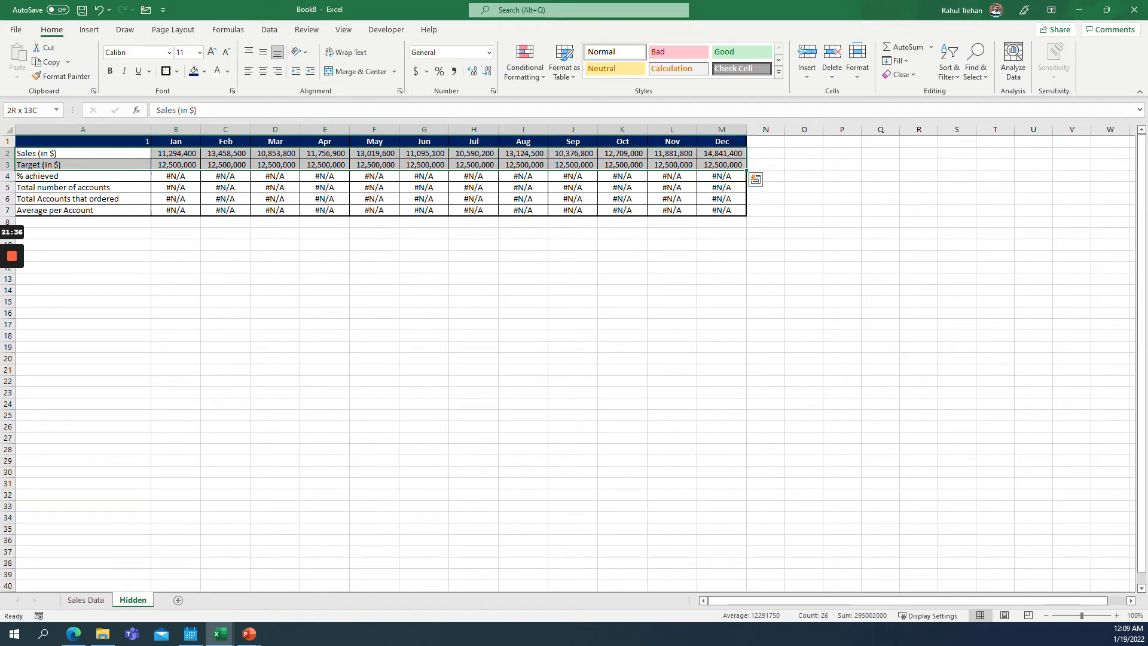
# Set the selector cell A1 to 2 and check the % achieved row.
pyautogui.click(84, 142)
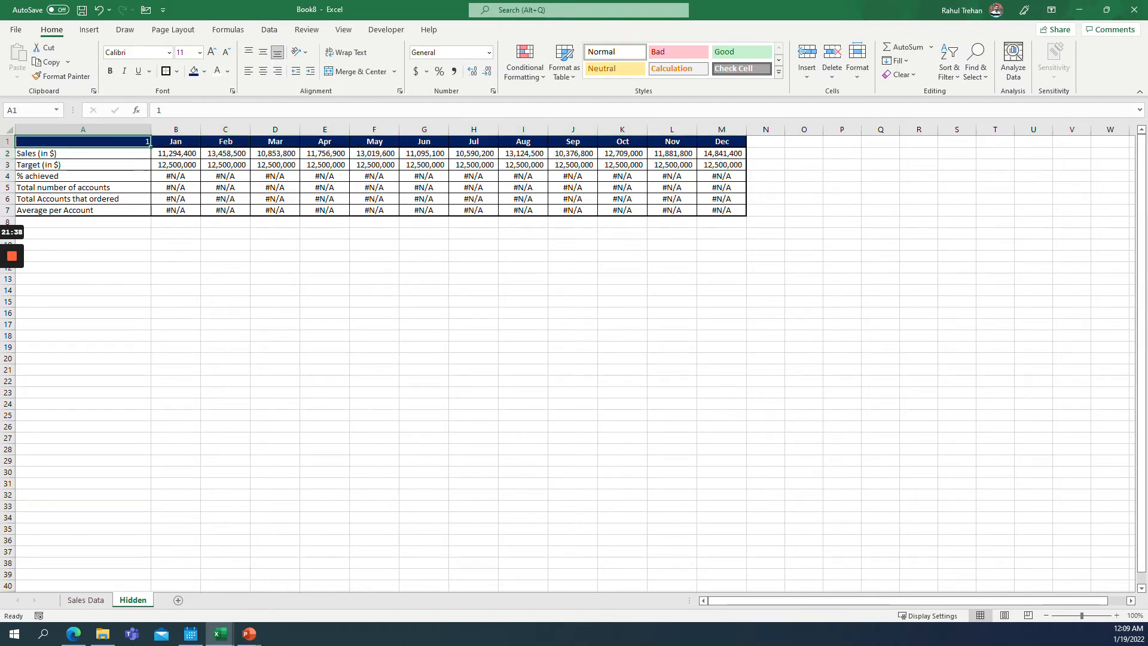
pyautogui.write('2')
pyautogui.press('Return')
pyautogui.press('Down')
pyautogui.press('Down')
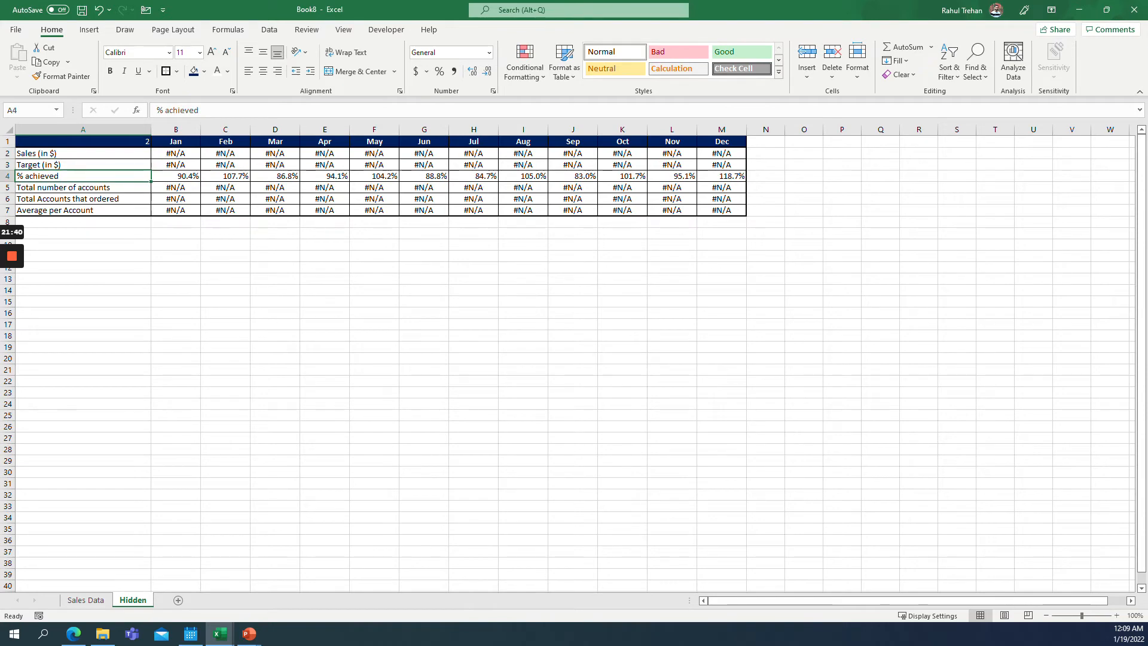
pyautogui.hotkey('shift', 'Right')
pyautogui.hotkey('shift', 'Right')
pyautogui.hotkey('shift', 'Right')
pyautogui.hotkey('shift', 'Right')
pyautogui.hotkey('shift', 'Right')
pyautogui.hotkey('shift', 'Right')
pyautogui.hotkey('shift', 'Right')
pyautogui.hotkey('shift', 'Right')
pyautogui.hotkey('shift', 'Right')
pyautogui.hotkey('shift', 'Right')
pyautogui.hotkey('shift', 'Right')
pyautogui.hotkey('shift', 'Right')
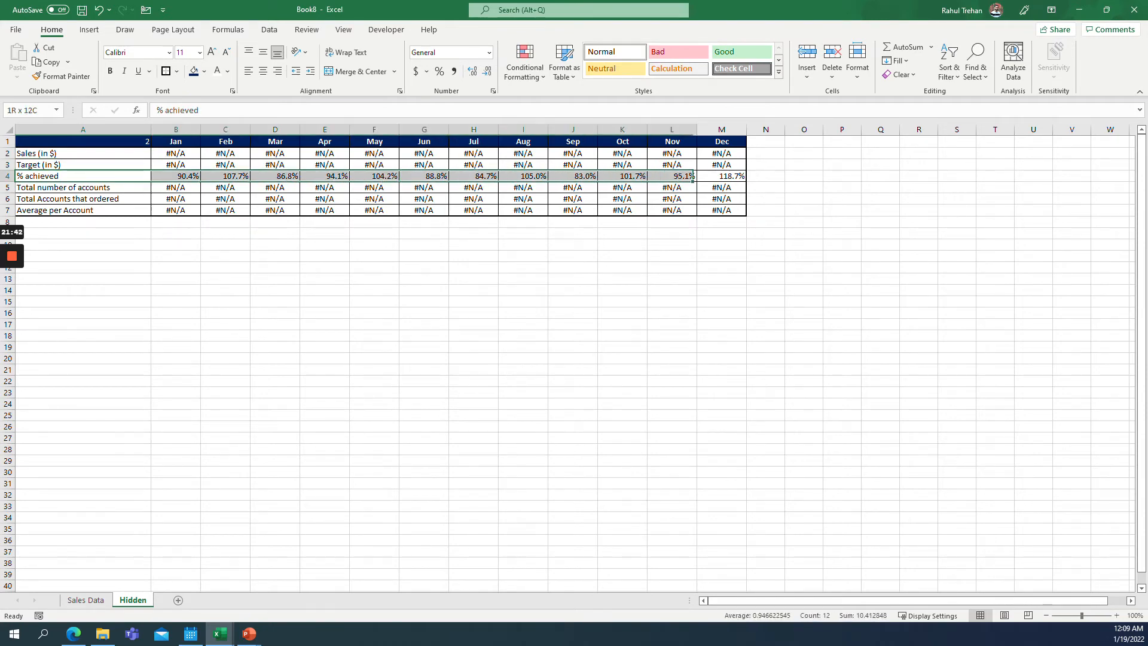
pyautogui.press('Up')
pyautogui.press('Up')
pyautogui.press('Up')
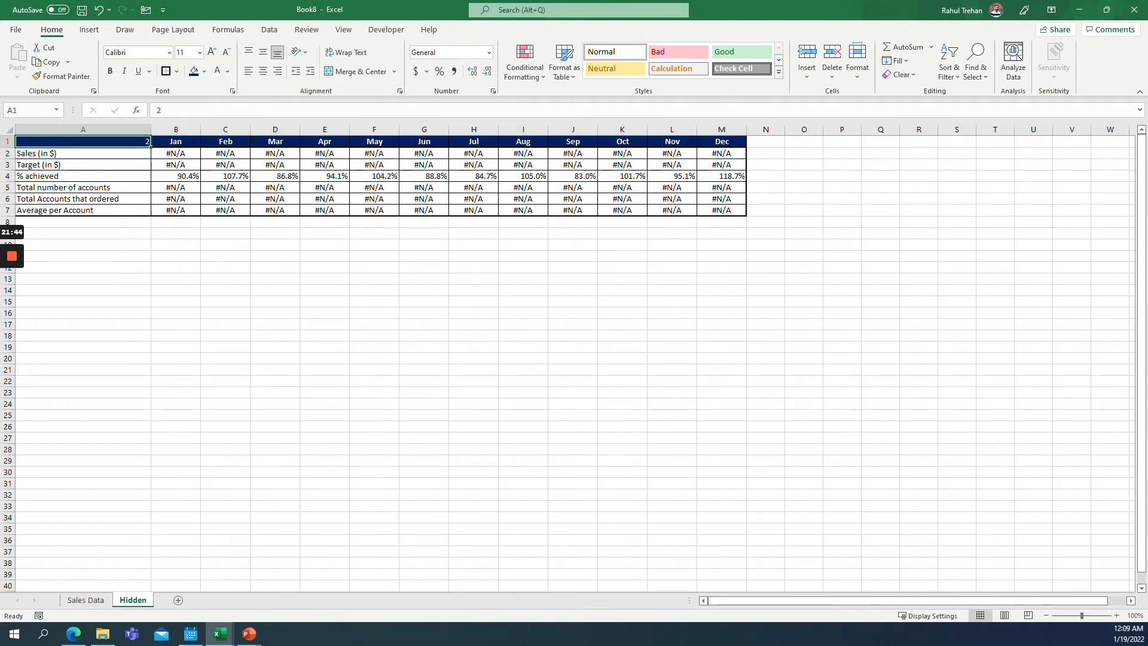
# Set the selector cell A1 to 3 and check the two account rows.
pyautogui.write('3')
pyautogui.press('Return')
pyautogui.press('Down')
pyautogui.press('Down')
pyautogui.press('Down')
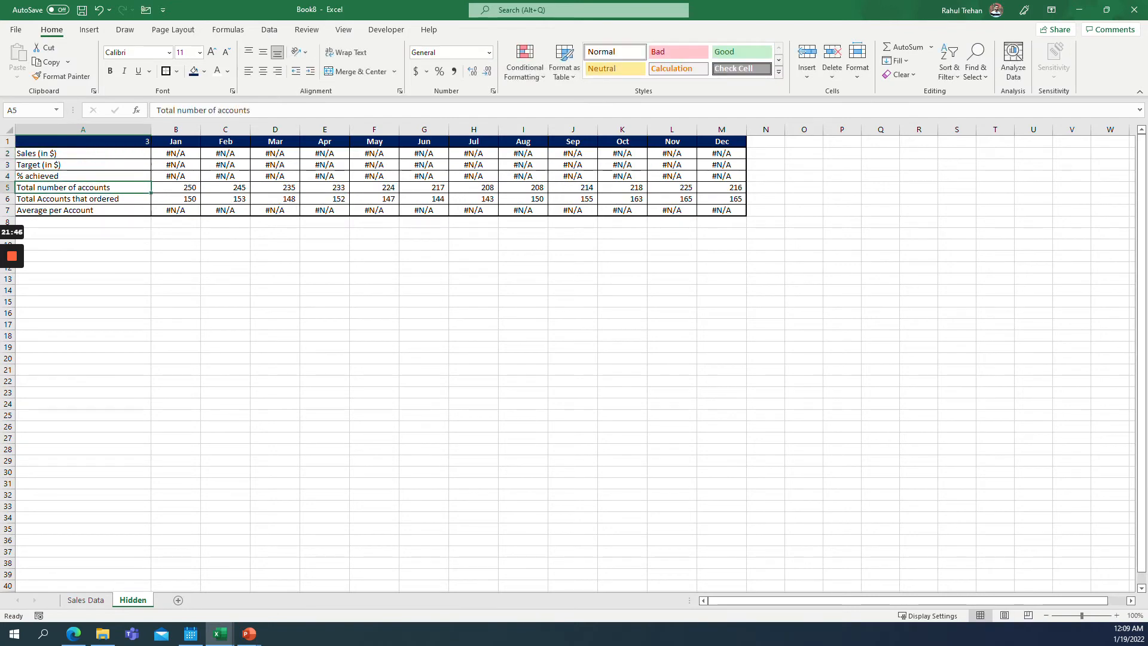
pyautogui.hotkey('shift', 'Down')
pyautogui.hotkey('shift', 'Right')
pyautogui.hotkey('shift', 'Right')
pyautogui.hotkey('shift', 'Right')
pyautogui.hotkey('shift', 'Right')
pyautogui.press('Up')
pyautogui.press('Up')
pyautogui.press('Up')
pyautogui.press('Up')
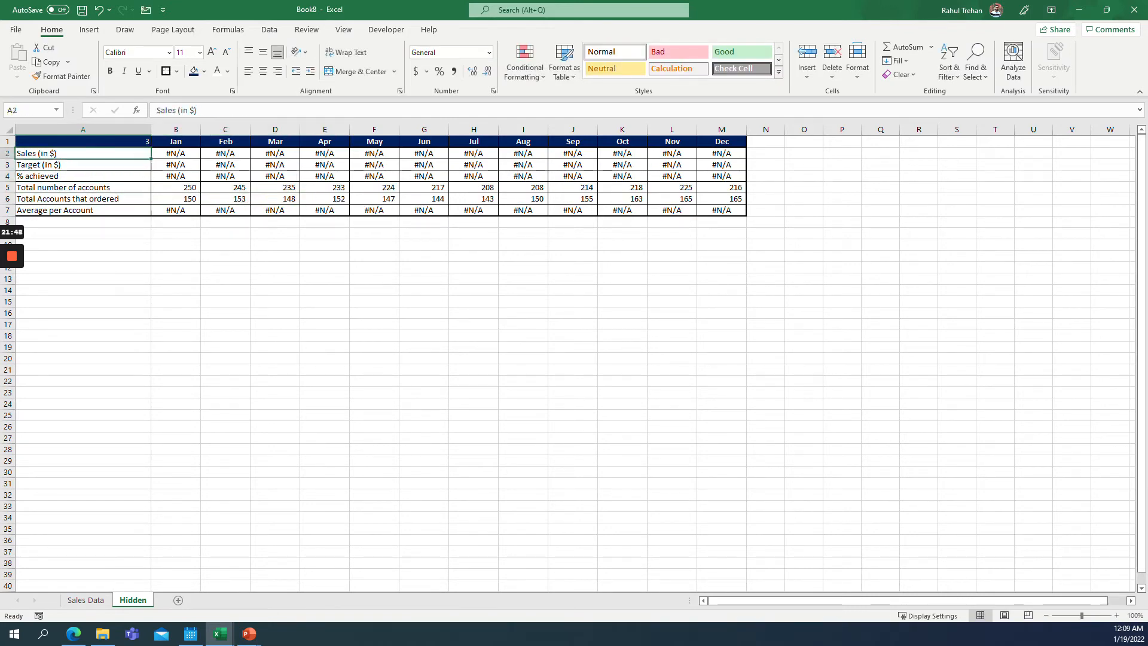
# Switch the selector cell A1 back to 4 and check the Average per Account row.
pyautogui.write('4')
pyautogui.press('Return')
pyautogui.press('Down')
pyautogui.press('Down')
pyautogui.press('Down')
pyautogui.press('Down')
pyautogui.press('Down')
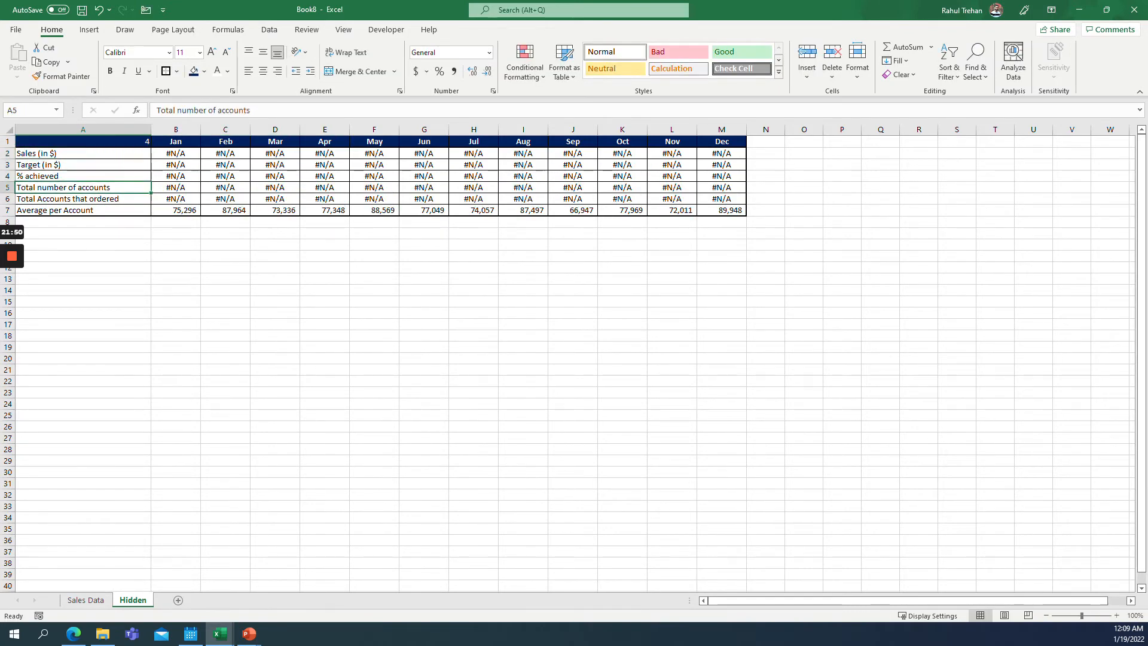
pyautogui.hotkey('shift', 'Right')
pyautogui.hotkey('shift', 'Right')
pyautogui.hotkey('shift', 'Right')
pyautogui.hotkey('shift', 'Right')
pyautogui.hotkey('shift', 'Right')
pyautogui.hotkey('shift', 'Right')
pyautogui.hotkey('shift', 'Right')
pyautogui.hotkey('shift', 'Right')
pyautogui.hotkey('shift', 'Right')
pyautogui.hotkey('shift', 'Right')
pyautogui.hotkey('shift', 'Right')
pyautogui.hotkey('shift', 'Right')
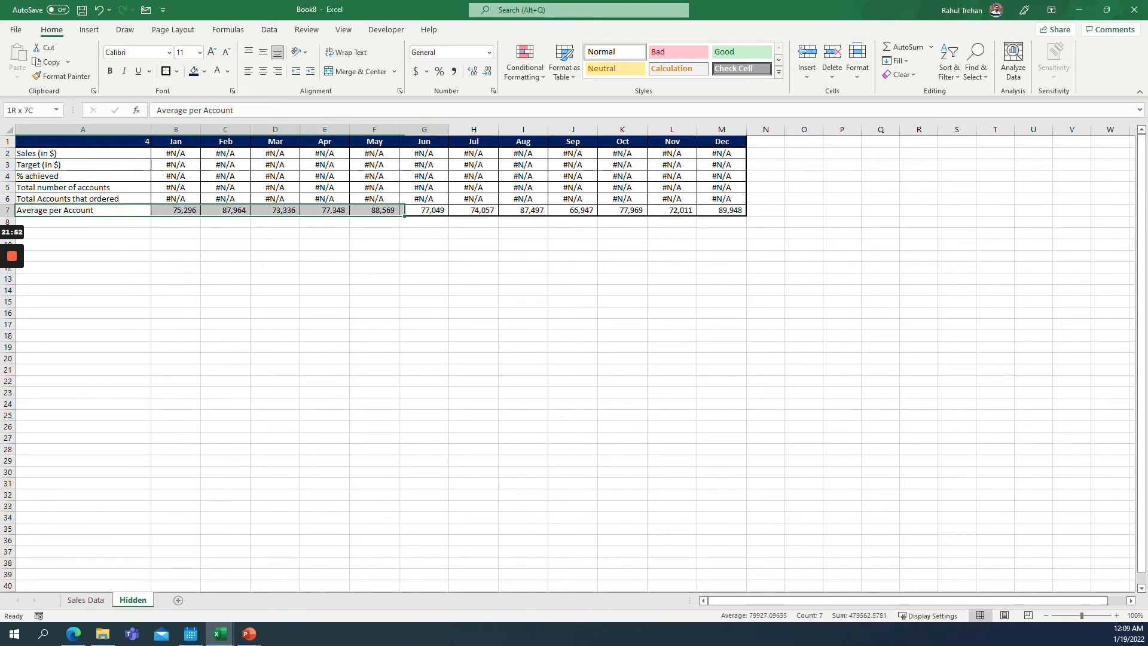
pyautogui.press('Left')
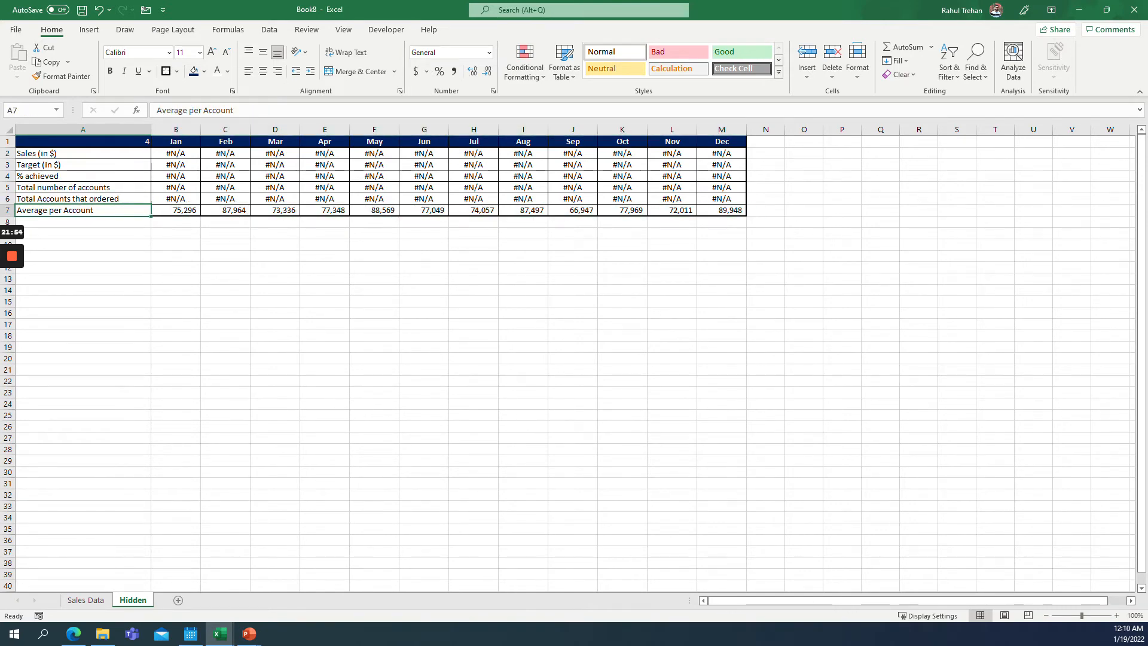
pyautogui.press('Up')
# Add a new worksheet and rename it Dashboard.
pyautogui.click(178, 600)
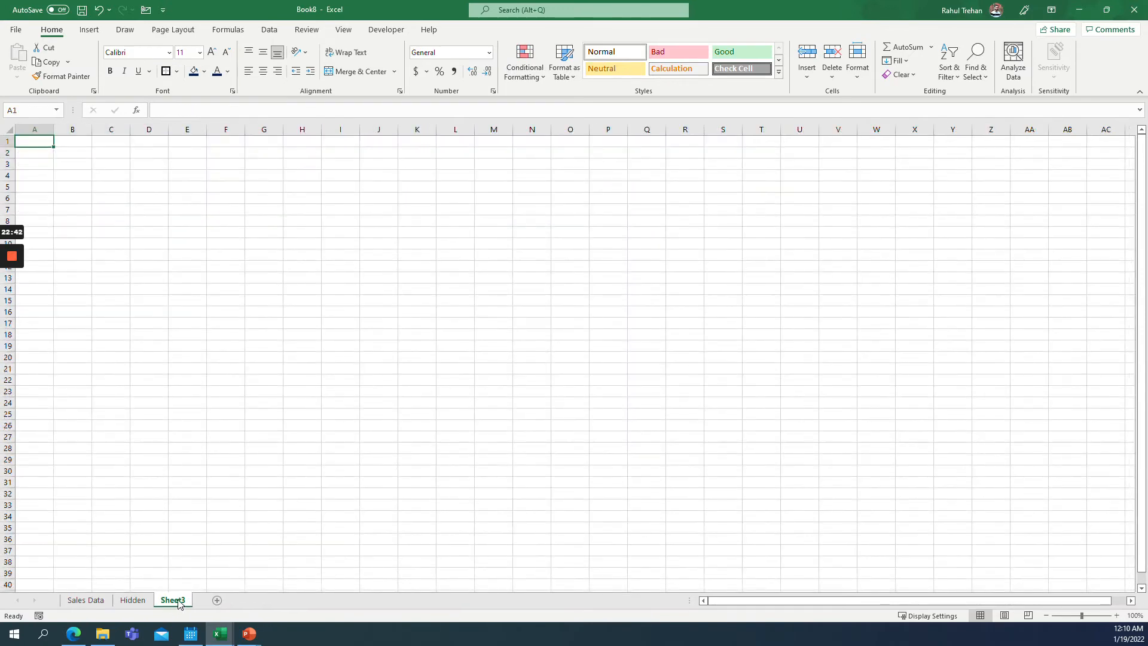
pyautogui.doubleClick(178, 600)
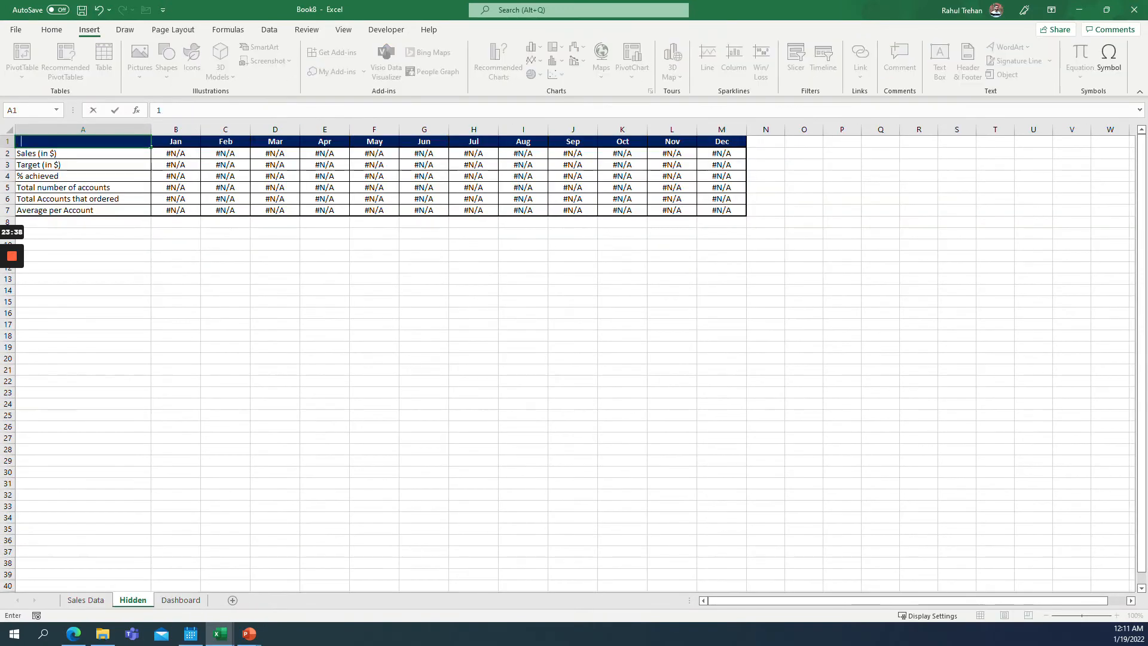
# Insert a 2-D clustered column chart from the A1:M7 table on the Hidden sheet.
pyautogui.moveTo(83, 142); pyautogui.dragTo(720, 209)
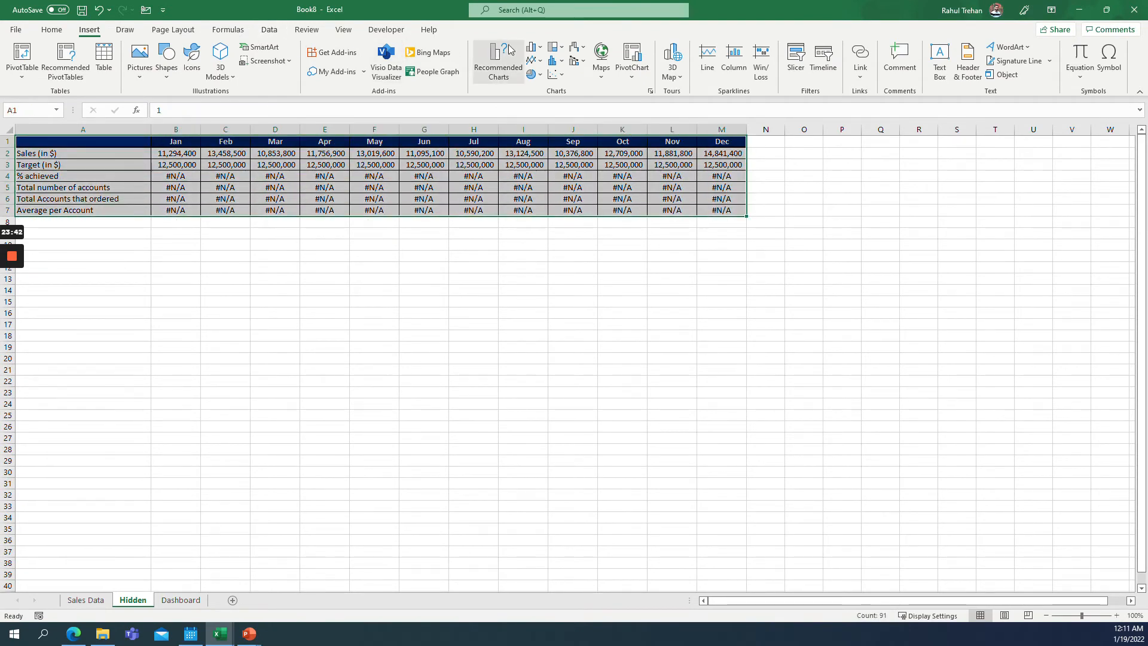
pyautogui.click(534, 47)
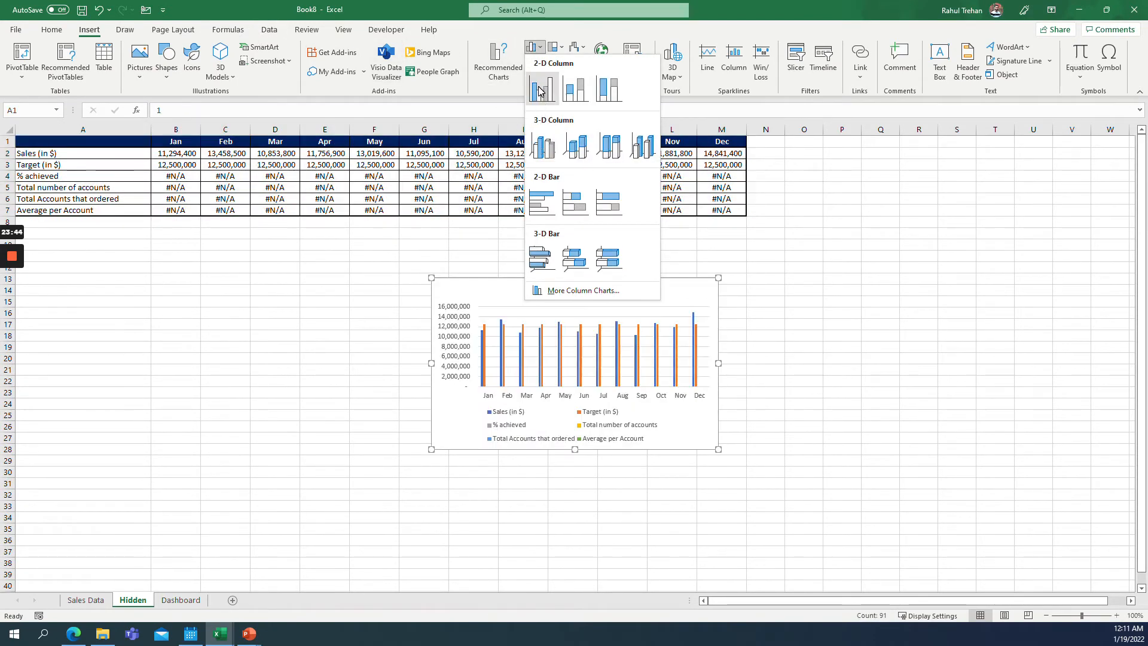
pyautogui.click(542, 91)
pyautogui.moveTo(506, 284); pyautogui.dragTo(490, 284)
# Cut the chart and paste it onto the Dashboard sheet.
pyautogui.rightClick(491, 274)
pyautogui.press('Escape')
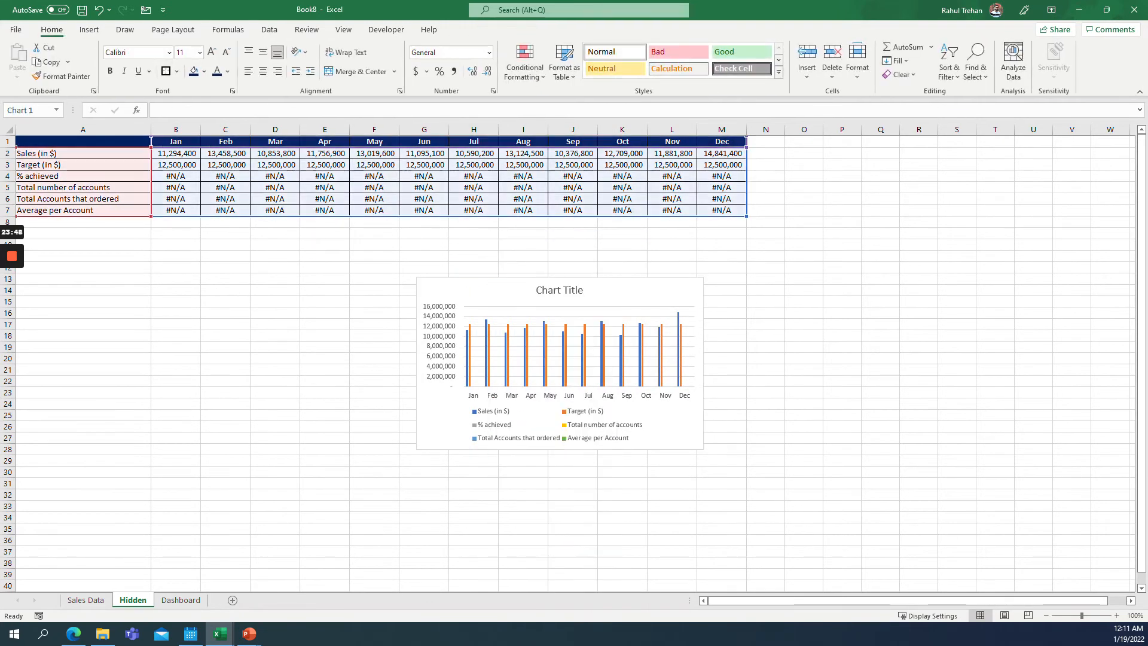
pyautogui.rightClick(466, 282)
pyautogui.click(494, 290)
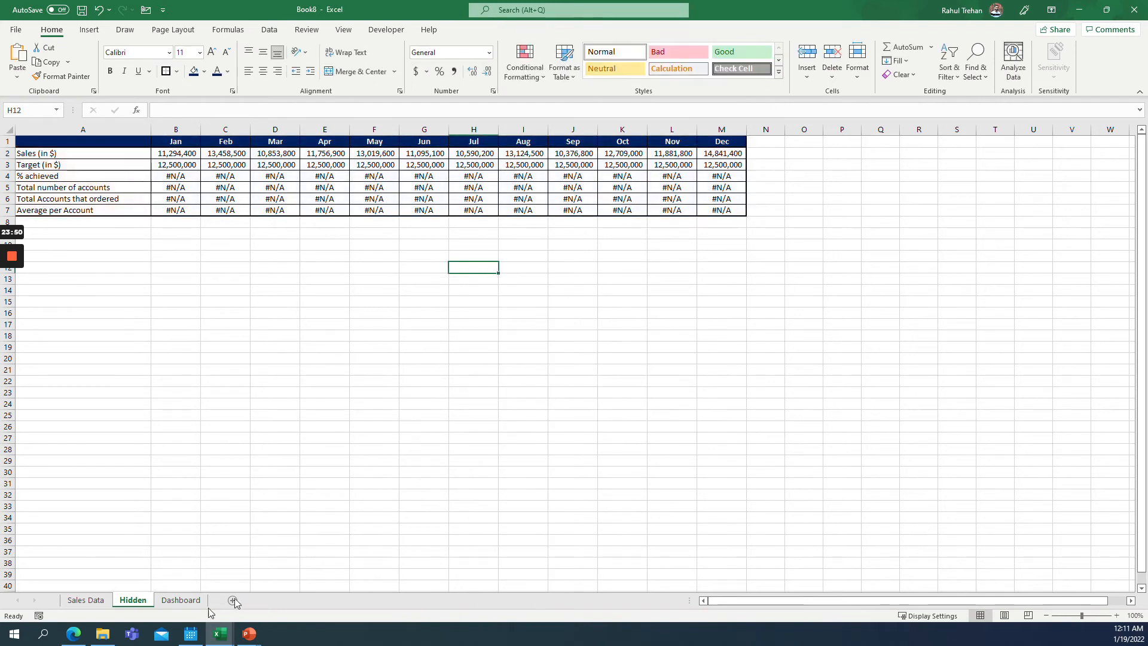
pyautogui.click(181, 600)
pyautogui.hotkey('ctrl', 'v')
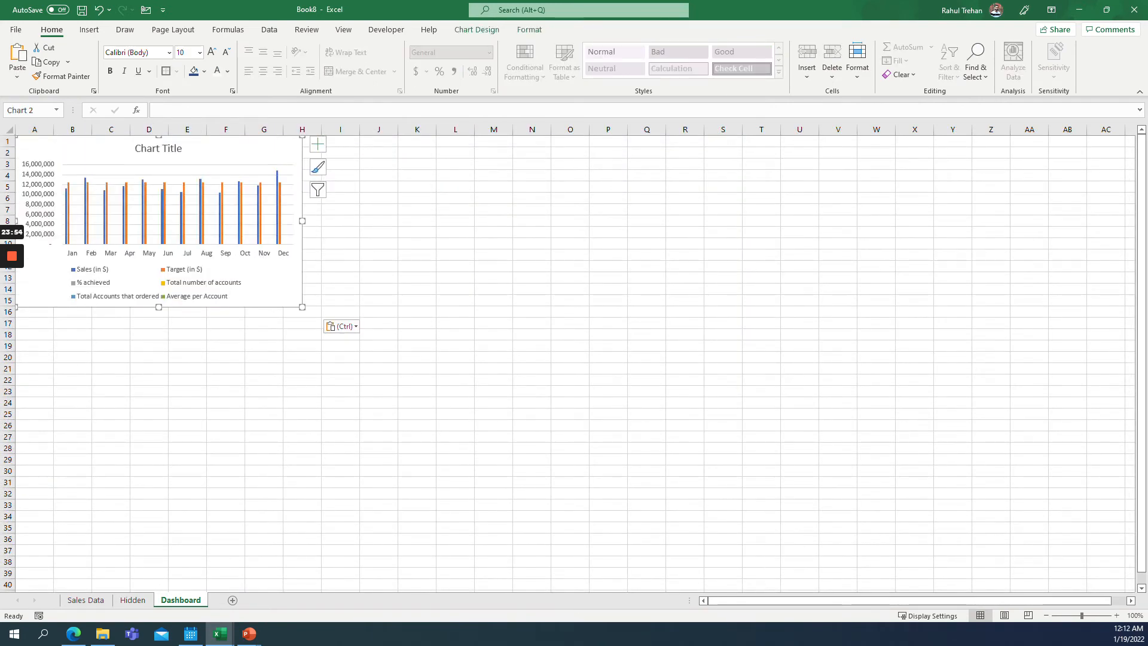
# Enlarge the chart to cover about columns A to R and rows 1 to 34, and title it Performance Chart.
pyautogui.moveTo(300, 308); pyautogui.dragTo(696, 525)
pyautogui.click(354, 148)
pyautogui.click(354, 148)
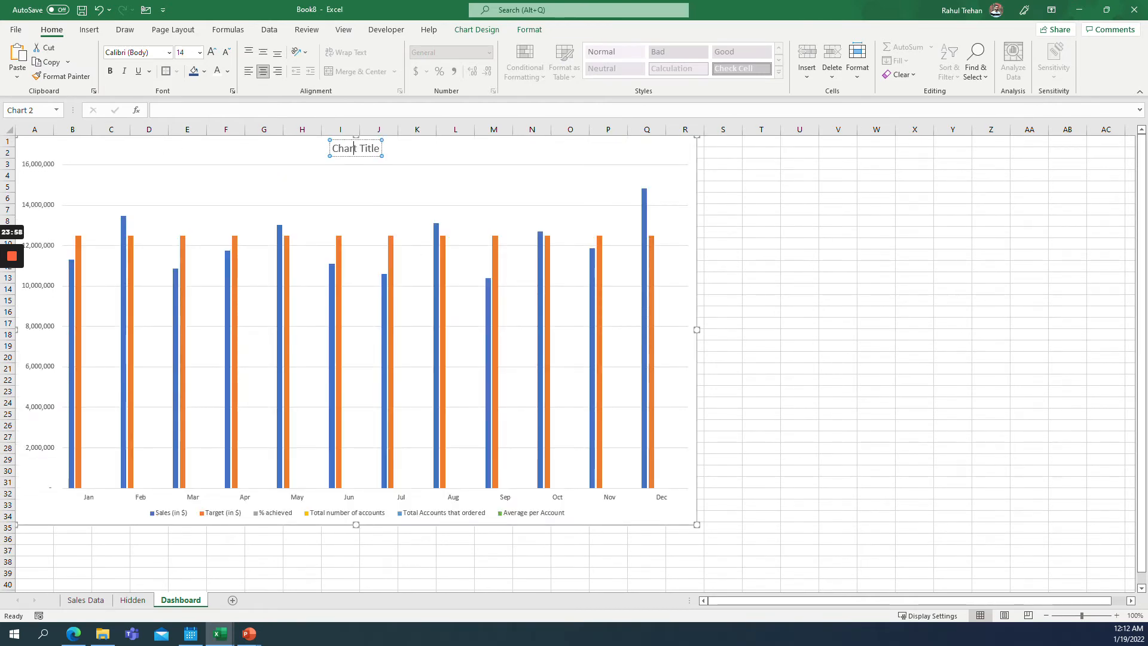
pyautogui.hotkey('ctrl', 'a')
pyautogui.write('Pe')
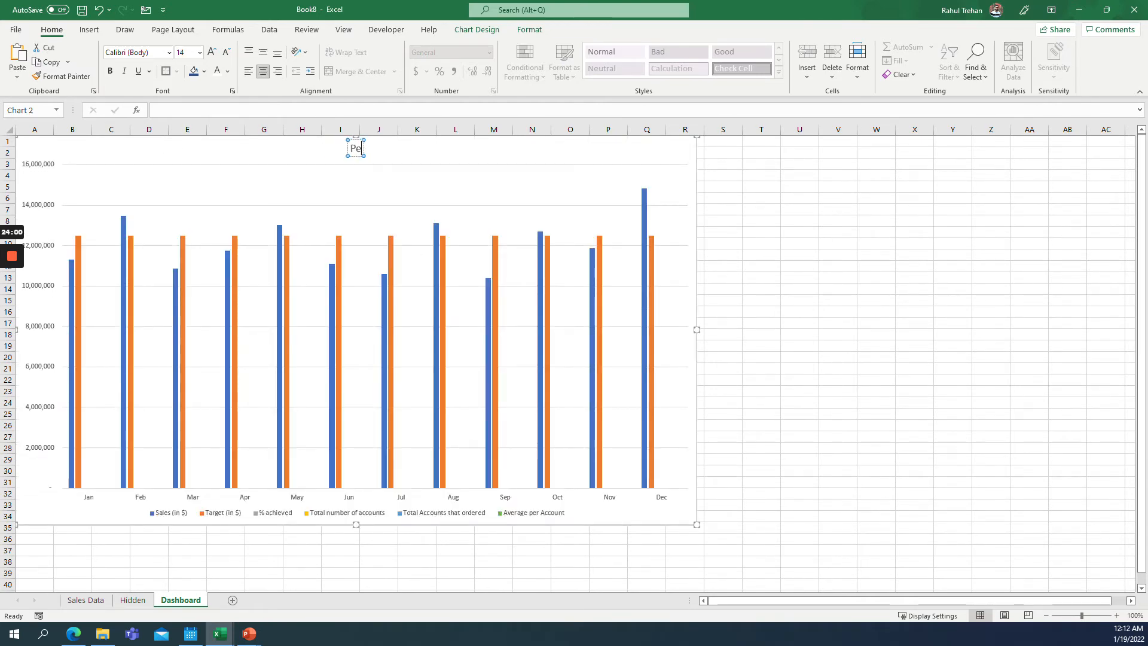
pyautogui.write('rfoman')
pyautogui.press('BackSpace')
pyautogui.press('BackSpace')
pyautogui.press('BackSpace')
pyautogui.write('rmance')
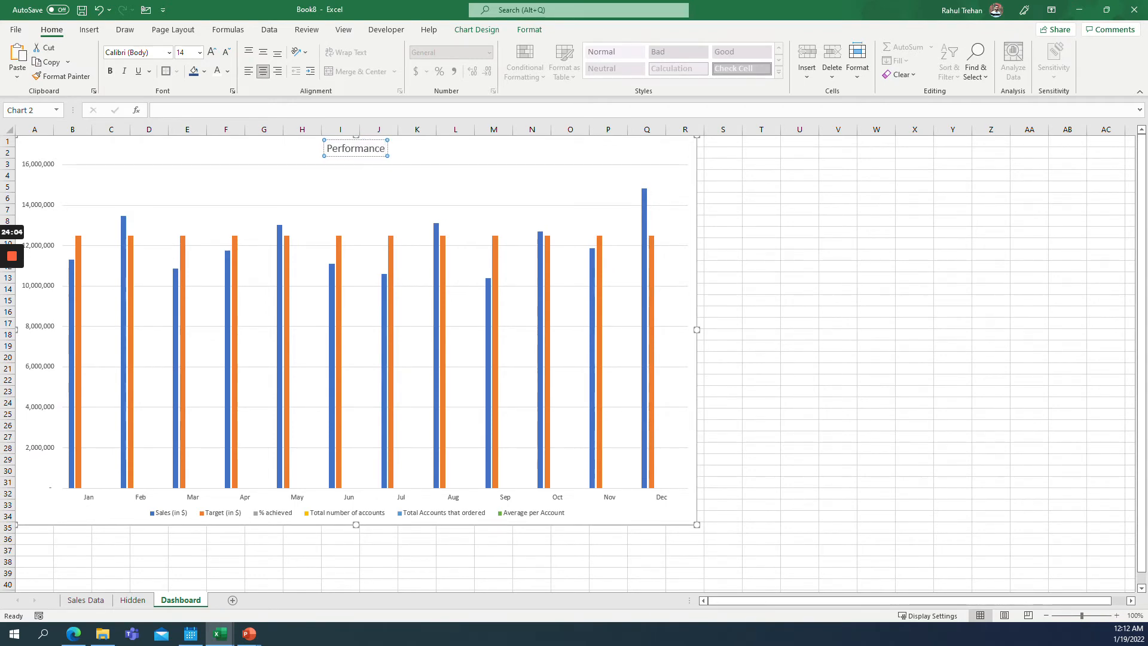
pyautogui.write(' Chart')
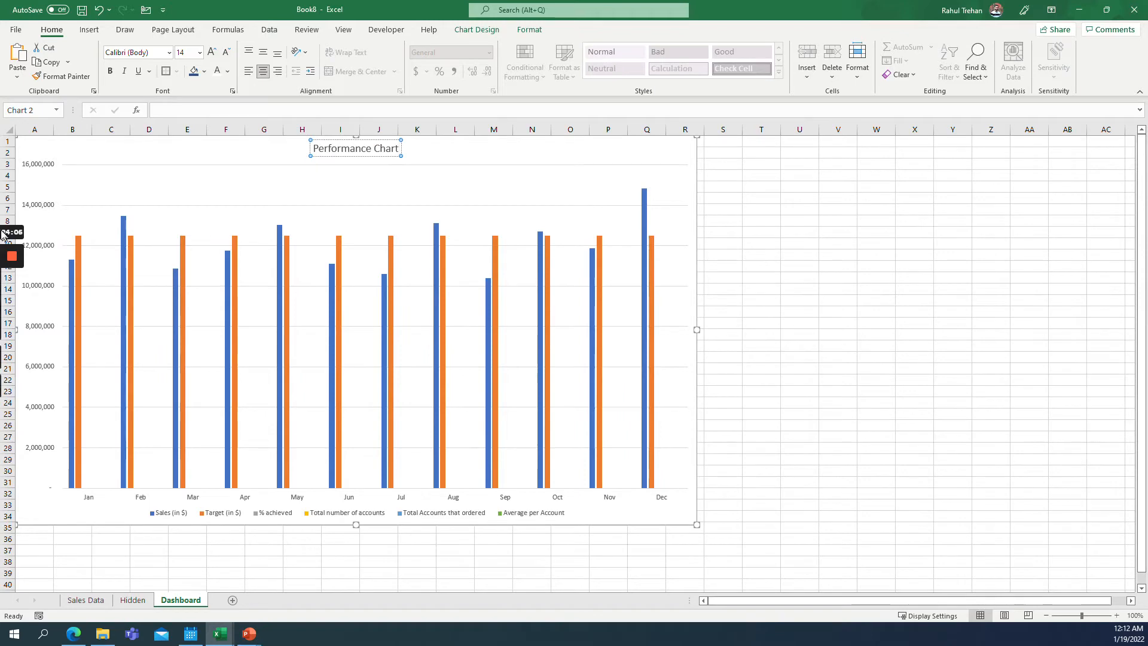
# Review the Sales and Target rows on the Hidden sheet, then return to the Dashboard sheet.
pyautogui.click(56, 169)
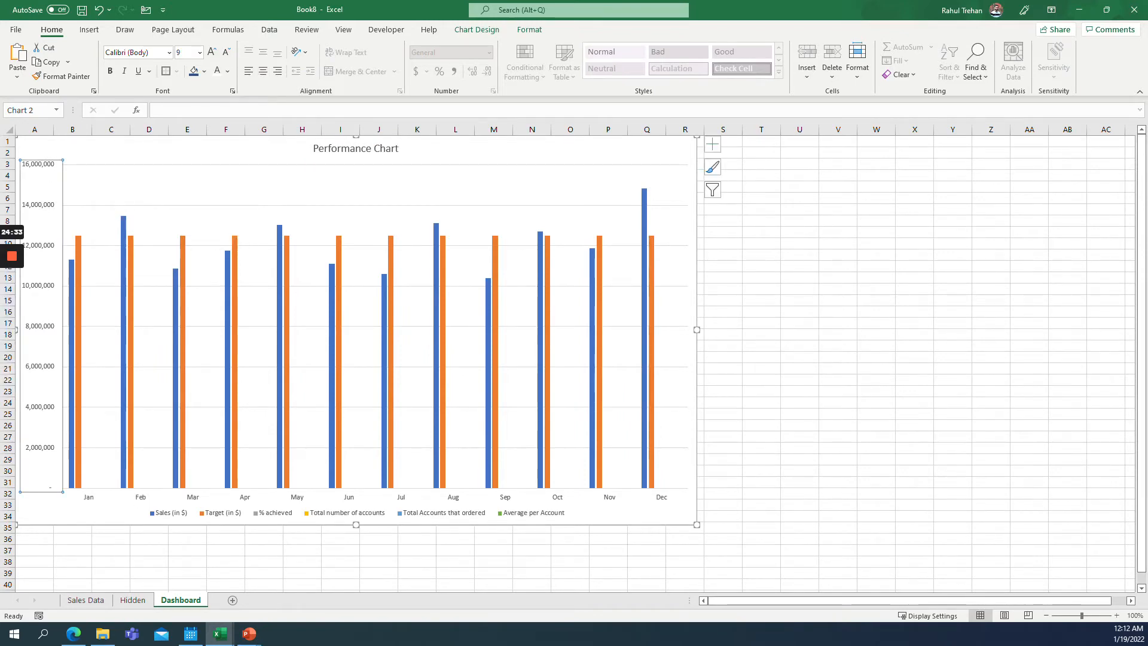
pyautogui.click(133, 600)
pyautogui.moveTo(176, 154); pyautogui.dragTo(721, 164)
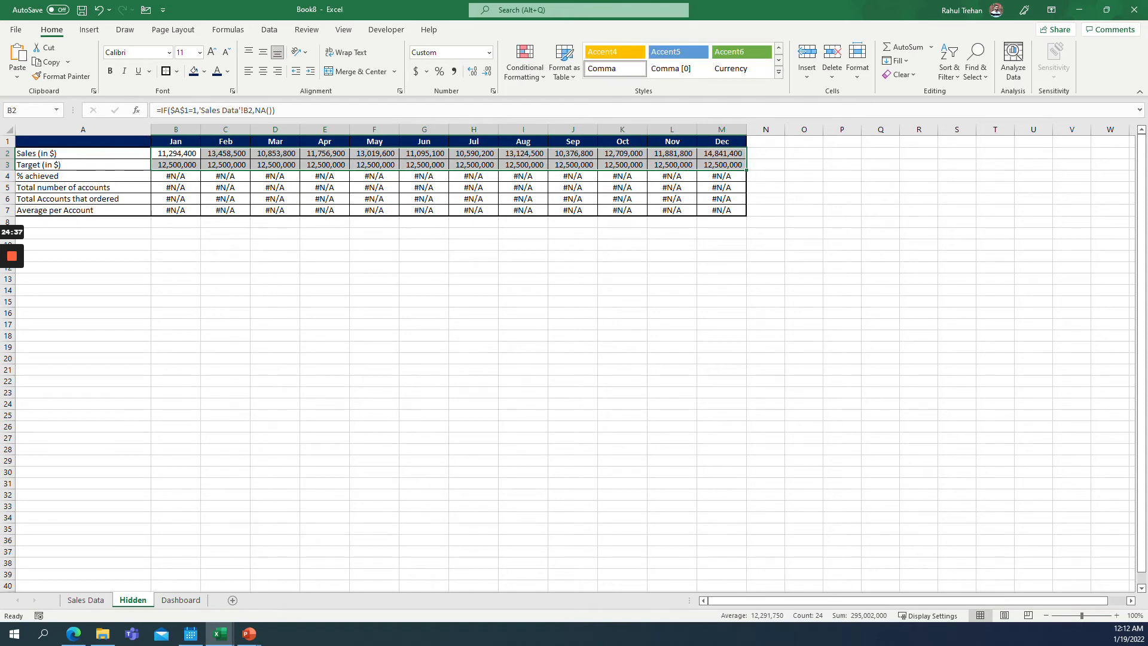
pyautogui.click(180, 600)
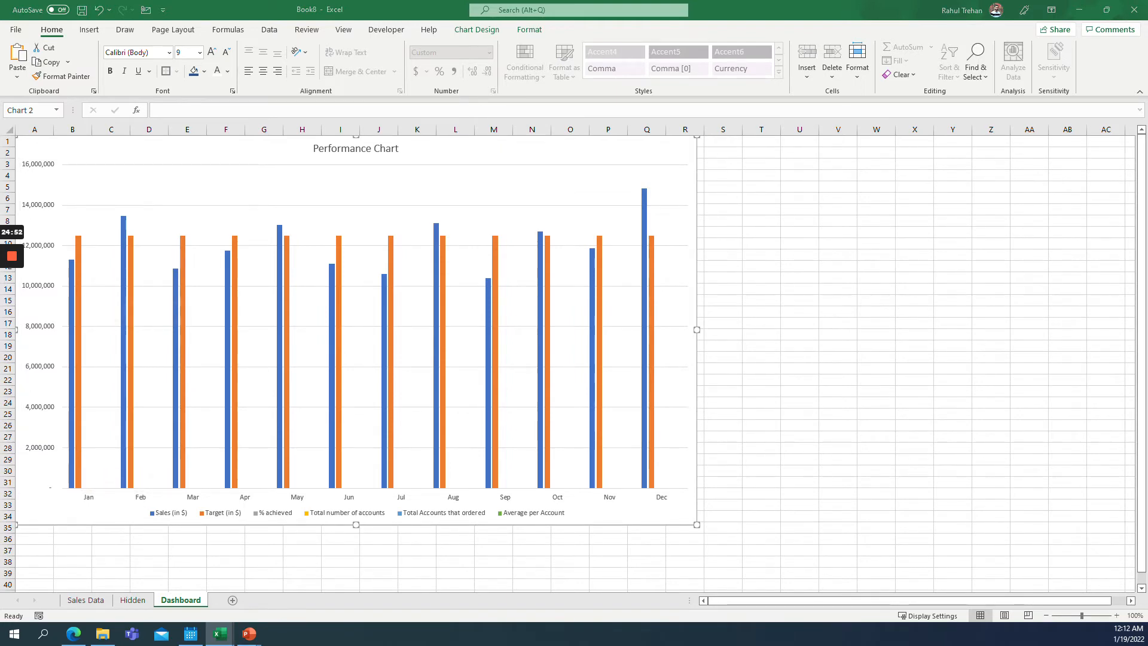
# Change the Target (in $) series to a Line chart plotted on the secondary axis.
pyautogui.rightClick(595, 238)
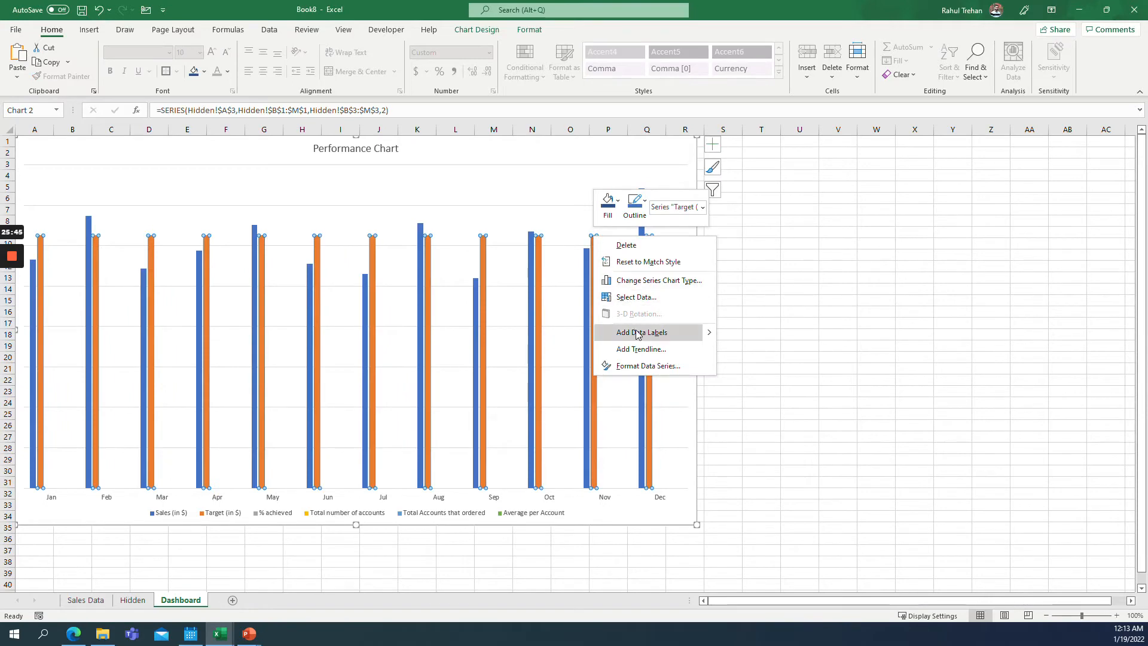
pyautogui.click(645, 280)
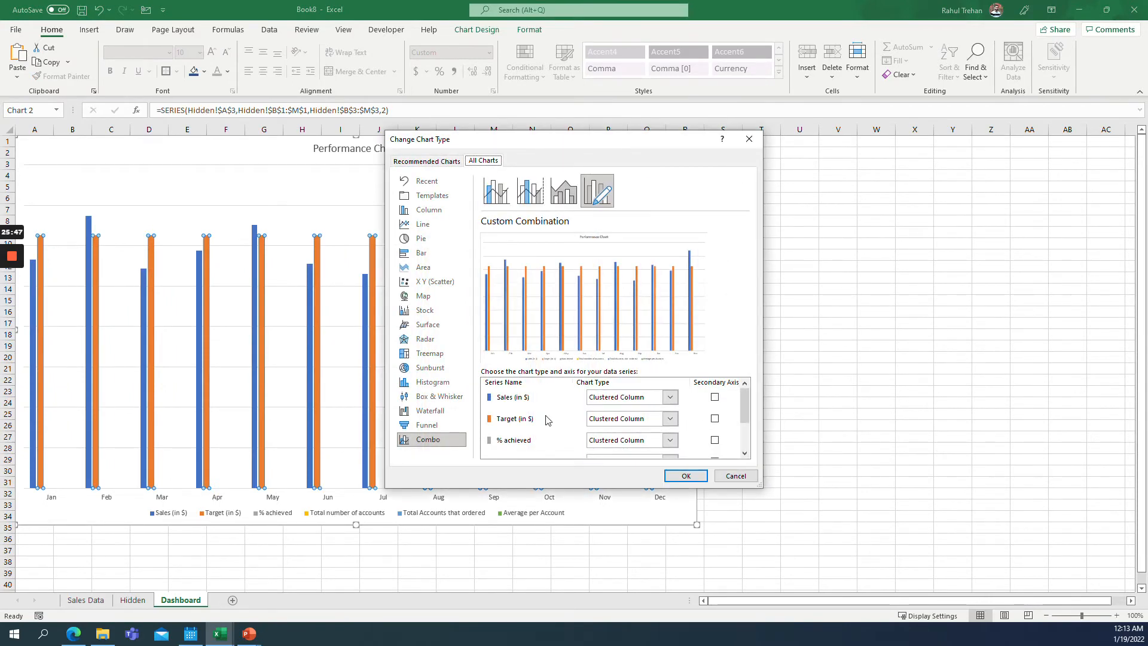
pyautogui.click(715, 418)
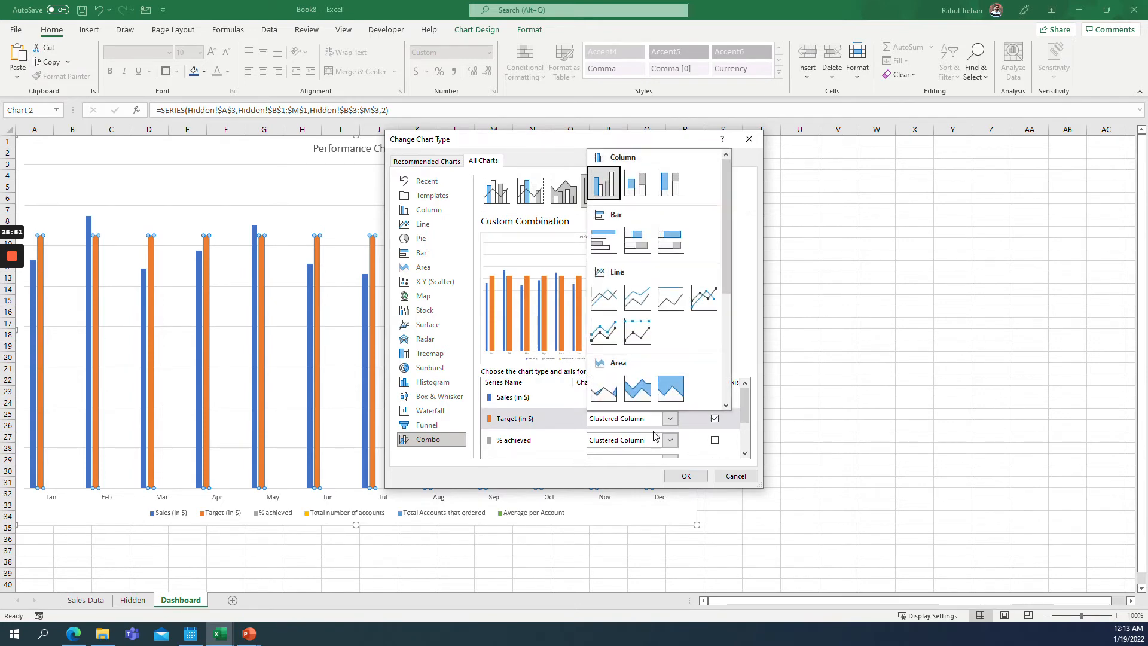
pyautogui.click(671, 418)
pyautogui.click(603, 305)
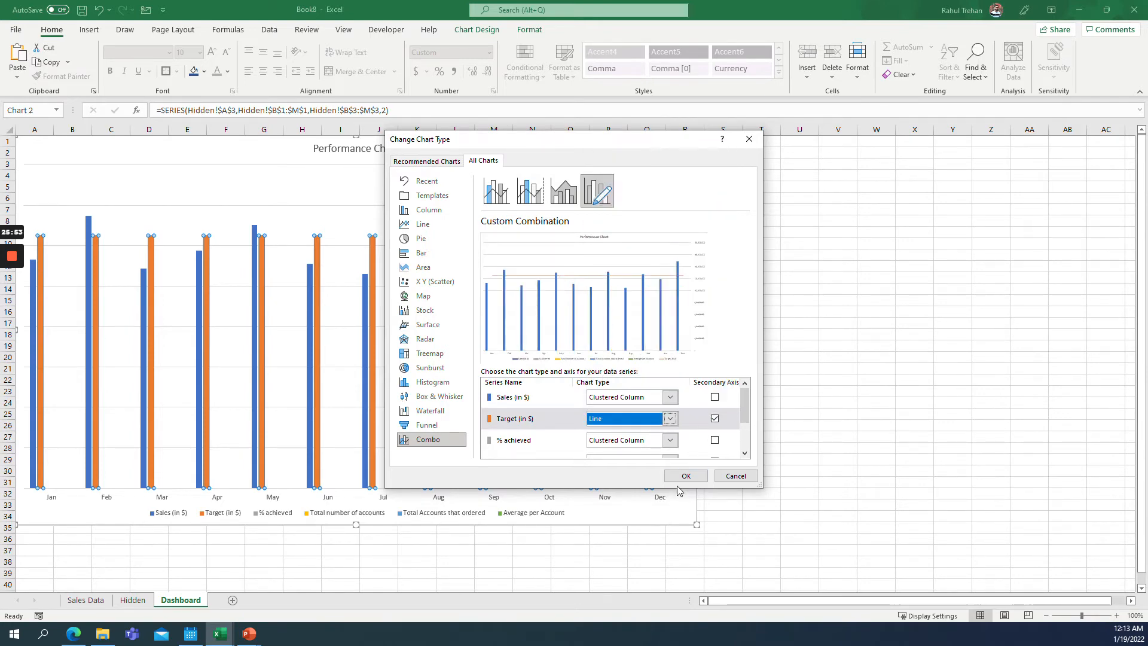
pyautogui.click(685, 476)
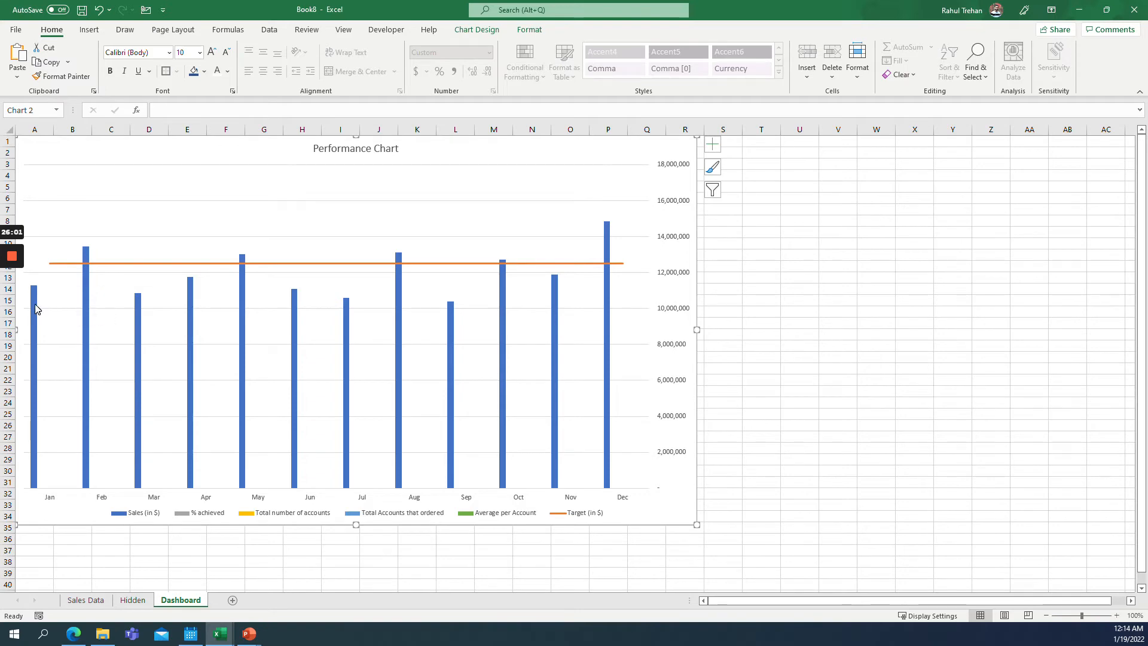
pyautogui.moveTo(36, 309)
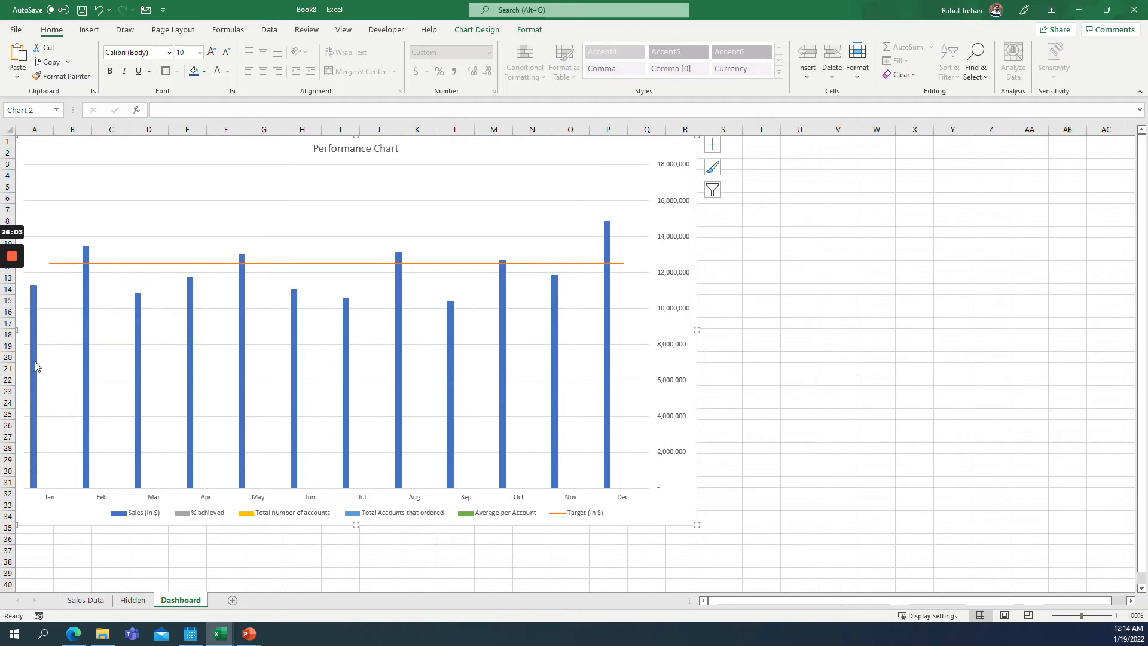
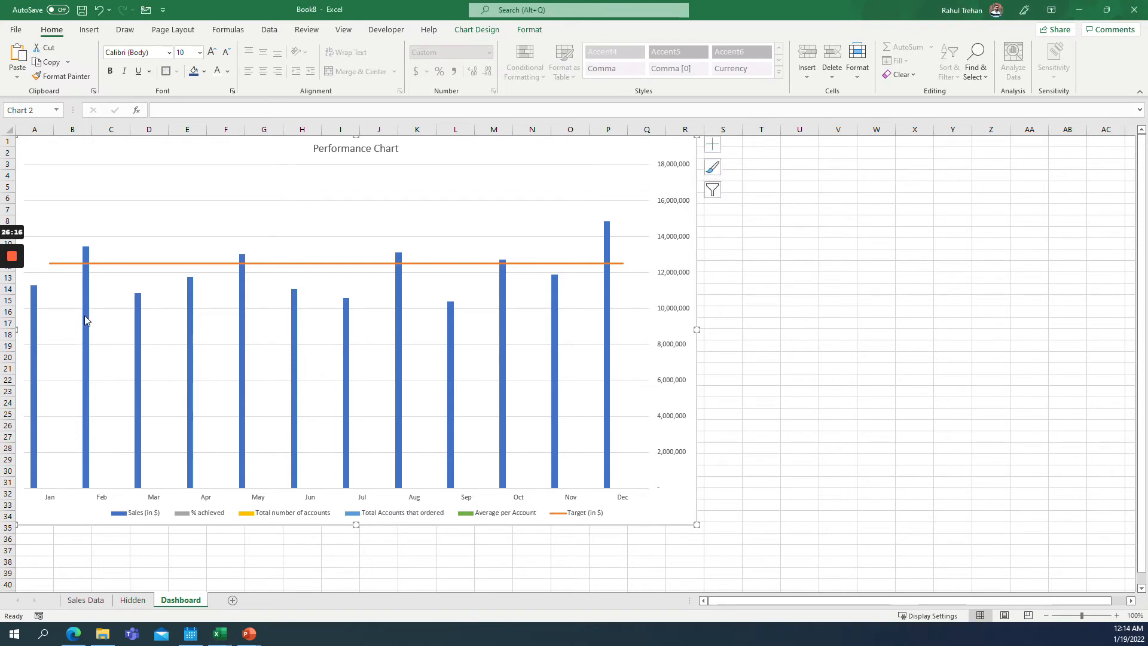
# Open the Sales series formatting and set its gap width to 20%.
pyautogui.rightClick(86, 332)
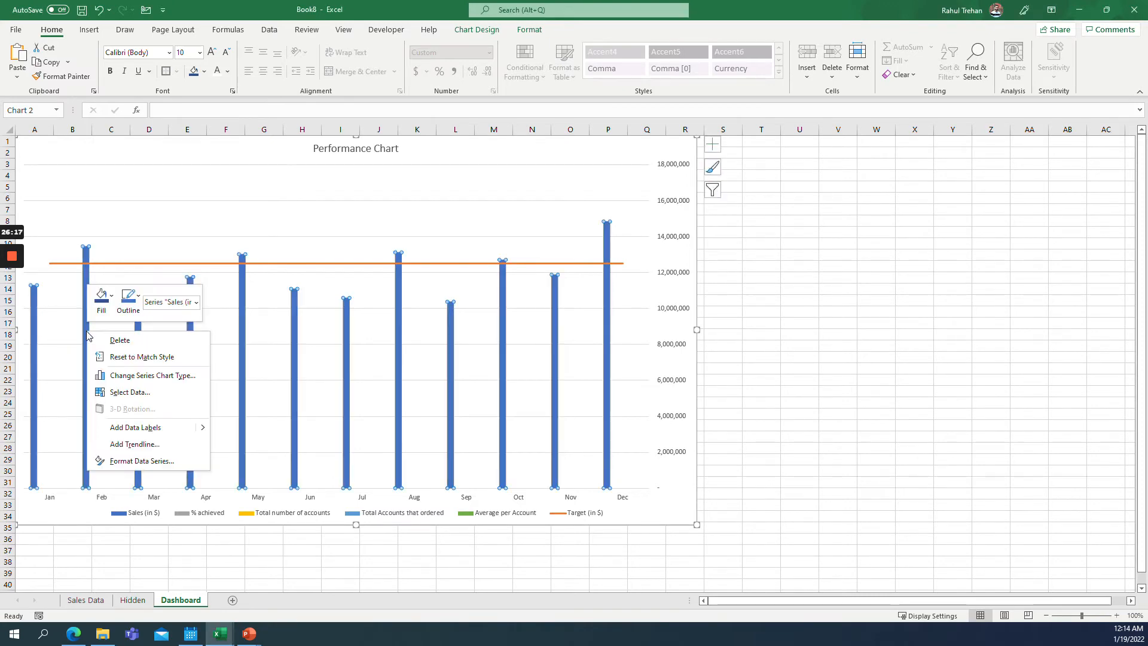
pyautogui.click(128, 462)
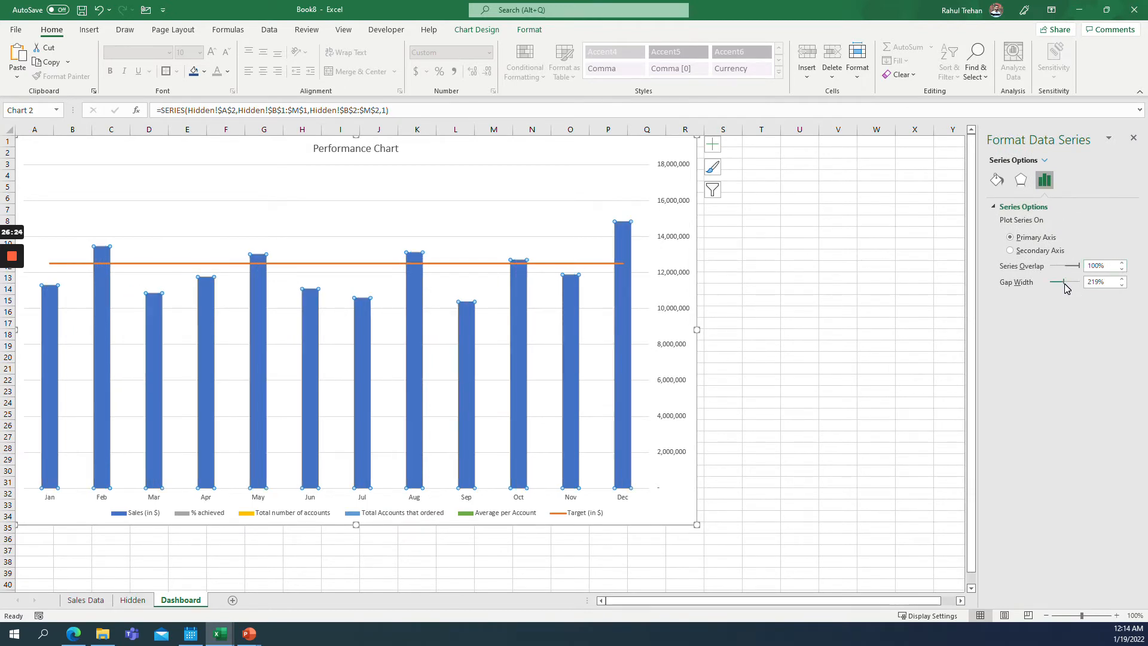
pyautogui.moveTo(1064, 283); pyautogui.dragTo(1049, 282)
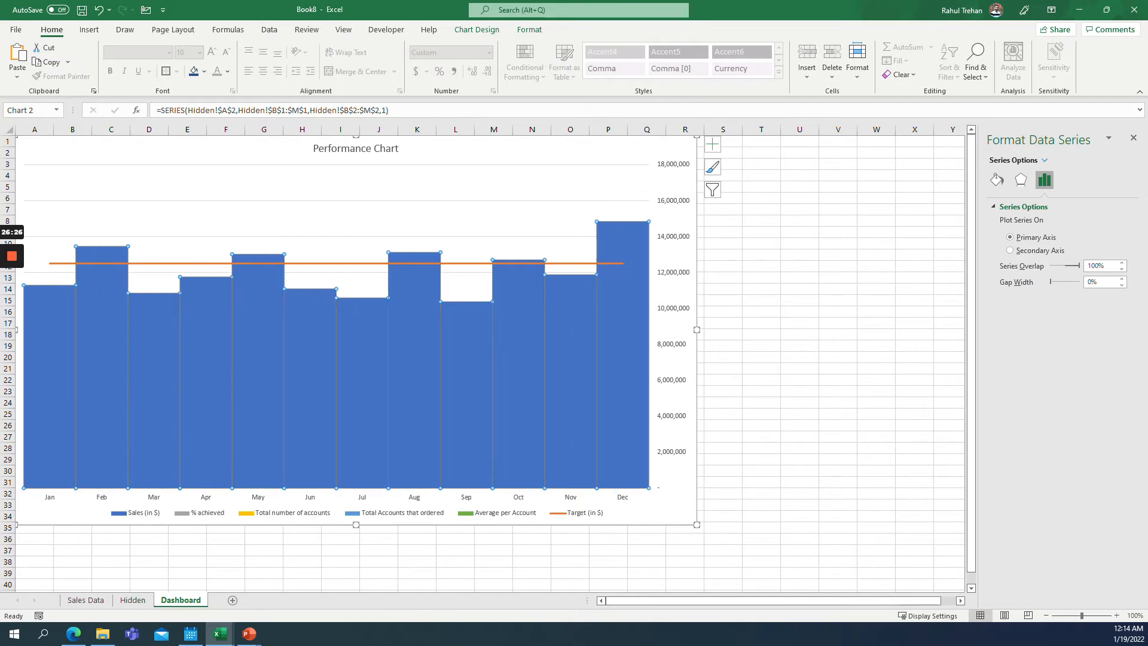
pyautogui.click(1061, 282)
pyautogui.click(1060, 281)
pyautogui.click(1061, 282)
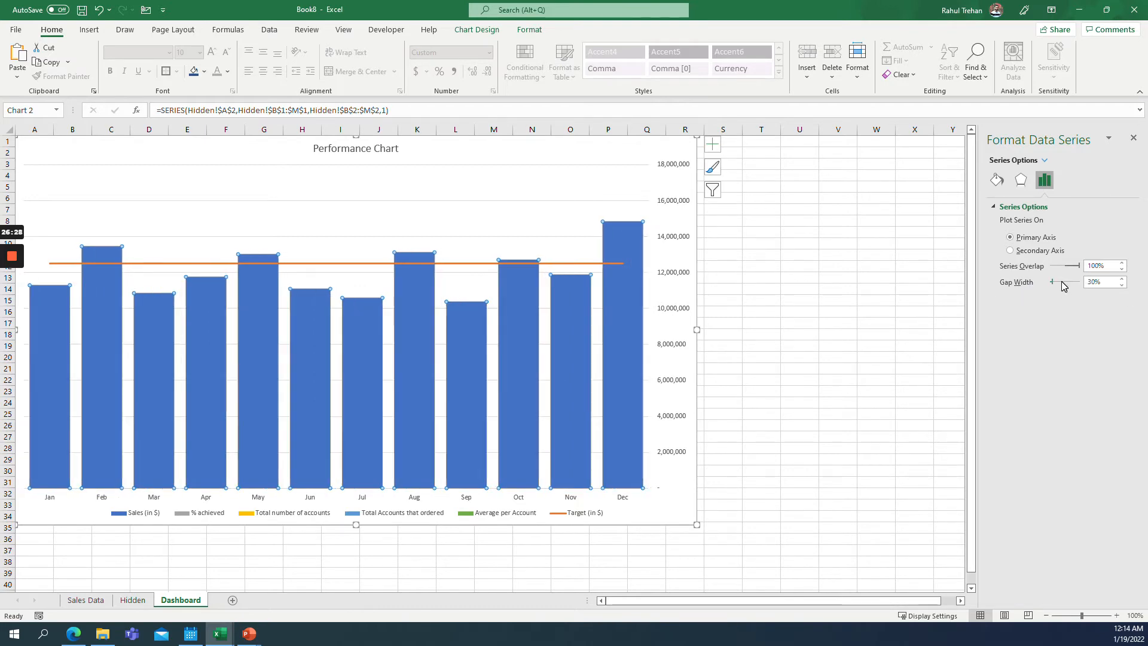
pyautogui.click(1054, 282)
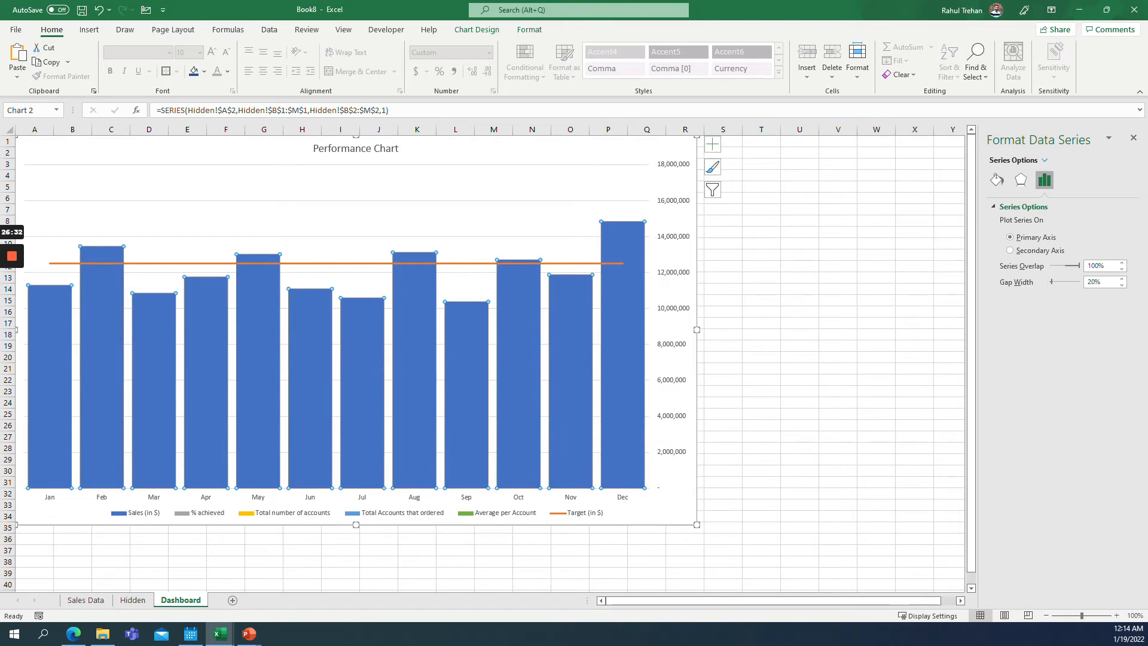
# Add data labels to the Sales (in $) columns.
pyautogui.rightClick(44, 290)
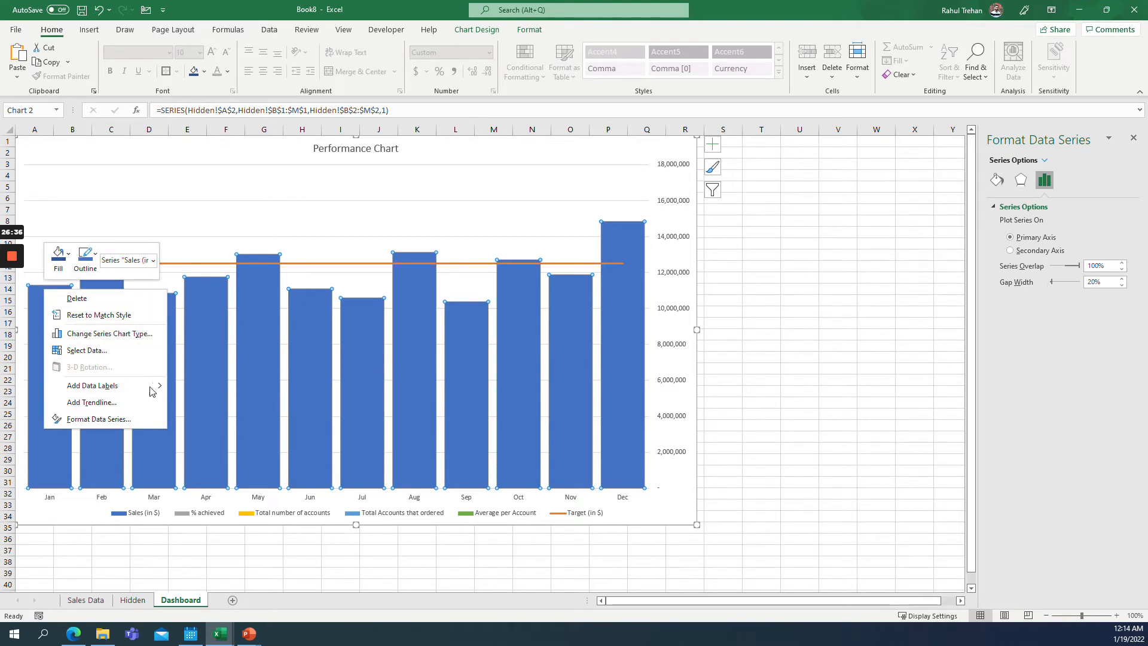
pyautogui.moveTo(158, 389)
pyautogui.click(209, 388)
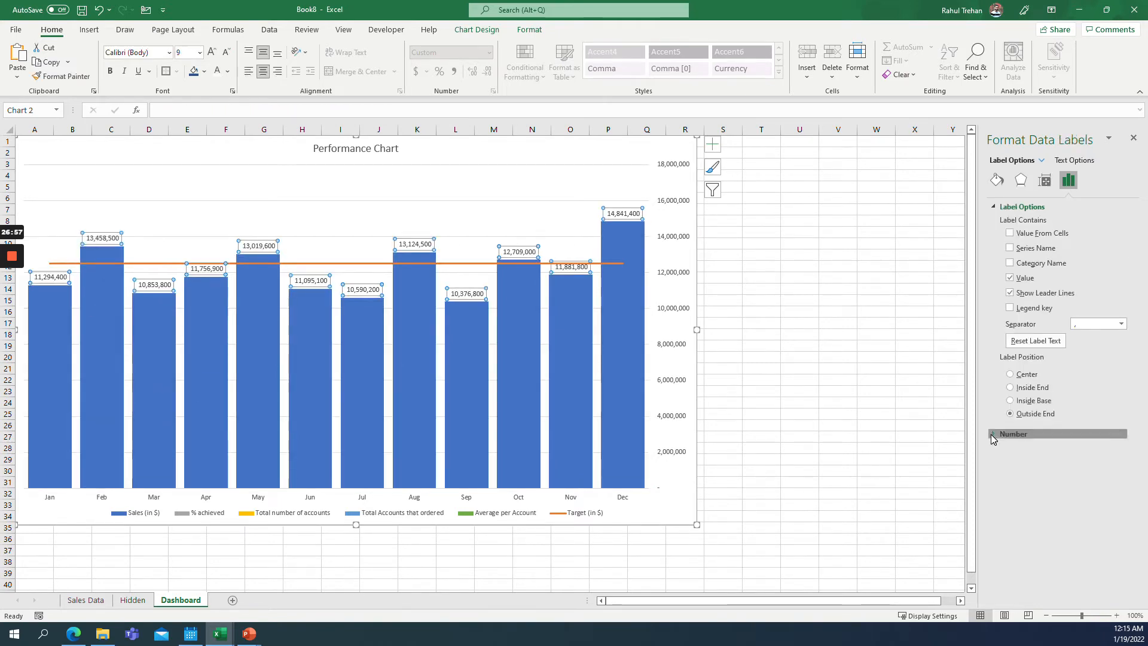
# Format the Sales data labels with the Custom number format #,##,"M".
pyautogui.click(1017, 434)
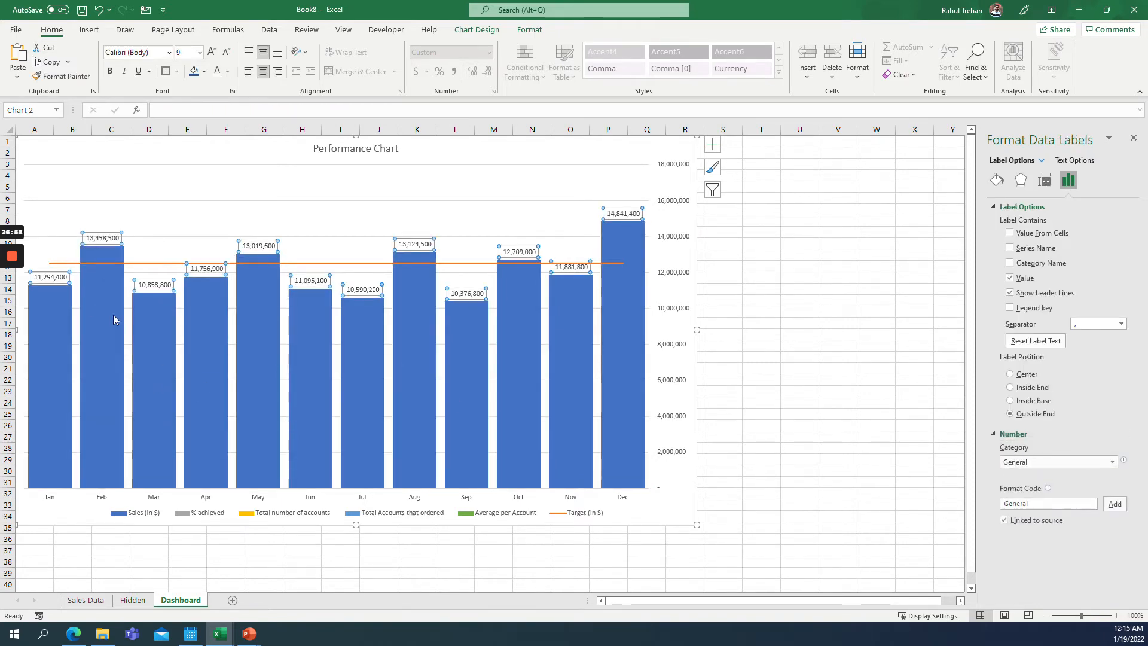
pyautogui.click(1030, 465)
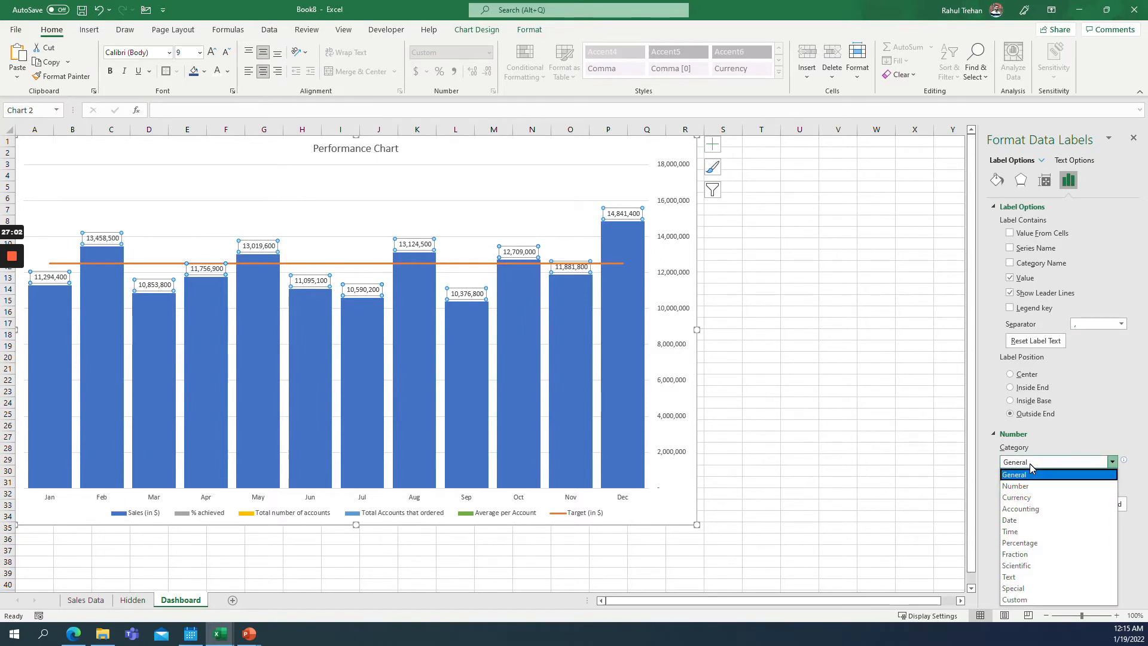
pyautogui.click(1029, 601)
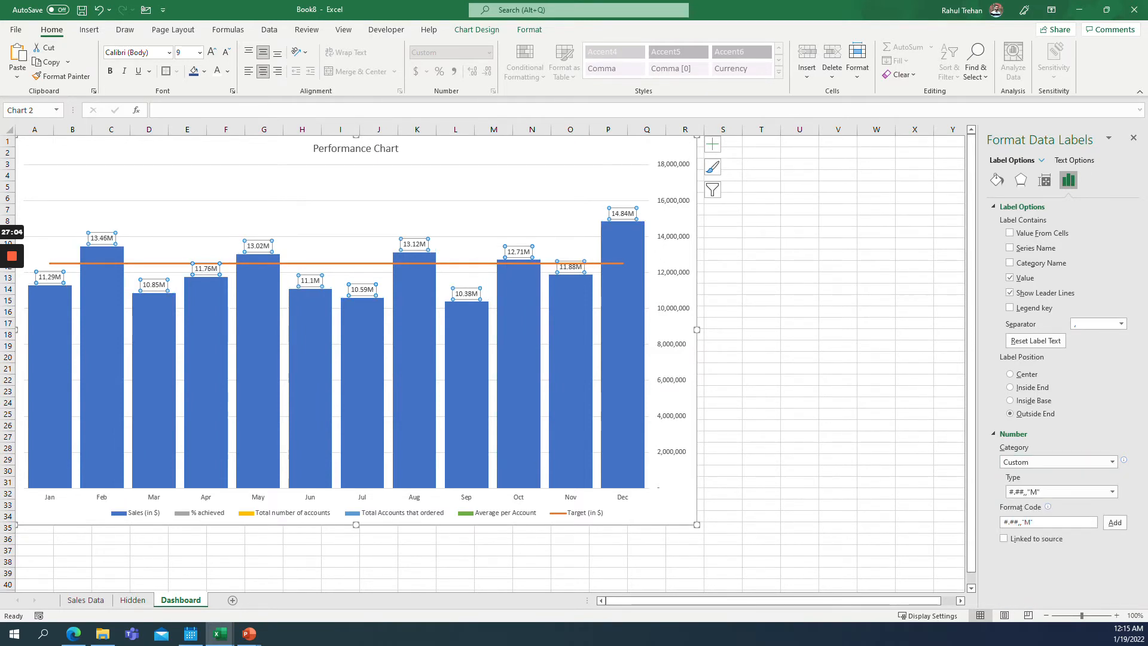
pyautogui.click(1050, 494)
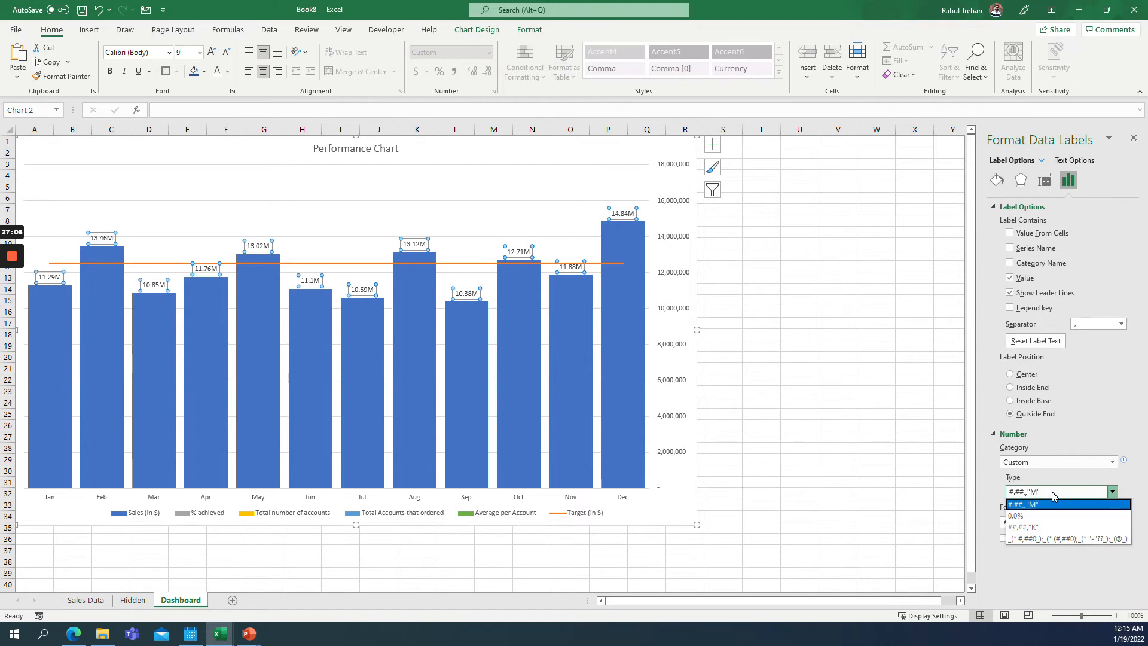
pyautogui.click(1052, 493)
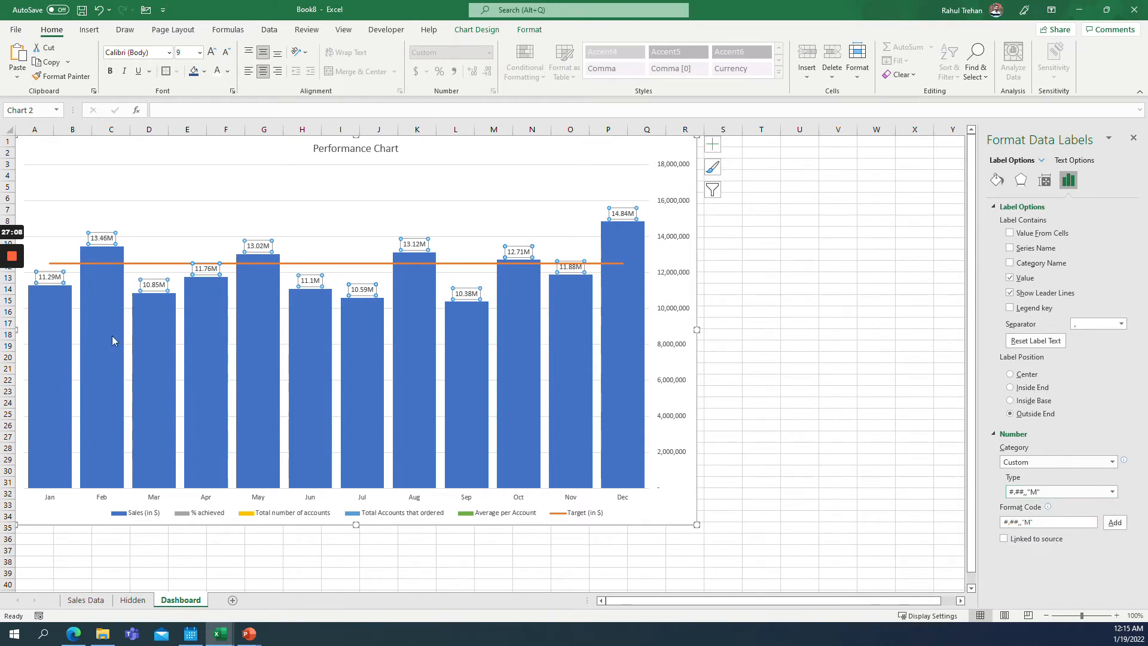
# Make the Sales data labels bold and position them at Inside Base.
pyautogui.hotkey('ctrl', 'b')
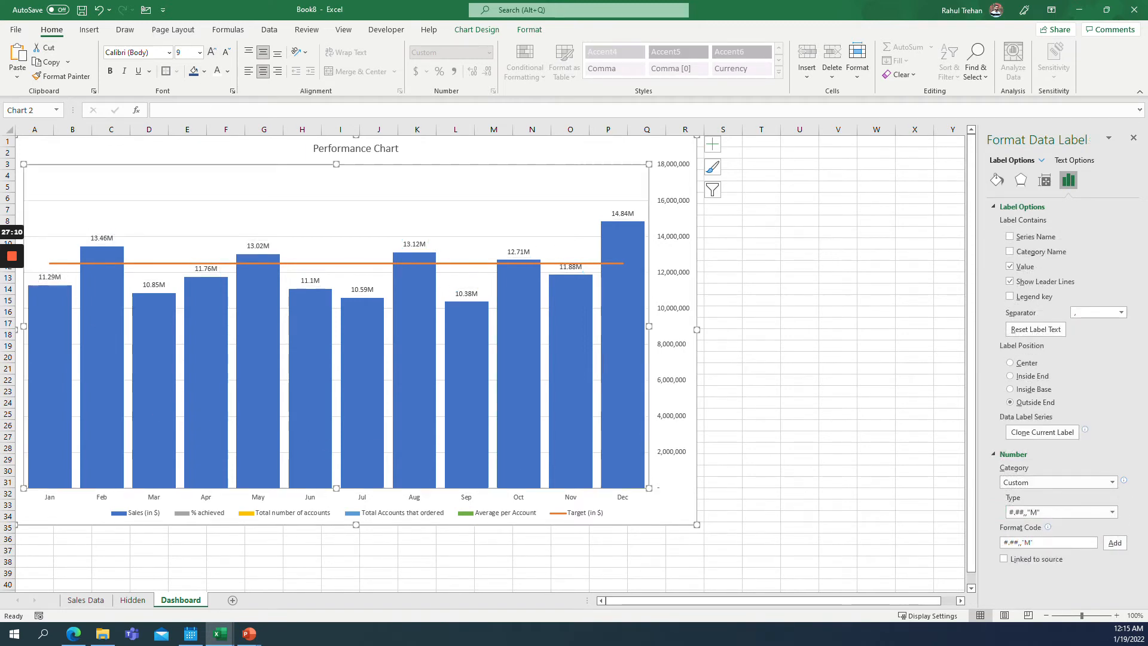
pyautogui.click(997, 207)
pyautogui.click(997, 223)
pyautogui.click(1010, 207)
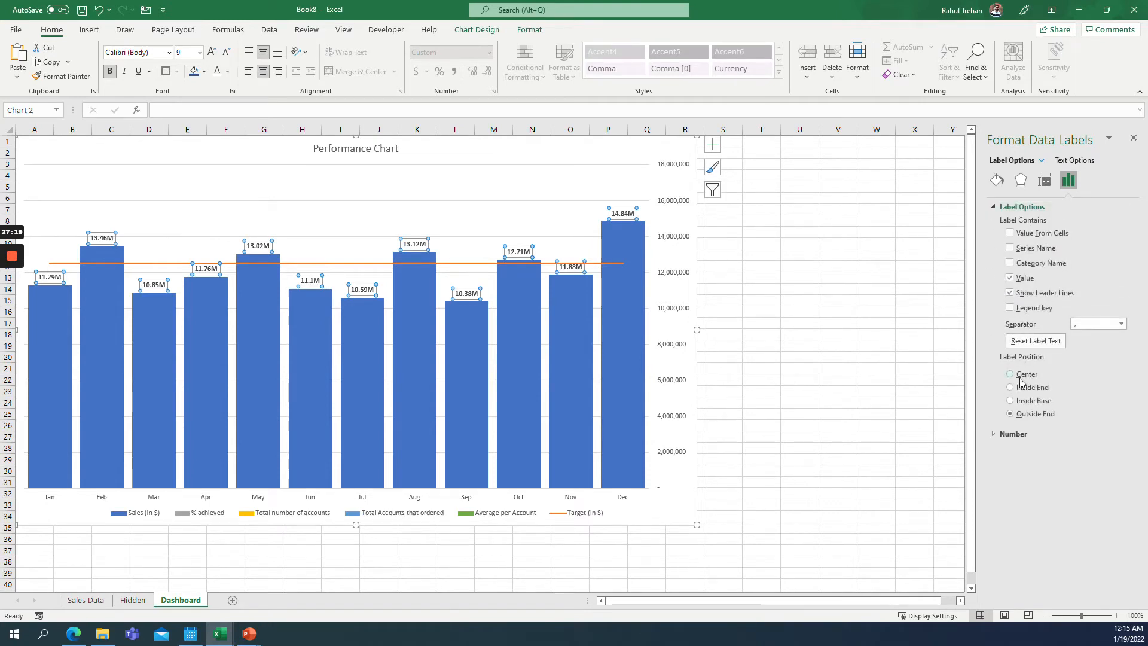
pyautogui.click(1011, 400)
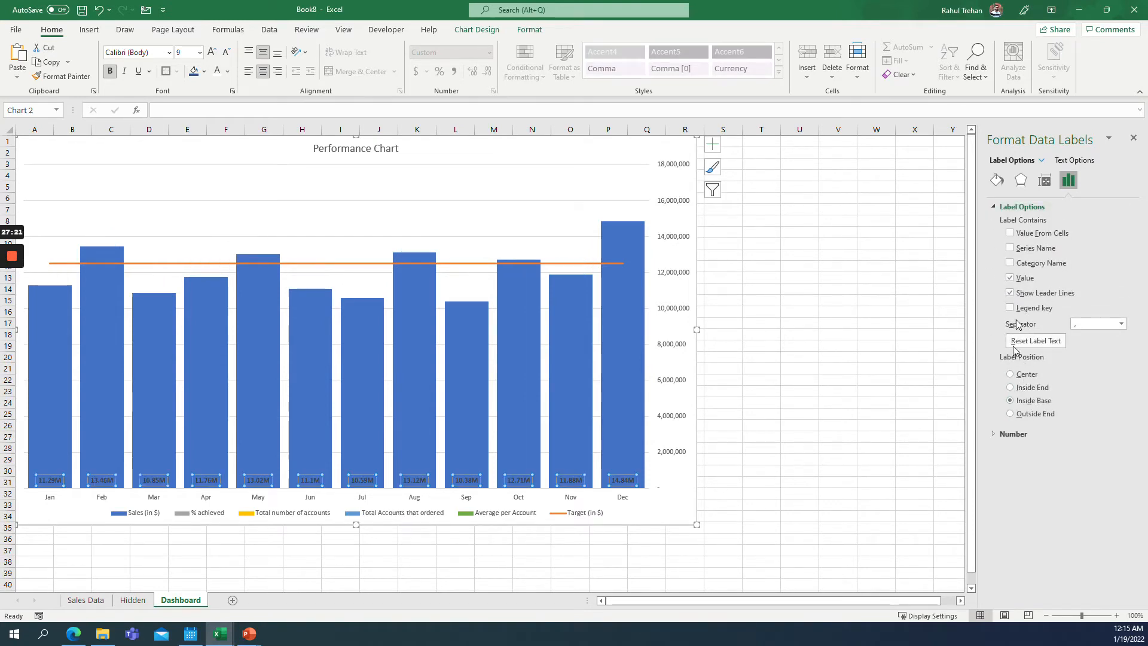
# Set the Sales data labels' text direction to Rotate all text 270°.
pyautogui.click(1045, 180)
pyautogui.click(1097, 254)
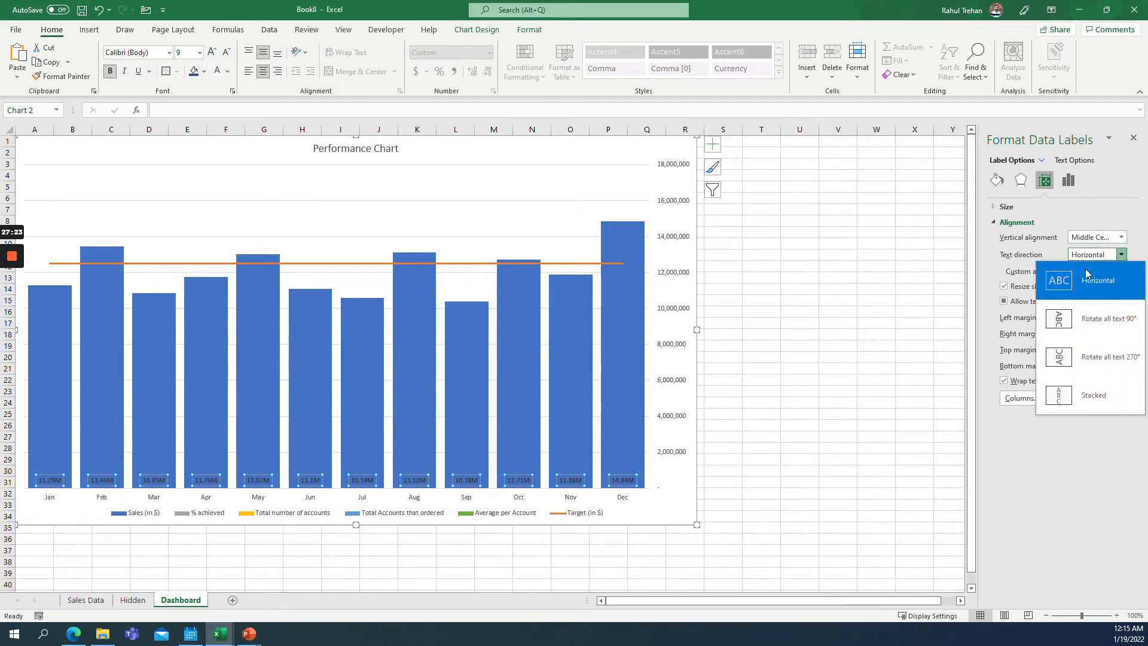
pyautogui.click(1083, 356)
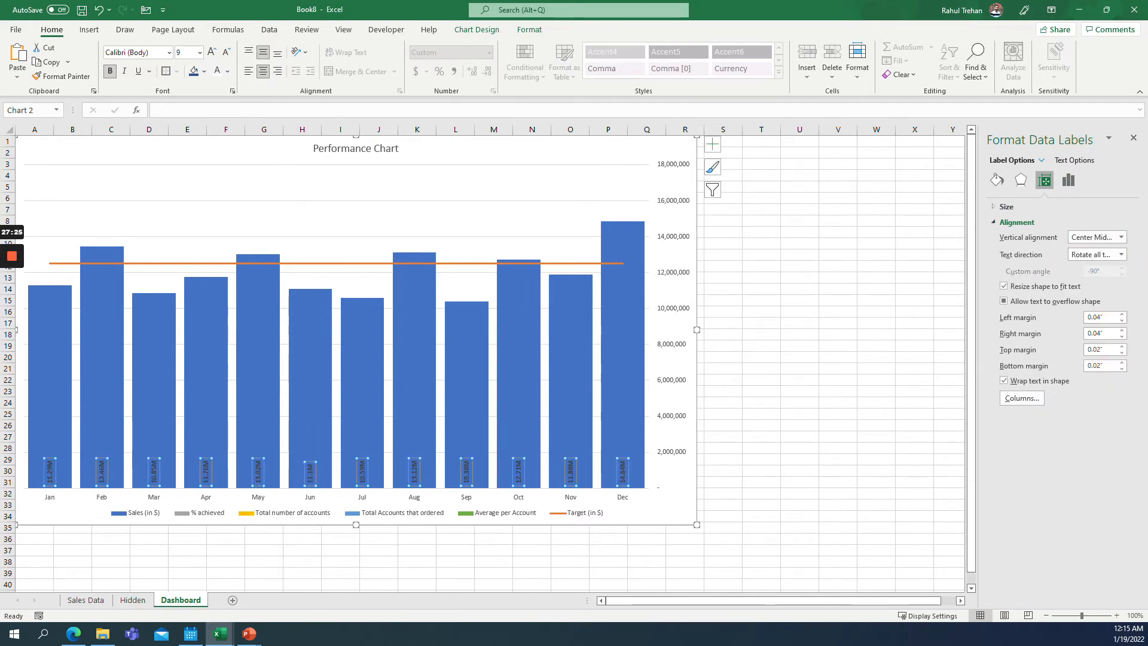
# Increase the Sales data labels' font size to 14.
pyautogui.click(212, 53)
pyautogui.click(211, 52)
pyautogui.click(212, 53)
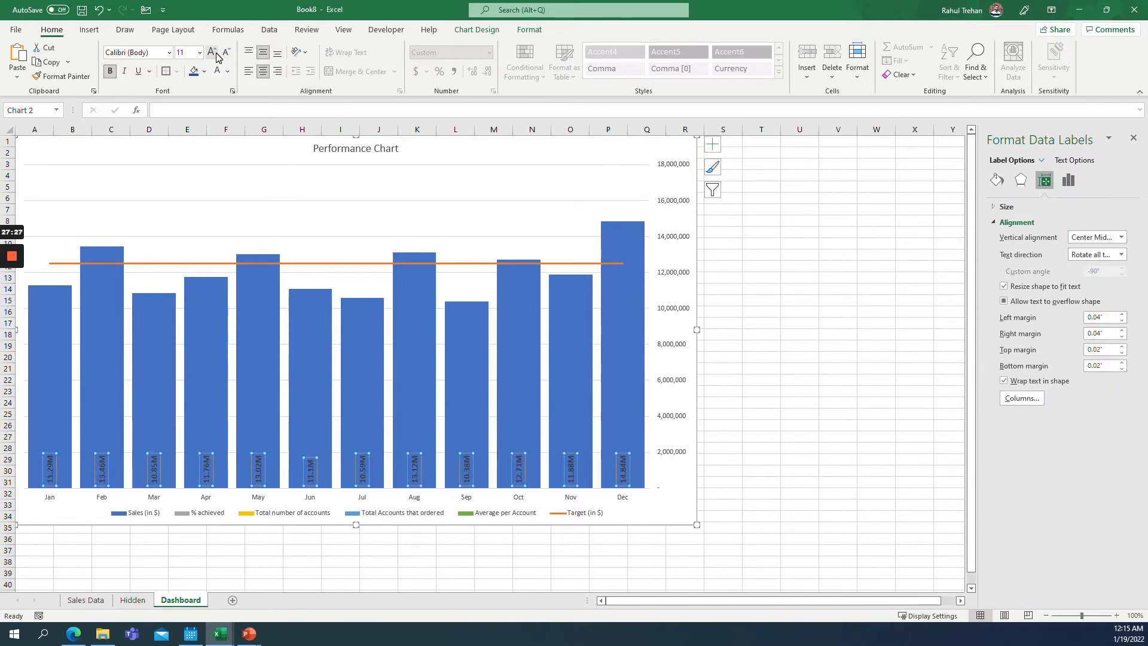
pyautogui.click(212, 53)
pyautogui.click(212, 52)
pyautogui.click(228, 53)
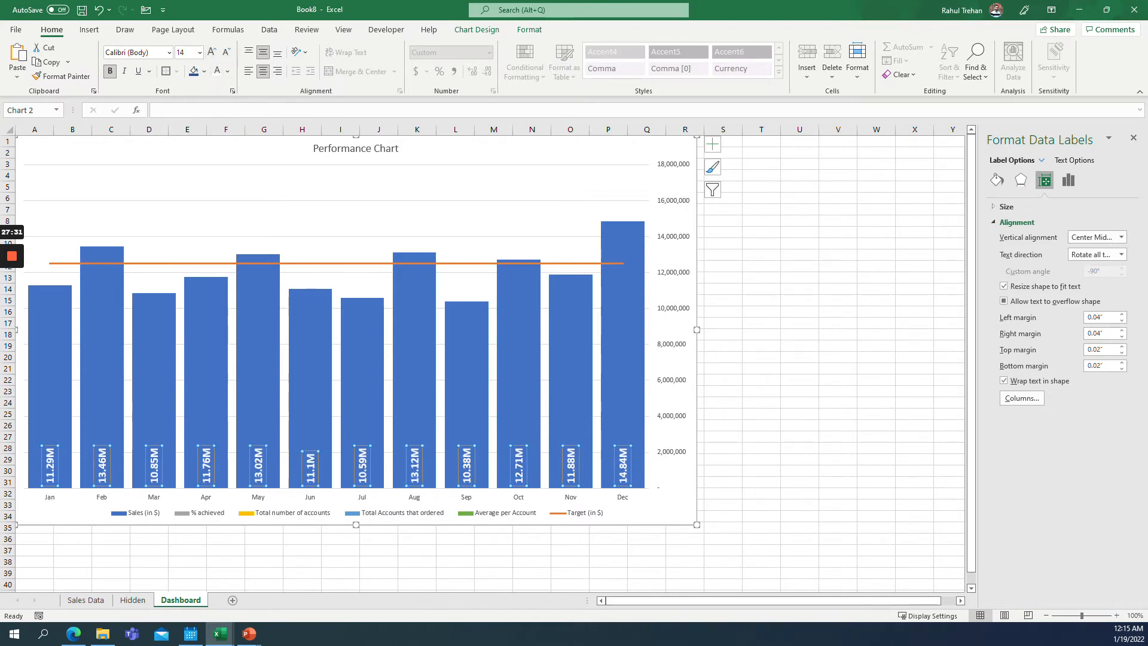
# Add data labels to the Target (in $) line.
pyautogui.click(399, 248)
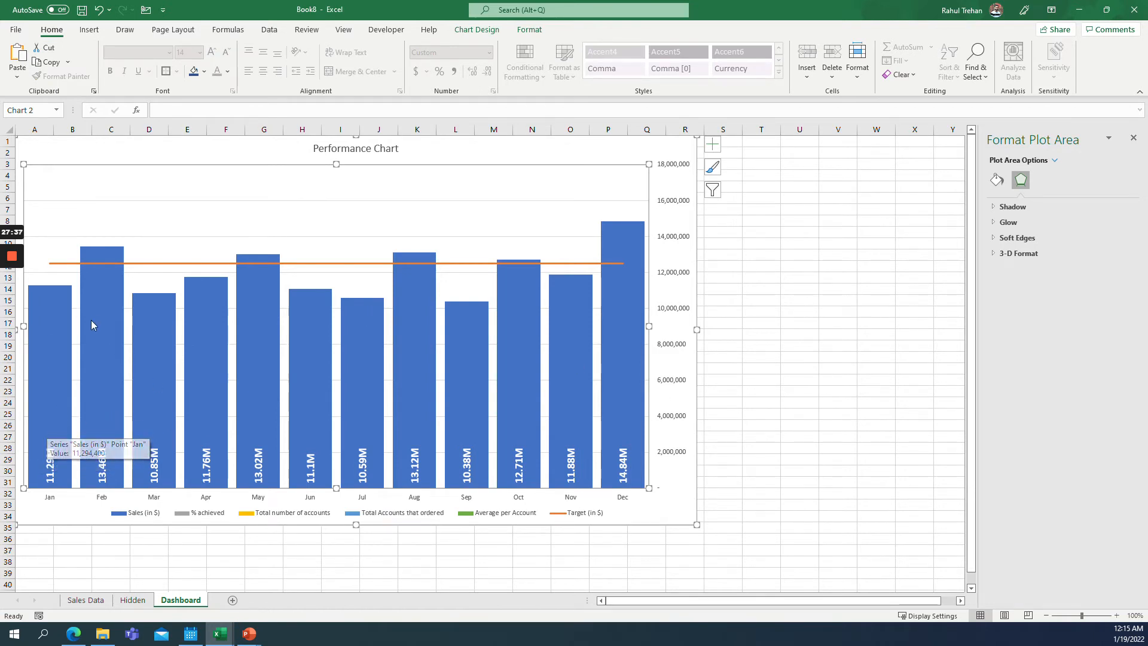
pyautogui.click(57, 264)
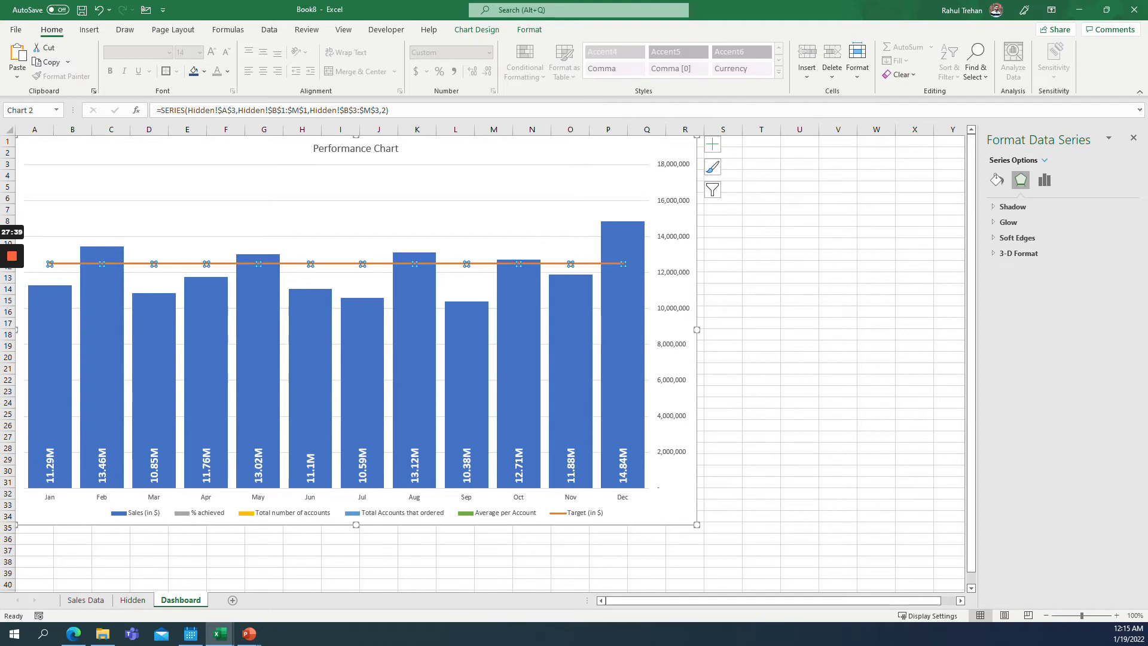
pyautogui.moveTo(619, 267)
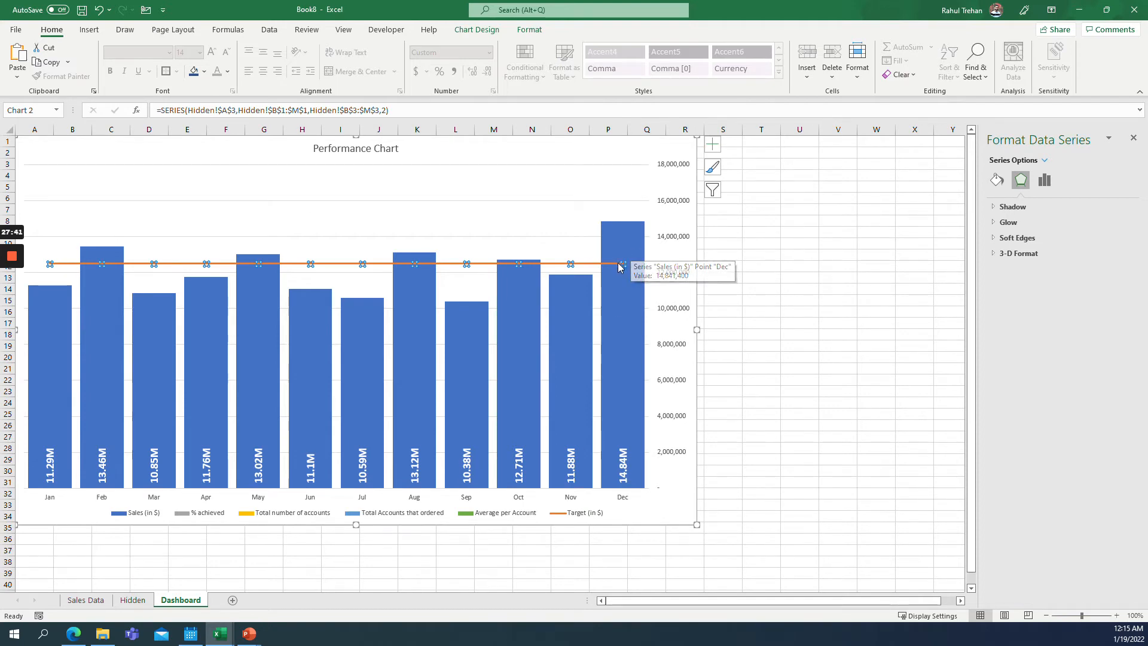
pyautogui.rightClick(571, 264)
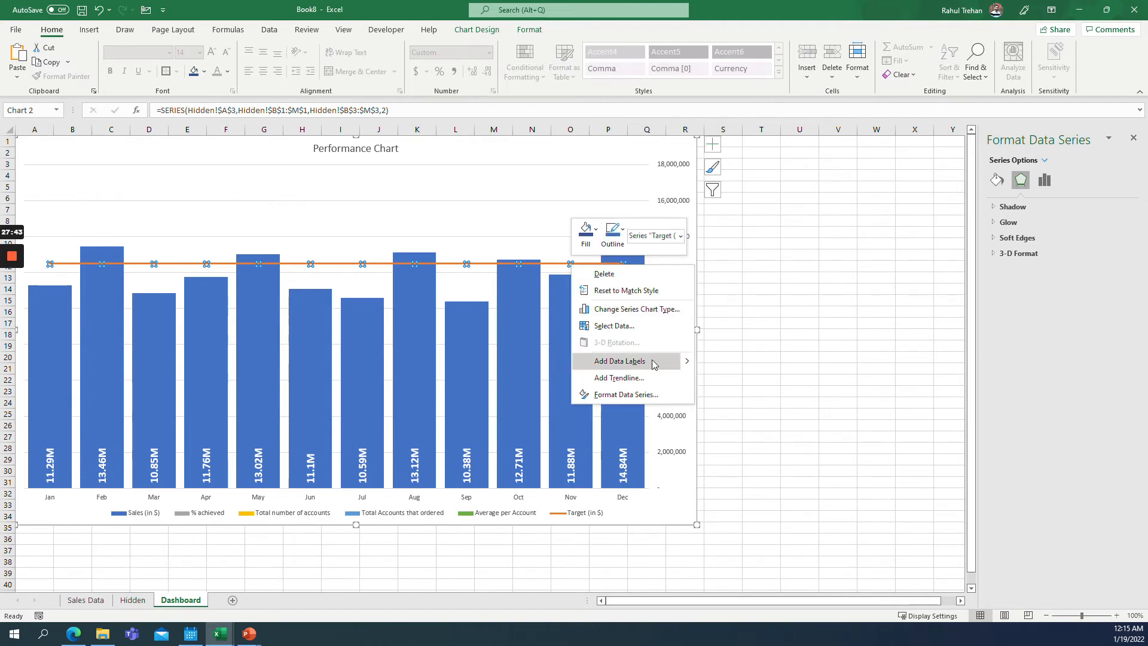
pyautogui.click(718, 362)
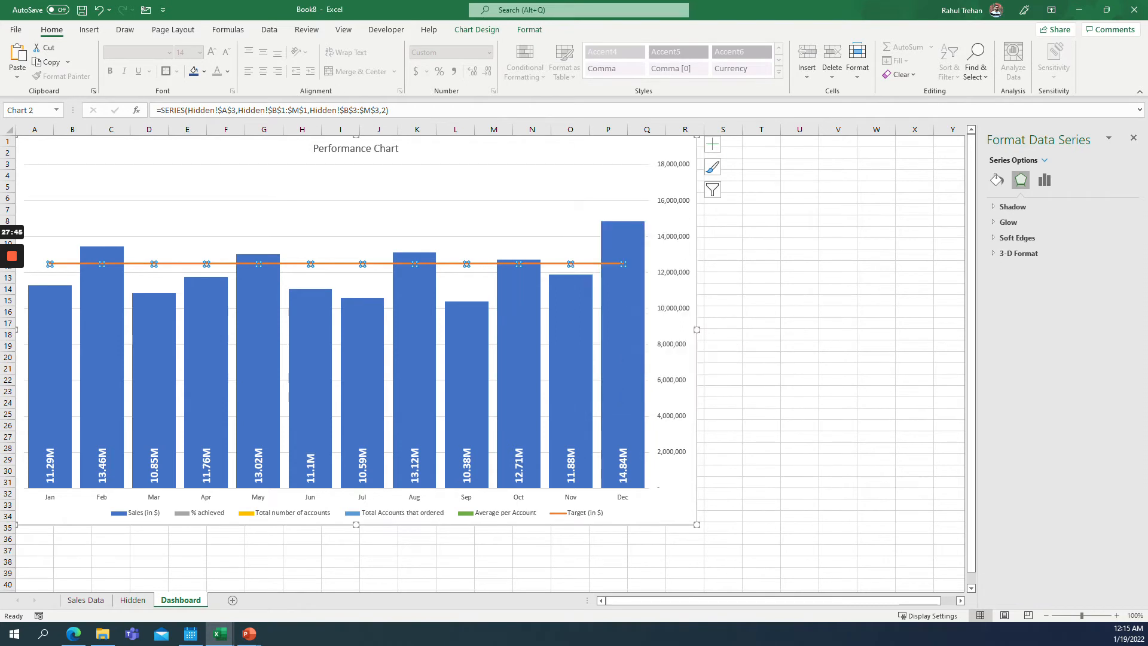
# Format the Target data labels with the Custom number format #,##,"M".
pyautogui.click(647, 264)
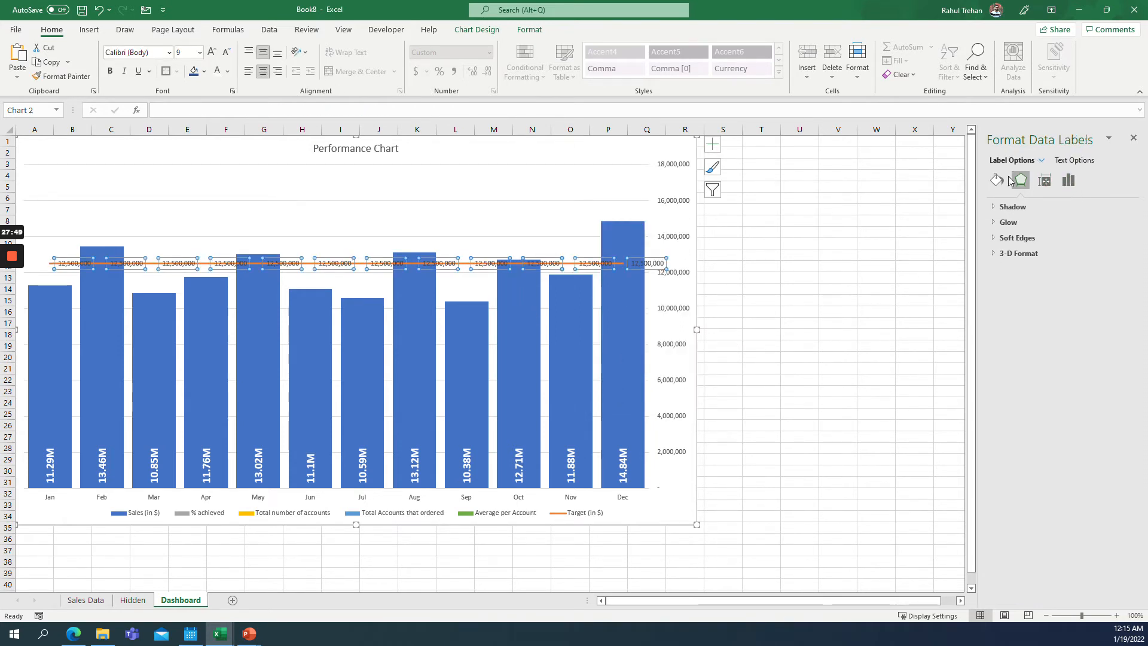
pyautogui.click(1065, 182)
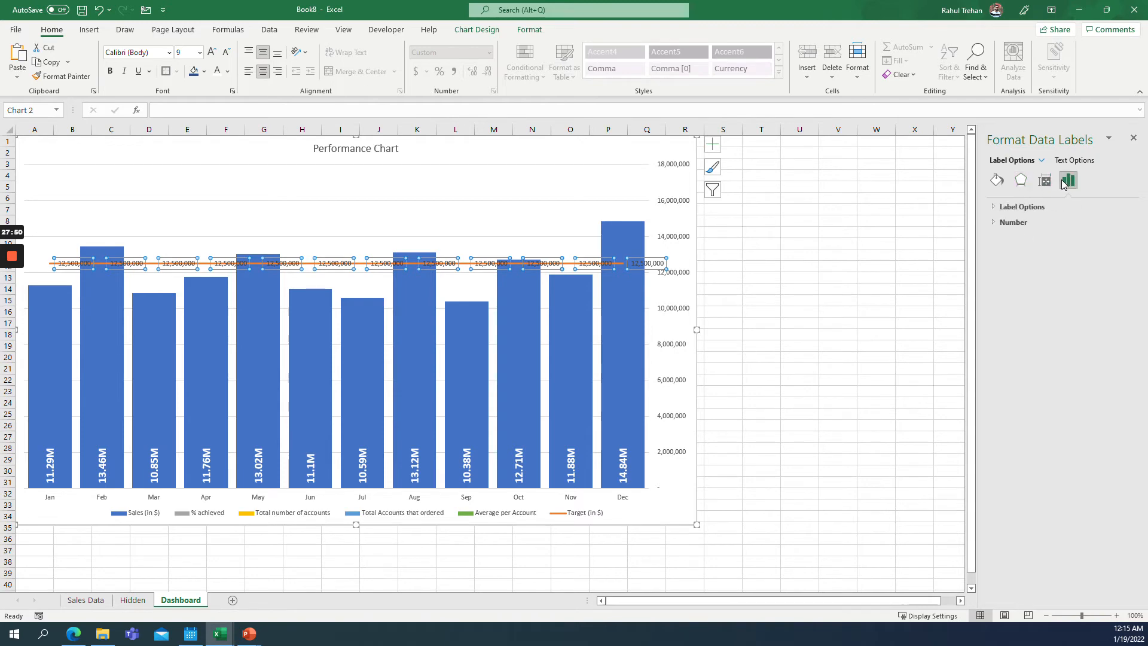
pyautogui.click(1011, 222)
pyautogui.click(1047, 250)
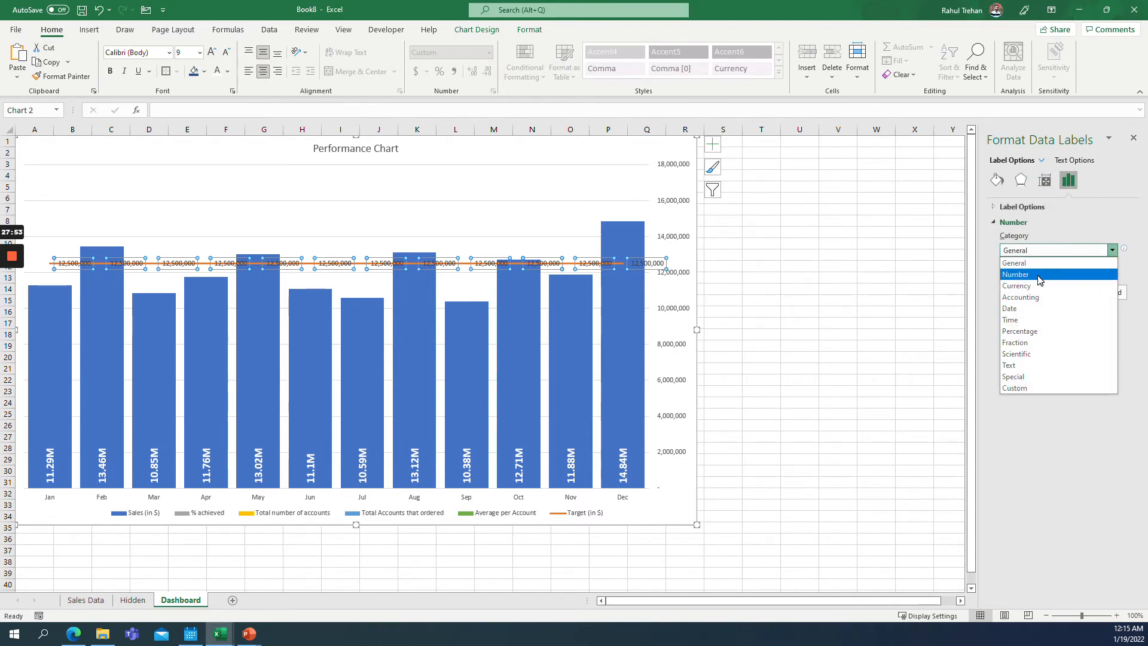
pyautogui.click(1028, 386)
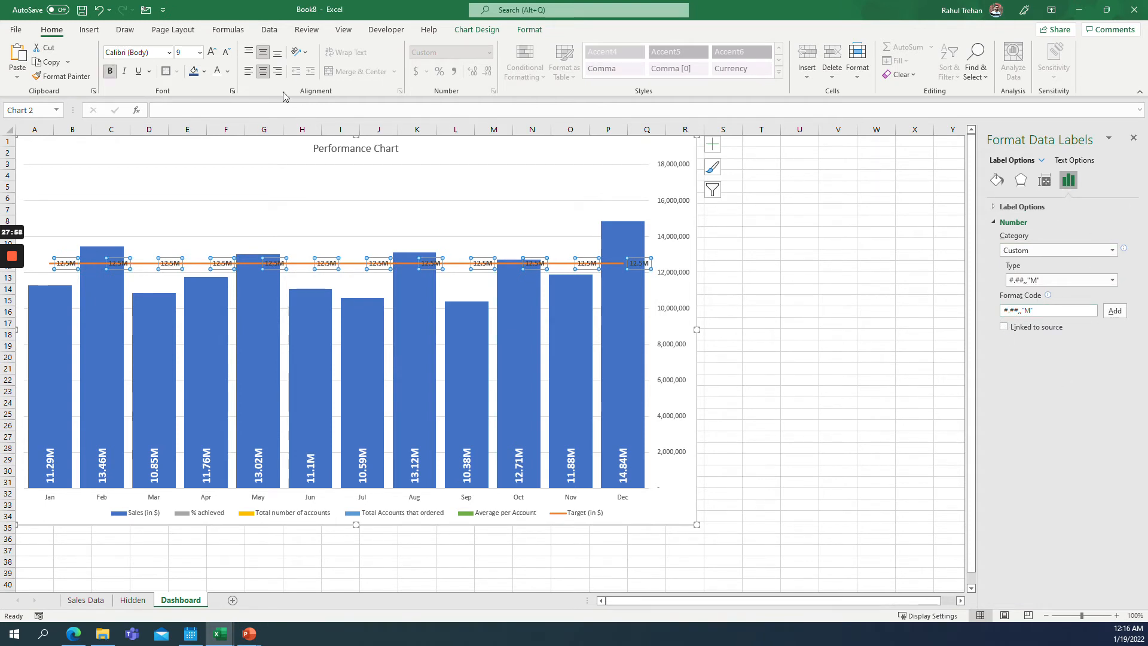
# Set the Target data labels' font size to 14.
pyautogui.click(201, 54)
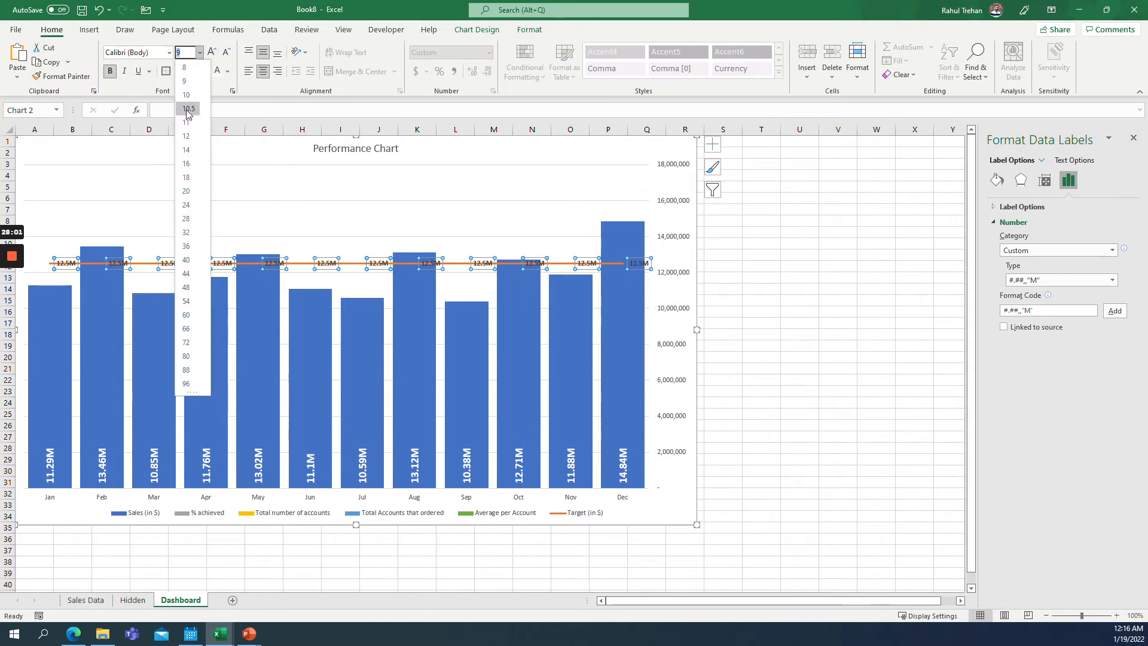
pyautogui.click(187, 136)
pyautogui.click(143, 218)
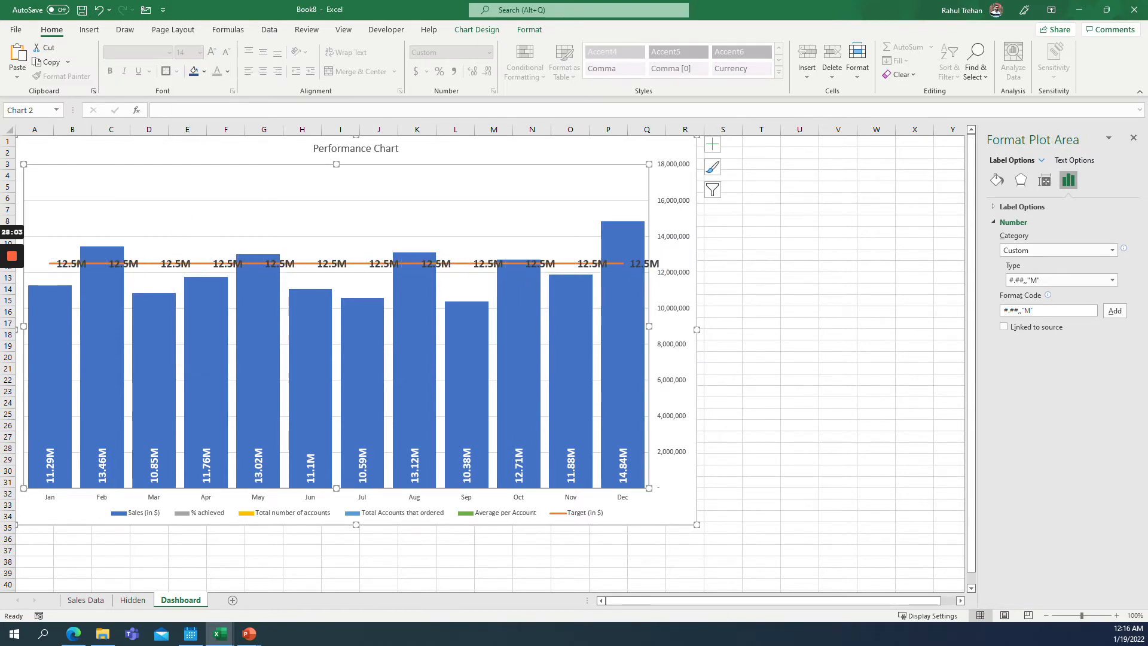
# Delete every Target data label except the one at Dec.
pyautogui.click(72, 263)
pyautogui.click(72, 264)
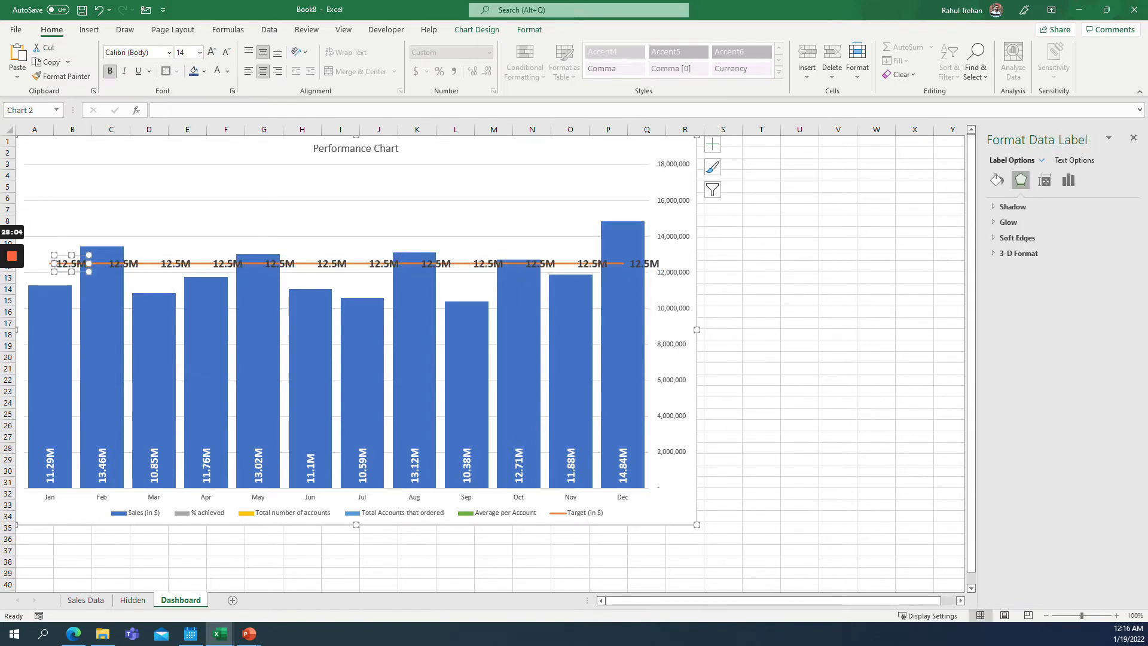
pyautogui.press('Delete')
pyautogui.press('Delete')
pyautogui.press('Delete')
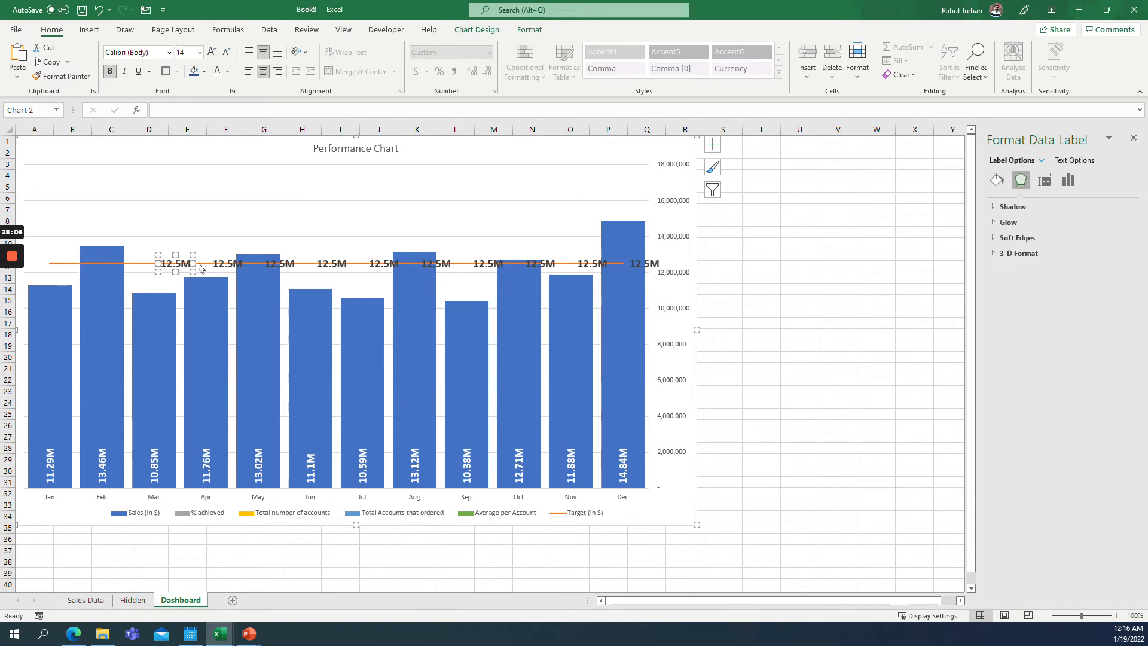
pyautogui.press('Delete')
pyautogui.press('Delete')
pyautogui.press('Delete')
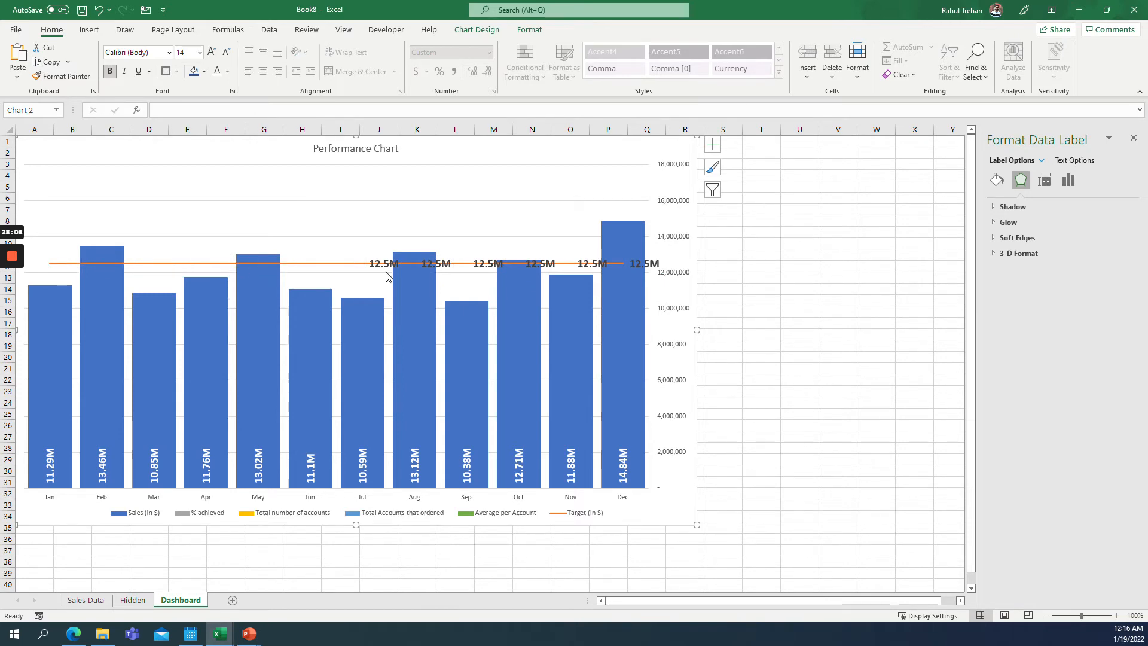
pyautogui.press('Delete')
pyautogui.press('Delete')
pyautogui.press('Delete')
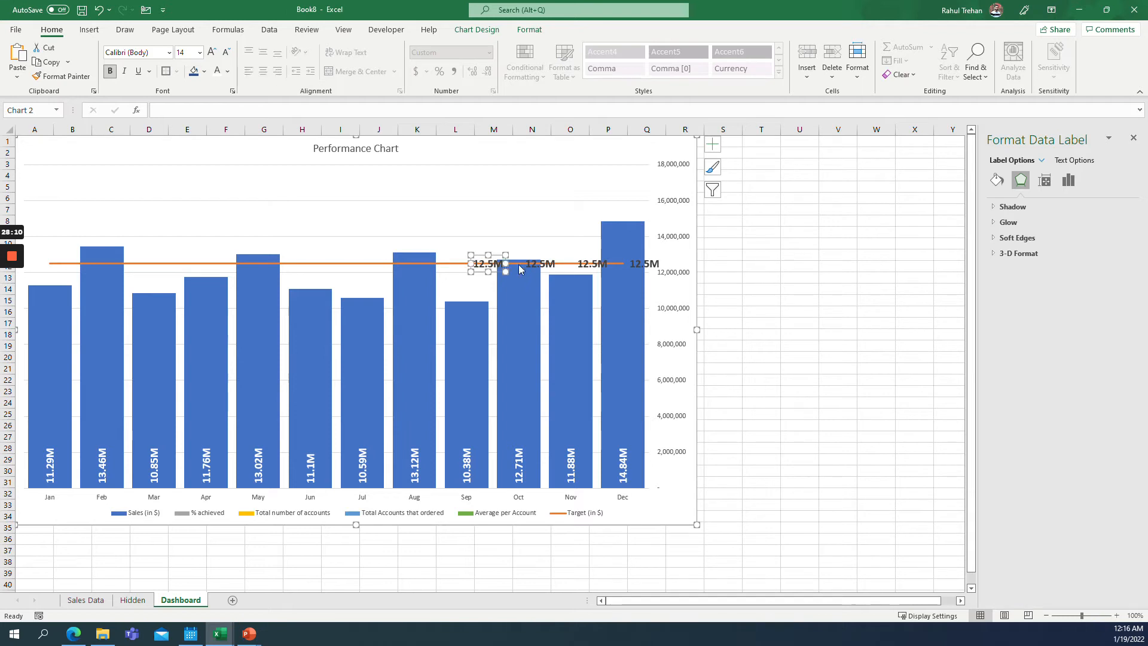
pyautogui.press('Delete')
pyautogui.press('Delete')
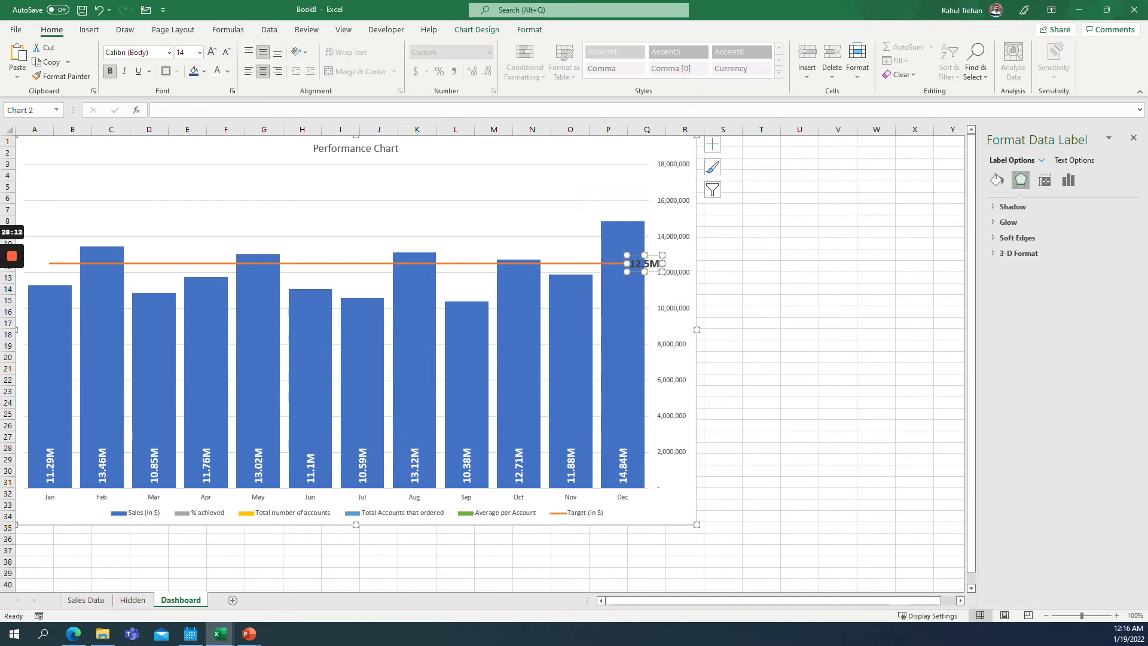
# Nudge the Dec Target data label up and left, and delete the secondary vertical axis.
pyautogui.moveTo(645, 264); pyautogui.dragTo(622, 253)
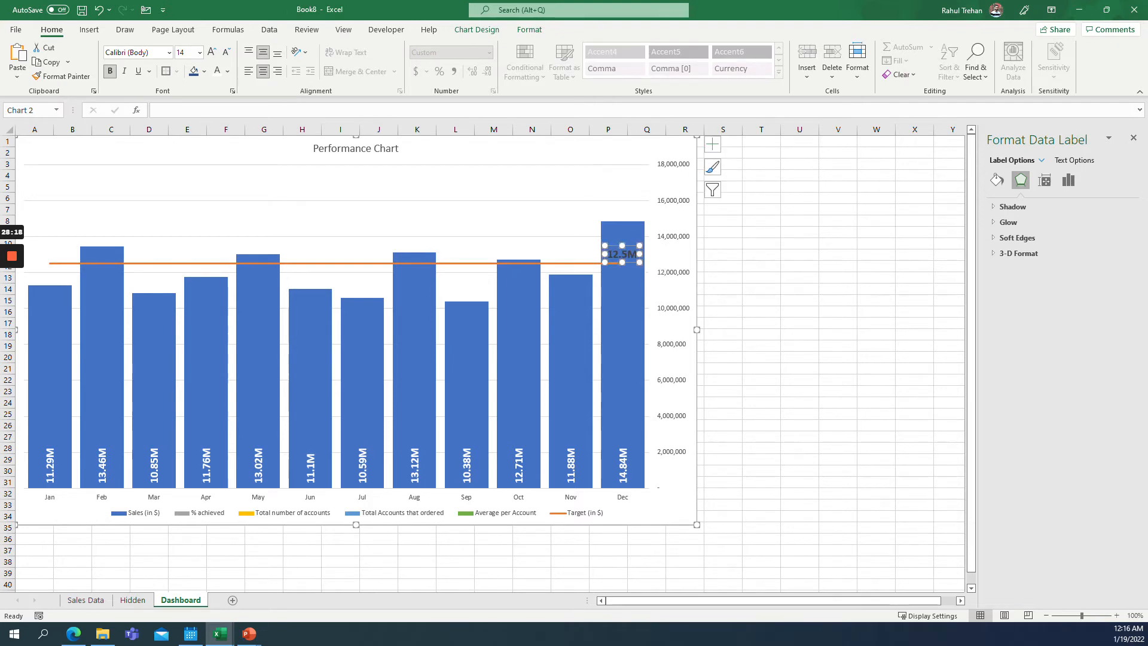
pyautogui.click(687, 251)
pyautogui.press('Delete')
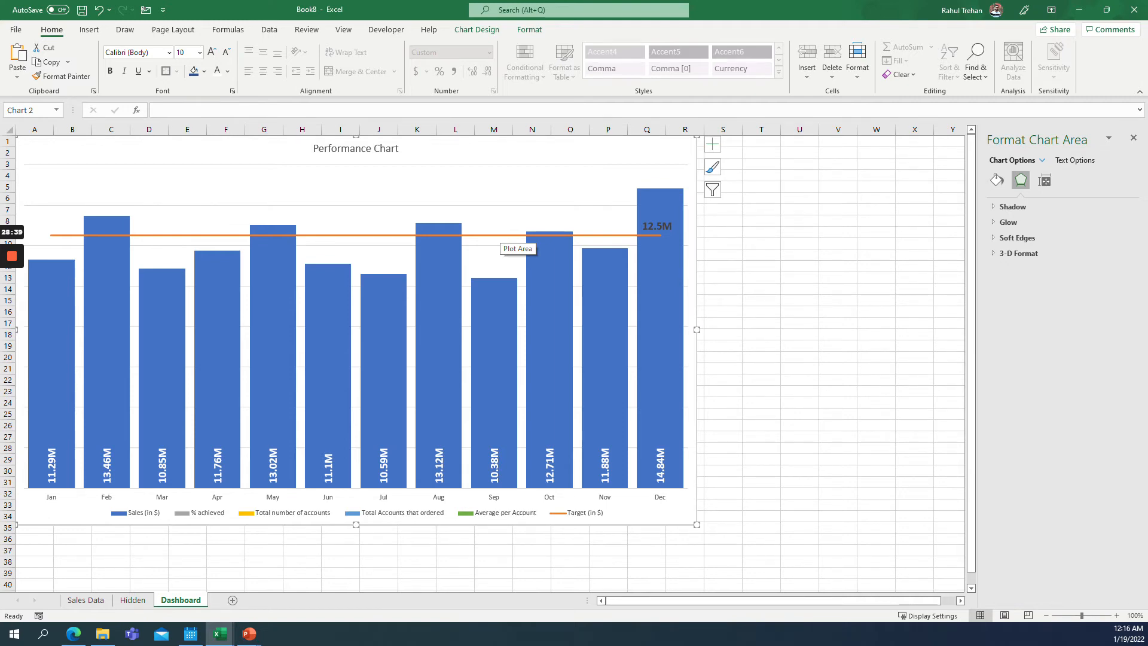
# Set the selector cell A1 on the Hidden sheet to 2 and return to the Dashboard.
pyautogui.click(133, 600)
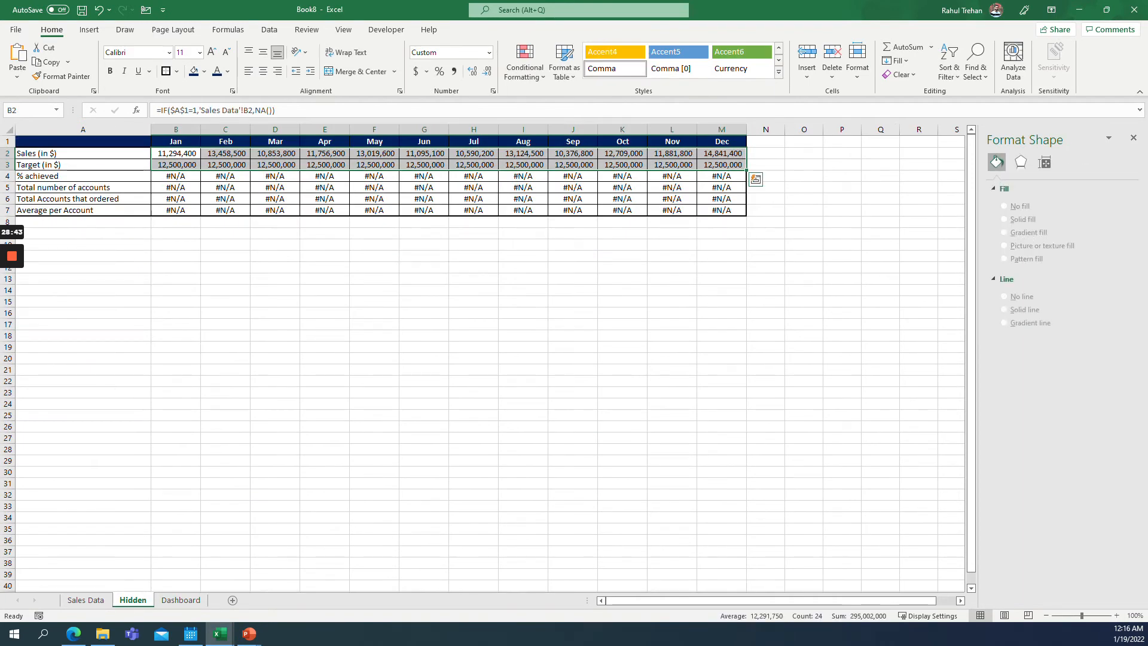
pyautogui.click(83, 142)
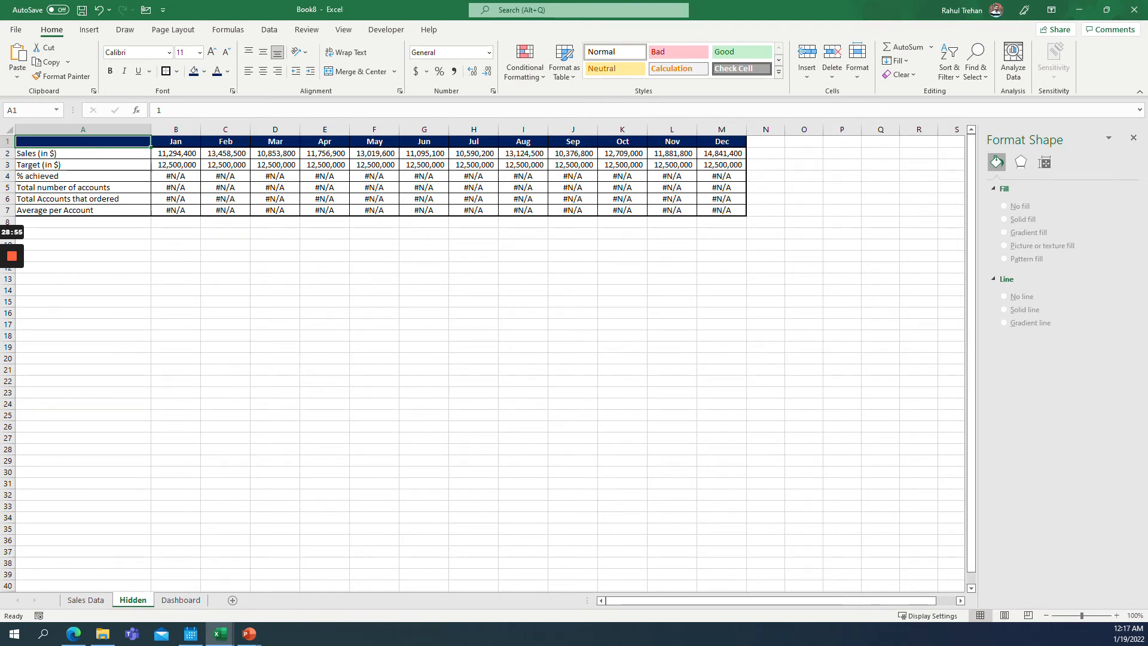
pyautogui.click(173, 599)
pyautogui.click(132, 600)
pyautogui.write('2')
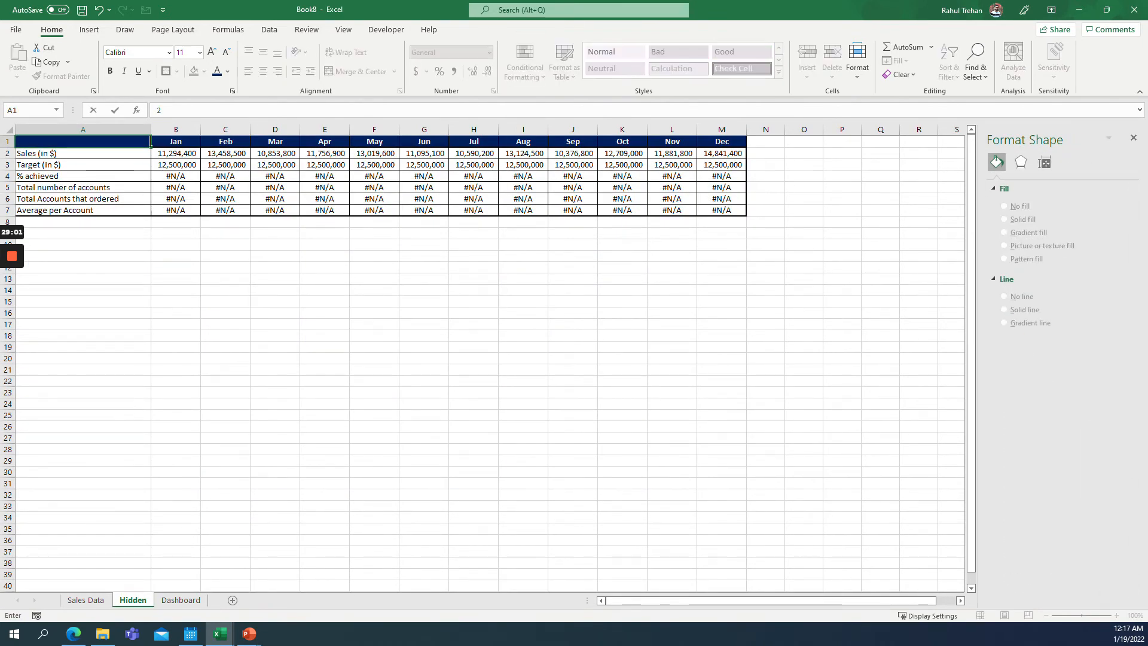
pyautogui.press('Return')
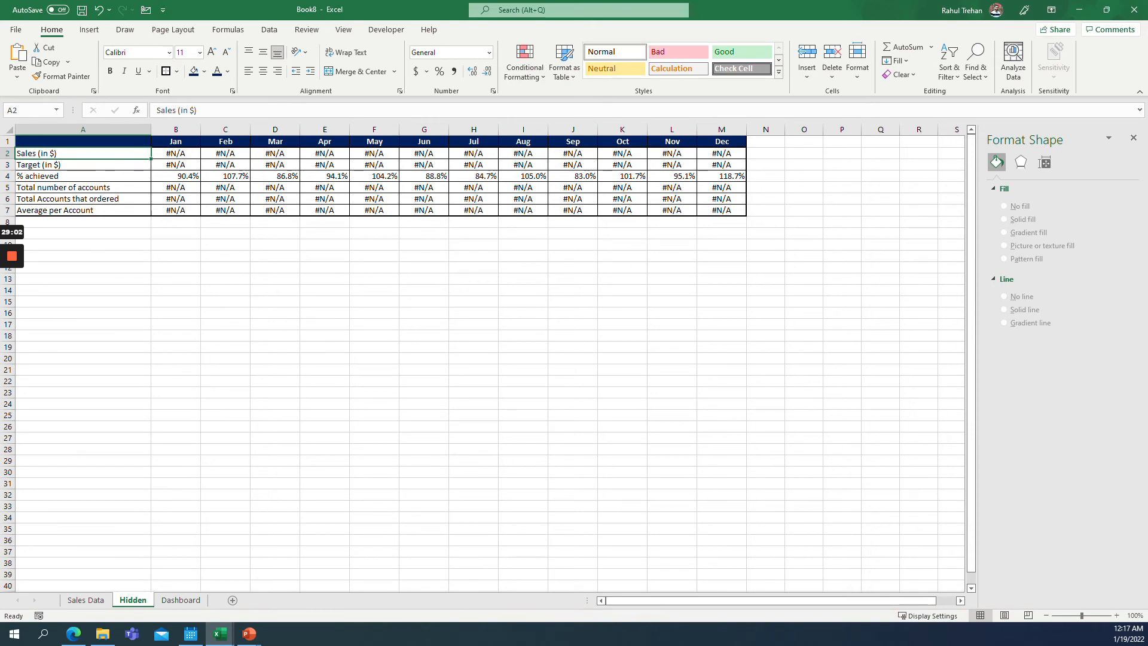
pyautogui.click(180, 600)
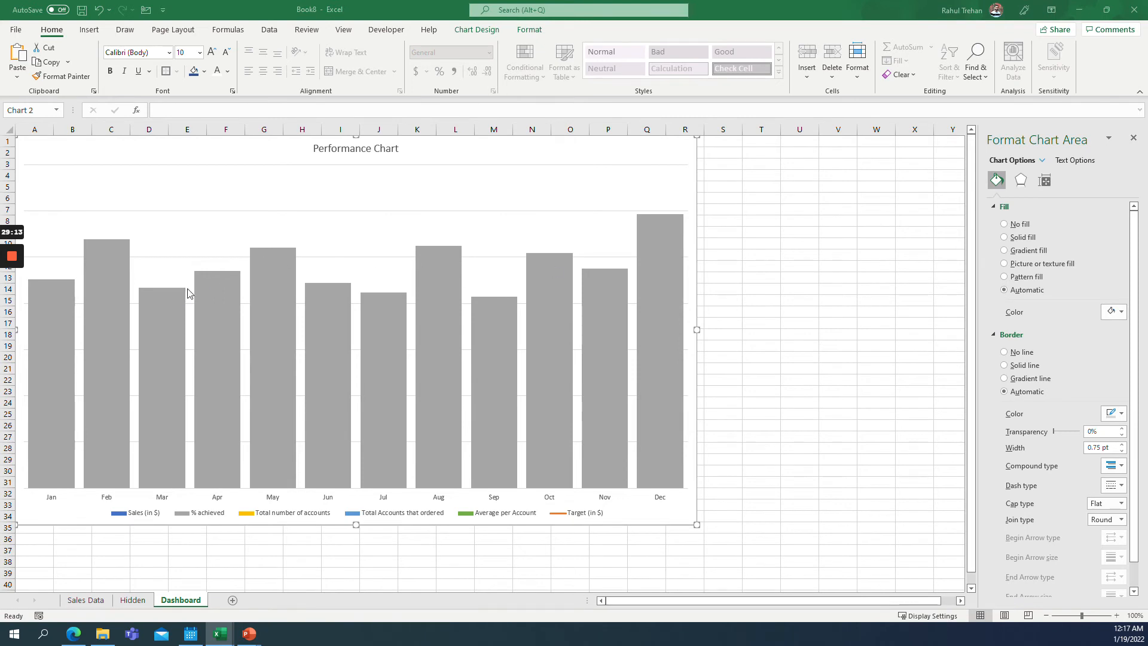
# Add data labels to the % achieved bars and set their font colour to white.
pyautogui.rightClick(226, 283)
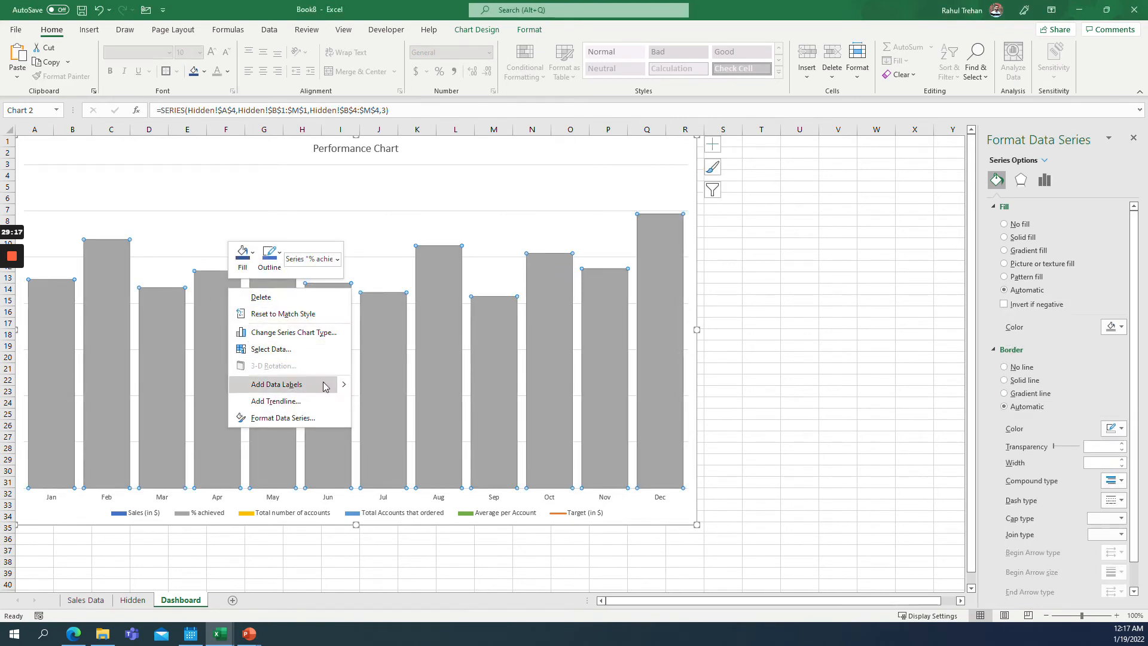
pyautogui.moveTo(345, 387)
pyautogui.click(395, 384)
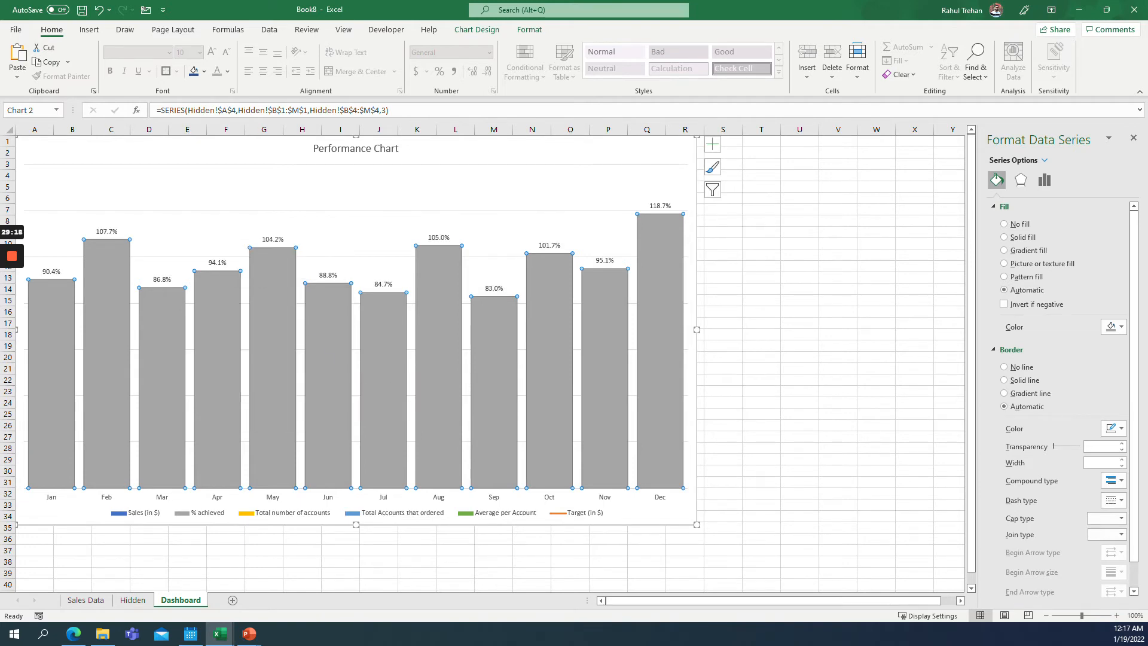
pyautogui.click(219, 76)
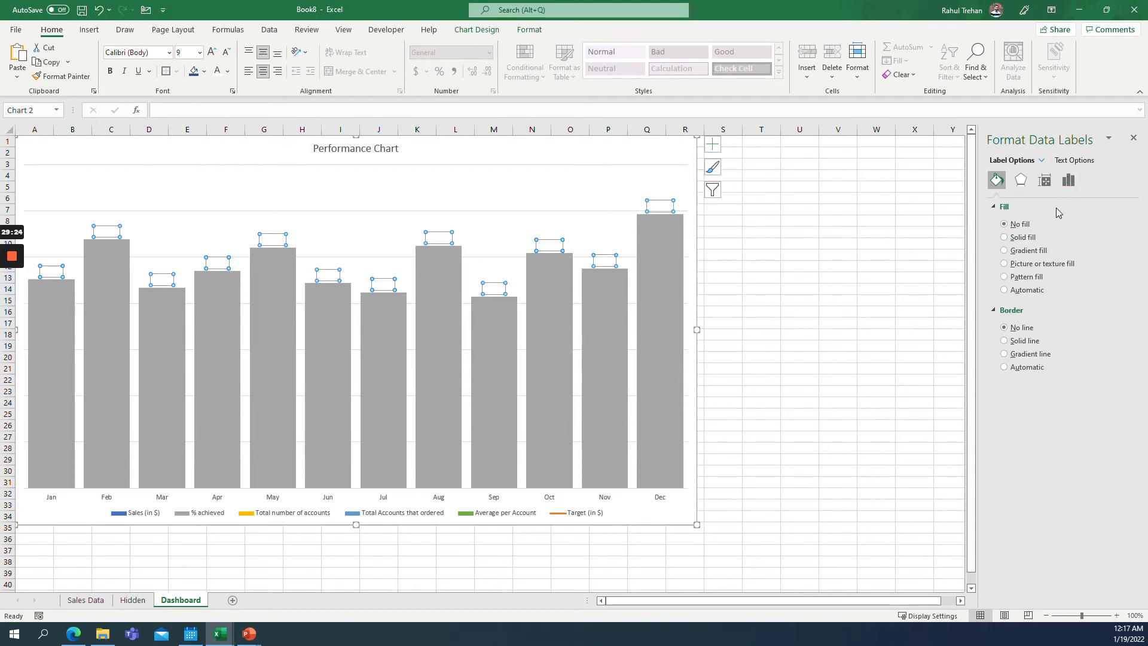
# Position the % achieved labels at Inside Base and rotate their text 270°.
pyautogui.click(1069, 180)
pyautogui.click(1016, 207)
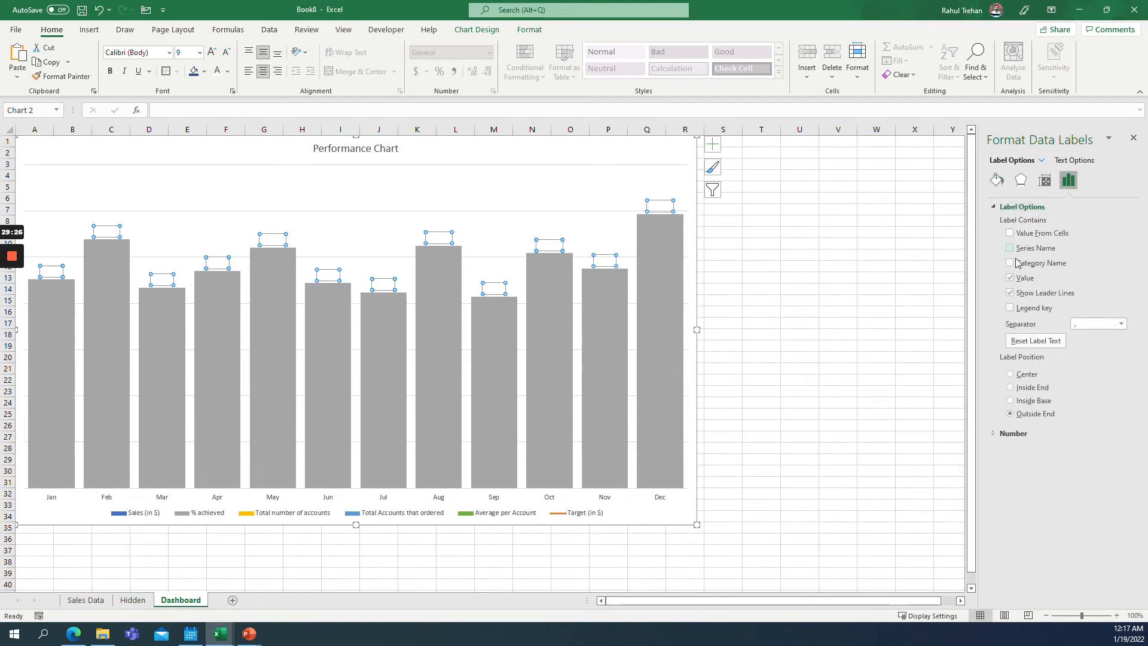
pyautogui.click(1010, 400)
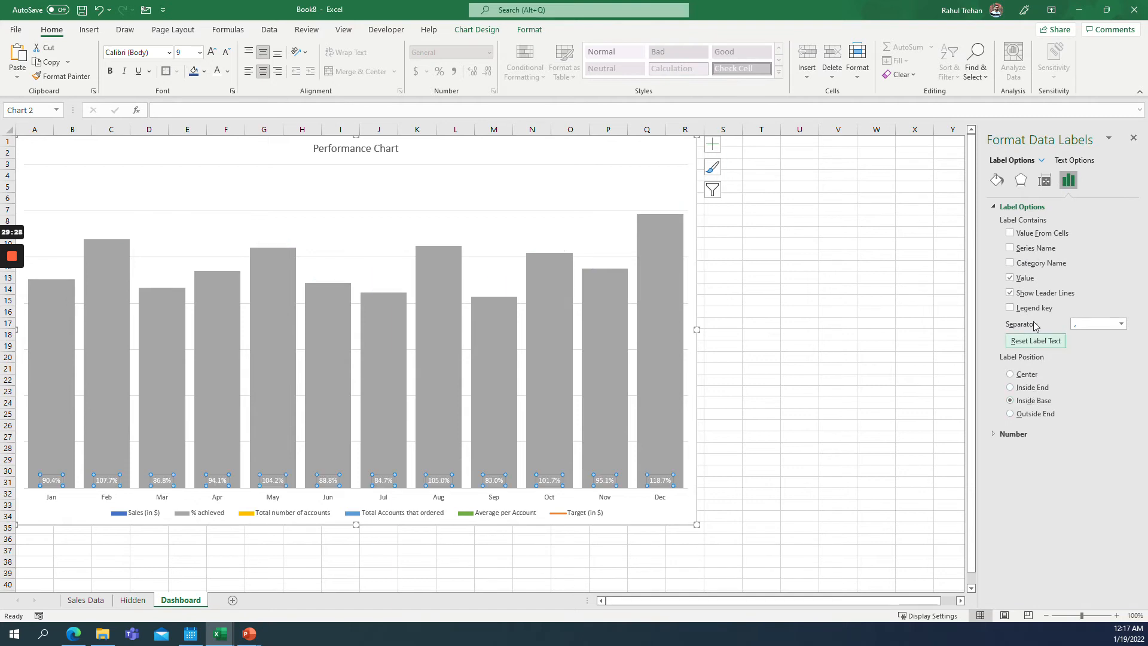
pyautogui.click(1044, 180)
pyautogui.click(1117, 254)
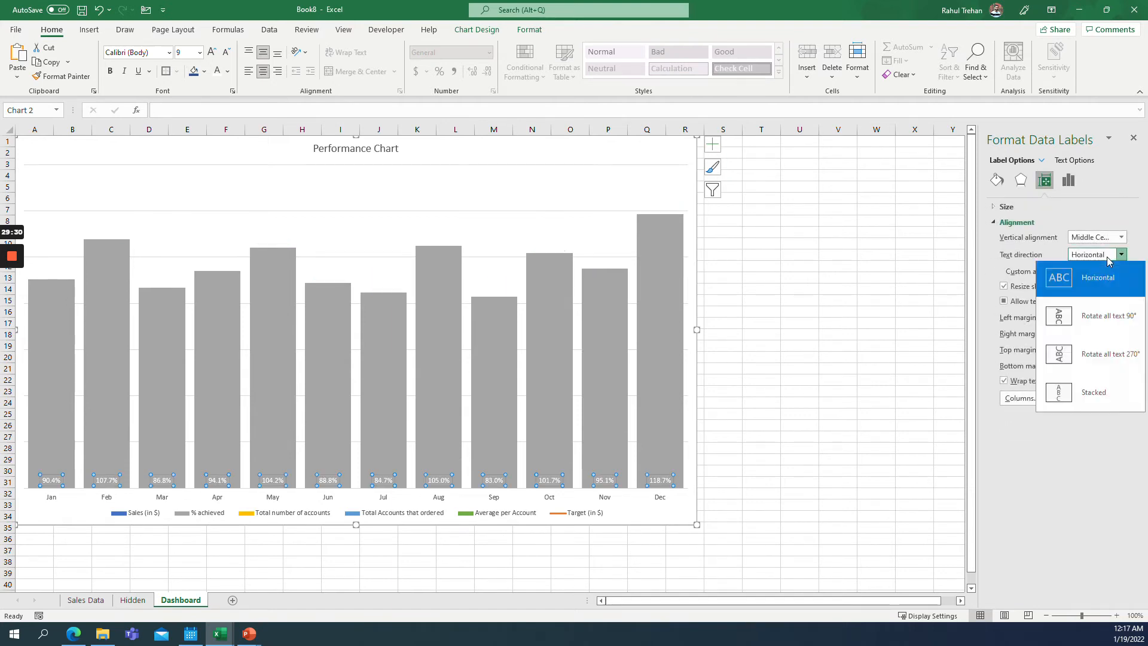
pyautogui.click(1090, 357)
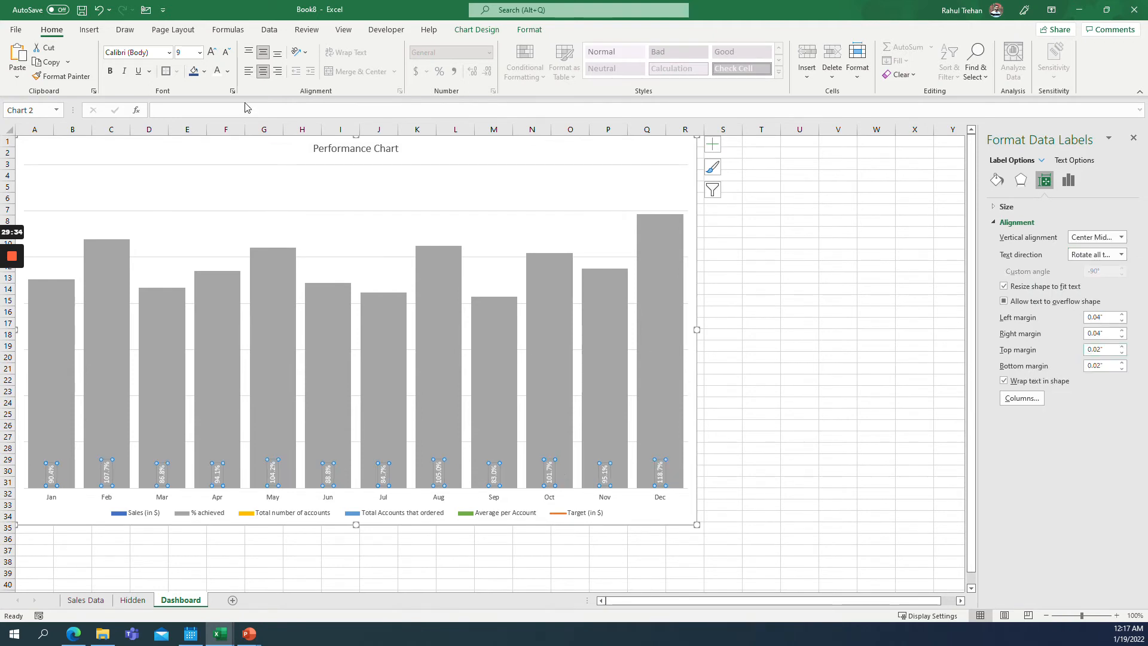
# Make the % achieved data labels bold with a font size of 14.
pyautogui.click(109, 71)
pyautogui.click(200, 53)
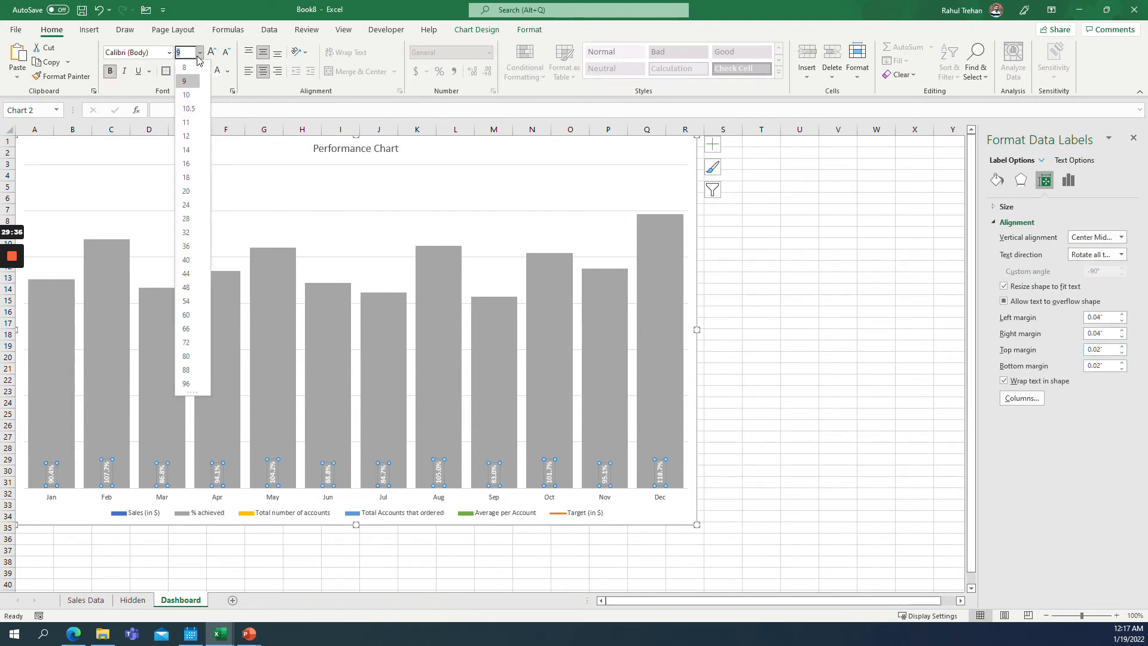
pyautogui.click(186, 150)
pyautogui.click(210, 442)
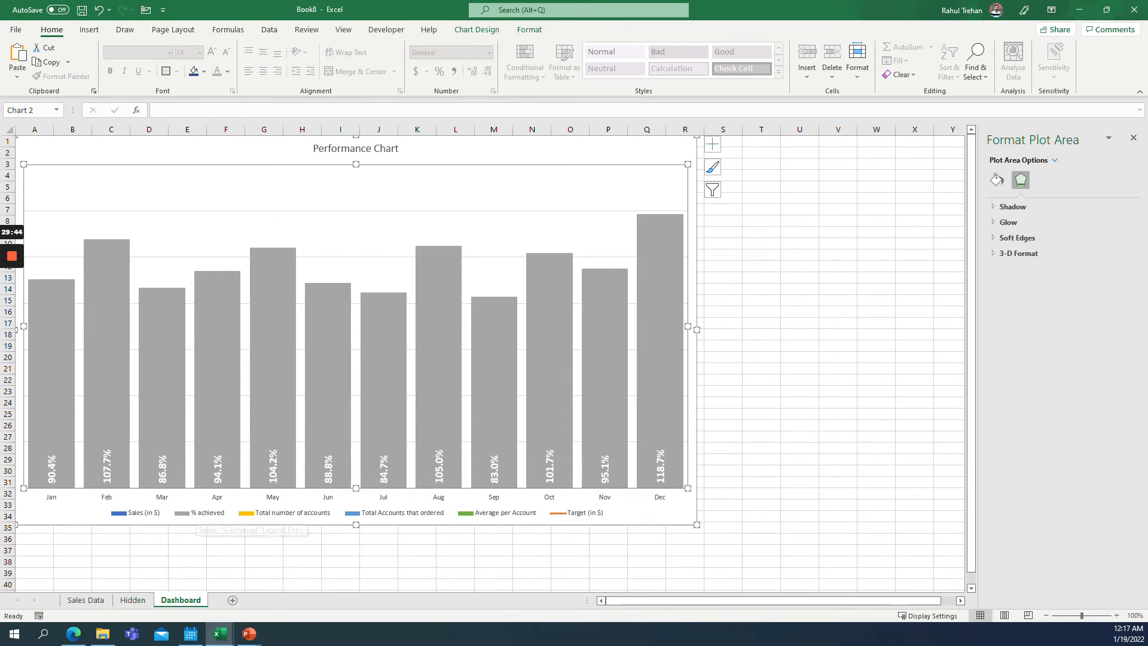
# Set the selector cell A1 on the Hidden sheet to 3 and return to the Dashboard.
pyautogui.click(132, 600)
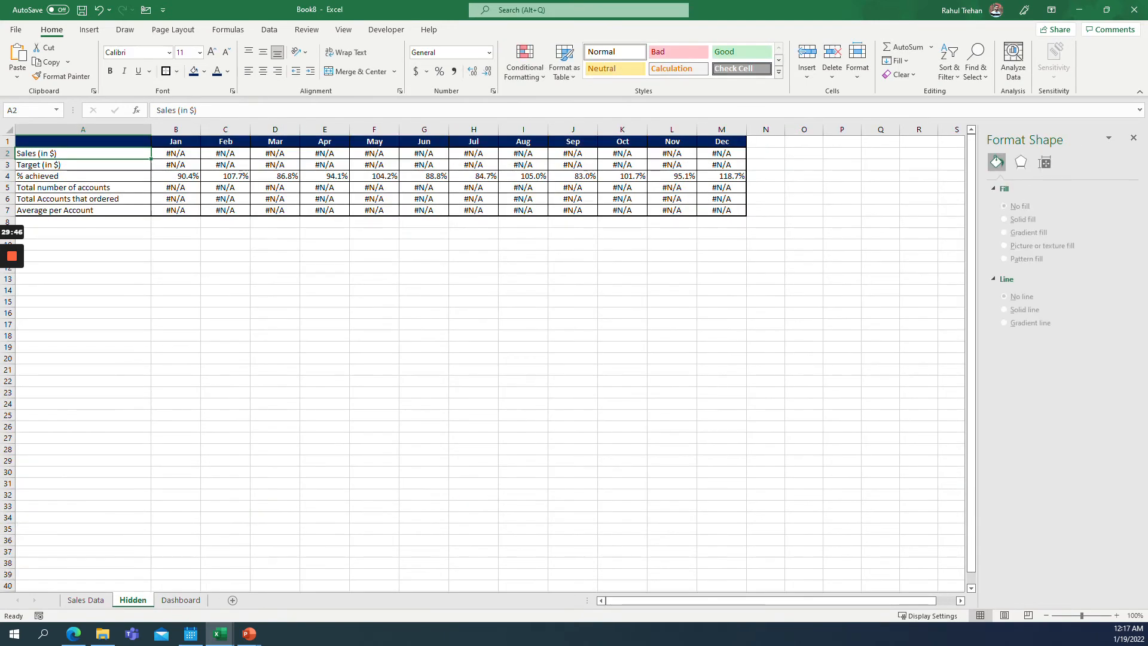
pyautogui.click(83, 142)
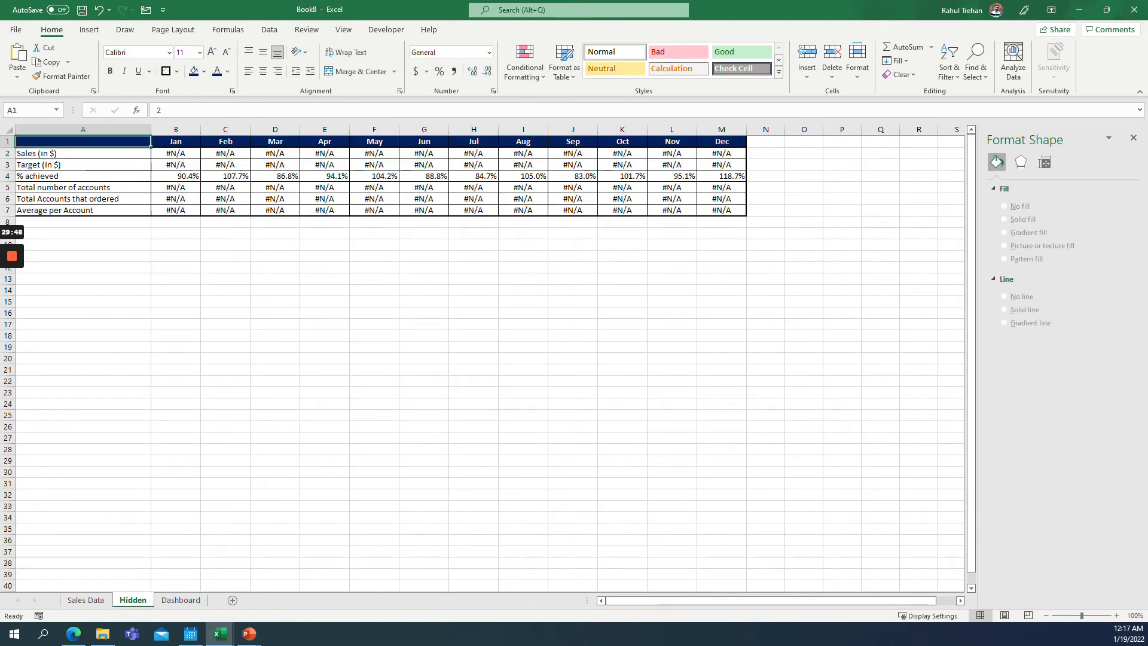
pyautogui.write('3')
pyautogui.click(175, 188)
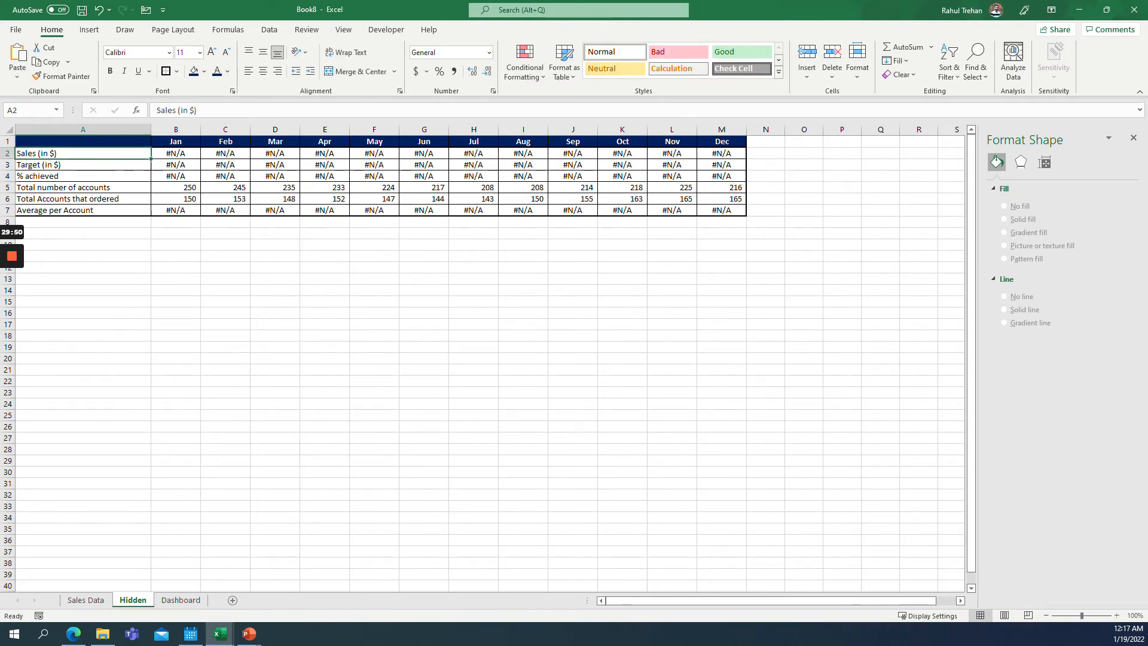
pyautogui.moveTo(176, 187); pyautogui.dragTo(722, 199)
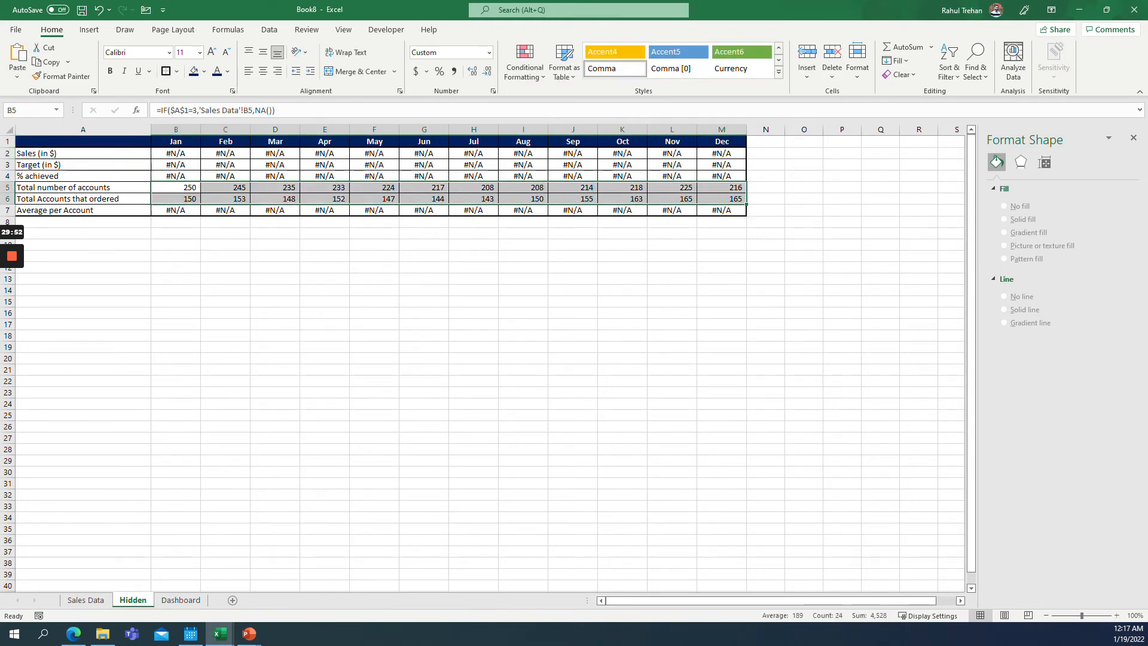
pyautogui.click(183, 600)
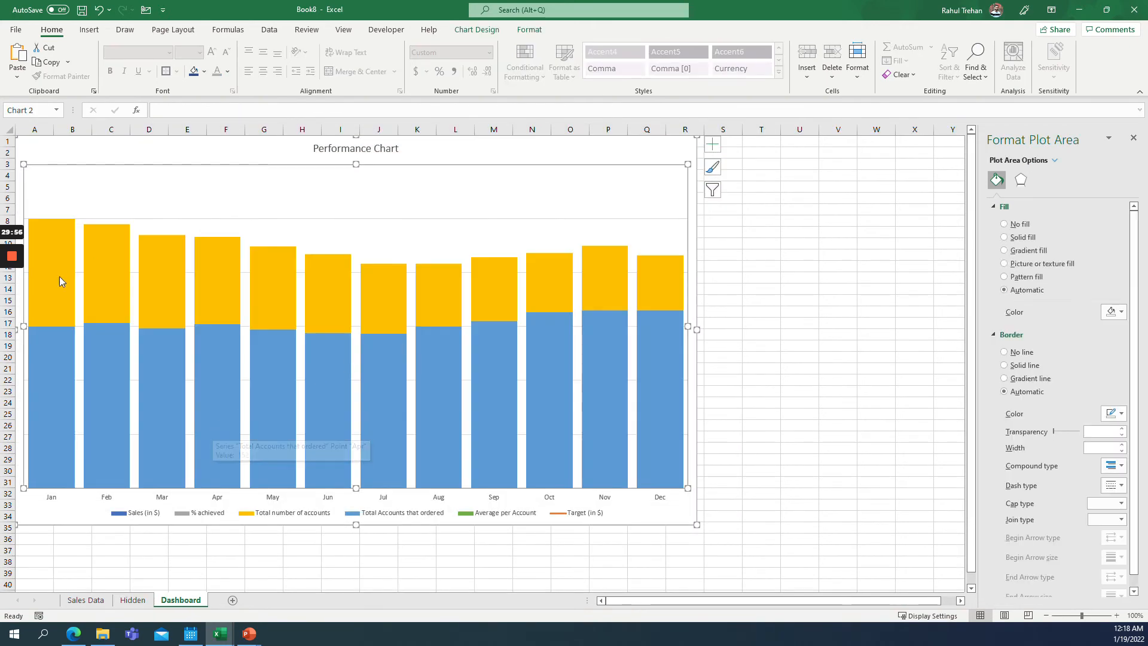
# Open the series options of the Total number of accounts series to inspect overlap and gap width.
pyautogui.moveTo(45, 315)
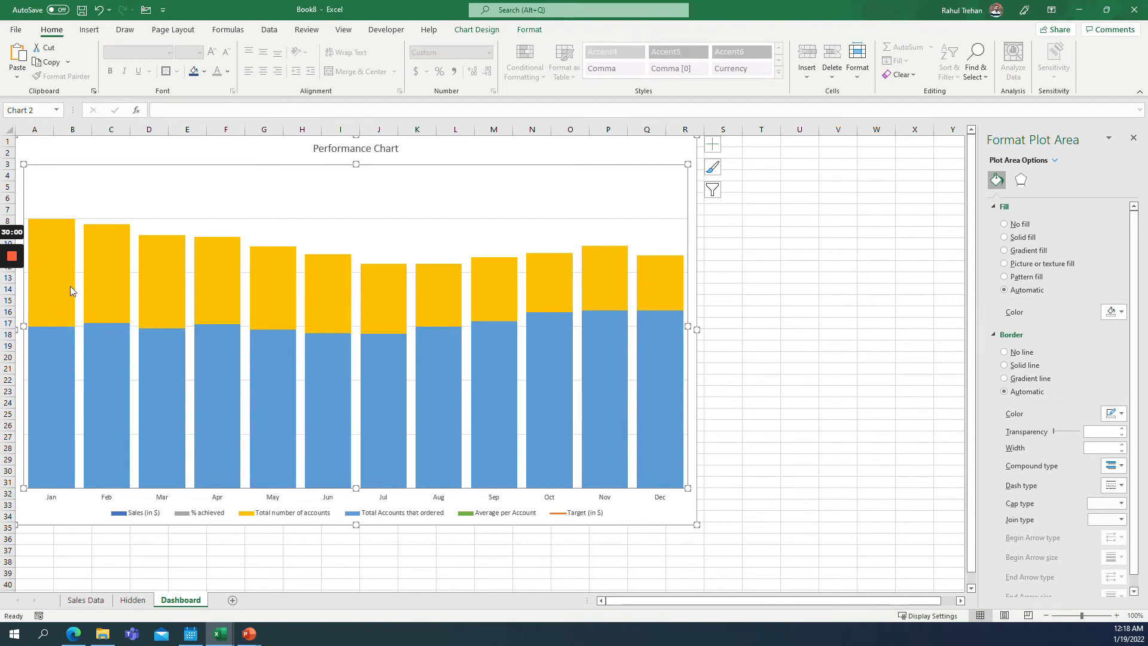
pyautogui.click(1021, 180)
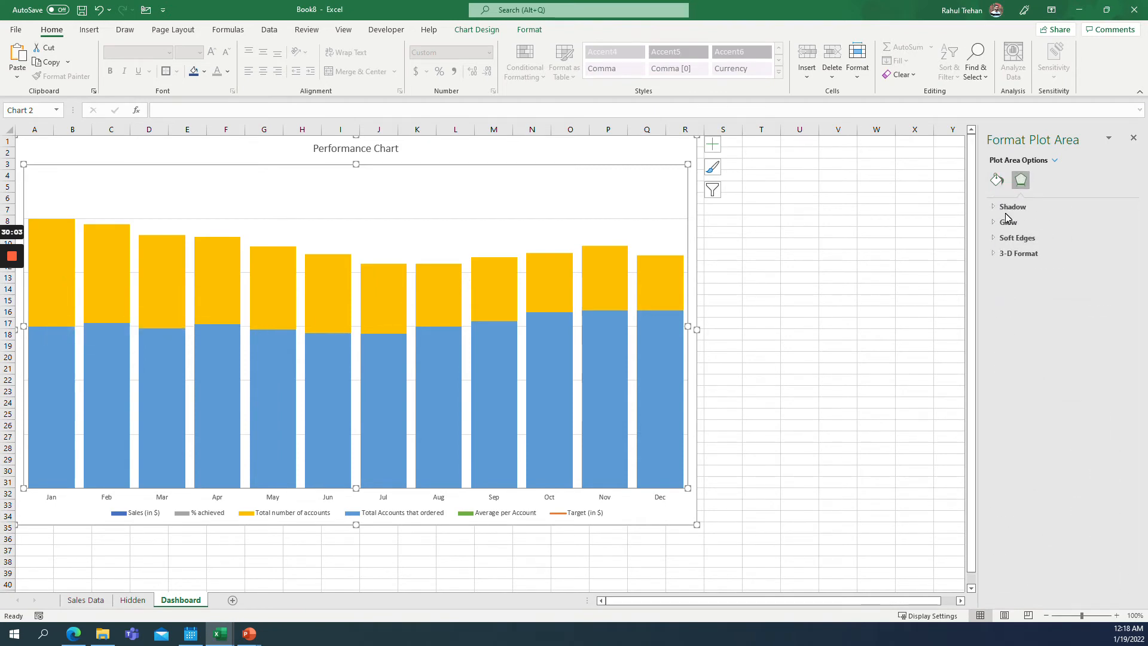
pyautogui.rightClick(599, 272)
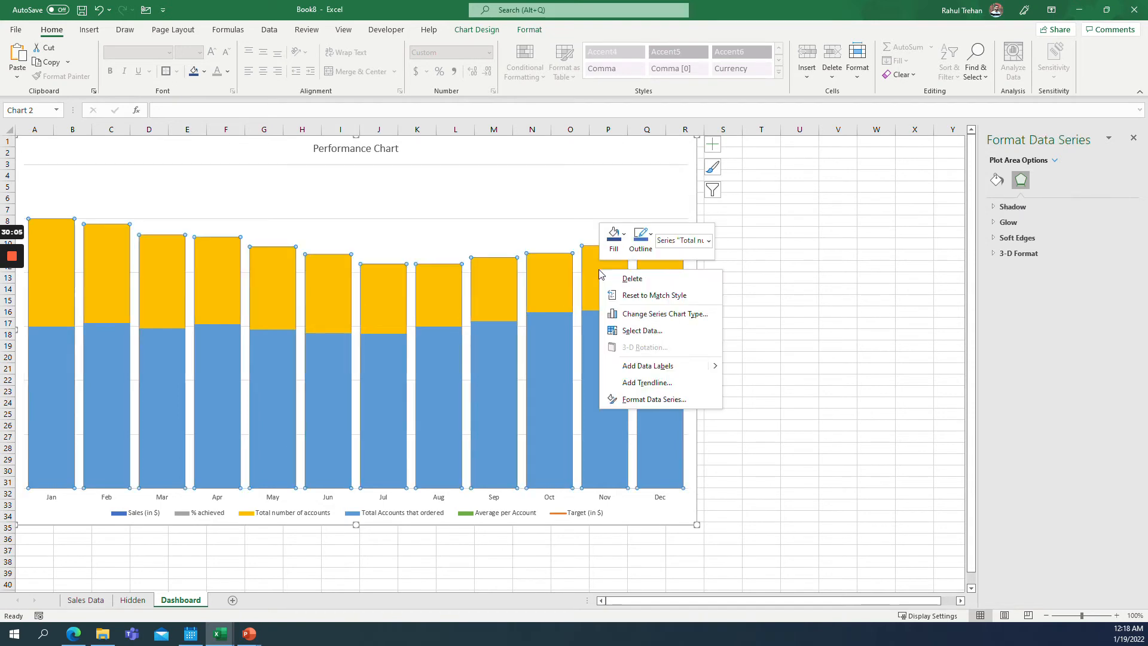
pyautogui.click(653, 399)
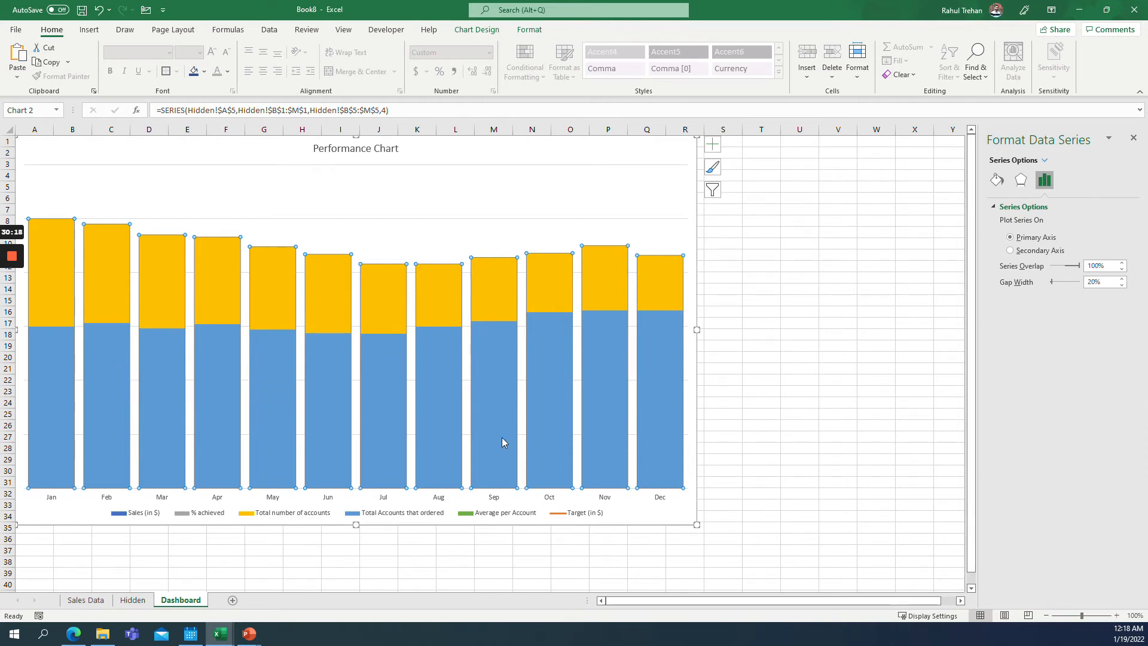
pyautogui.moveTo(482, 436)
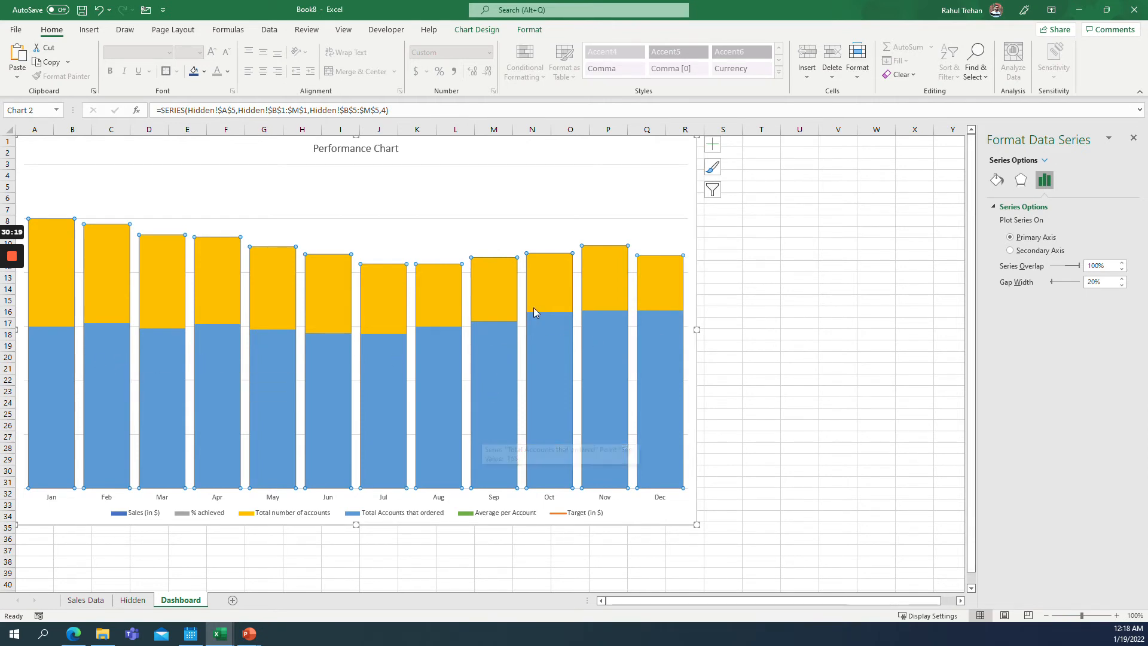
pyautogui.moveTo(364, 291)
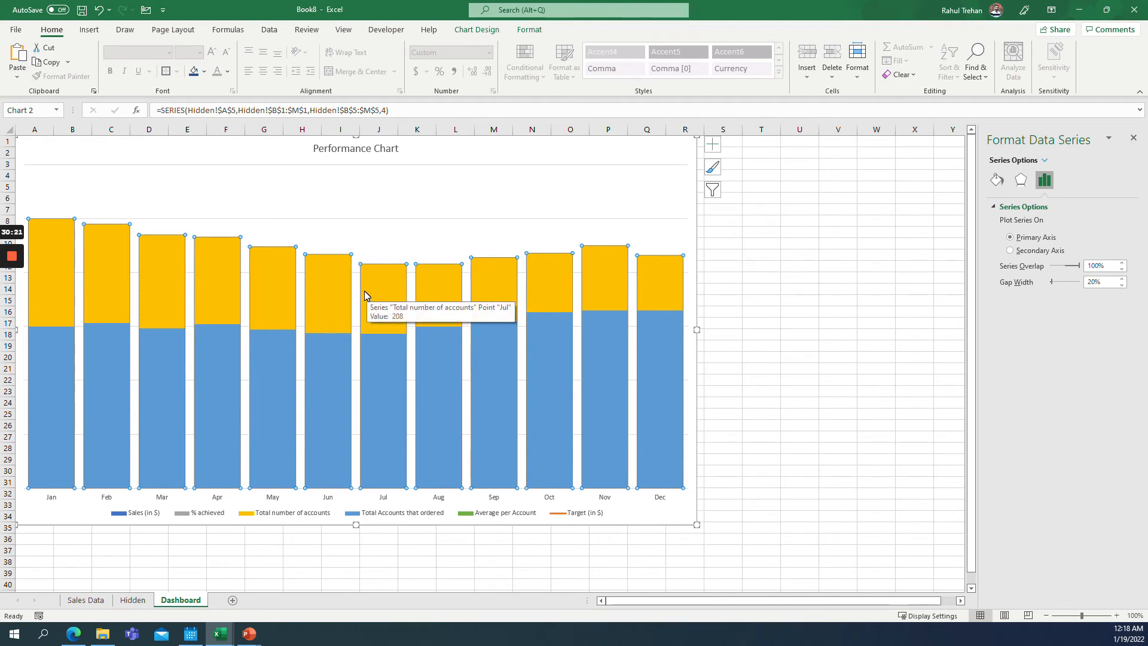
# Add data labels to the Total number of accounts and Total Accounts that ordered series.
pyautogui.rightClick(100, 285)
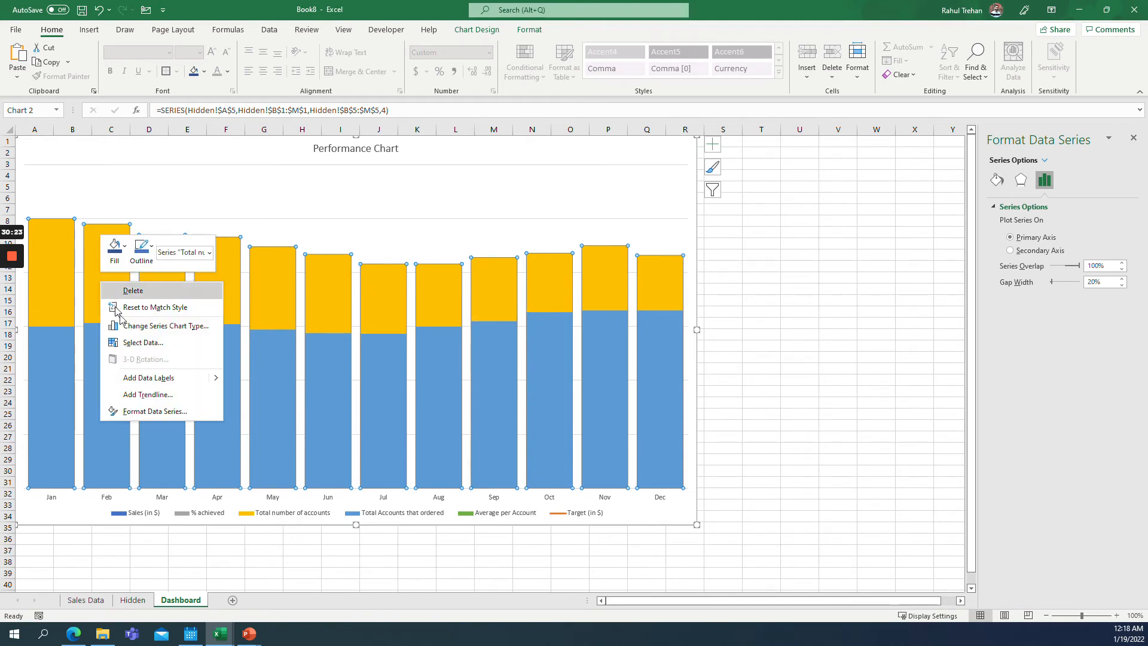
pyautogui.click(246, 379)
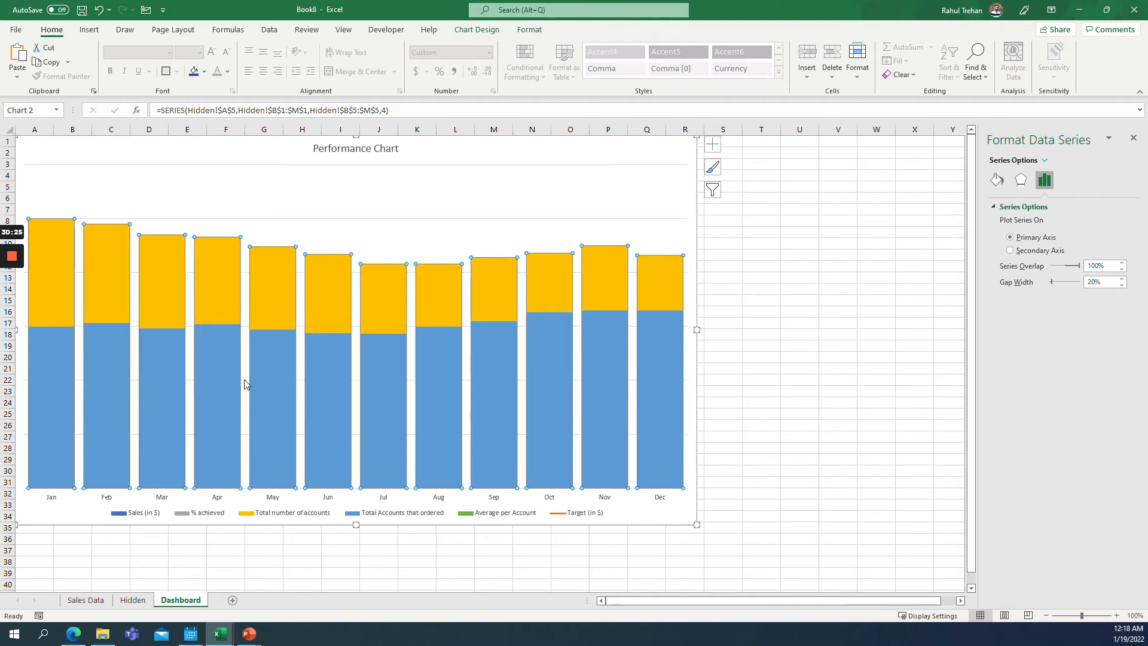
pyautogui.rightClick(171, 342)
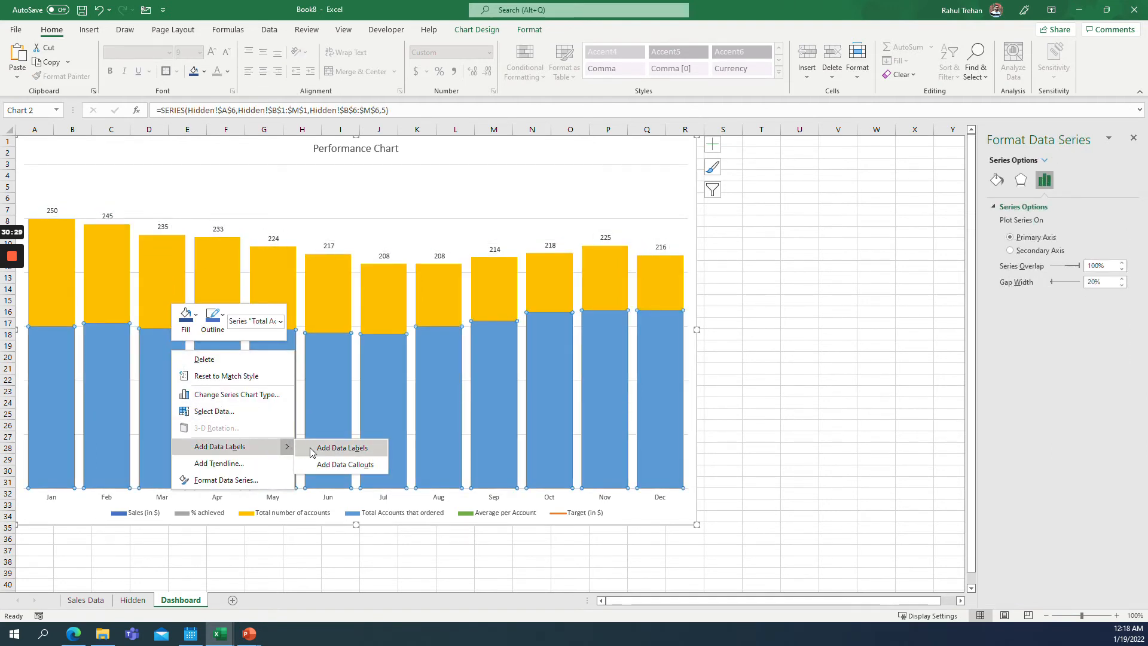
pyautogui.click(326, 449)
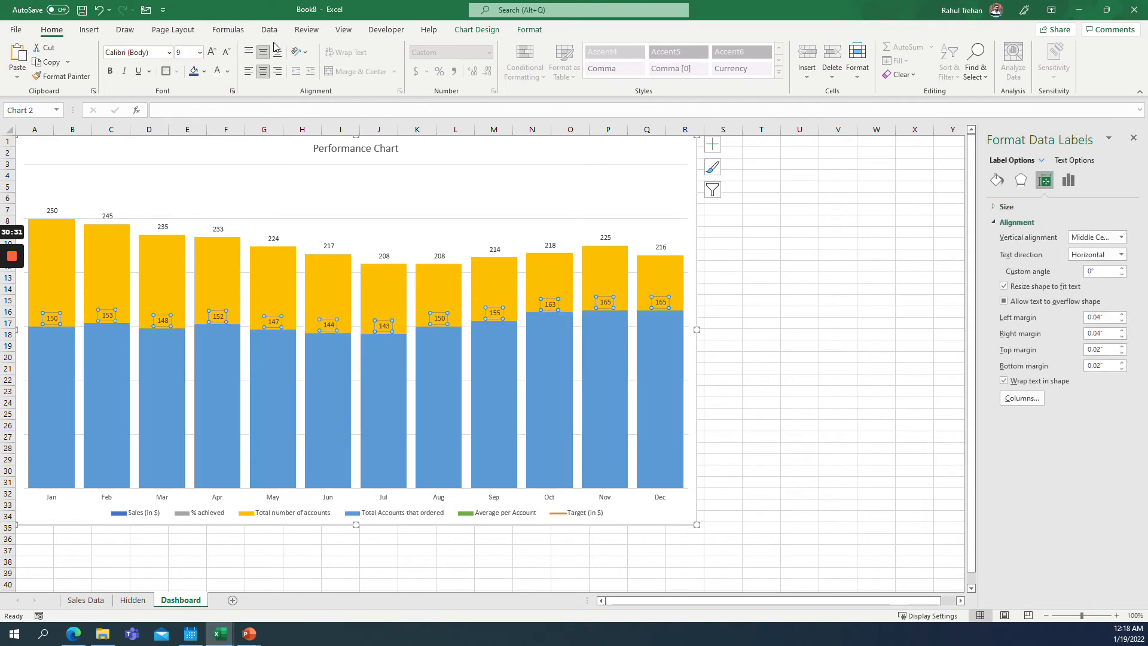
# Format the Total Accounts that ordered labels as bold, 14-point white text.
pyautogui.click(199, 53)
pyautogui.click(186, 150)
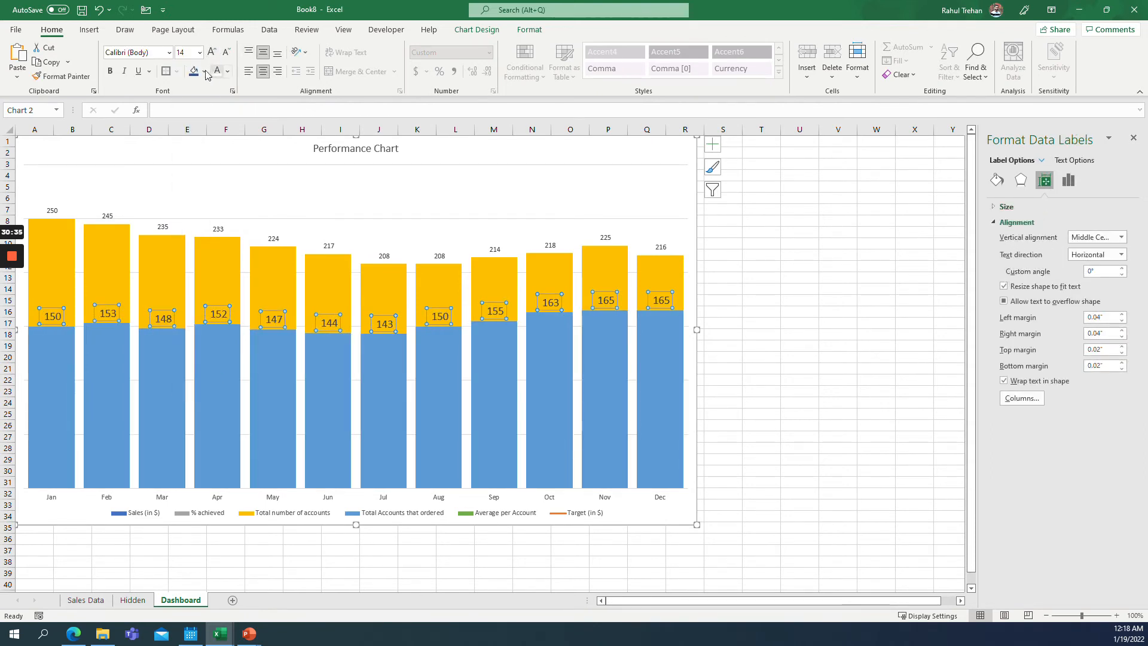
pyautogui.click(110, 71)
pyautogui.click(214, 80)
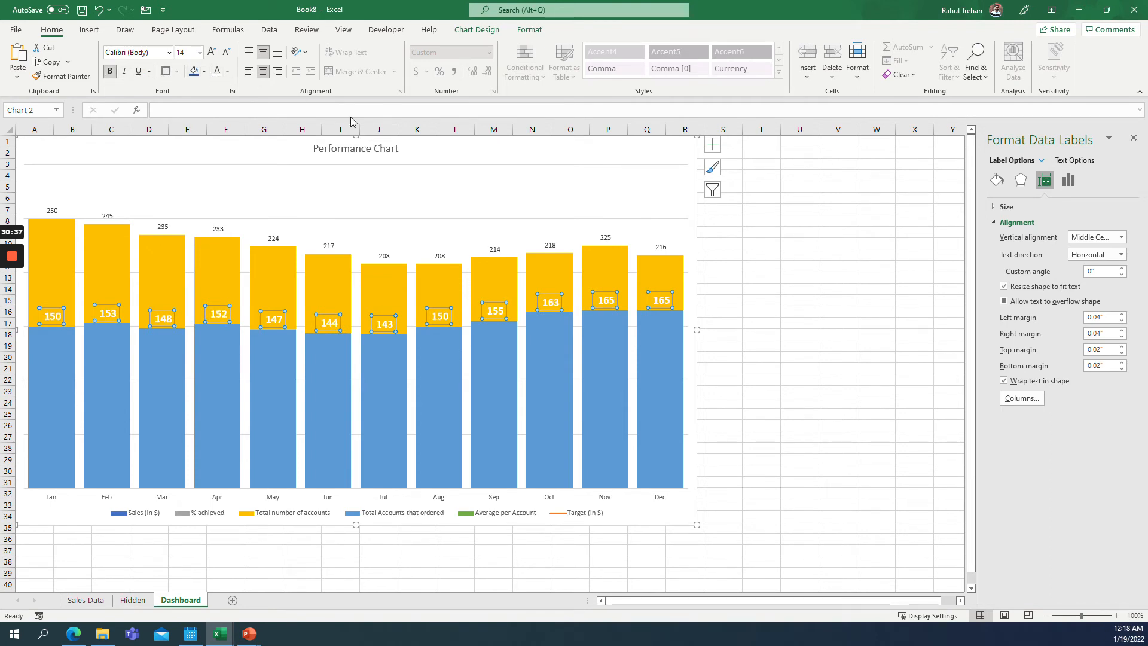
# Rotate the Total Accounts that ordered labels' text 90° and position them at Inside Base.
pyautogui.click(1101, 256)
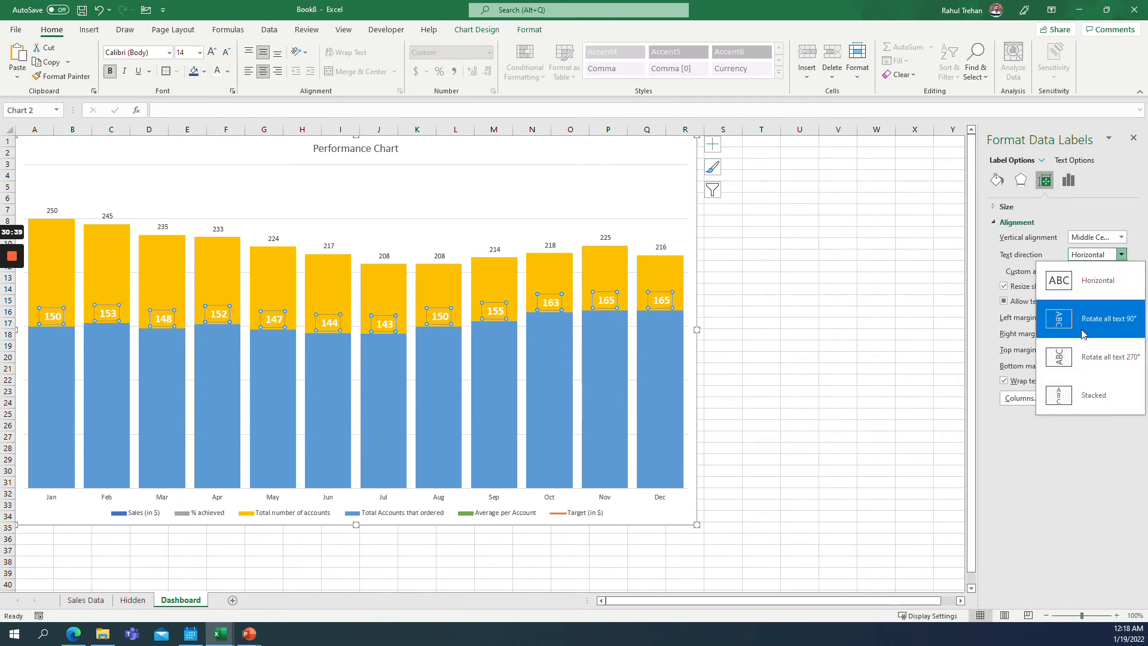
pyautogui.click(1094, 353)
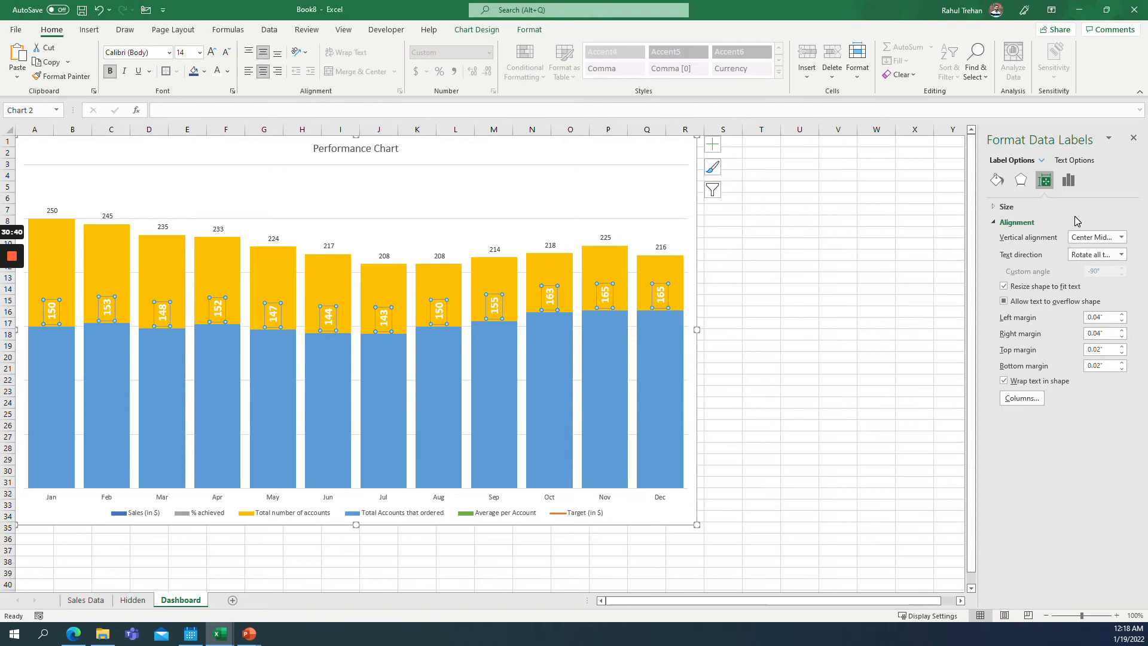
pyautogui.click(1073, 182)
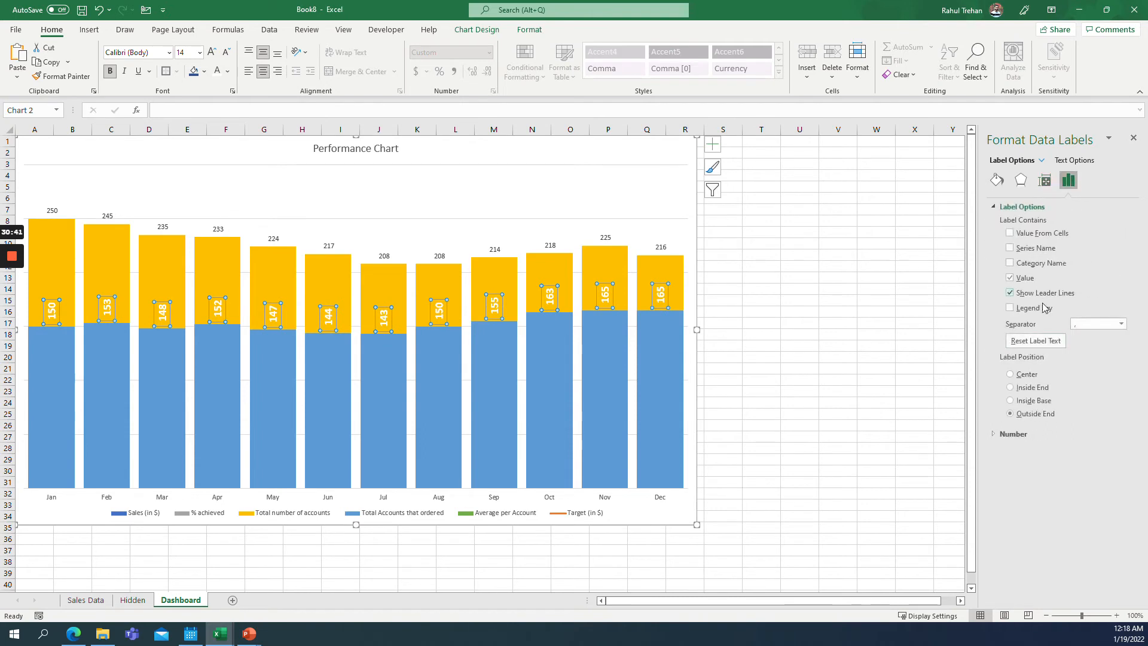
pyautogui.click(1011, 401)
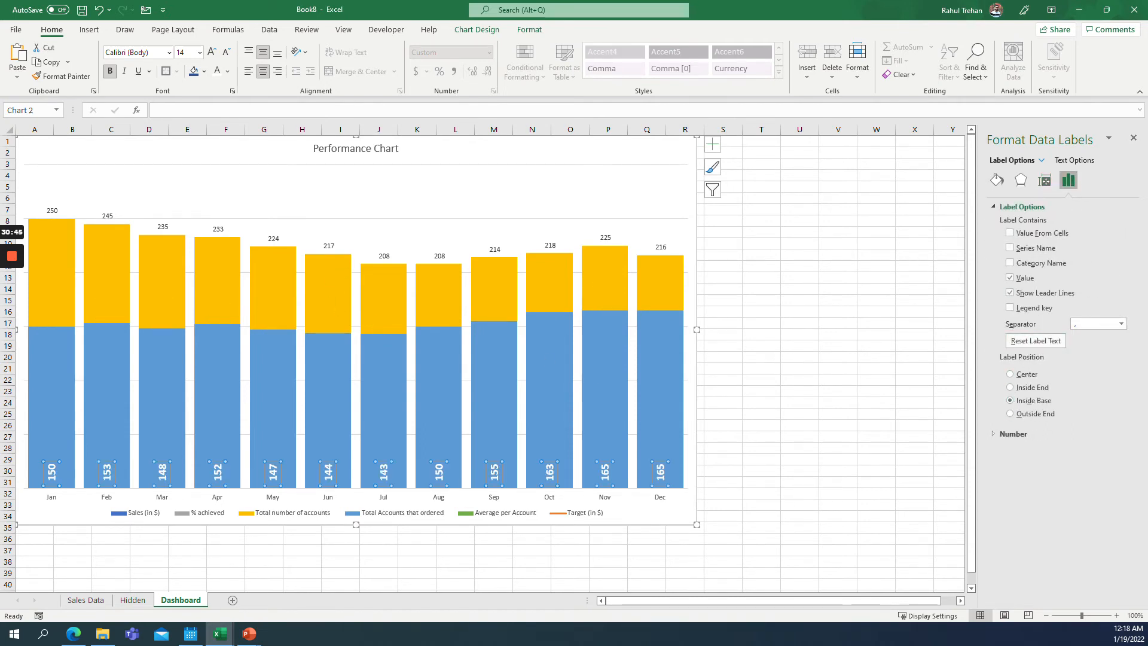
# Position the Total number of accounts labels at Inside End and rotate their text 270°.
pyautogui.click(52, 211)
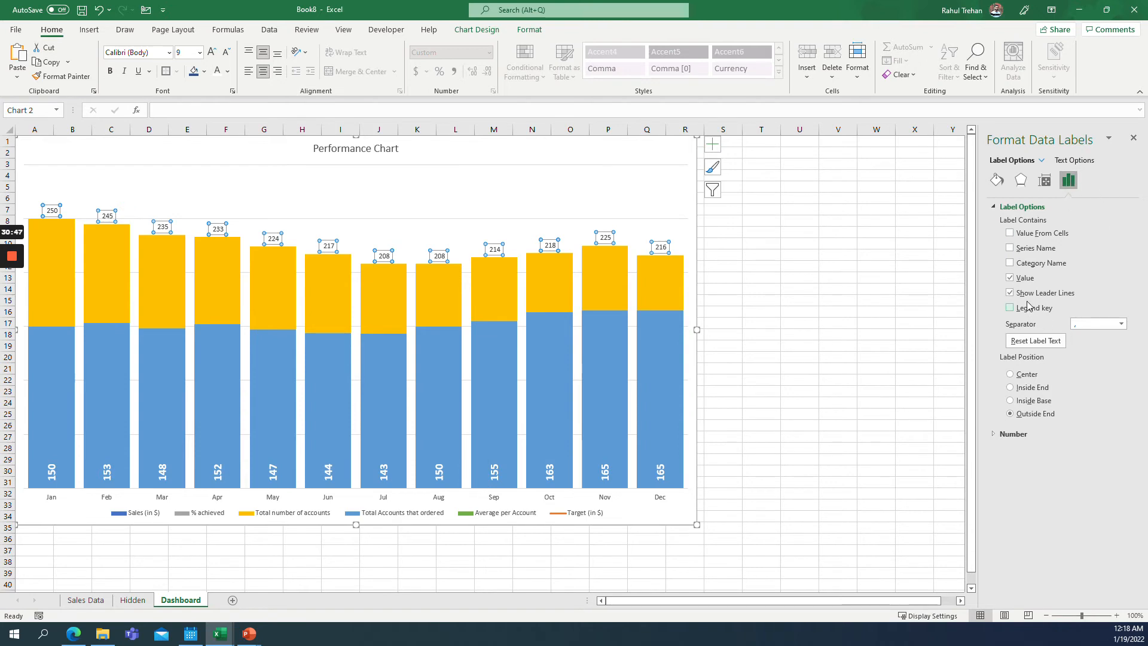
pyautogui.click(1028, 389)
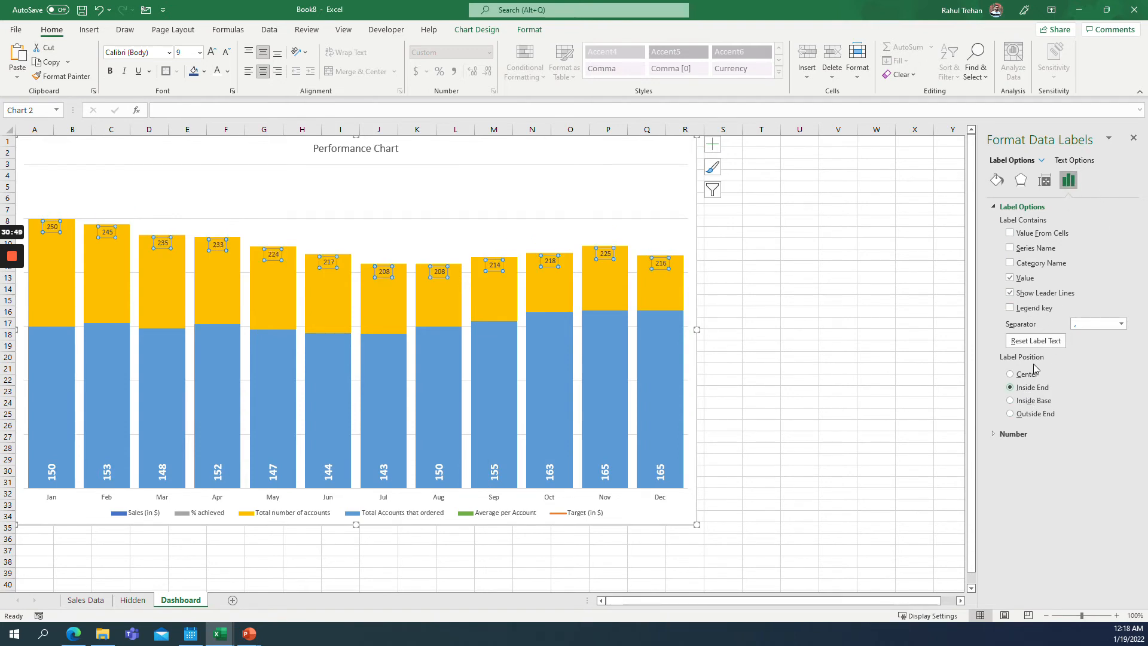
pyautogui.click(1045, 178)
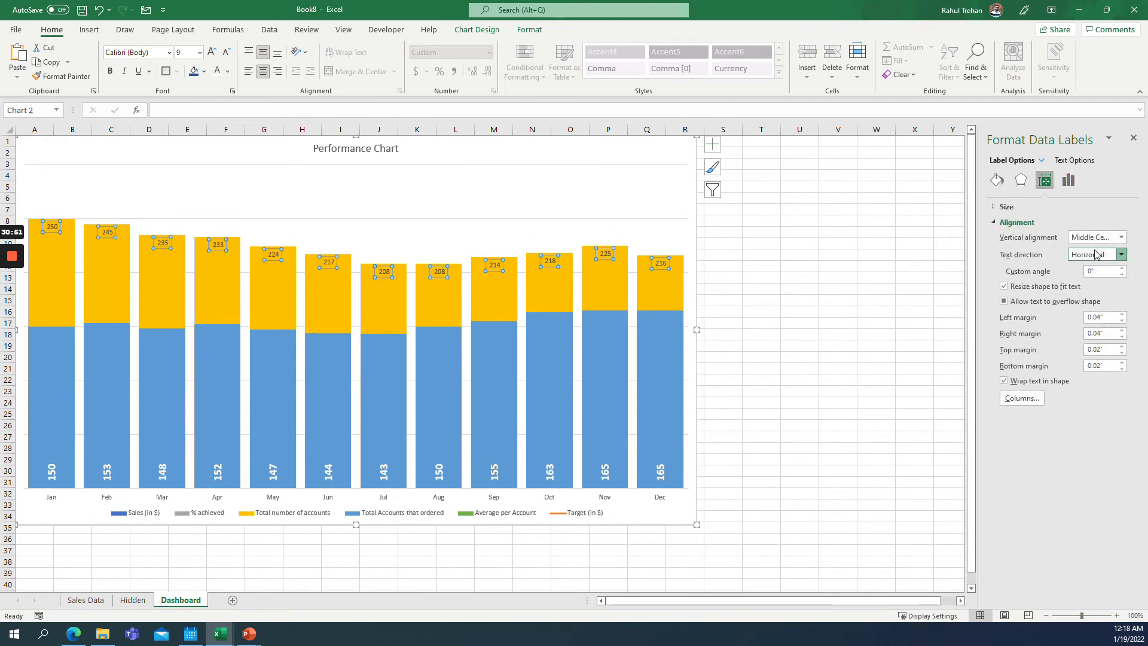
pyautogui.click(1097, 254)
pyautogui.click(1094, 356)
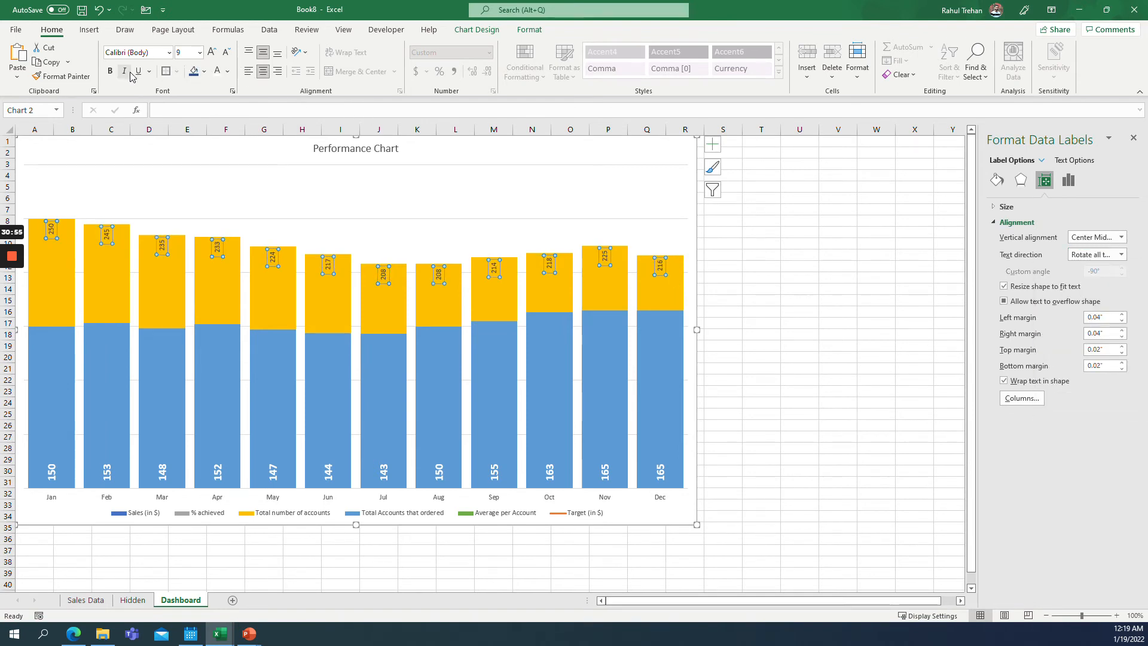
# Make the Total number of accounts labels bold, 14-point, white text.
pyautogui.click(109, 71)
pyautogui.click(199, 53)
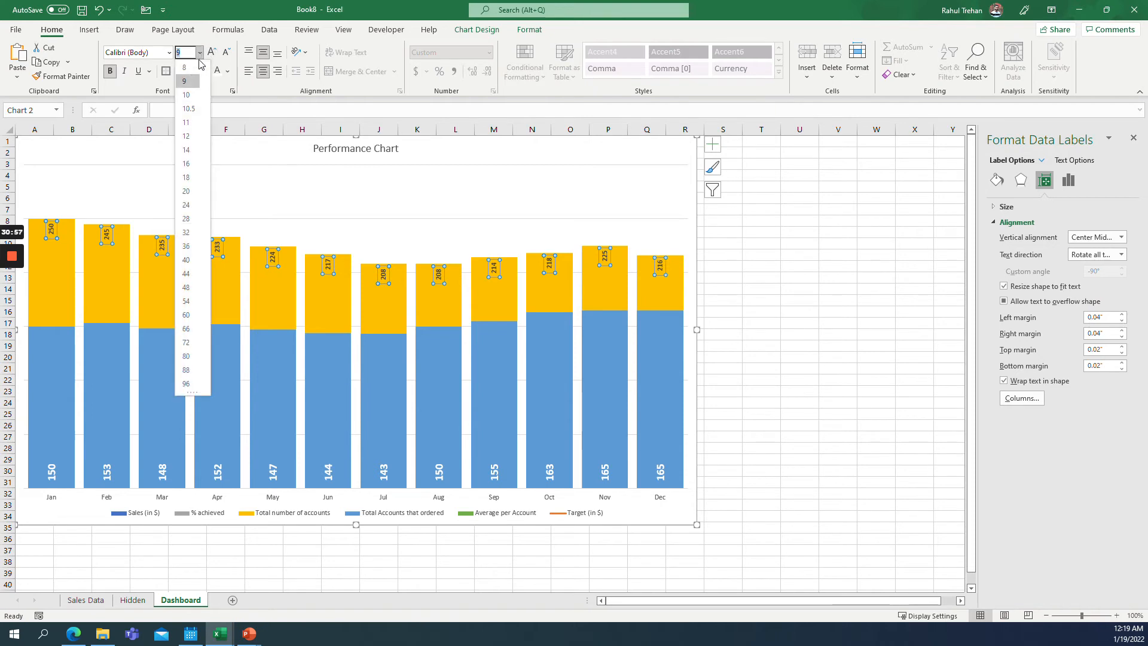
pyautogui.click(189, 150)
pyautogui.click(219, 74)
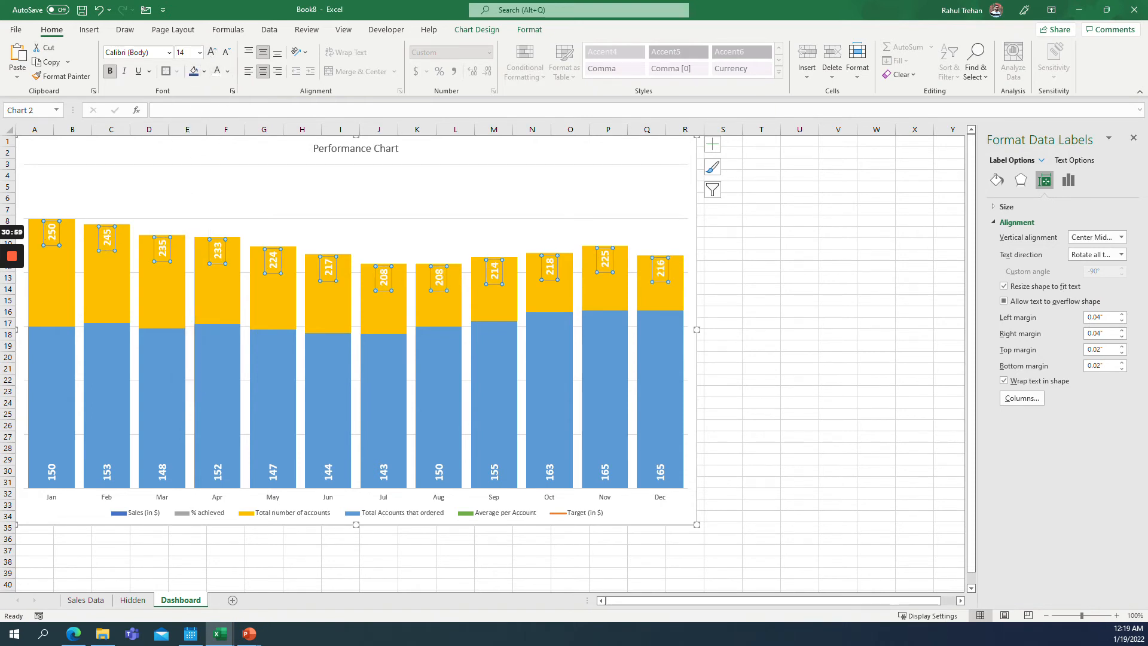
pyautogui.click(455, 200)
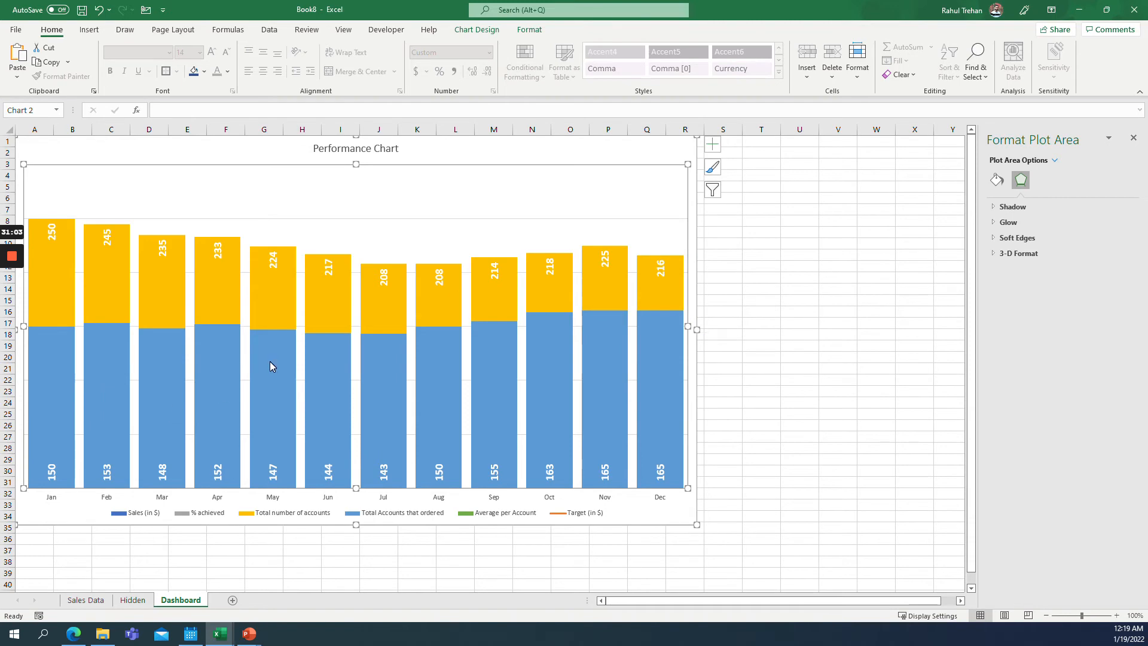
# Switch to the Hidden sheet and set selector cell A1 to 4.
pyautogui.click(99, 601)
pyautogui.hotkey('ctrl', 'pagedown')
pyautogui.click(86, 600)
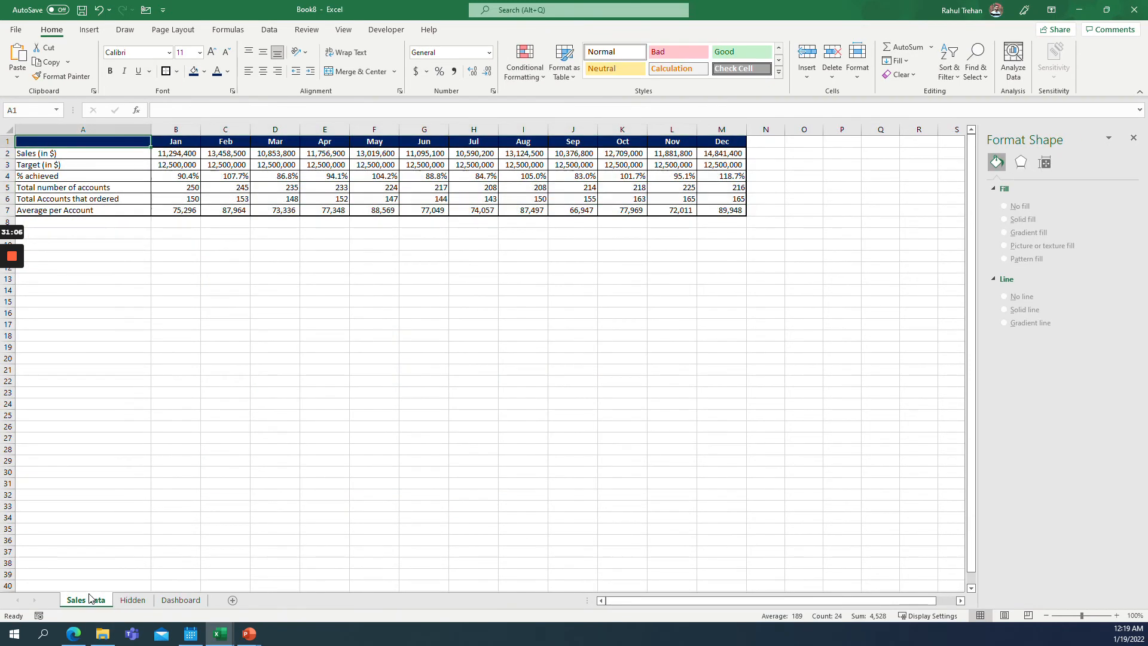
pyautogui.click(133, 600)
pyautogui.click(83, 142)
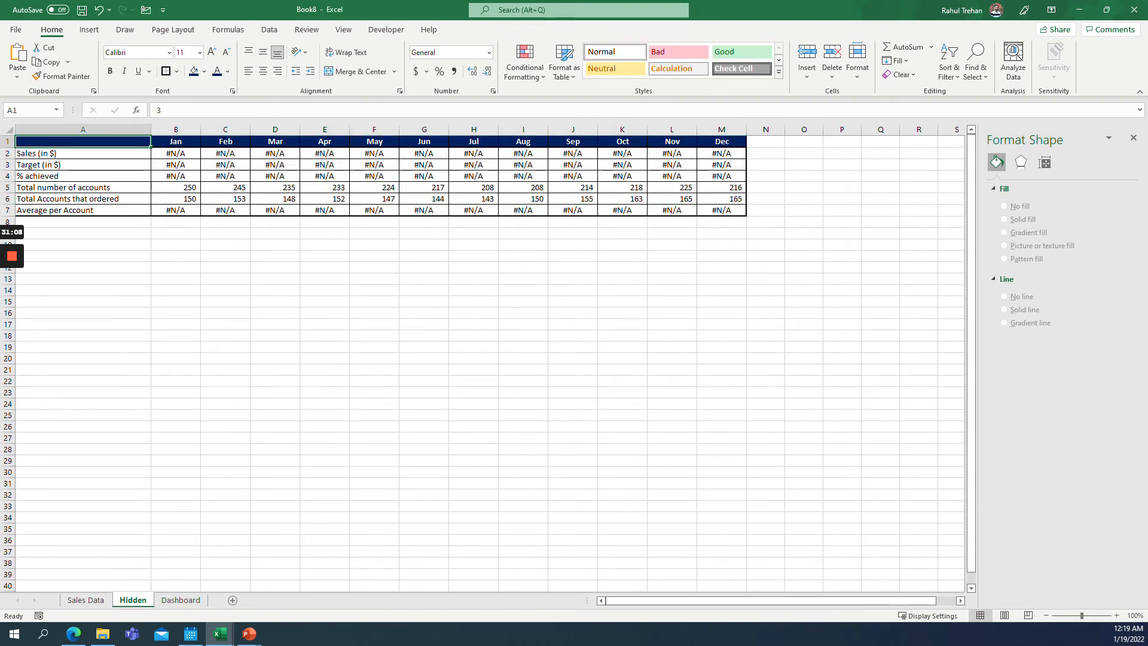
pyautogui.write('4')
pyautogui.press('Return')
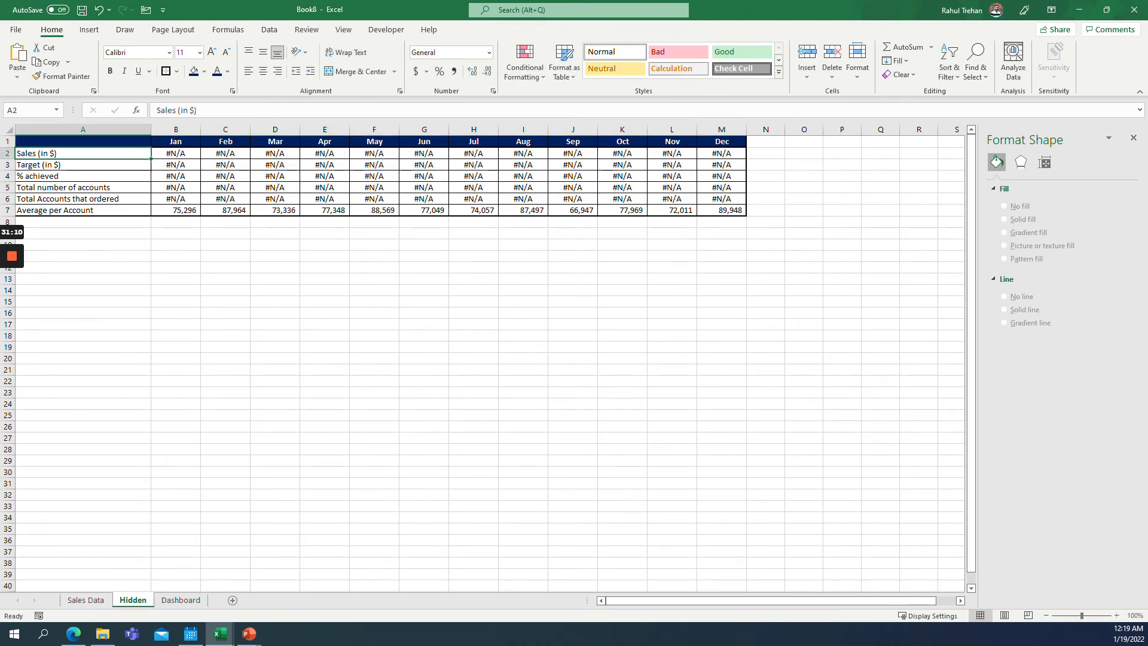
# Examine the Average per Account row formulas on the Hidden sheet, then return to the Dashboard.
pyautogui.click(83, 210)
pyautogui.moveTo(175, 211); pyautogui.dragTo(722, 210)
pyautogui.hotkey('alt', 'Tab')
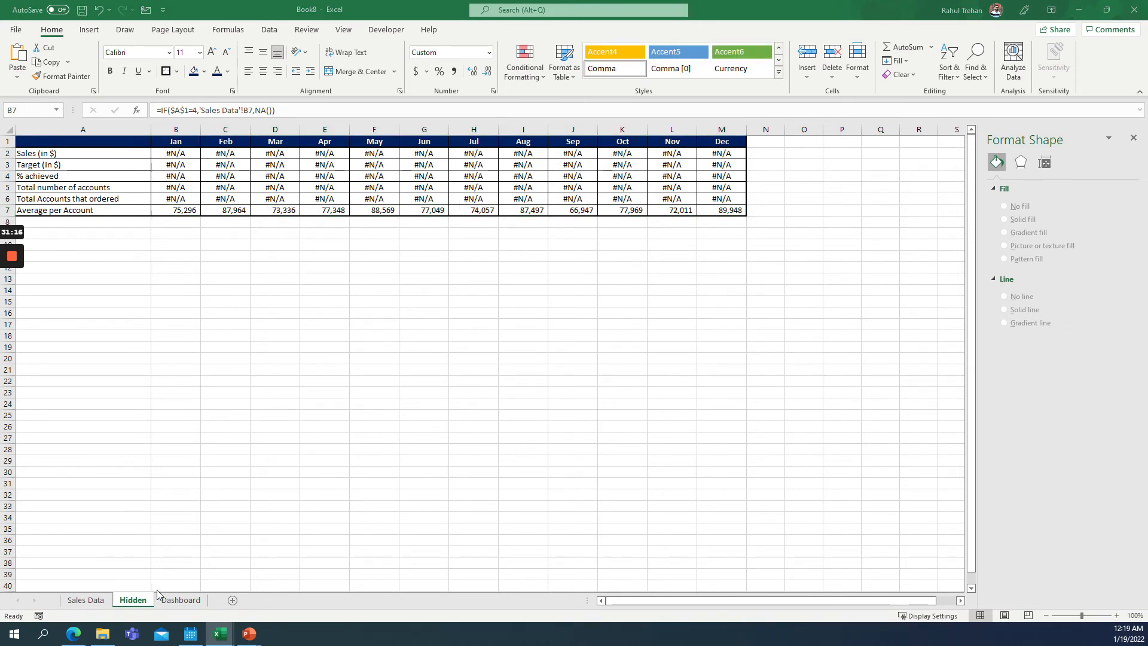
pyautogui.click(179, 599)
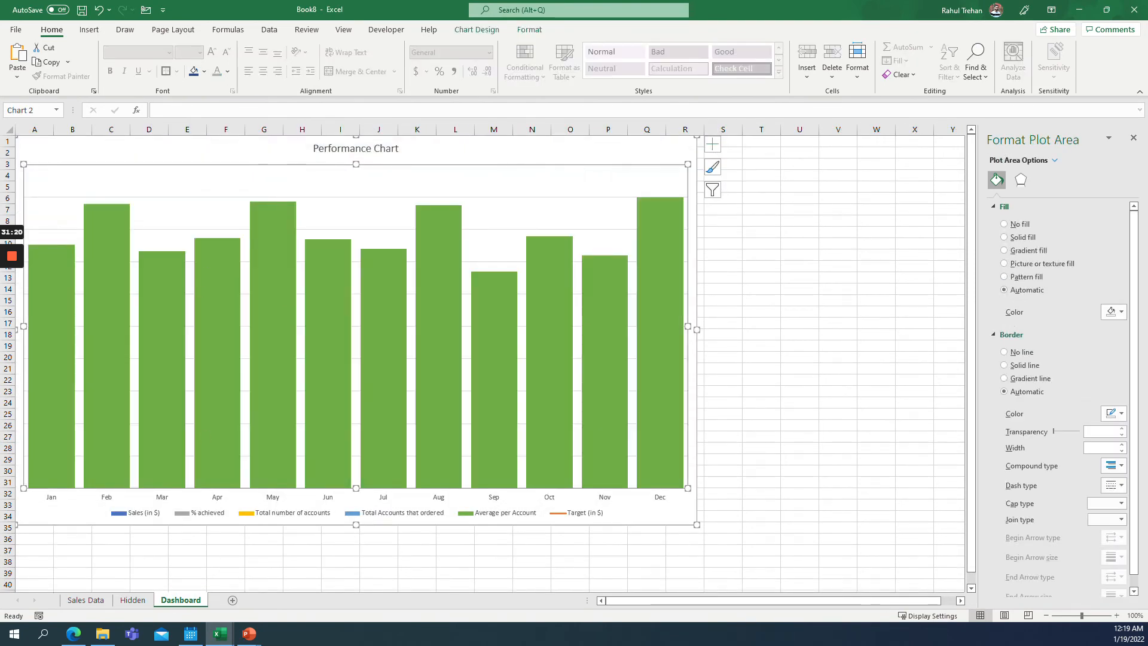
# Add data labels to the Average per Account series.
pyautogui.rightClick(108, 249)
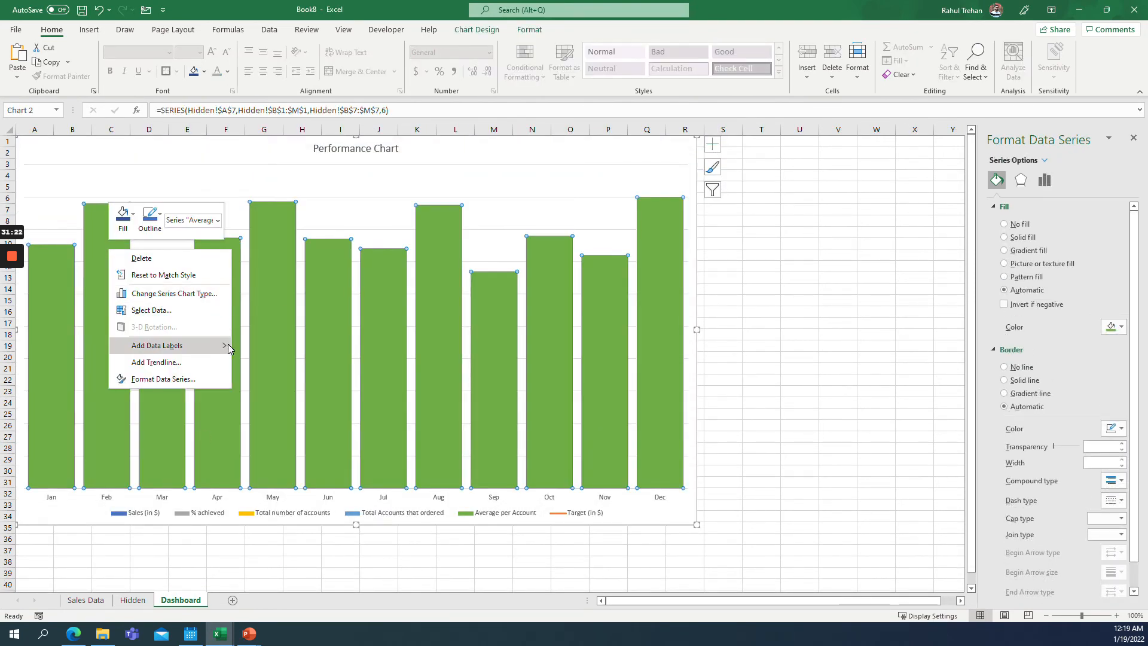
pyautogui.moveTo(228, 345)
pyautogui.click(278, 346)
pyautogui.click(273, 194)
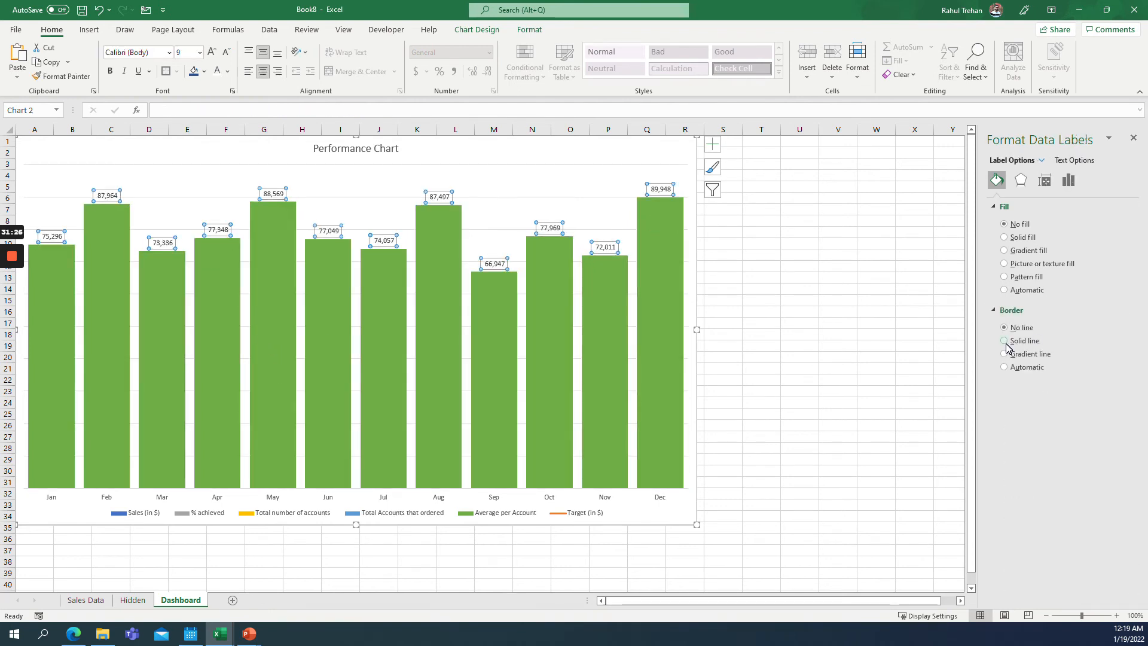
# Apply the custom number format ##.##,"K" to the Average per Account data labels.
pyautogui.click(1068, 180)
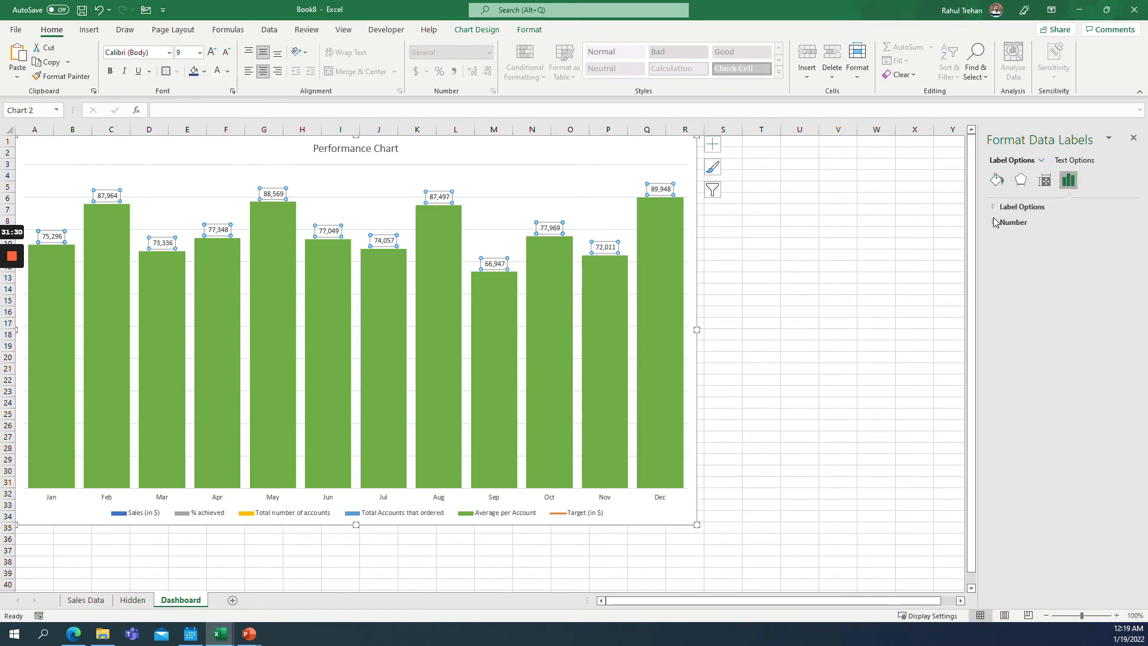
pyautogui.click(1010, 222)
pyautogui.click(1081, 250)
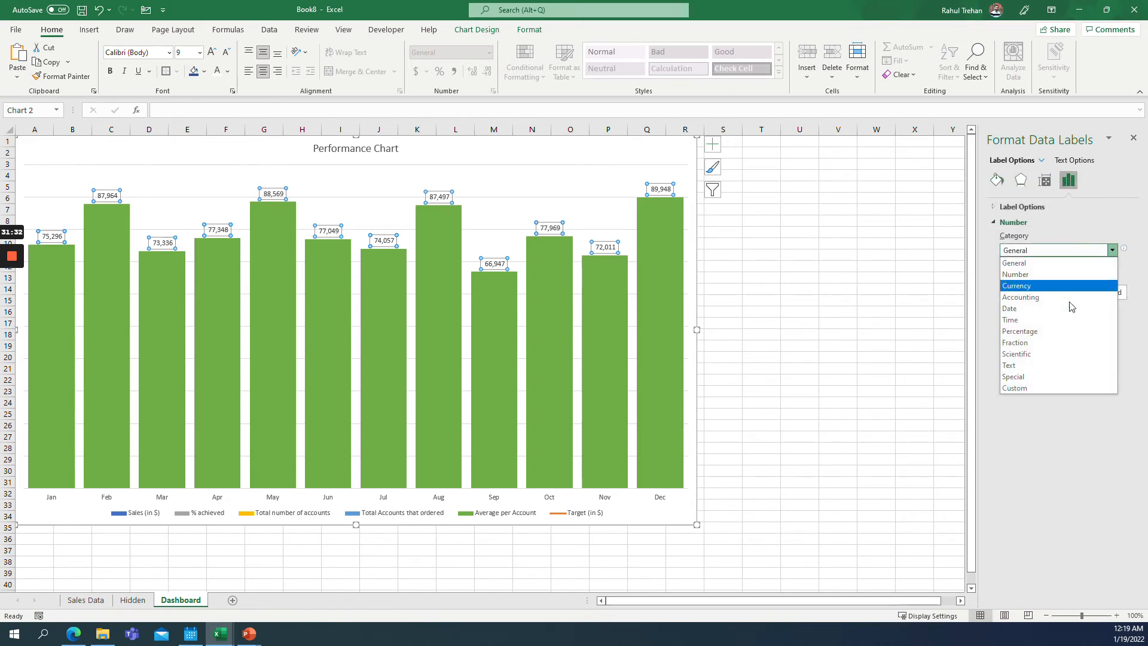
pyautogui.click(1043, 387)
pyautogui.click(1112, 280)
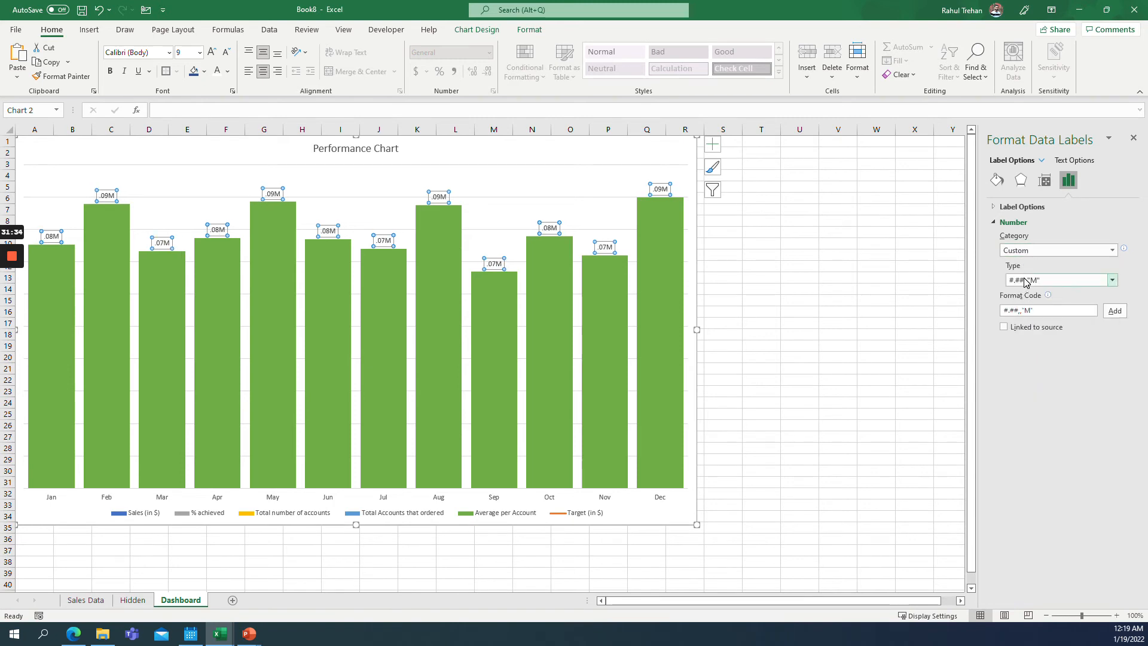
pyautogui.click(1028, 312)
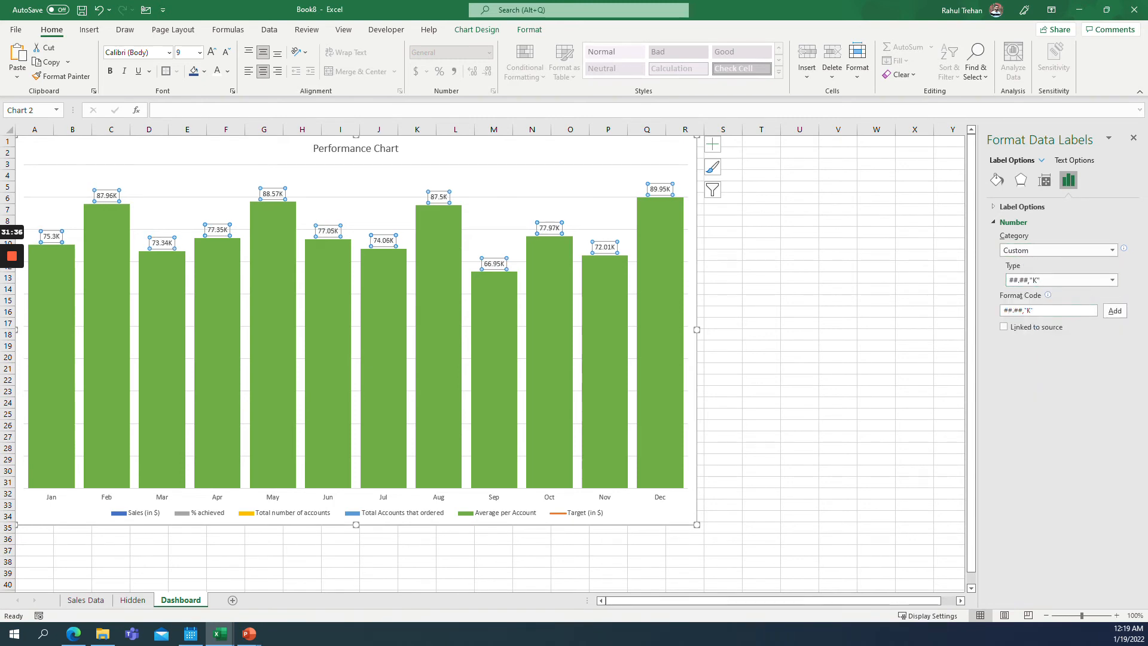
# Make the Average per Account labels white and rotate their text 270°.
pyautogui.click(660, 189)
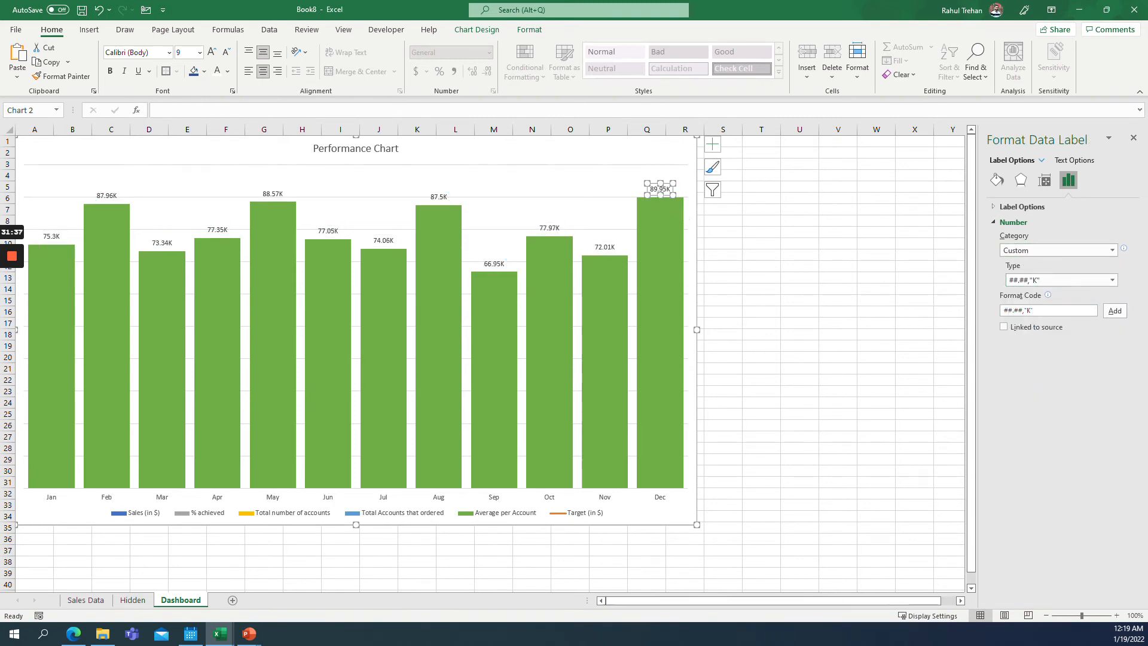
pyautogui.click(268, 195)
pyautogui.click(268, 215)
pyautogui.click(270, 194)
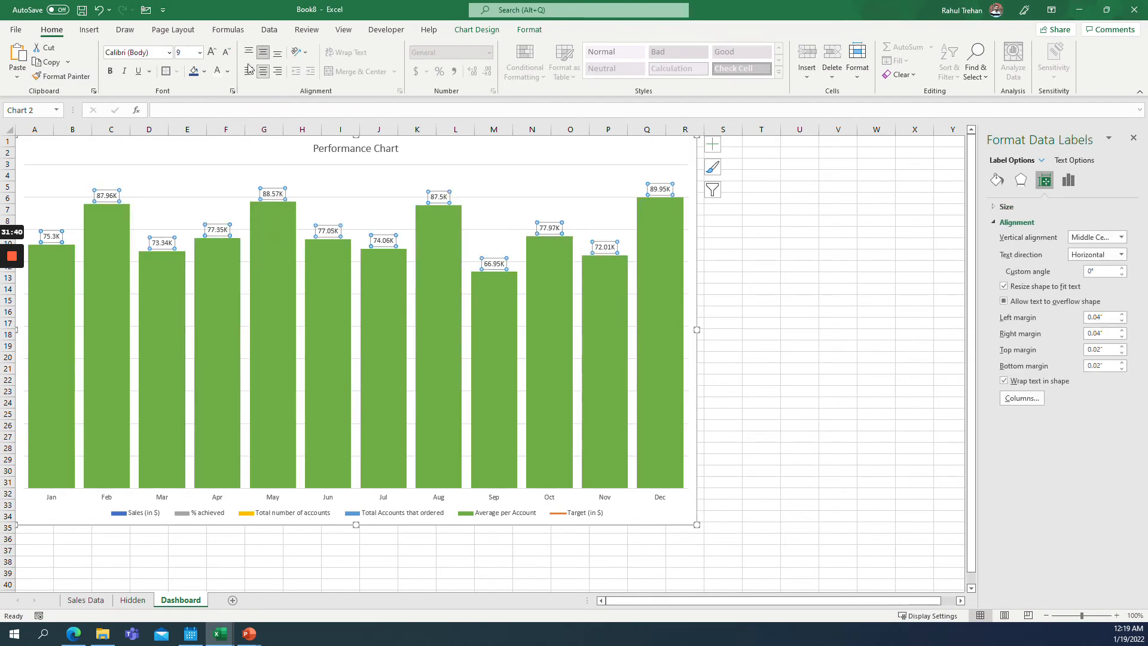
pyautogui.click(217, 71)
pyautogui.click(1103, 254)
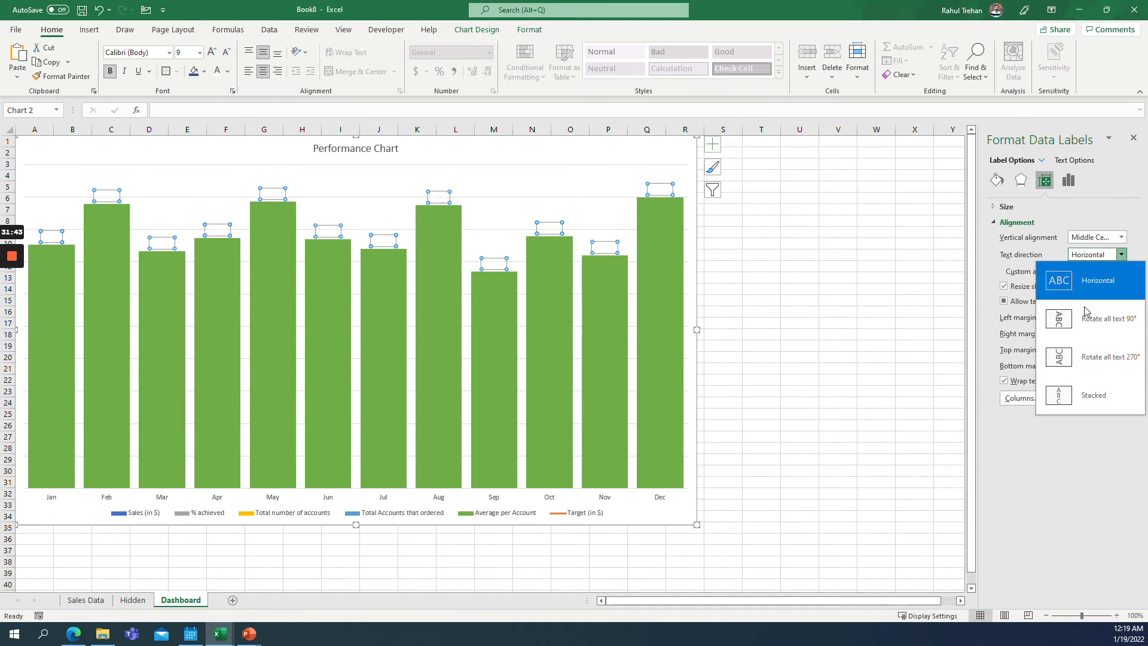
pyautogui.click(1095, 359)
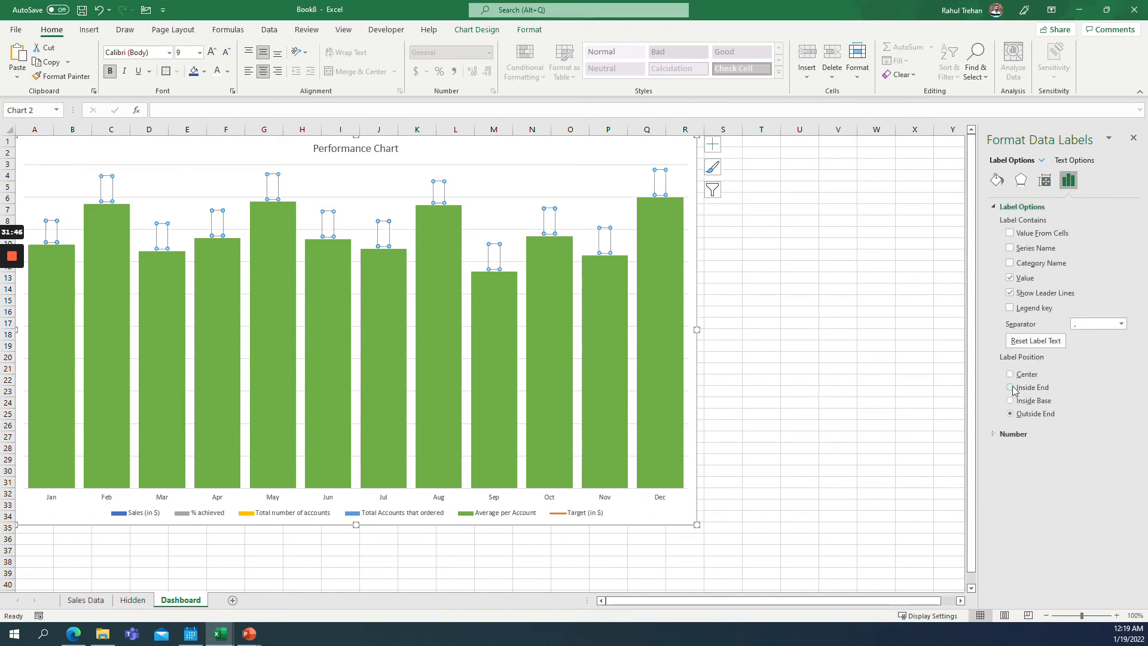
# Position the Average per Account labels at Inside Base and set their font size to 14.
pyautogui.click(1011, 401)
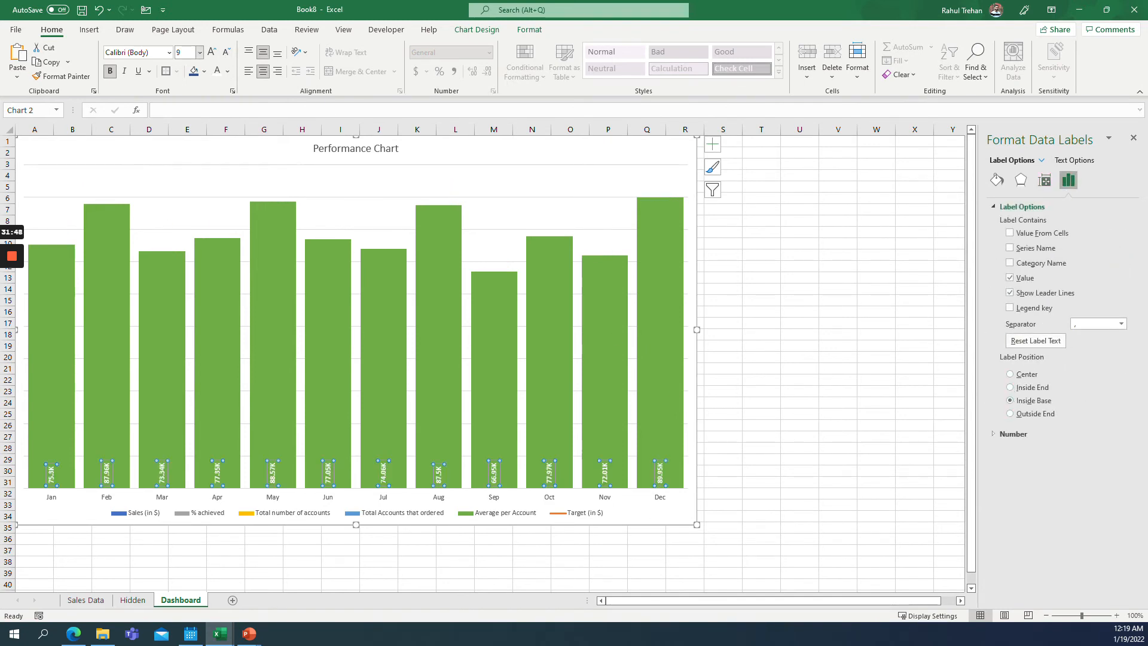
pyautogui.click(200, 52)
pyautogui.click(186, 149)
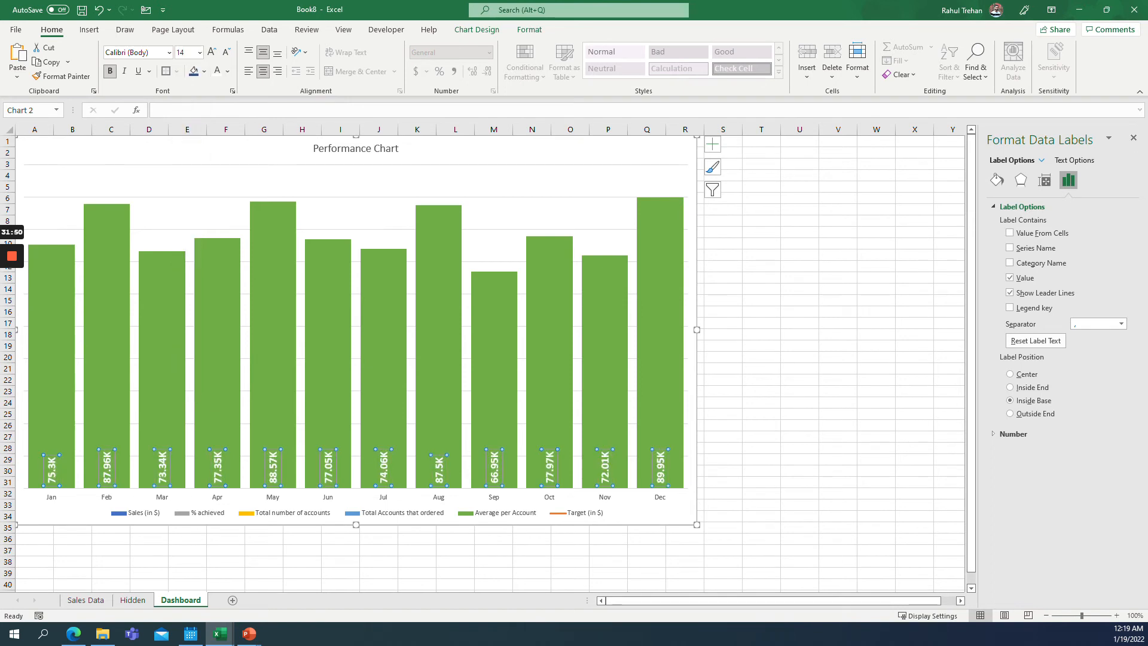
pyautogui.click(370, 198)
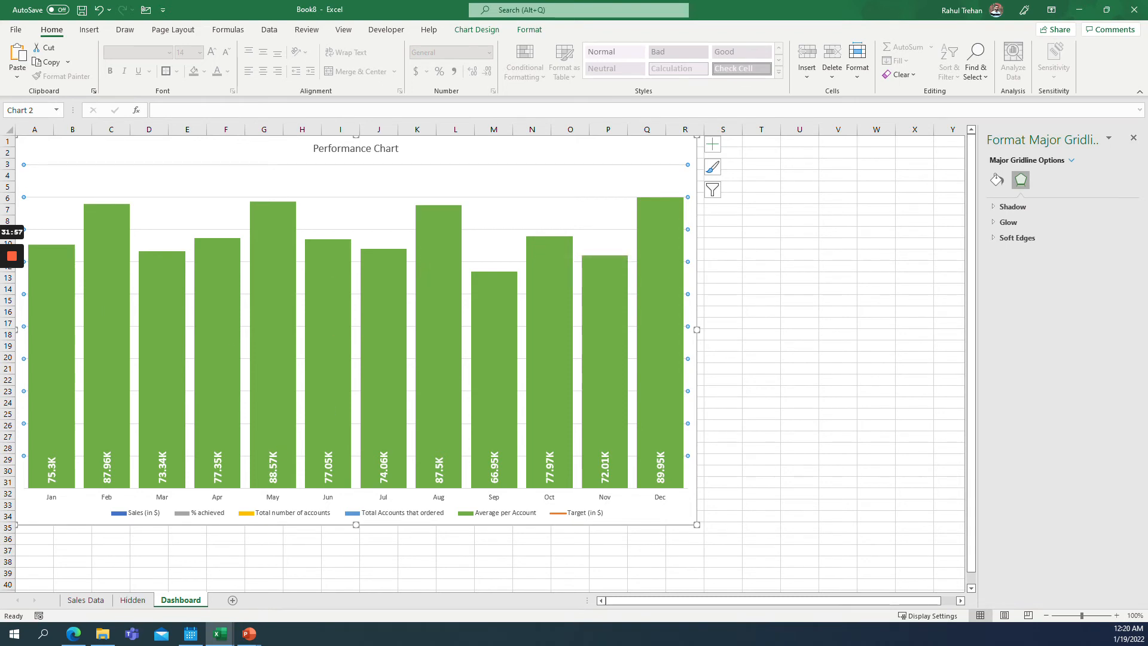
# Insert an option button form control, drawing it on the chart just below the title.
pyautogui.click(246, 272)
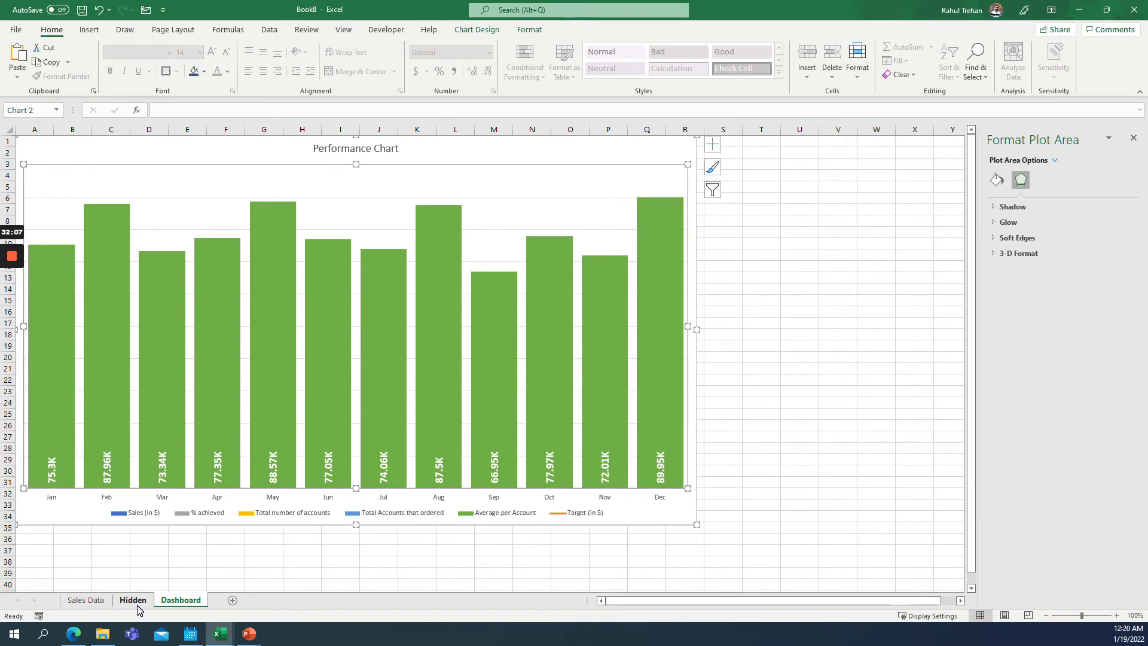
pyautogui.click(149, 561)
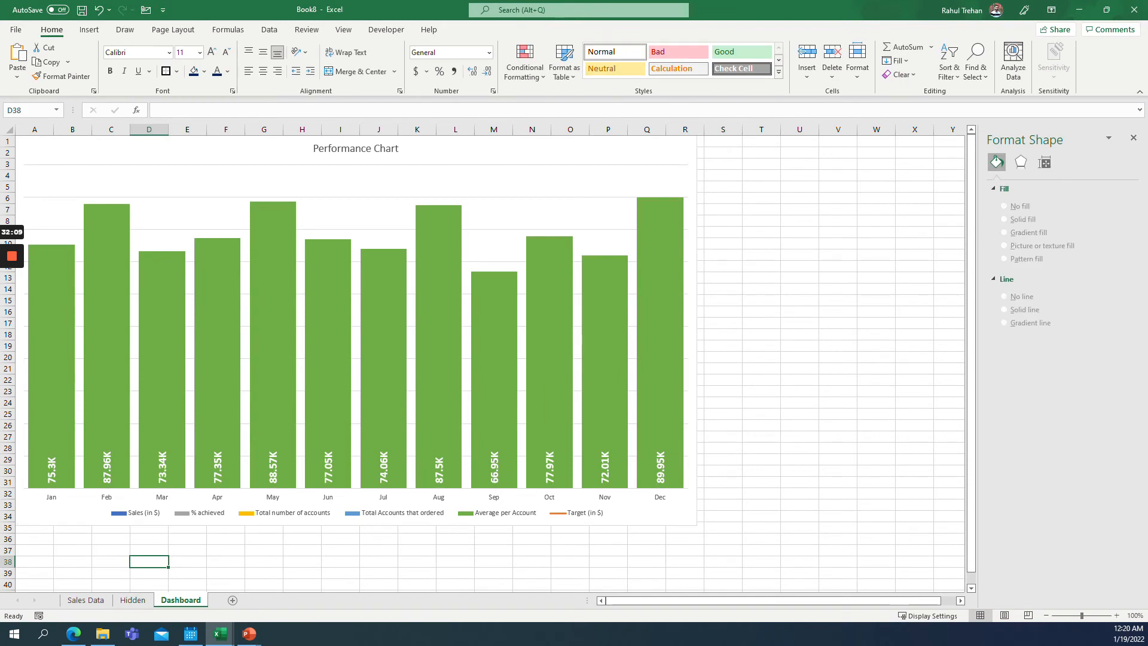
pyautogui.click(418, 146)
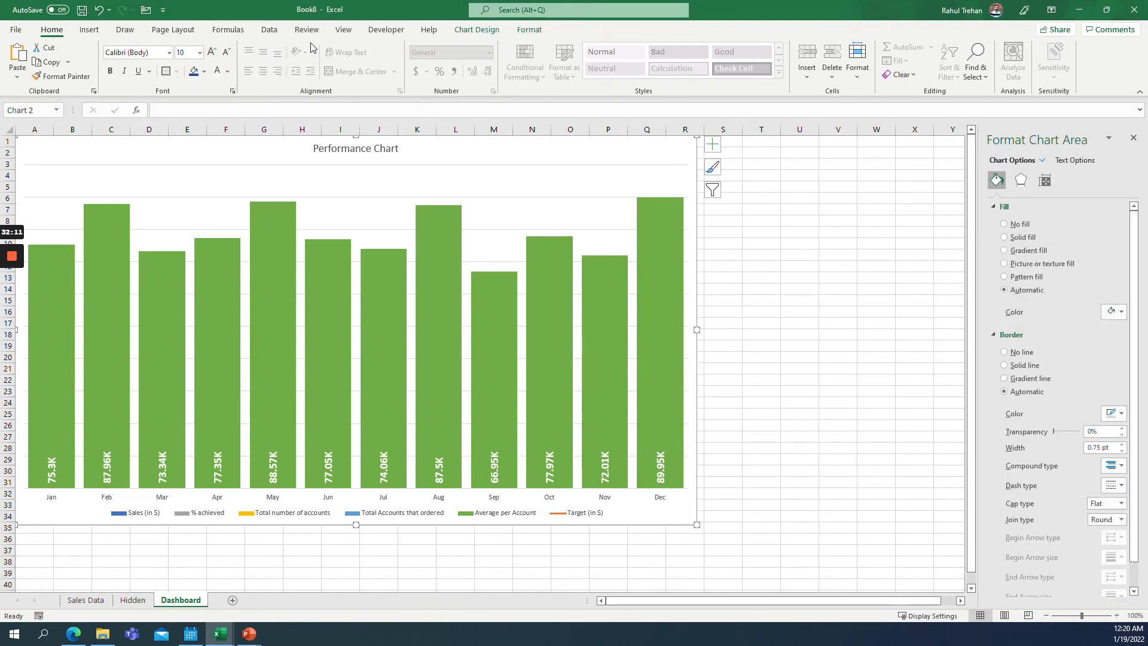
pyautogui.click(387, 33)
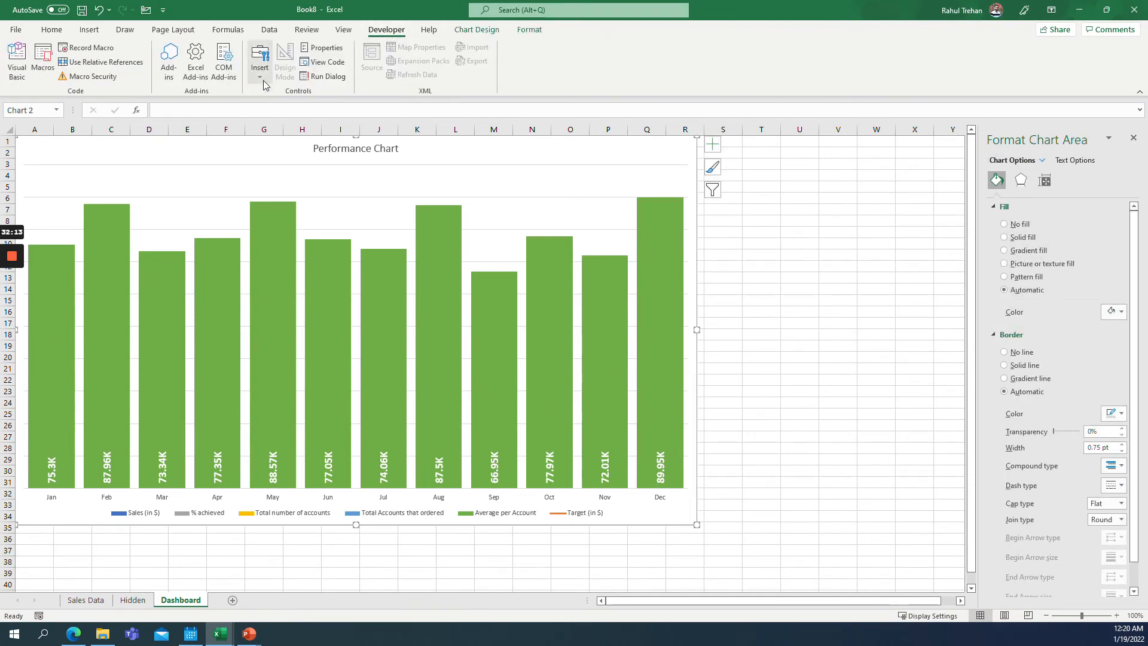
pyautogui.click(260, 60)
pyautogui.click(314, 108)
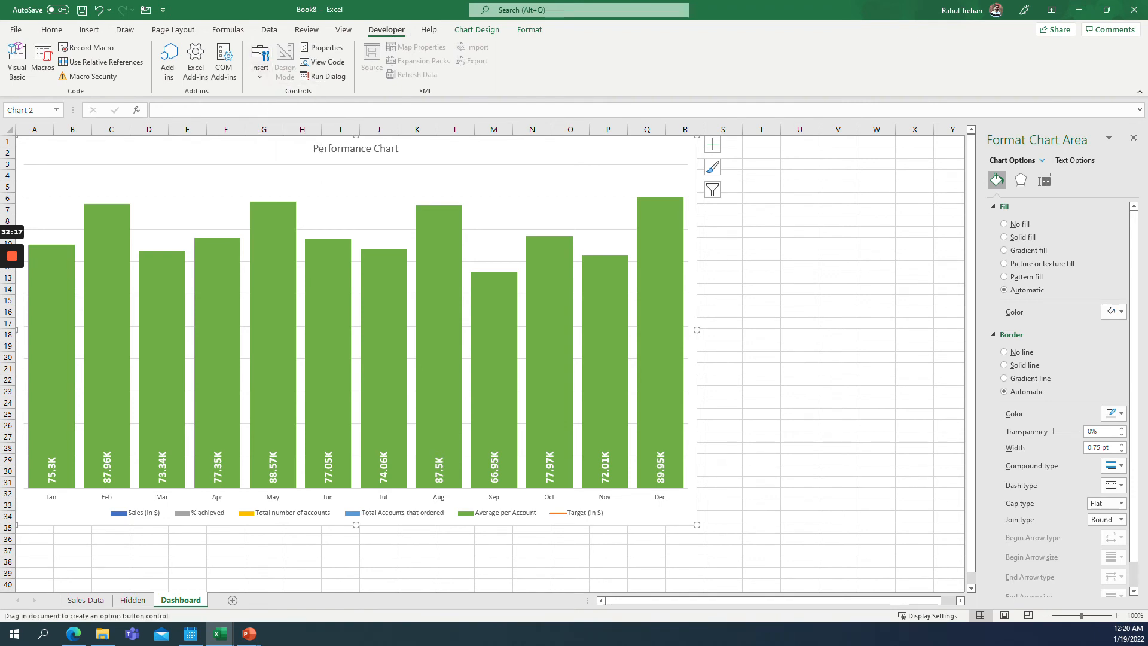
pyautogui.moveTo(184, 166); pyautogui.dragTo(249, 178)
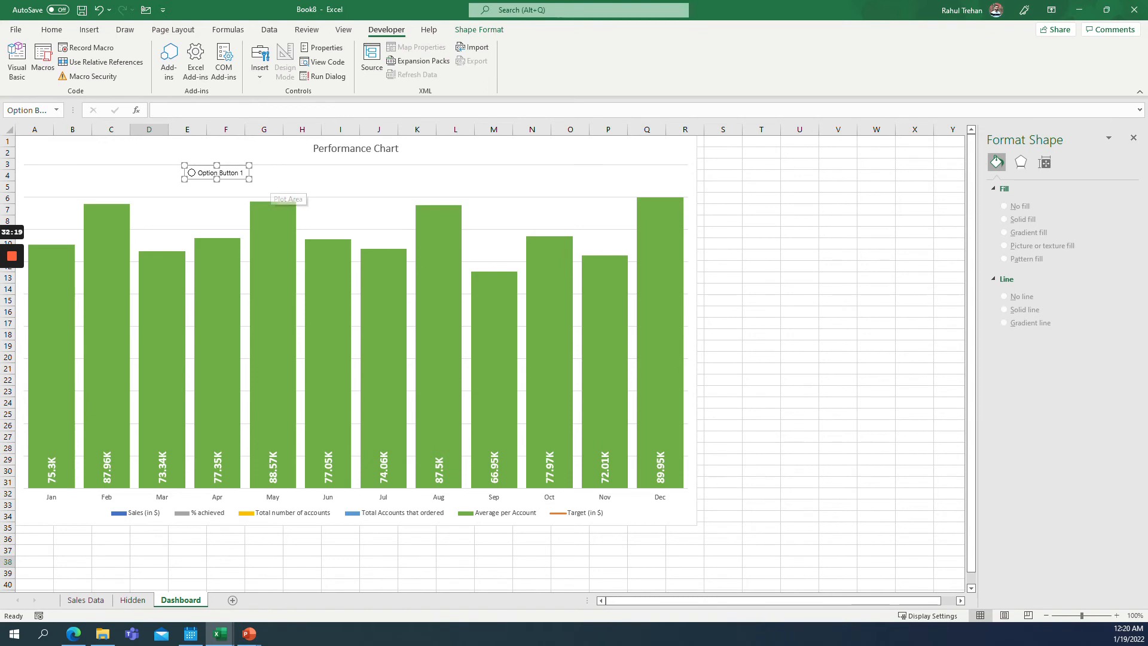
# Rename the first option button's label to Sales vs Target.
pyautogui.click(198, 173)
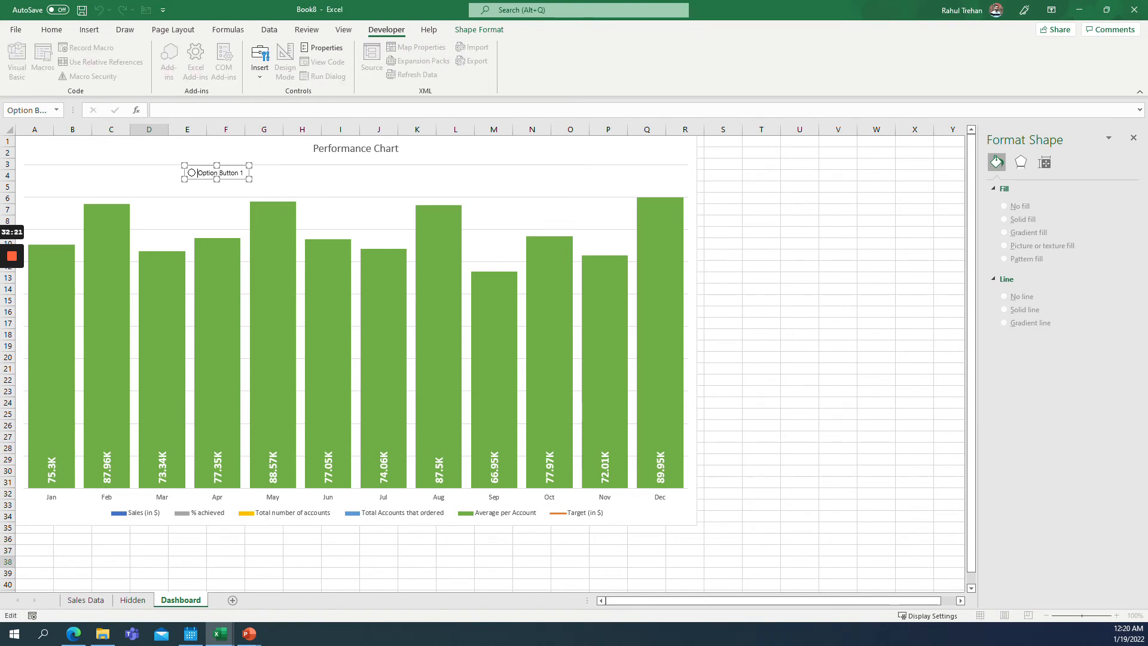
pyautogui.hotkey('ctrl', 'shift', 'Right')
pyautogui.hotkey('ctrl', 'shift', 'Right')
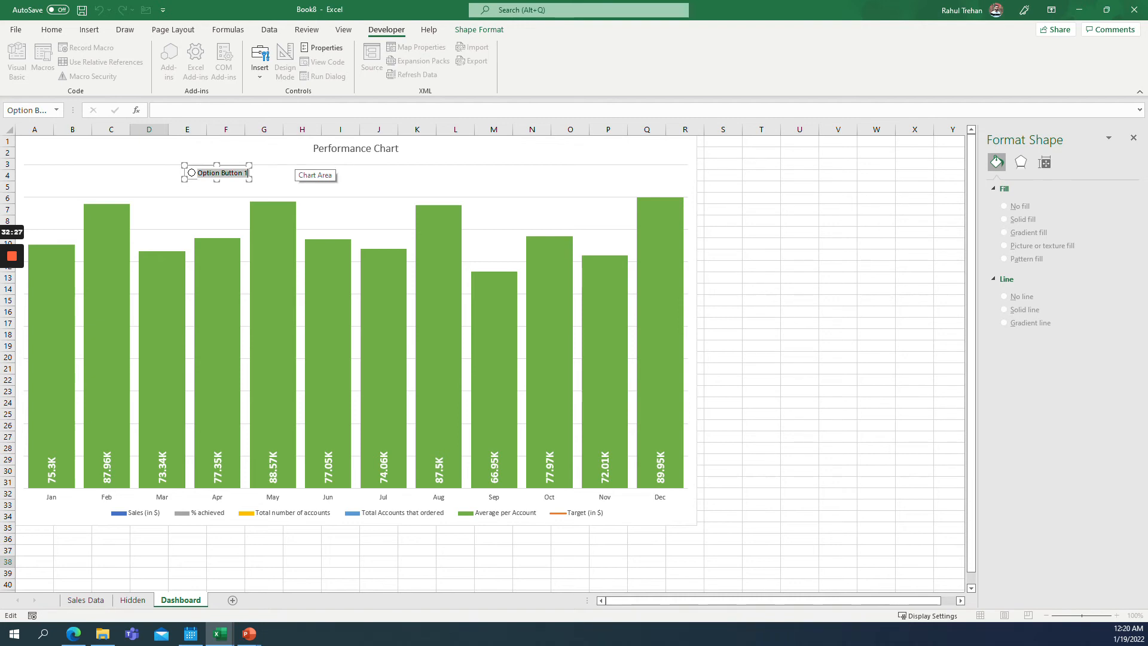
pyautogui.write('Sales vsT')
pyautogui.press('BackSpace')
pyautogui.write('Target')
pyautogui.click(226, 180)
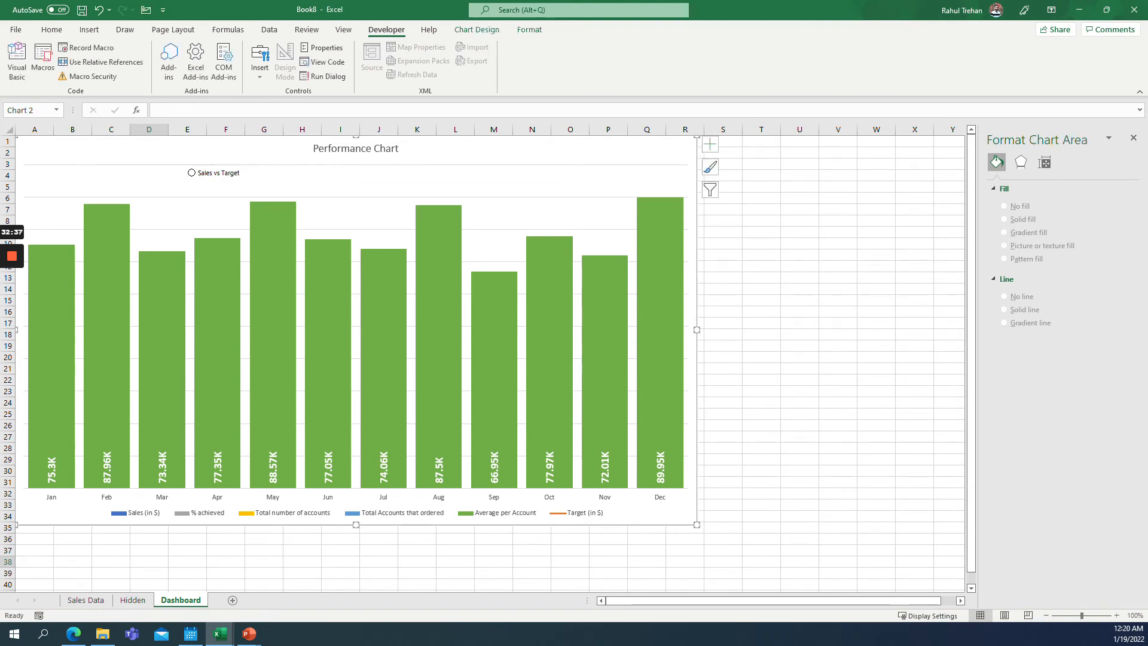
# Select the Sales vs Target option and check the selector cell on the Hidden sheet.
pyautogui.click(190, 170)
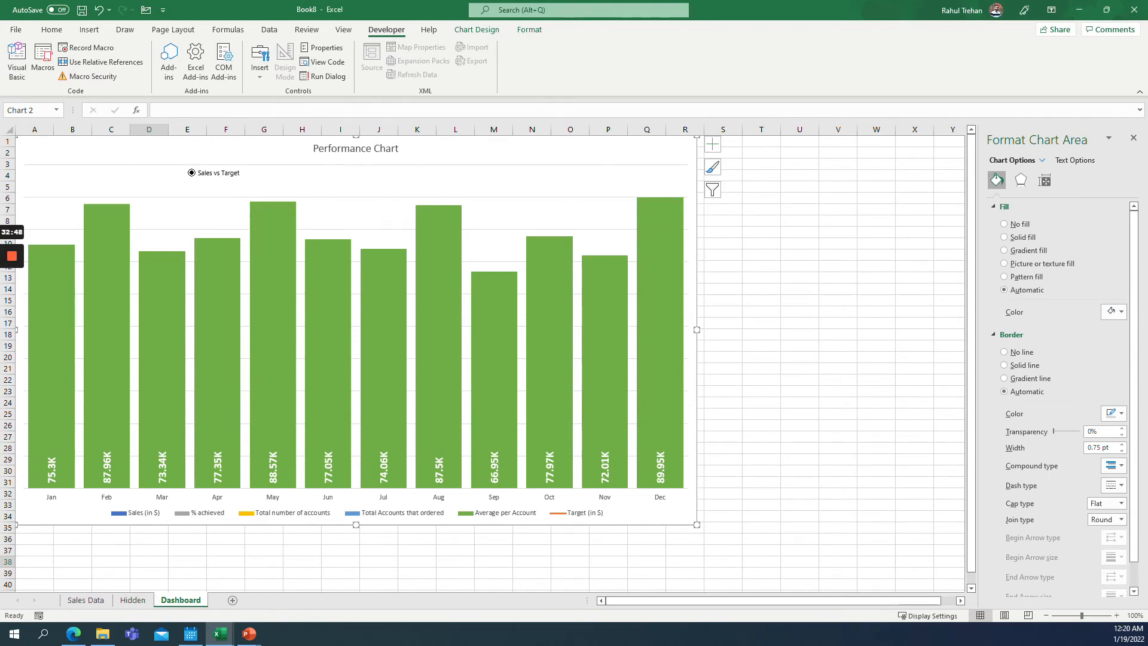
pyautogui.click(263, 182)
pyautogui.click(189, 179)
pyautogui.click(132, 600)
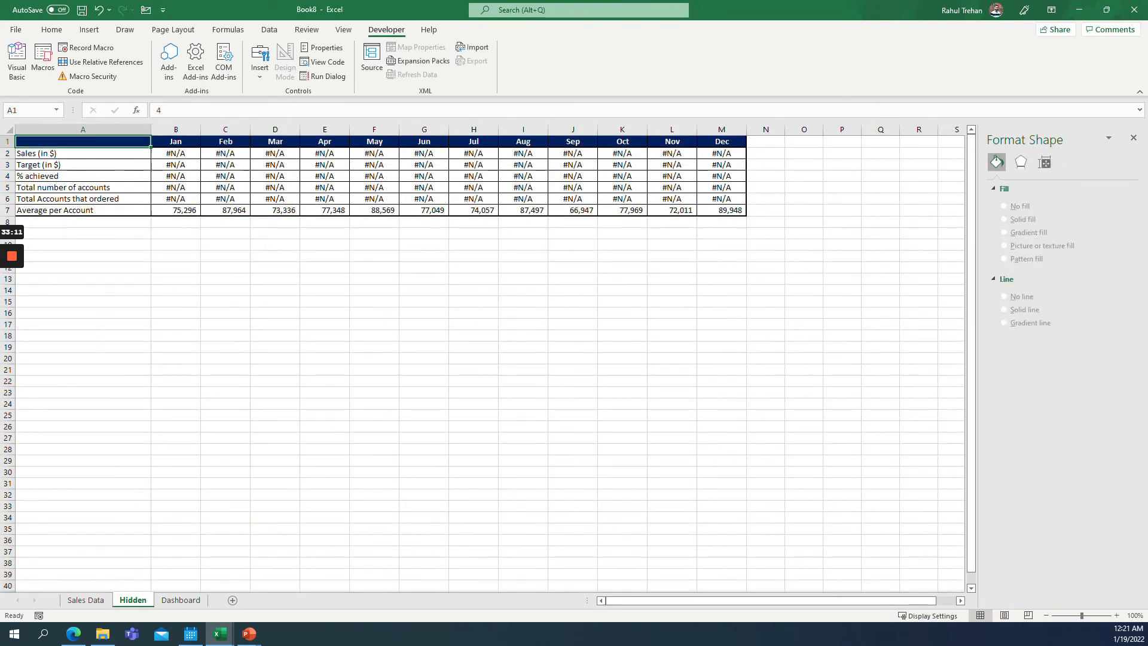
pyautogui.click(181, 600)
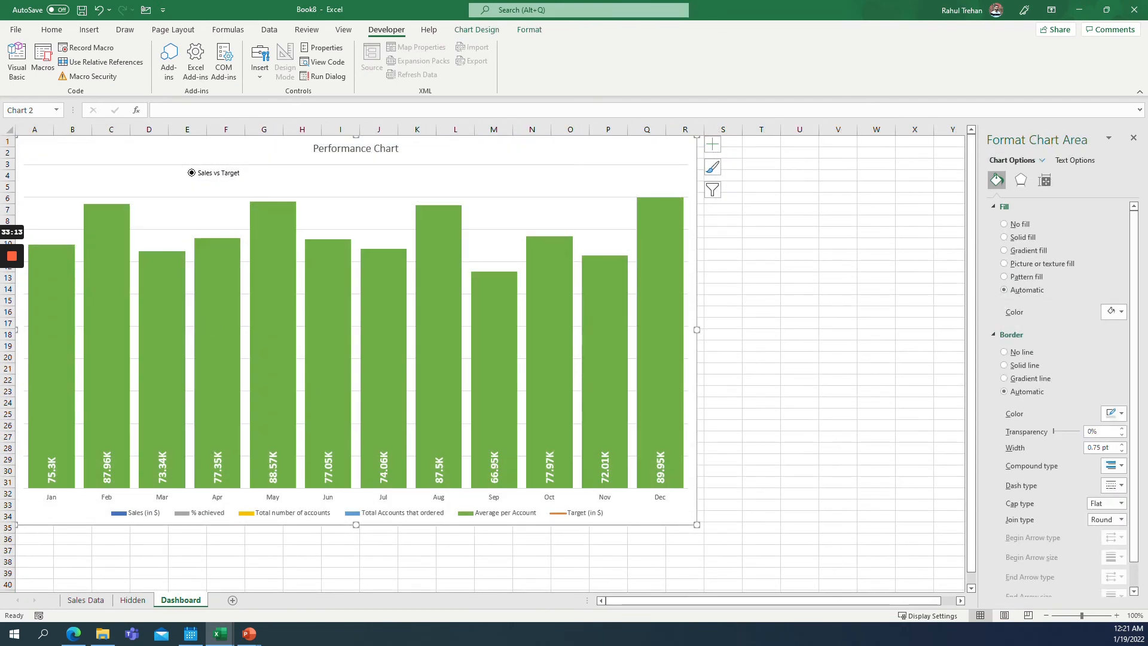
# Link the Sales vs Target option button to cell A1 on the Hidden sheet.
pyautogui.rightClick(210, 177)
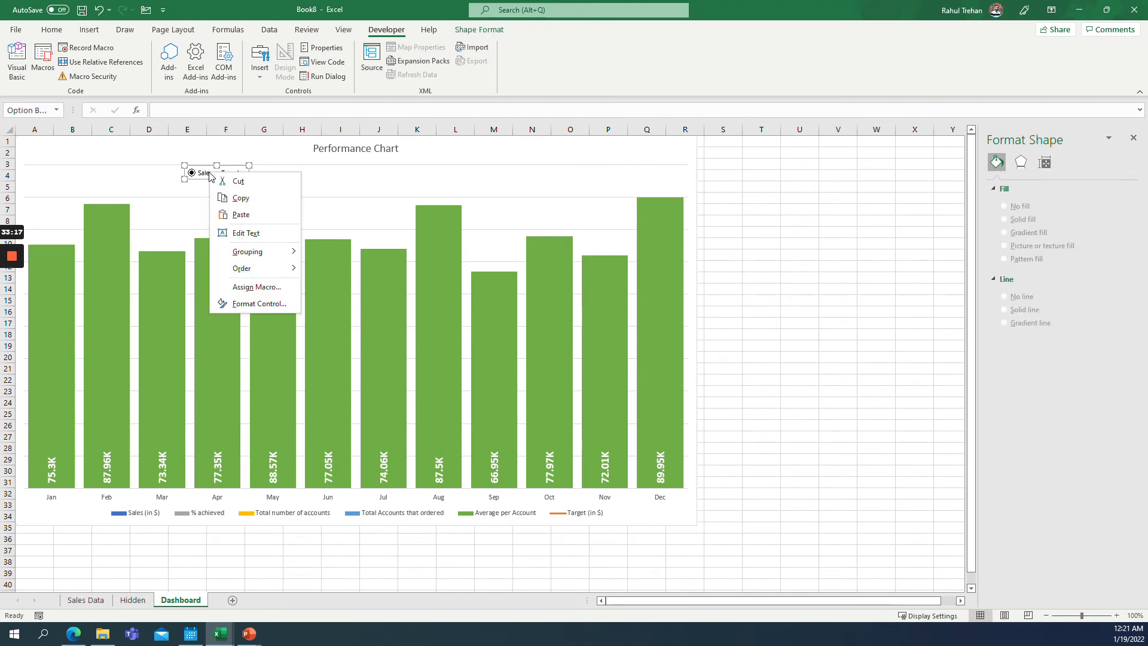
pyautogui.press('Escape')
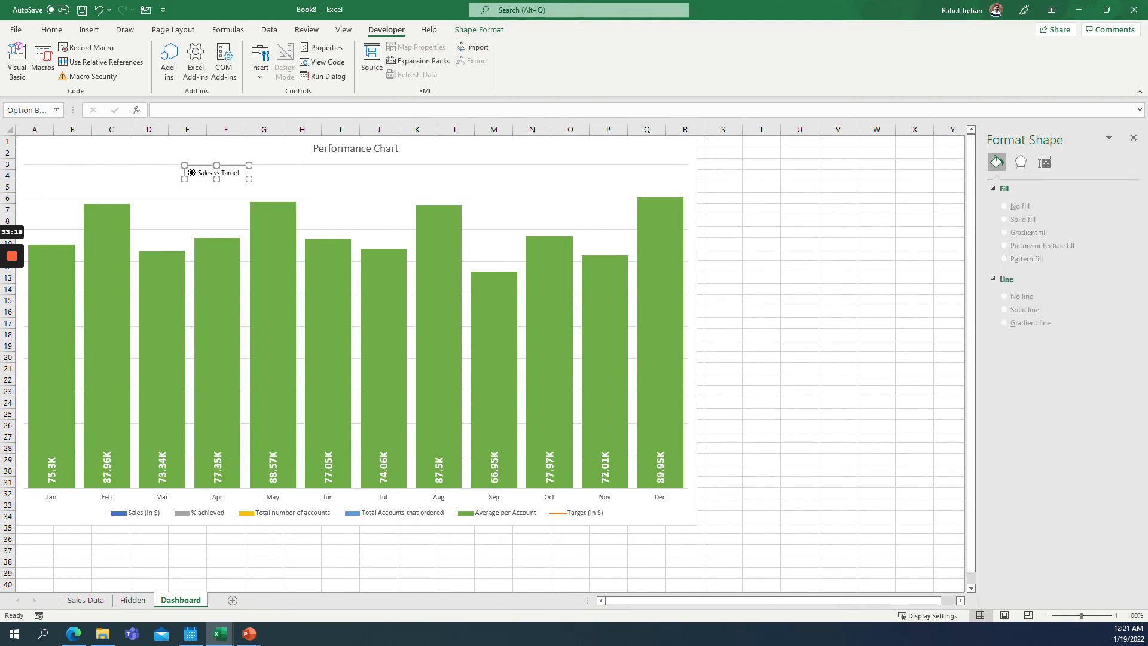
pyautogui.rightClick(205, 172)
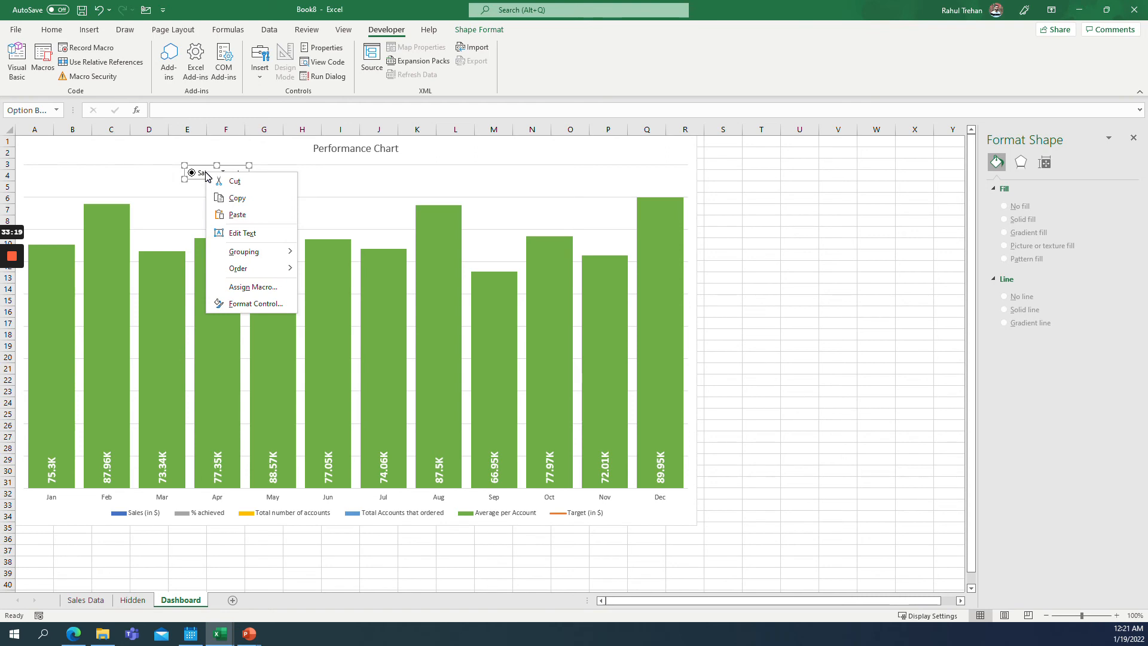
pyautogui.click(254, 305)
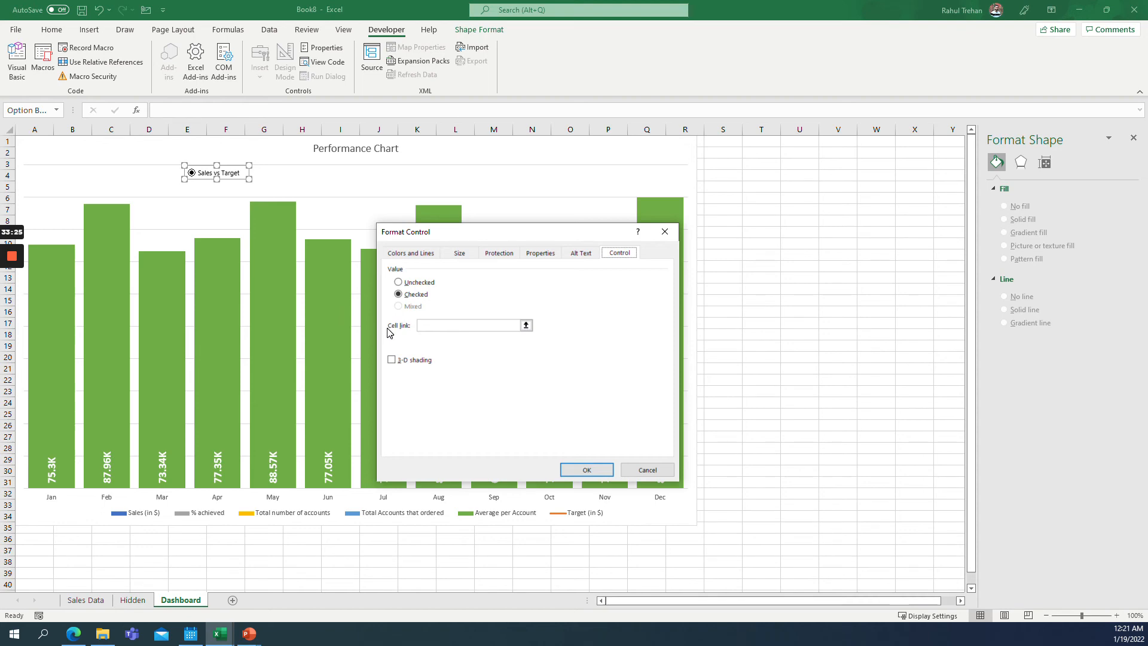
pyautogui.click(526, 325)
pyautogui.click(133, 600)
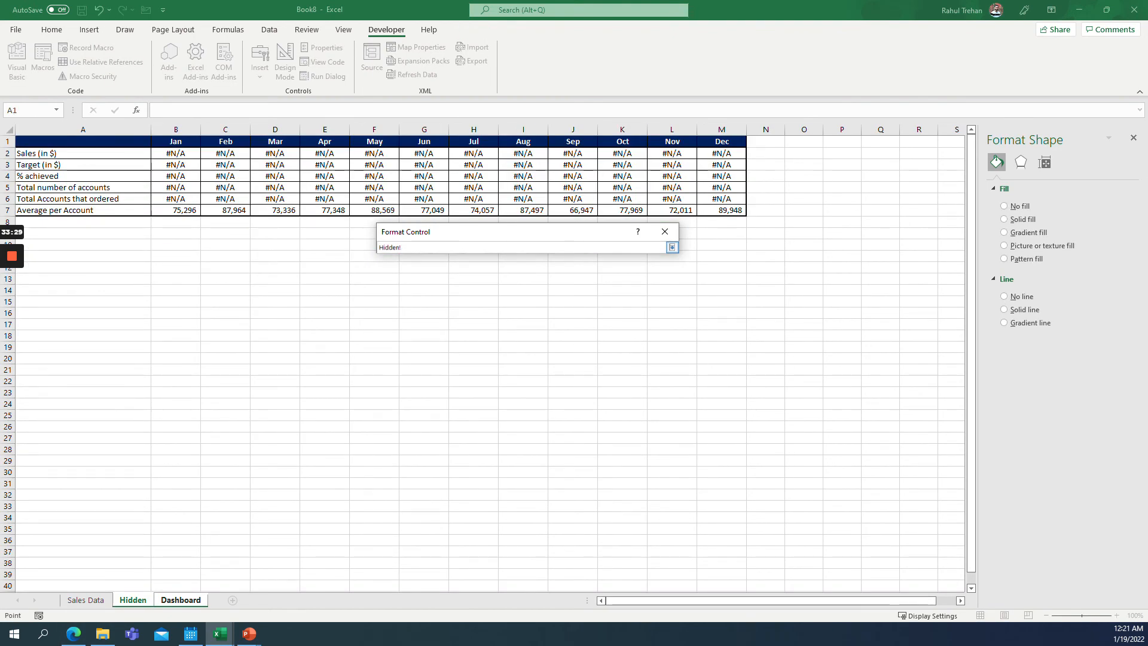
pyautogui.click(83, 141)
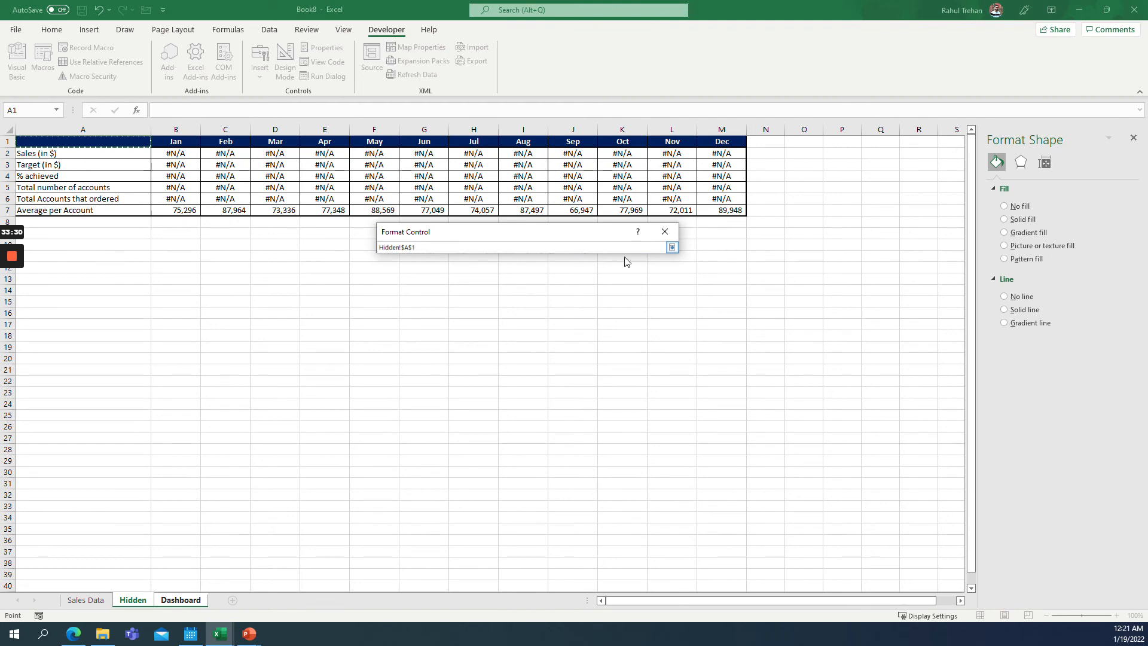
pyautogui.click(672, 247)
pyautogui.click(583, 466)
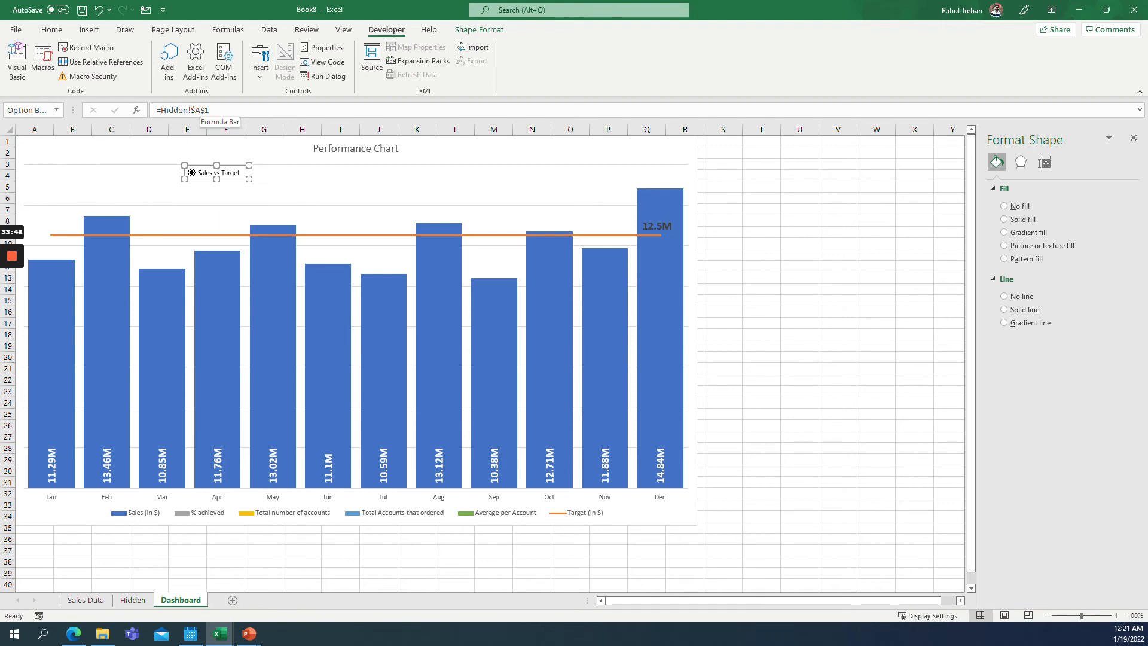
# Insert a second option button on the chart to the right of Sales vs Target.
pyautogui.click(260, 60)
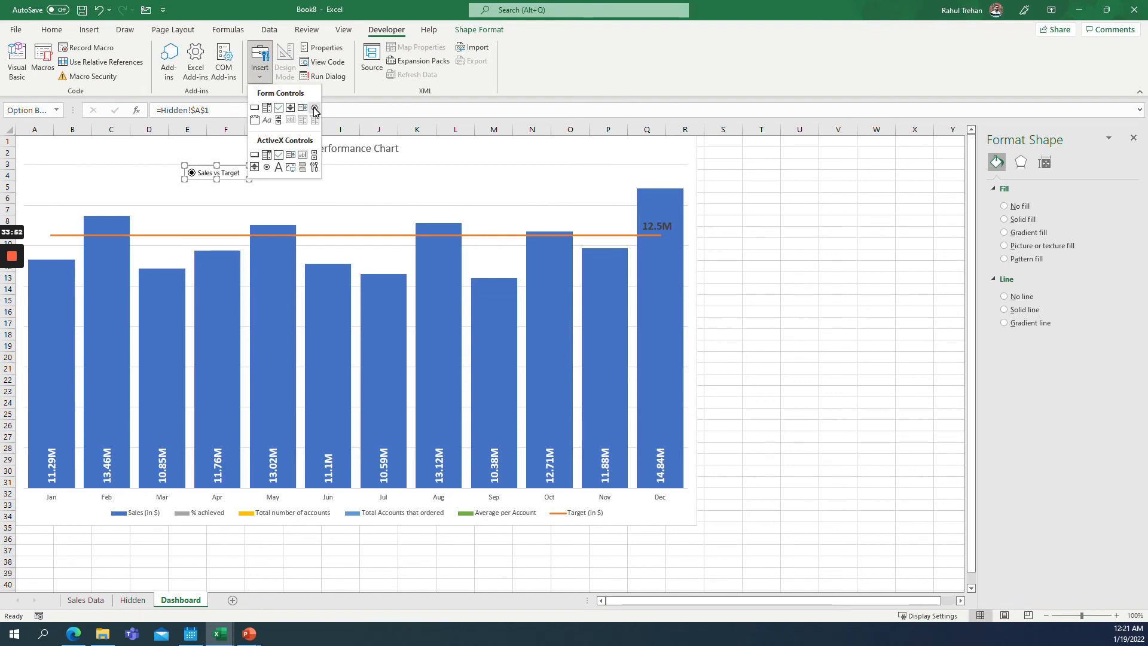
pyautogui.click(315, 109)
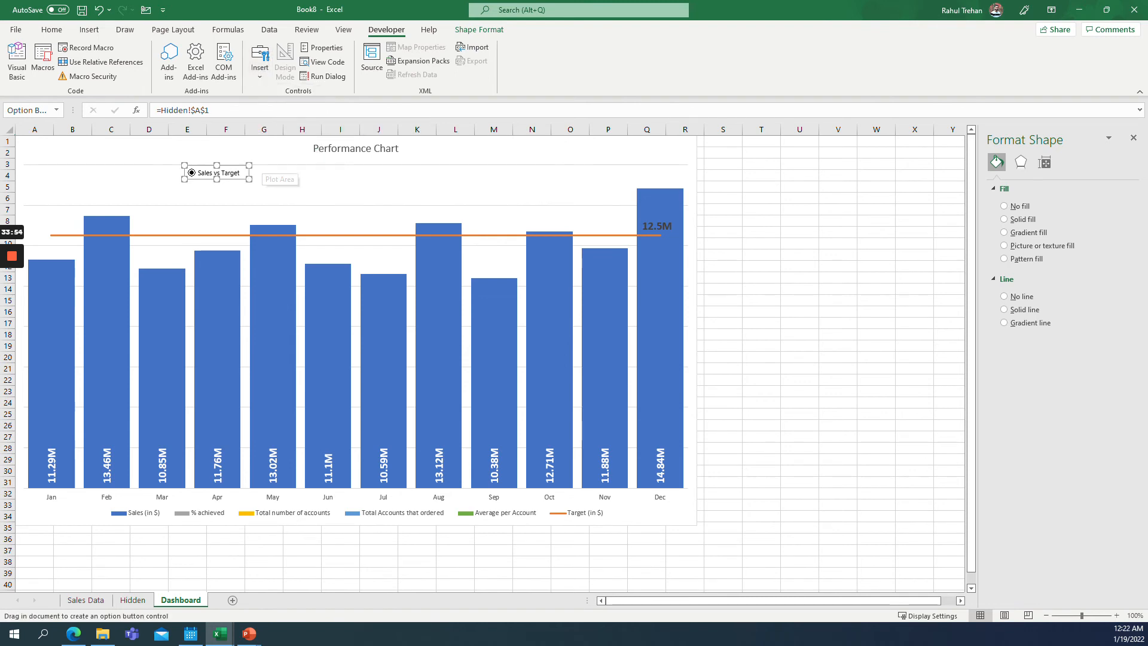
pyautogui.click(260, 168)
pyautogui.press('Escape')
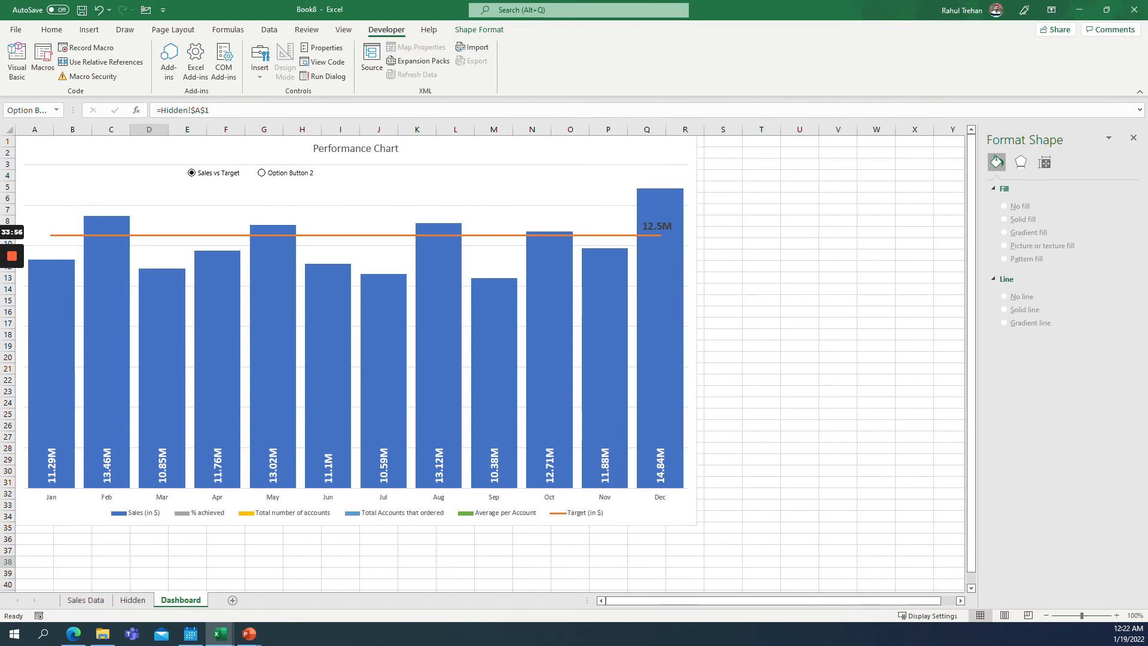
pyautogui.keyDown('ctrl'); pyautogui.click(281, 172); pyautogui.keyUp('ctrl')
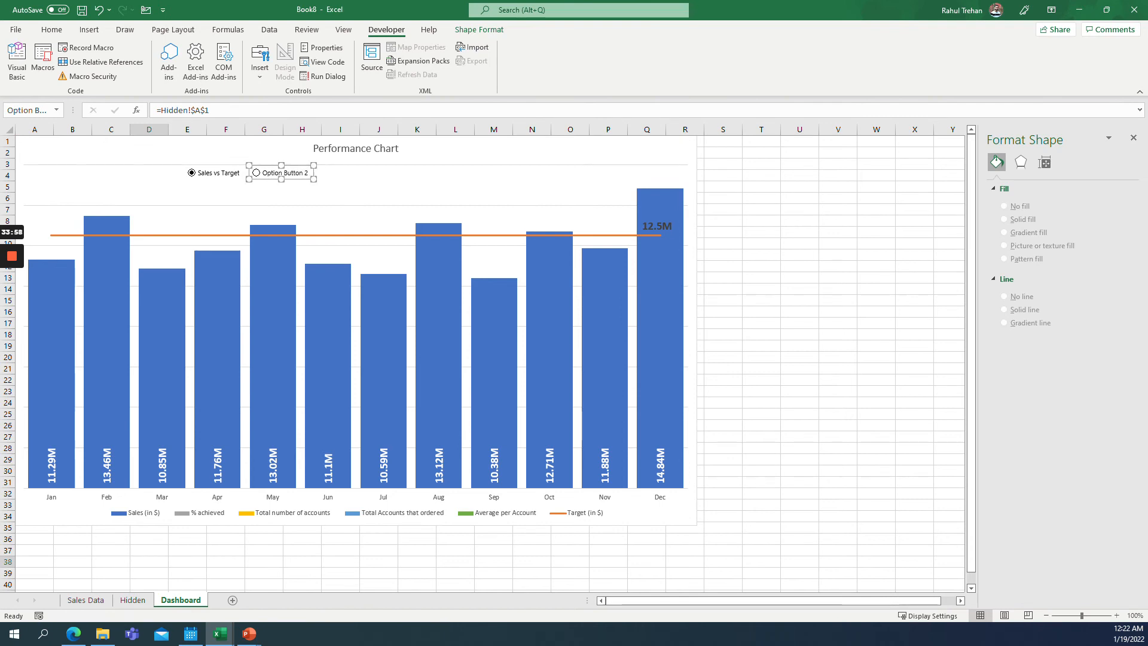
pyautogui.click(262, 172)
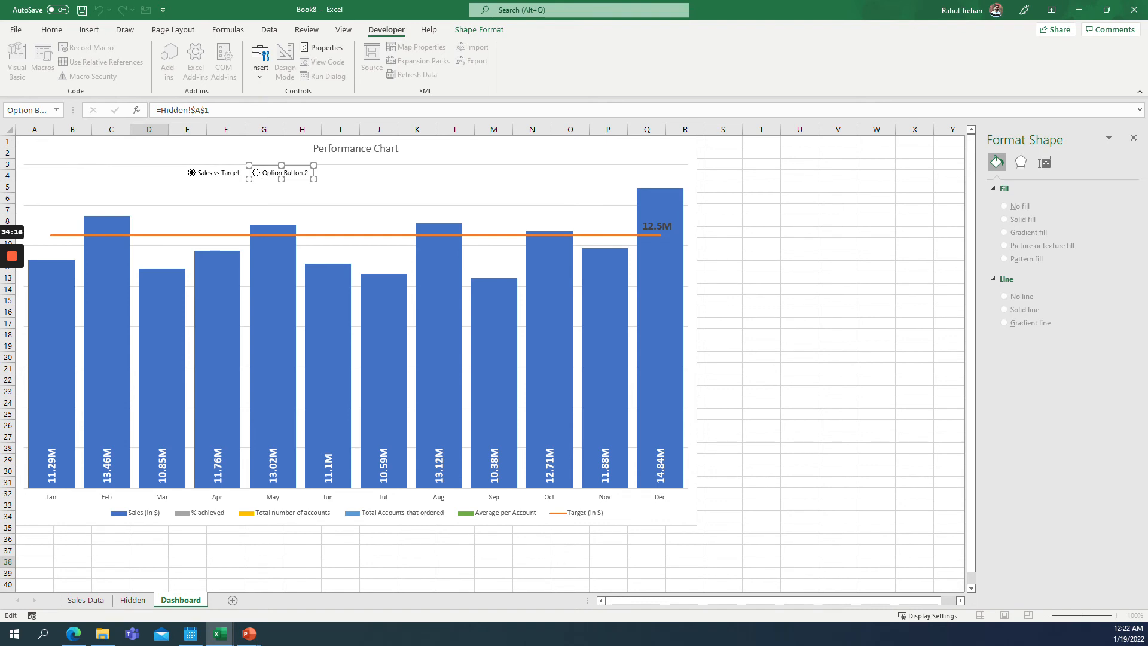
pyautogui.hotkey('ctrl', 'shift', 'Right')
pyautogui.hotkey('ctrl', 'shift', 'Right')
pyautogui.press('Escape')
pyautogui.write('T')
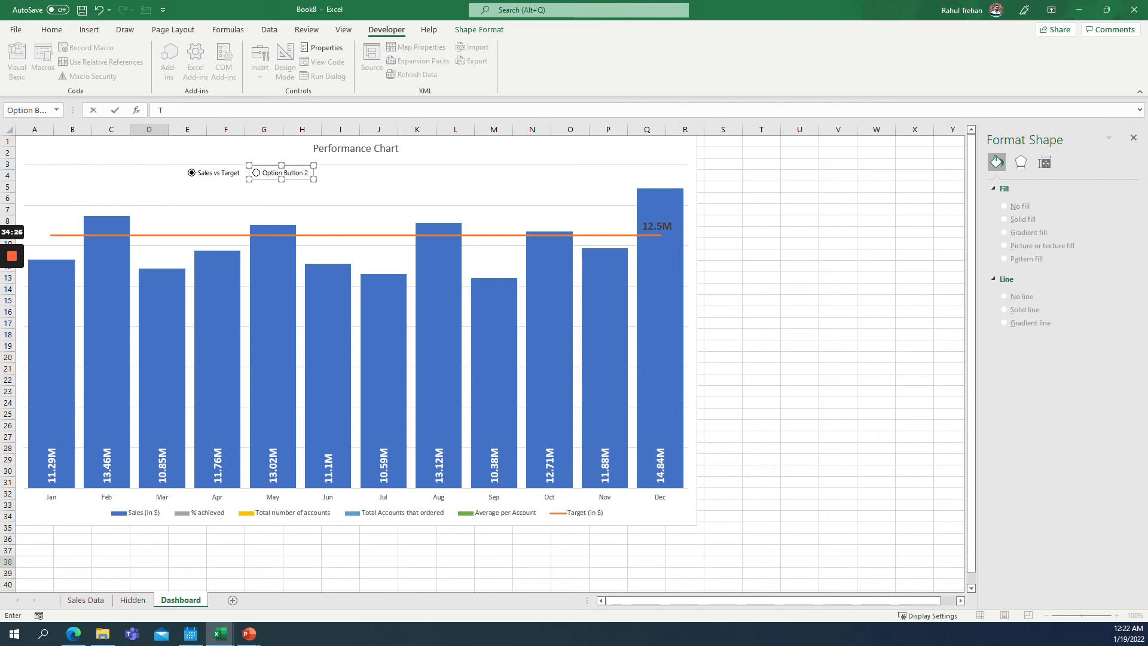
pyautogui.press('Return')
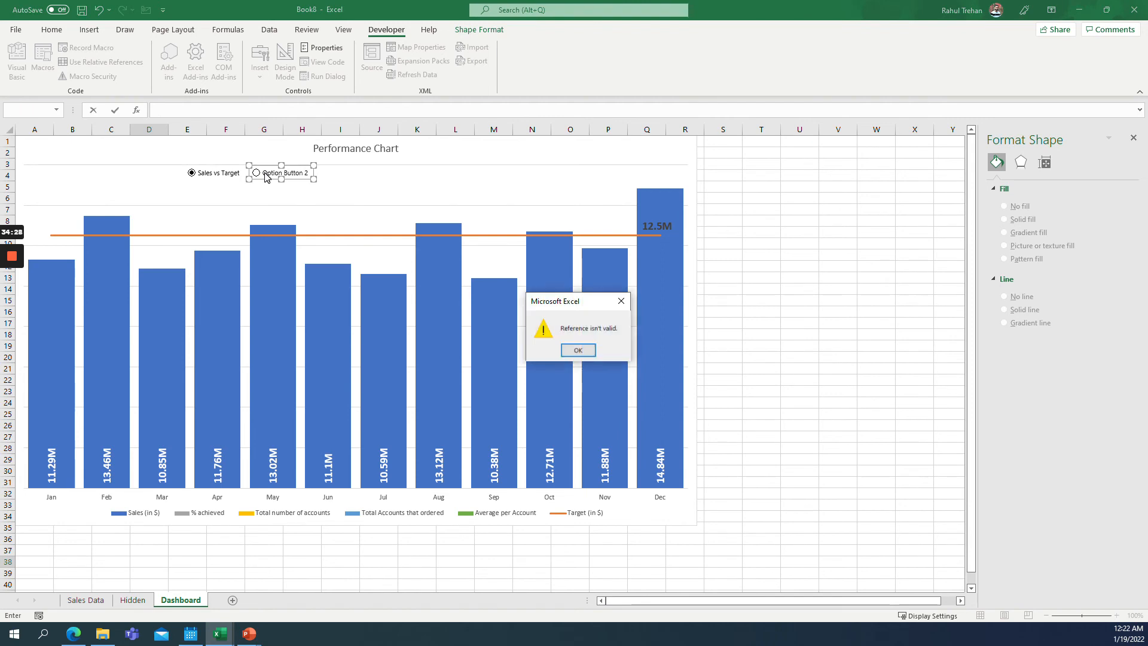
pyautogui.press('Return')
pyautogui.press('Escape')
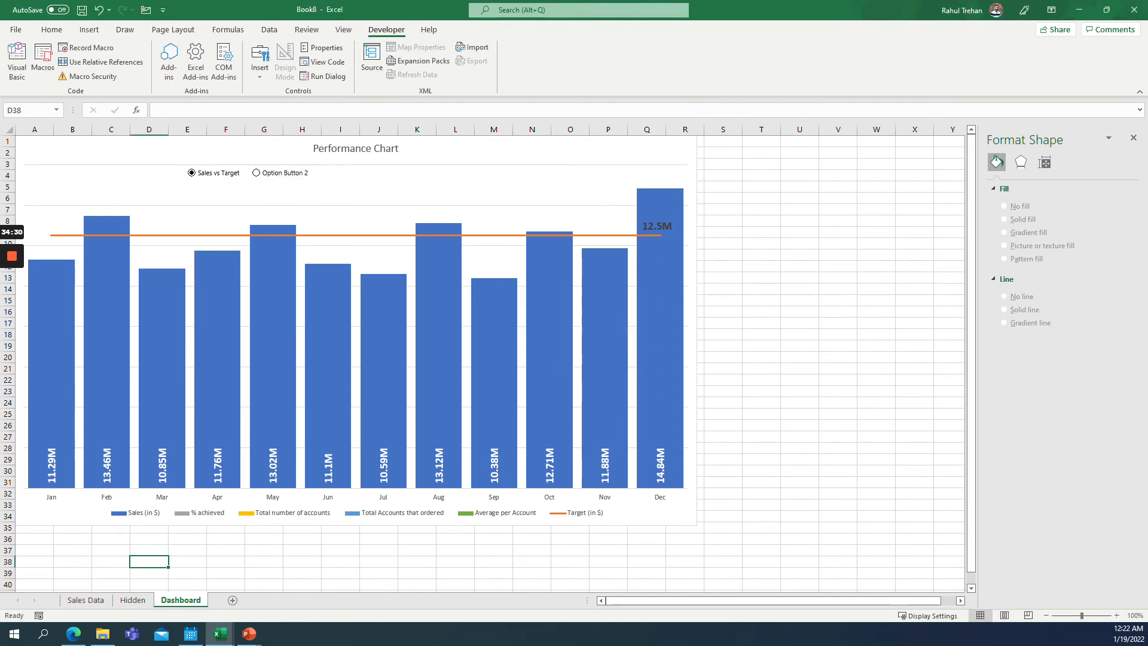
# Rename the second option button's label to % Target Achieved and widen it to fit.
pyautogui.click(266, 179)
pyautogui.rightClick(271, 178)
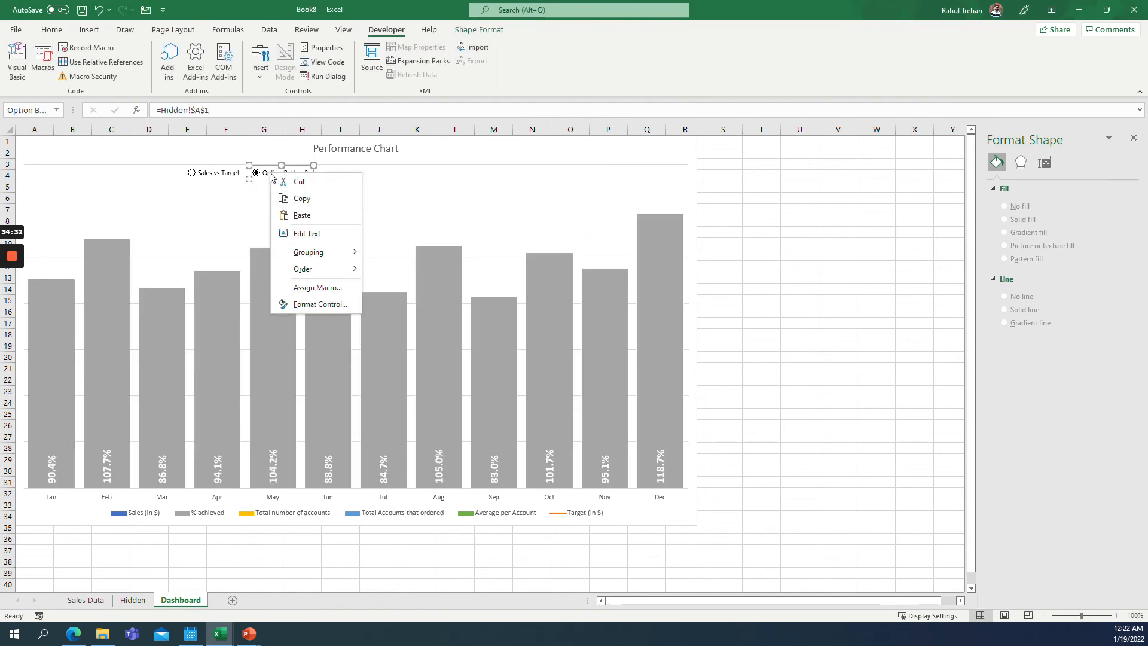
pyautogui.click(306, 234)
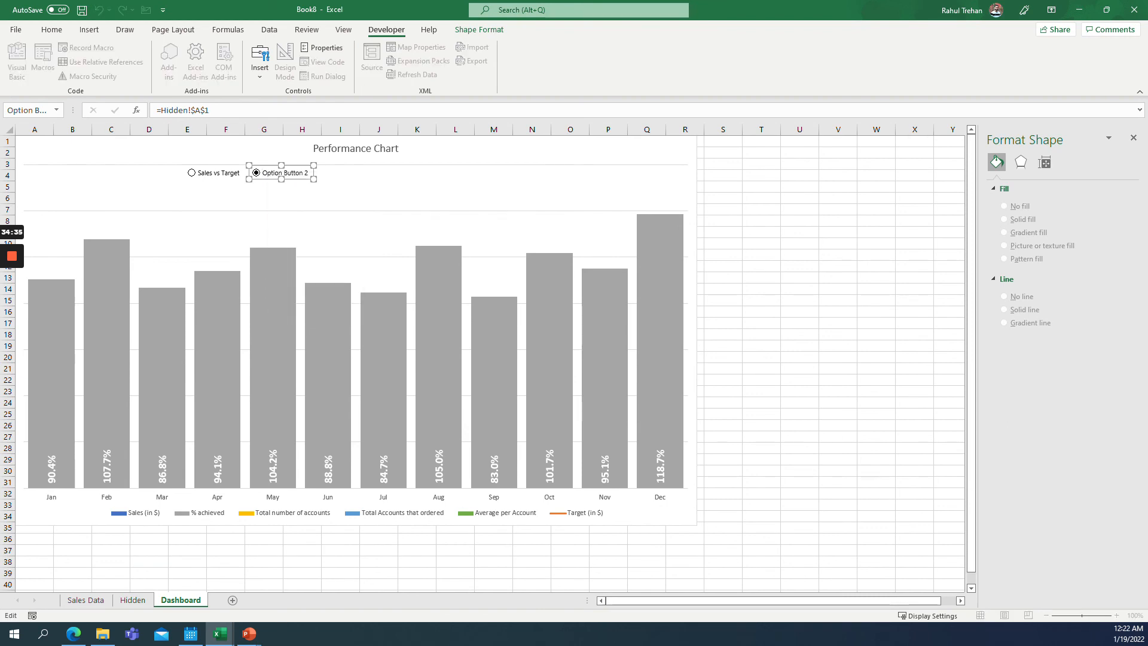
pyautogui.hotkey('ctrl', 'a')
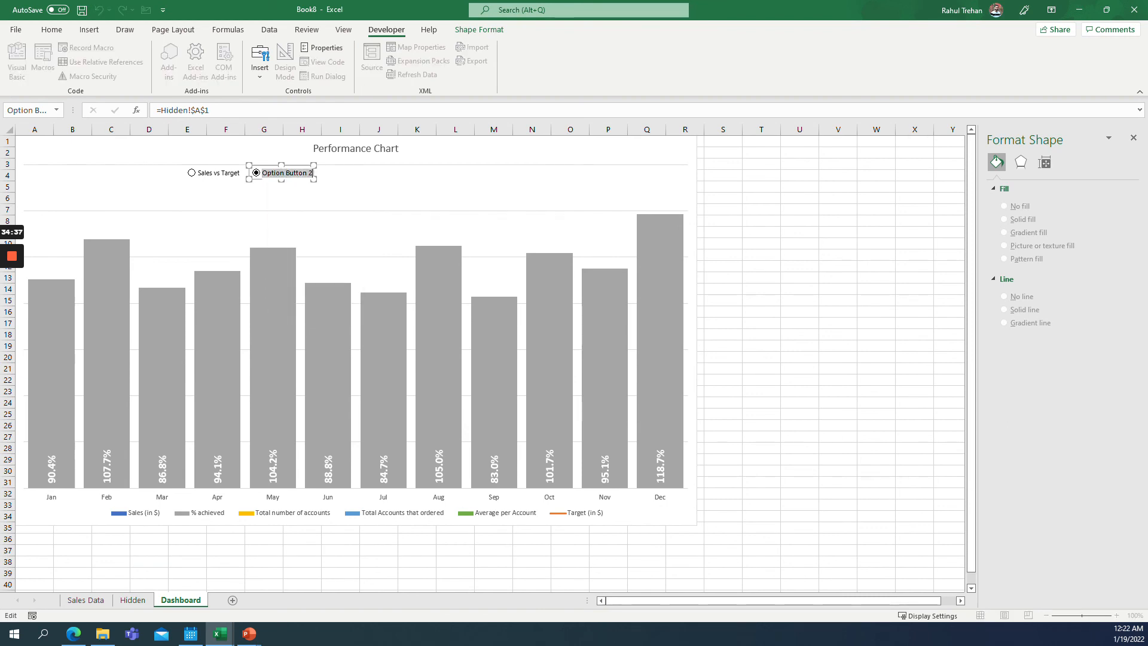
pyautogui.write('%')
pyautogui.write(' Target ')
pyautogui.write('Achiev')
pyautogui.write('ed')
pyautogui.moveTo(313, 165); pyautogui.dragTo(323, 166)
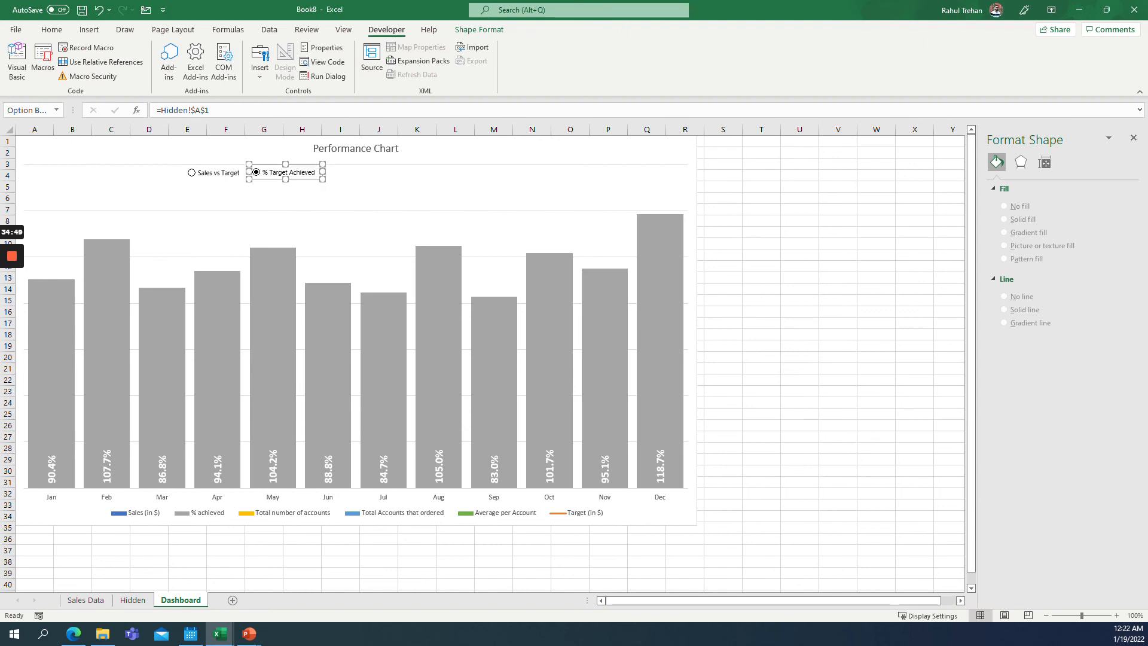
# Review the % Target Achieved button's cell link in its Format Control settings.
pyautogui.rightClick(282, 165)
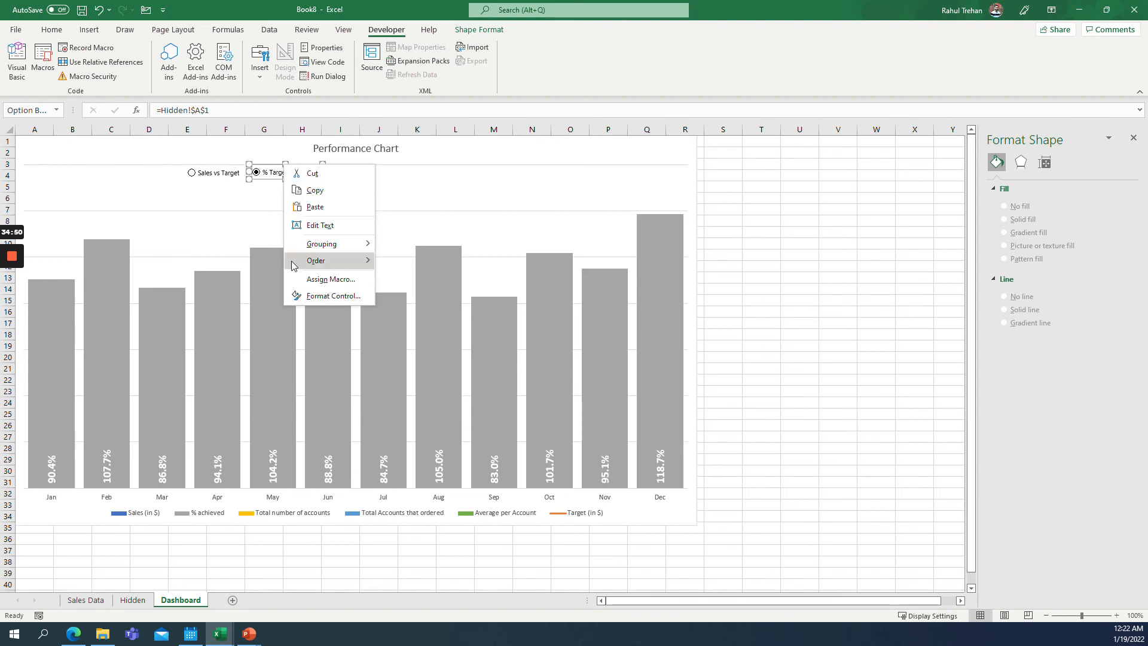
pyautogui.click(313, 302)
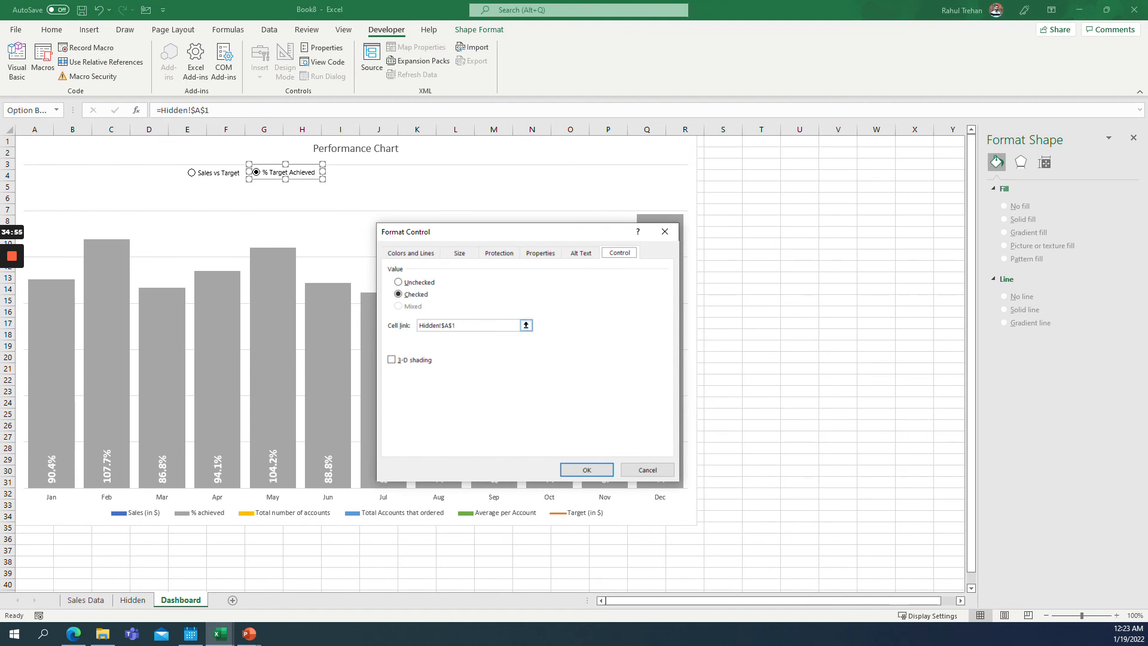
pyautogui.click(476, 325)
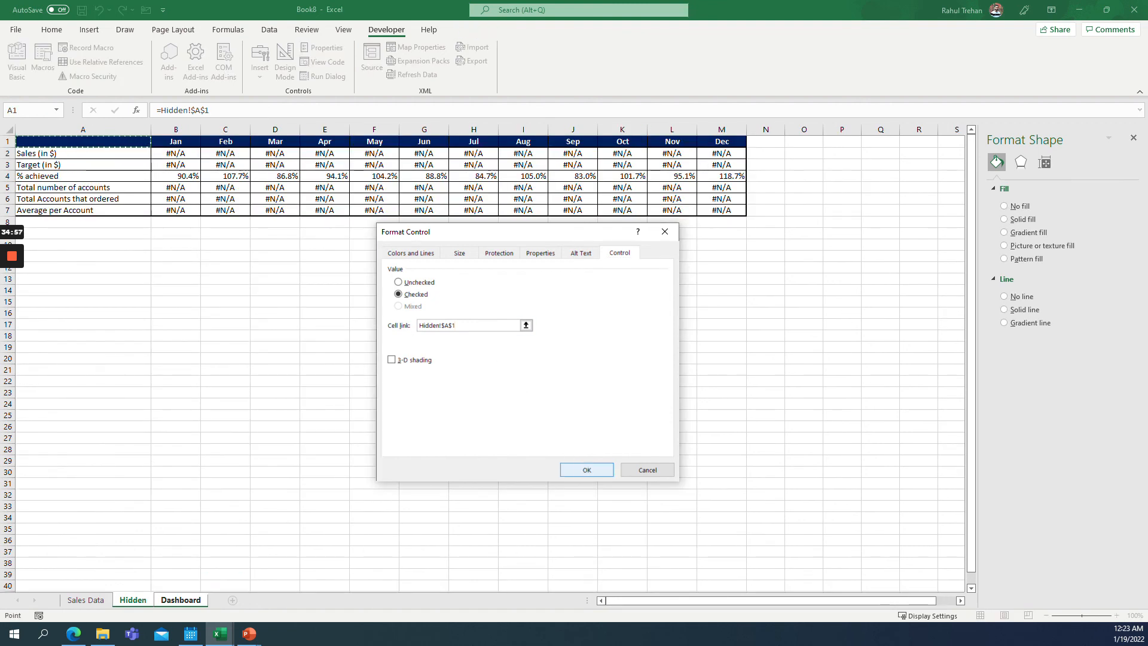
pyautogui.click(585, 469)
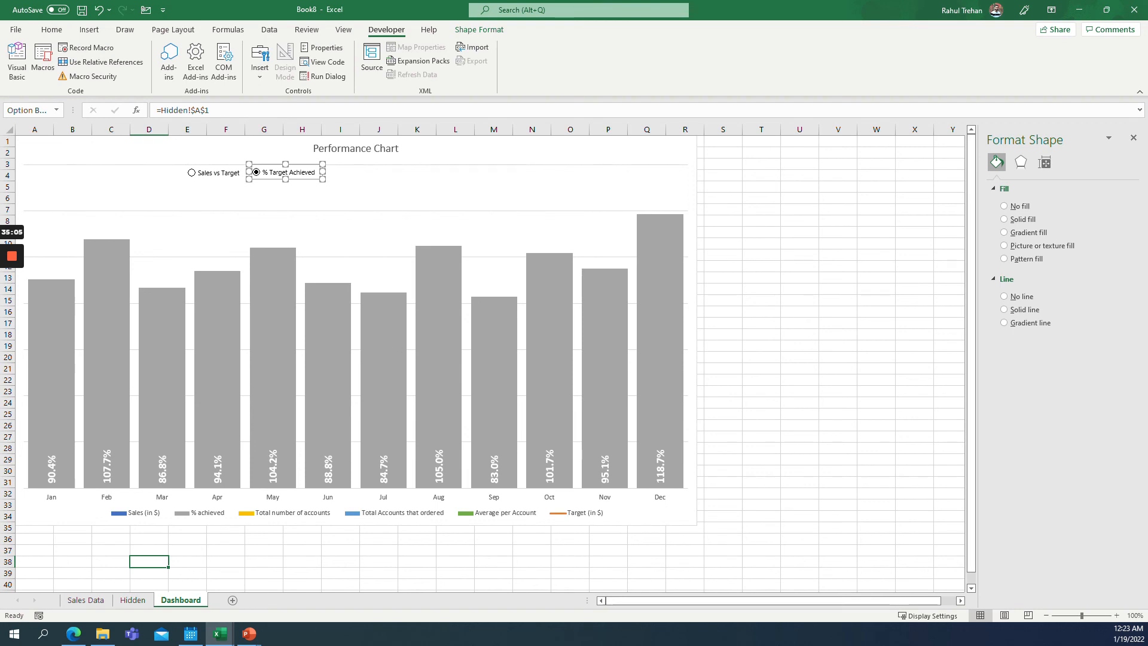
# Toggle between the Sales vs Target and % Target Achieved options to test the chart.
pyautogui.click(317, 202)
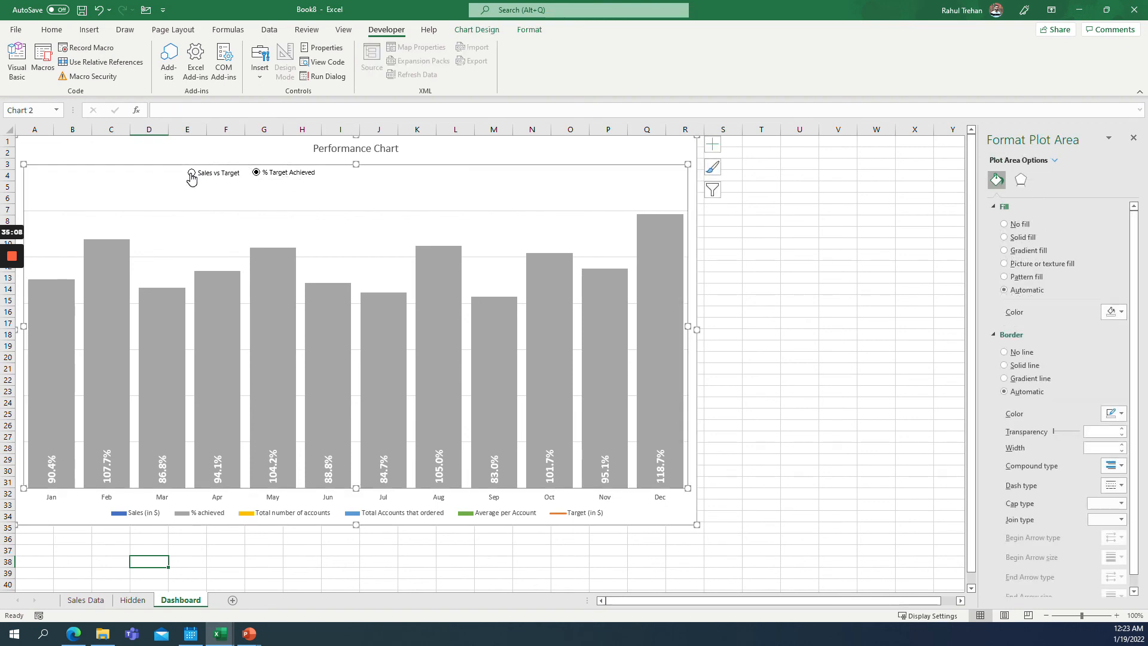
pyautogui.click(191, 173)
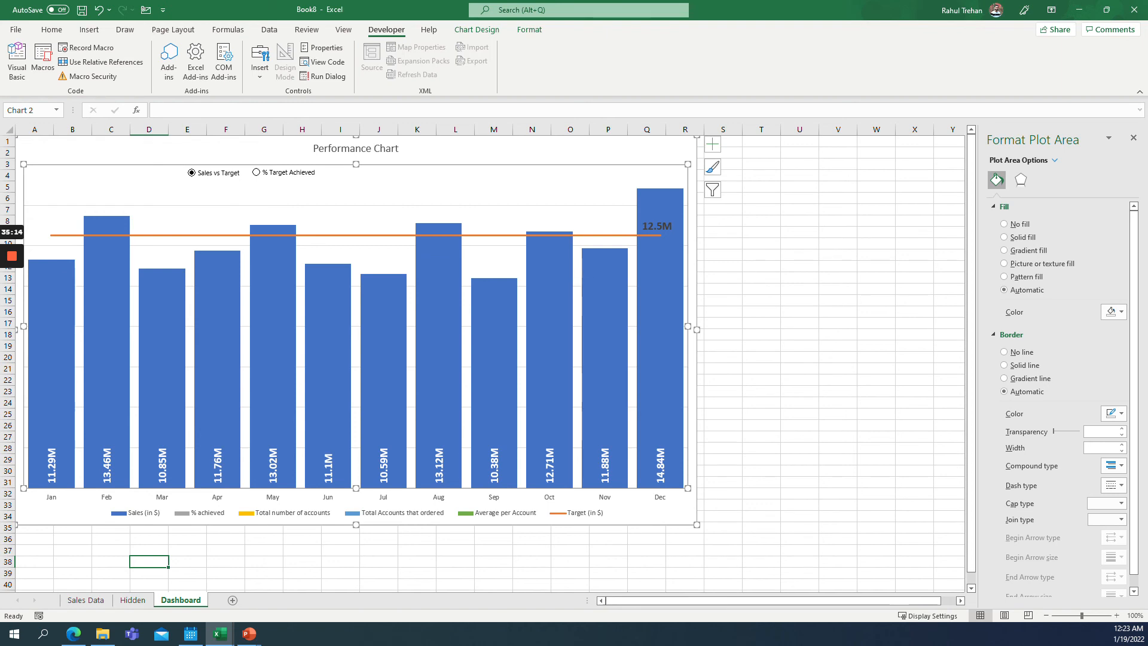
pyautogui.click(256, 172)
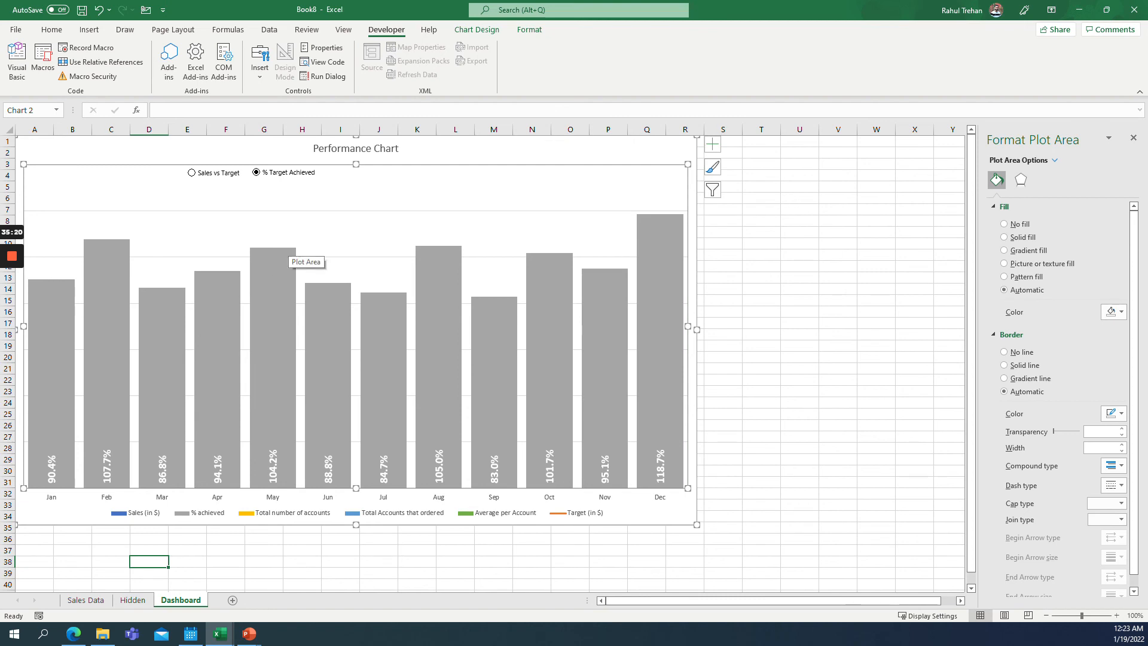
# Insert a third option button on the chart to the right of % Target Achieved.
pyautogui.click(260, 67)
pyautogui.click(314, 112)
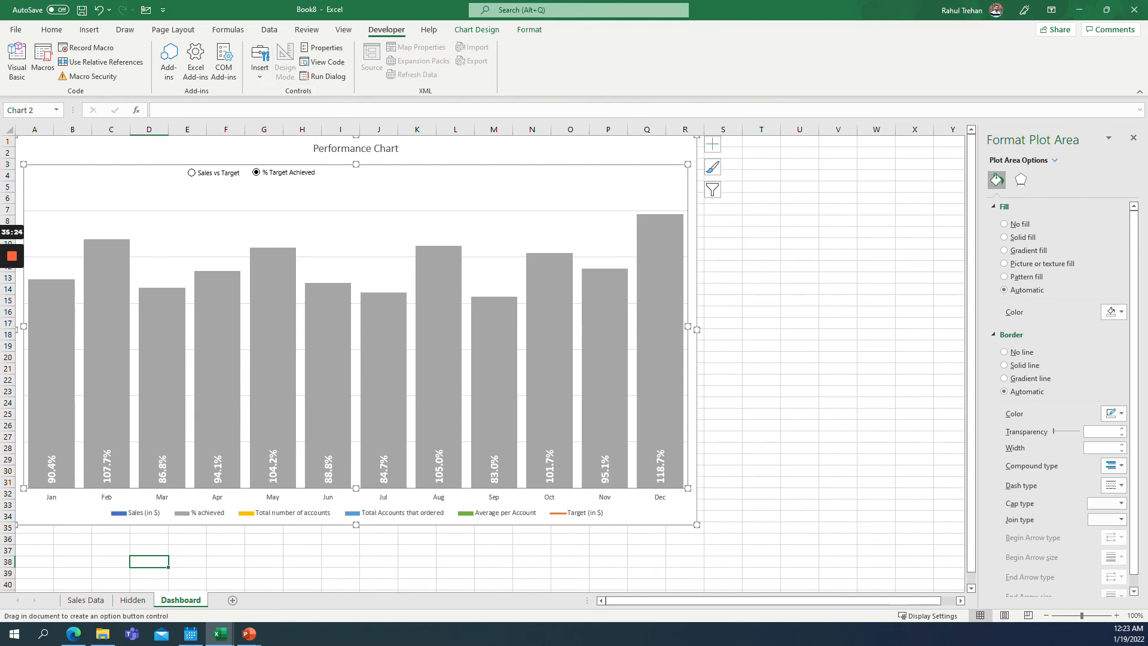
pyautogui.moveTo(328, 171)
pyautogui.mouseDown()
pyautogui.moveTo(394, 184)
pyautogui.moveTo(371, 180)
pyautogui.mouseUp()
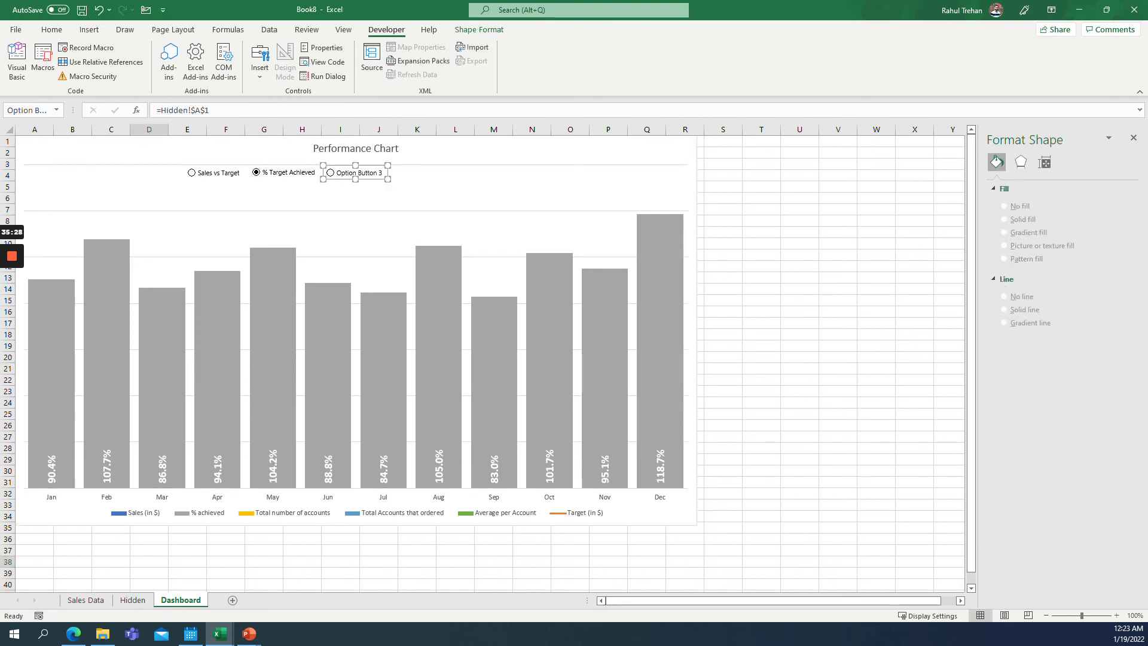
# Rename the third option button's label to Account Performance and widen it to fit.
pyautogui.click(337, 173)
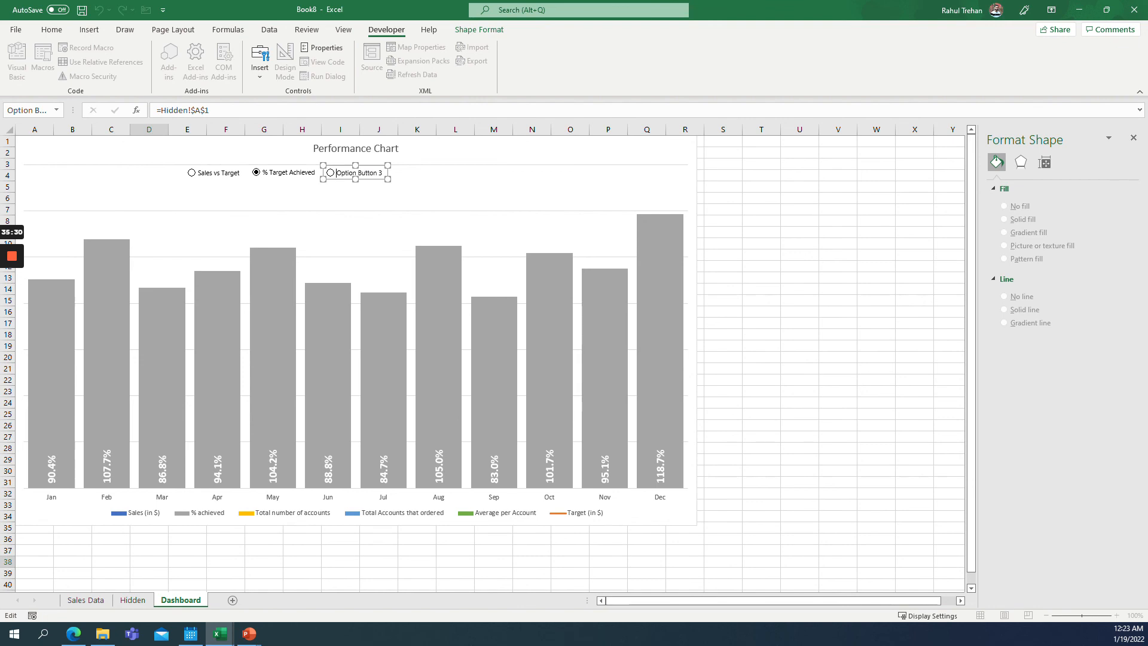
pyautogui.moveTo(336, 173); pyautogui.dragTo(387, 173)
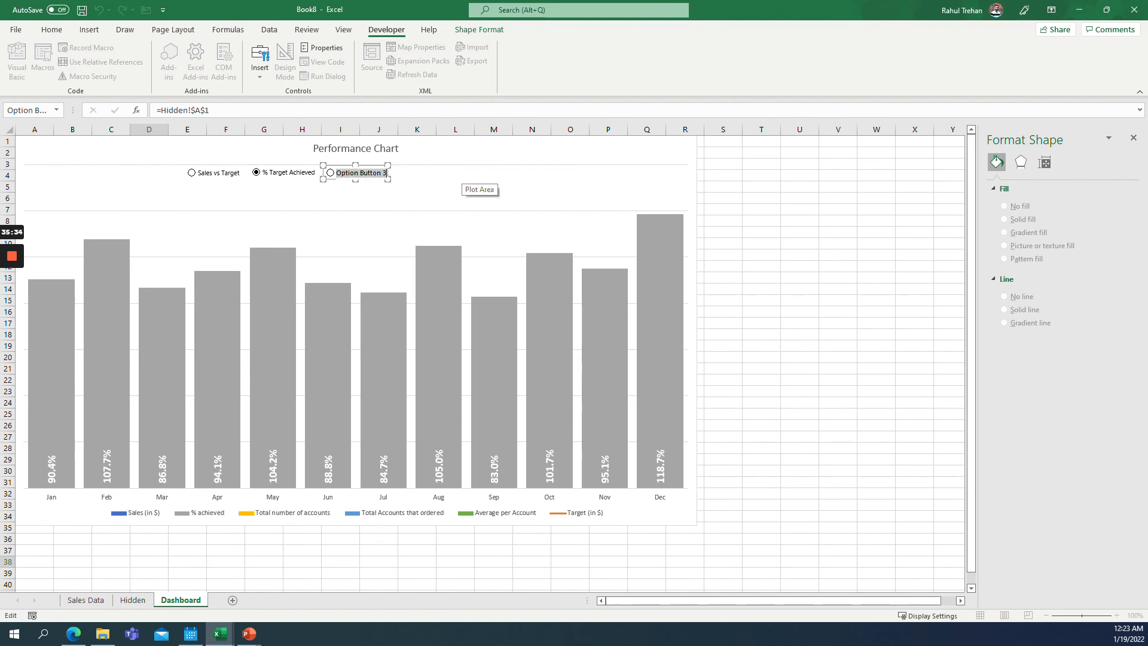
pyautogui.write('Account Perfncerfo')
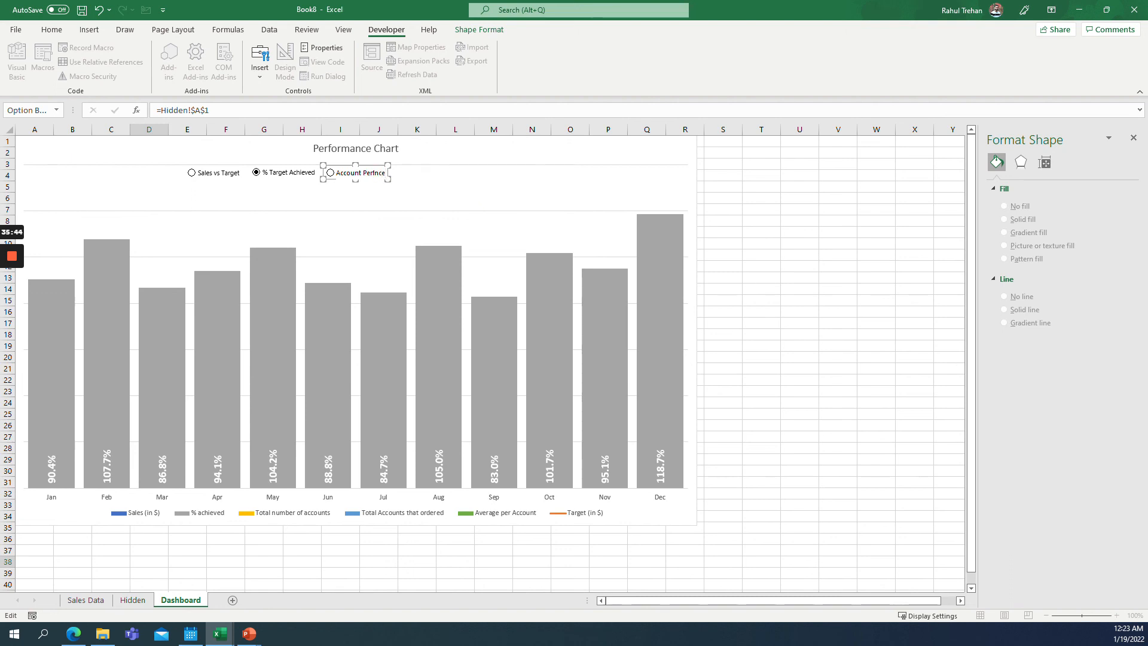
pyautogui.moveTo(390, 162)
pyautogui.mouseDown()
pyautogui.moveTo(416, 165)
pyautogui.moveTo(401, 165)
pyautogui.mouseUp()
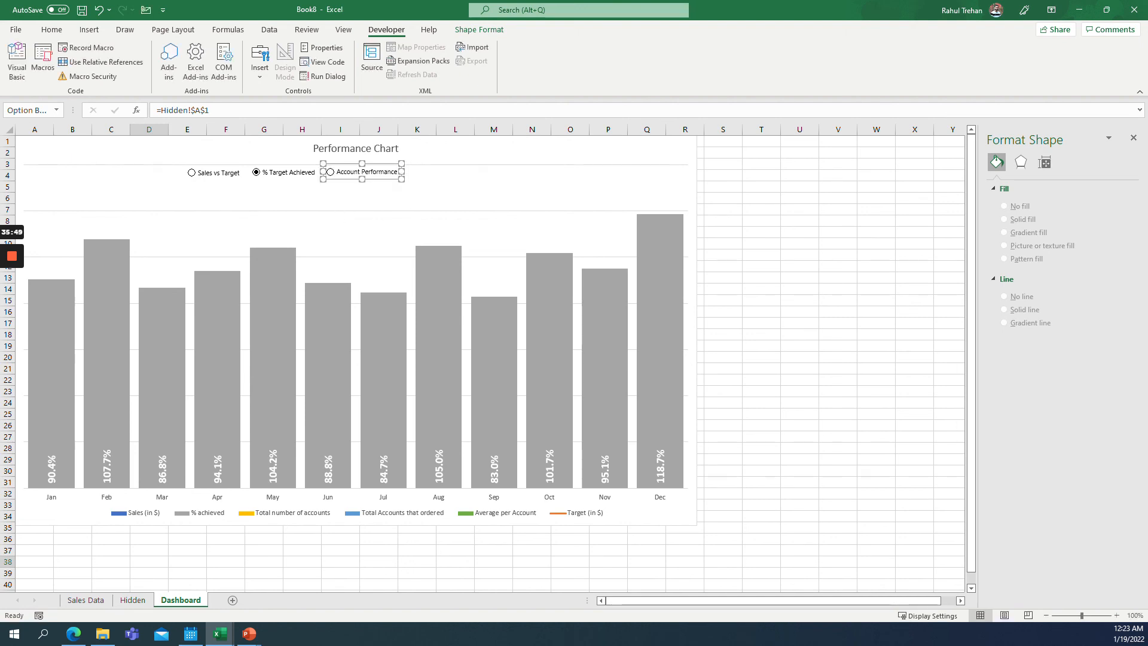
# Select the Account Performance option to test the chart.
pyautogui.click(335, 198)
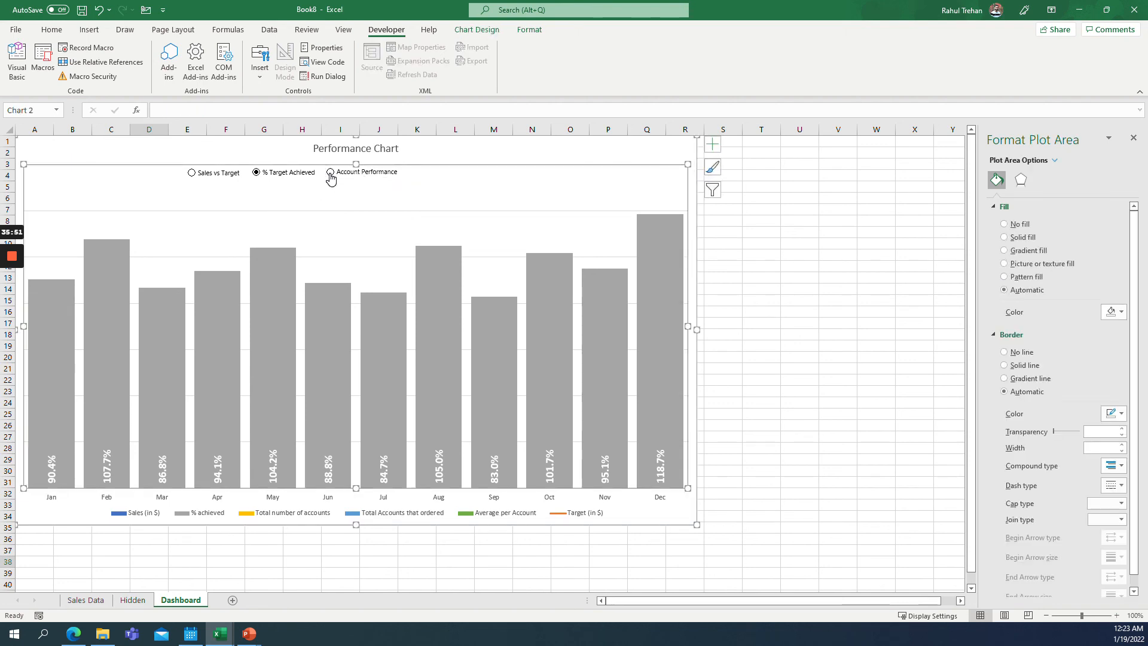
pyautogui.click(330, 172)
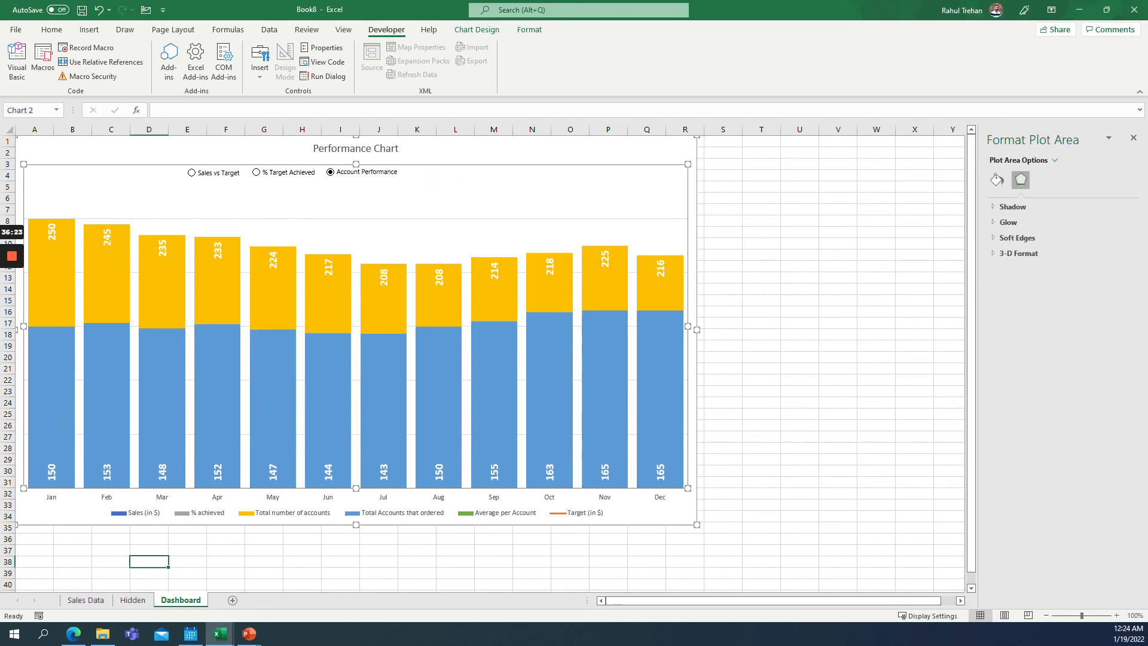
# Add a fourth option button after Account Performance labelled Avg order per Account.
pyautogui.rightClick(383, 174)
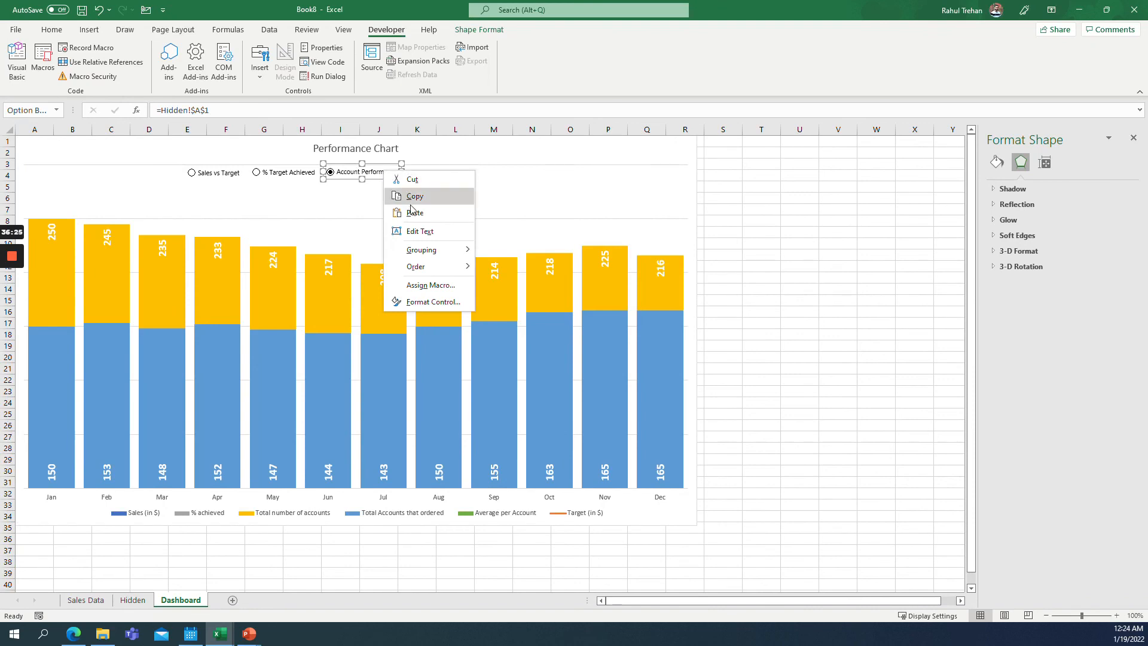
pyautogui.moveTo(365, 171); pyautogui.dragTo(446, 173)
pyautogui.write('Avg ')
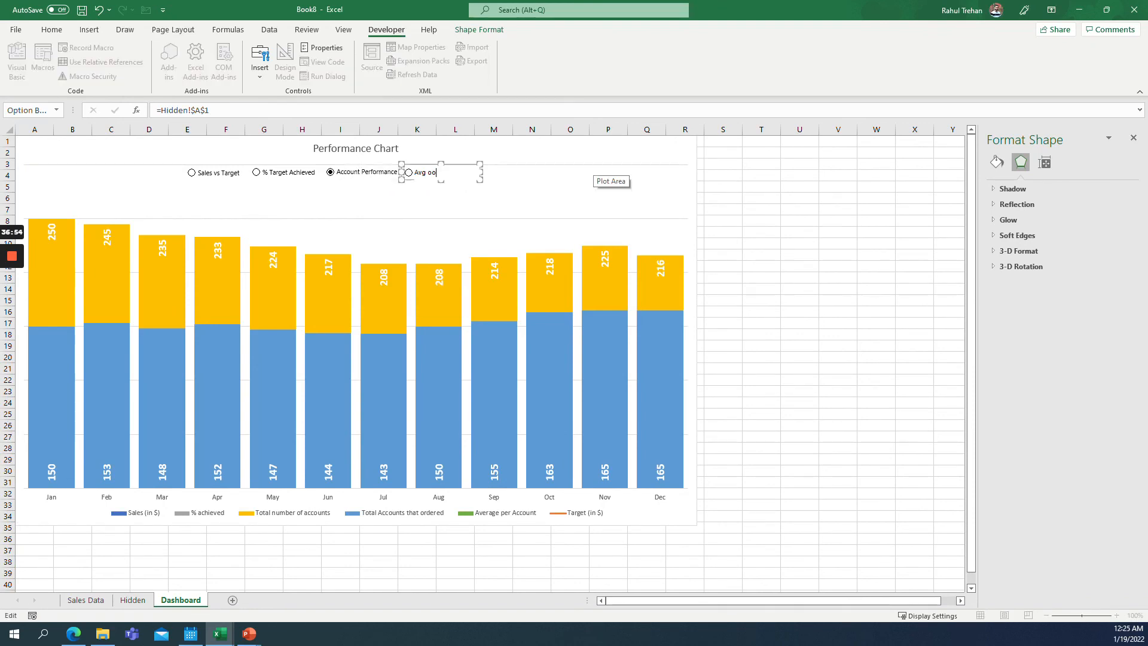
pyautogui.write('order per Accou')
pyautogui.press('BackSpace')
pyautogui.press('BackSpace')
pyautogui.press('BackSpace')
pyautogui.press('BackSpace')
pyautogui.write('t')
pyautogui.press('Escape')
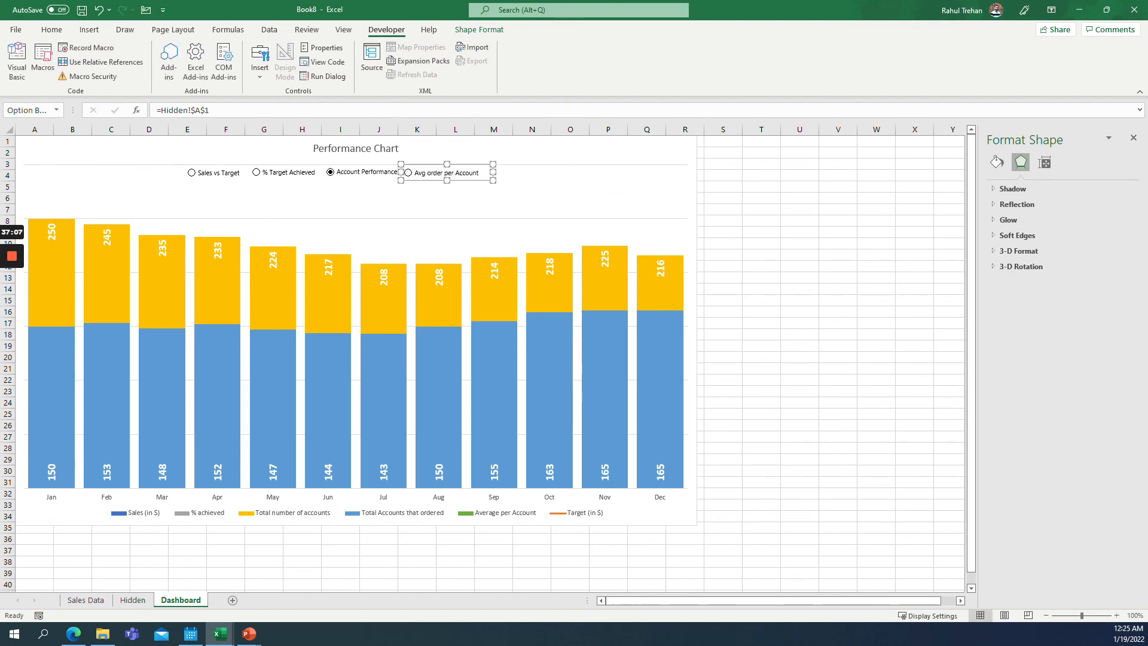
pyautogui.moveTo(447, 173); pyautogui.dragTo(447, 172)
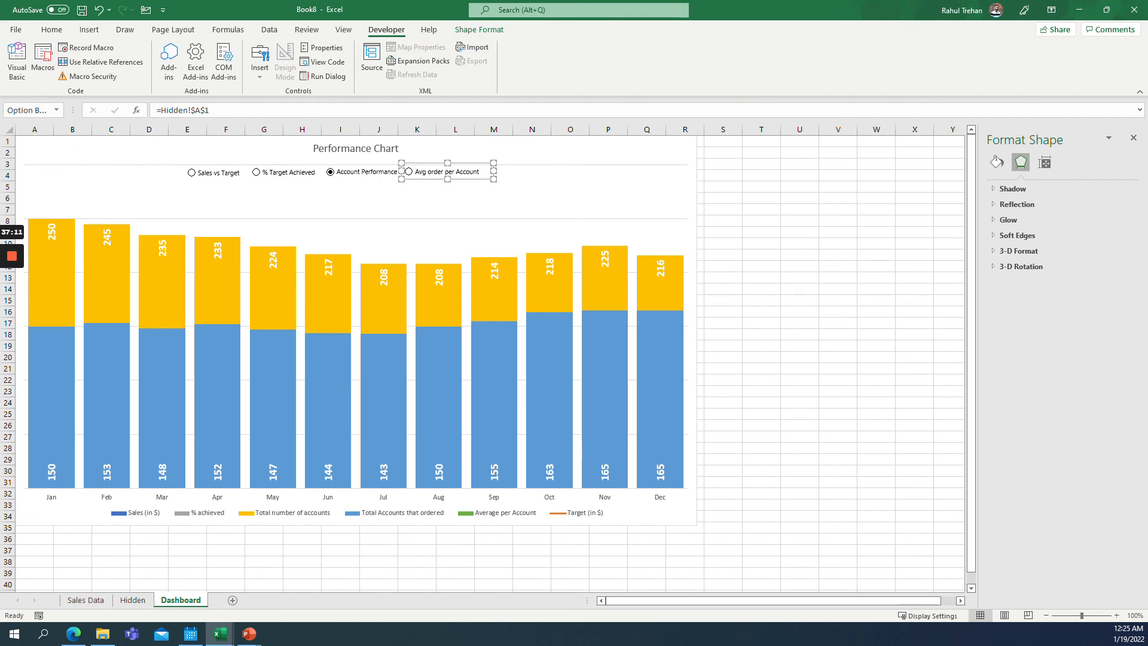
# Switch between the Avg order per Account and Account Performance options to test the chart.
pyautogui.click(457, 200)
pyautogui.click(409, 173)
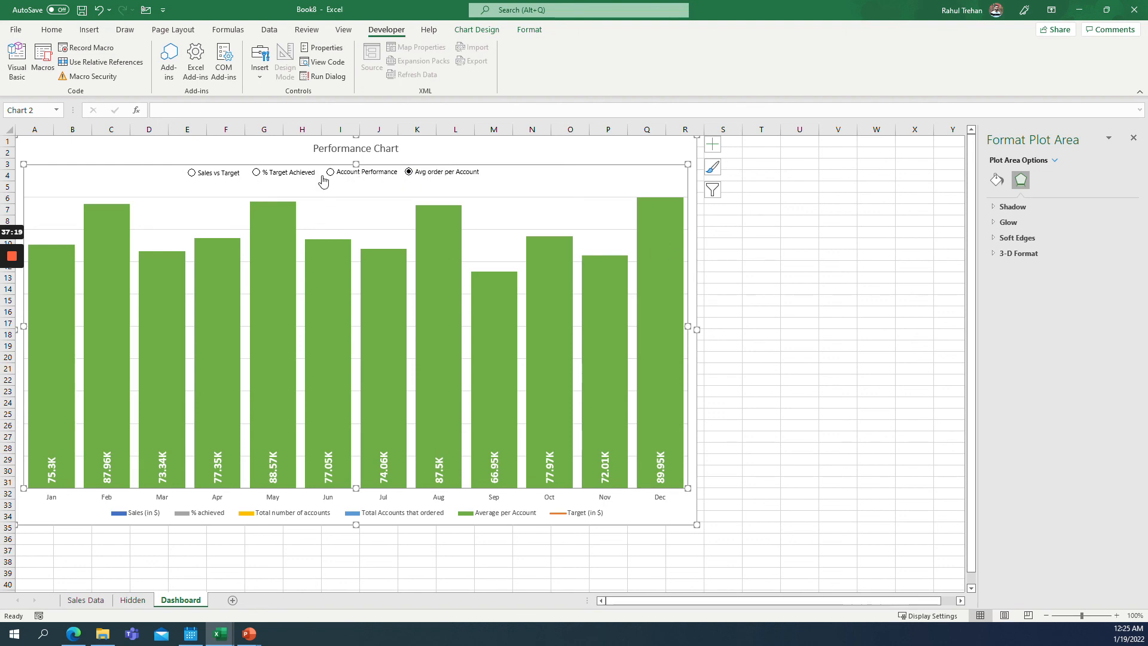
pyautogui.click(332, 174)
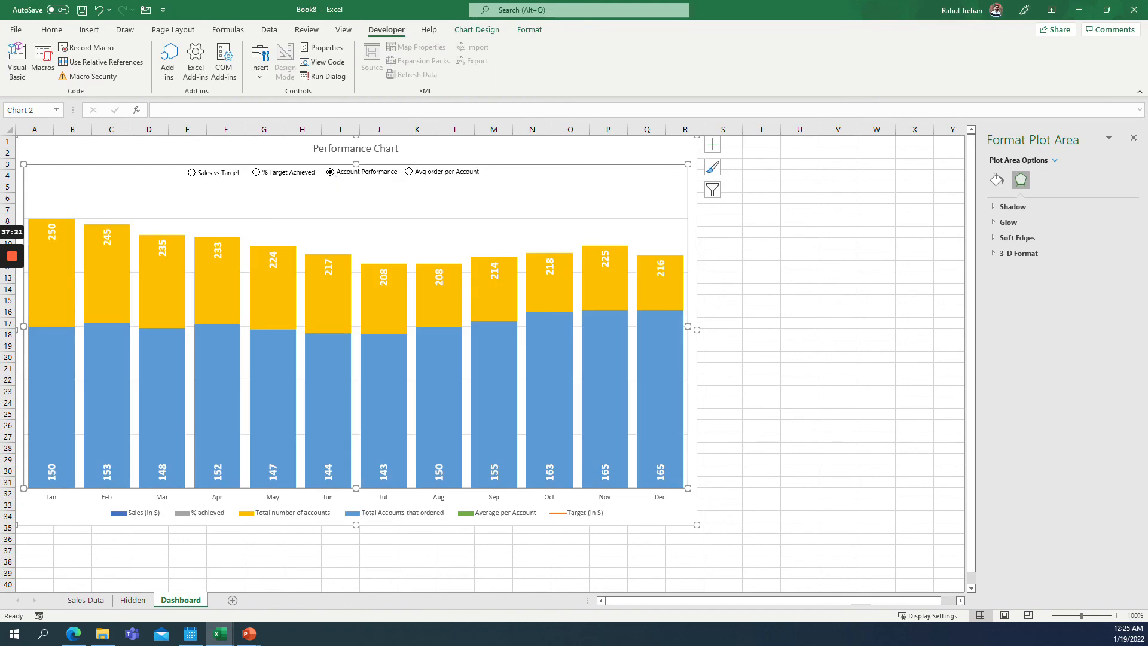
# Clear the option link cell A1 on the Hidden sheet and return to the Dashboard.
pyautogui.click(133, 600)
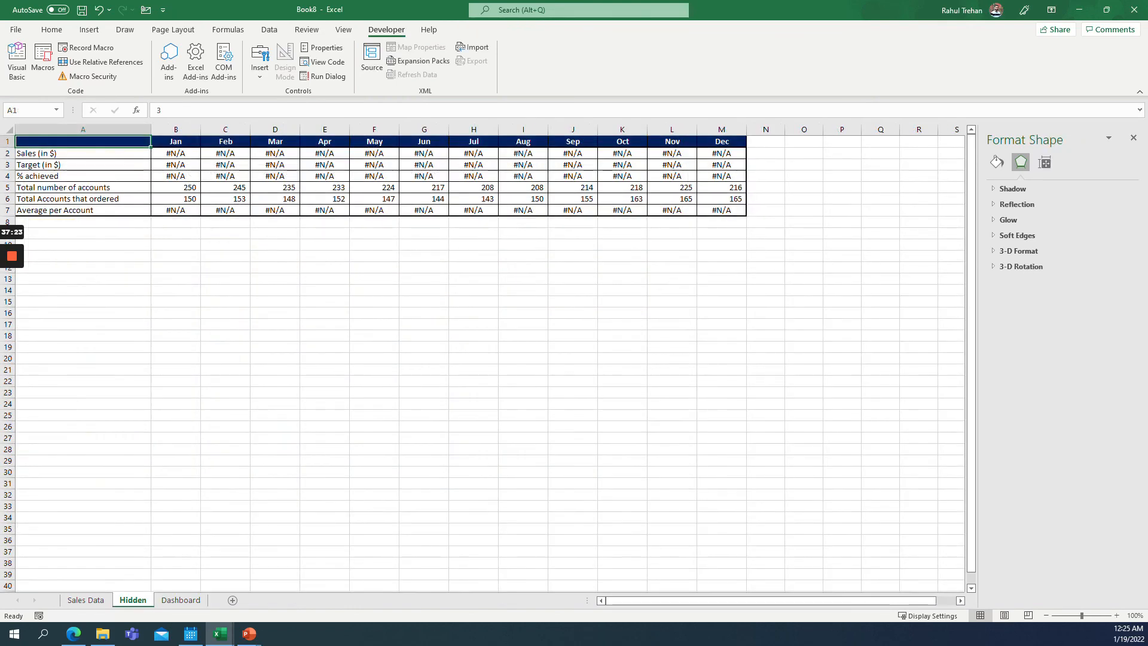
pyautogui.press('Delete')
pyautogui.click(127, 165)
pyautogui.click(180, 600)
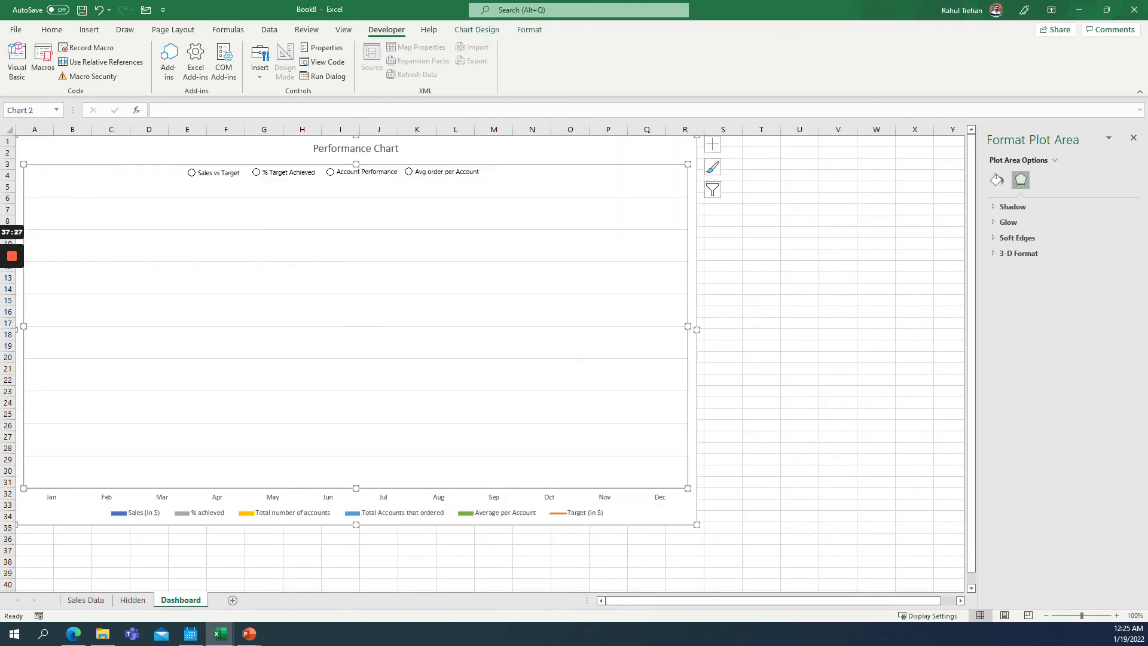
# Select Sales vs Target and review its cell link in the Format Control settings.
pyautogui.click(192, 174)
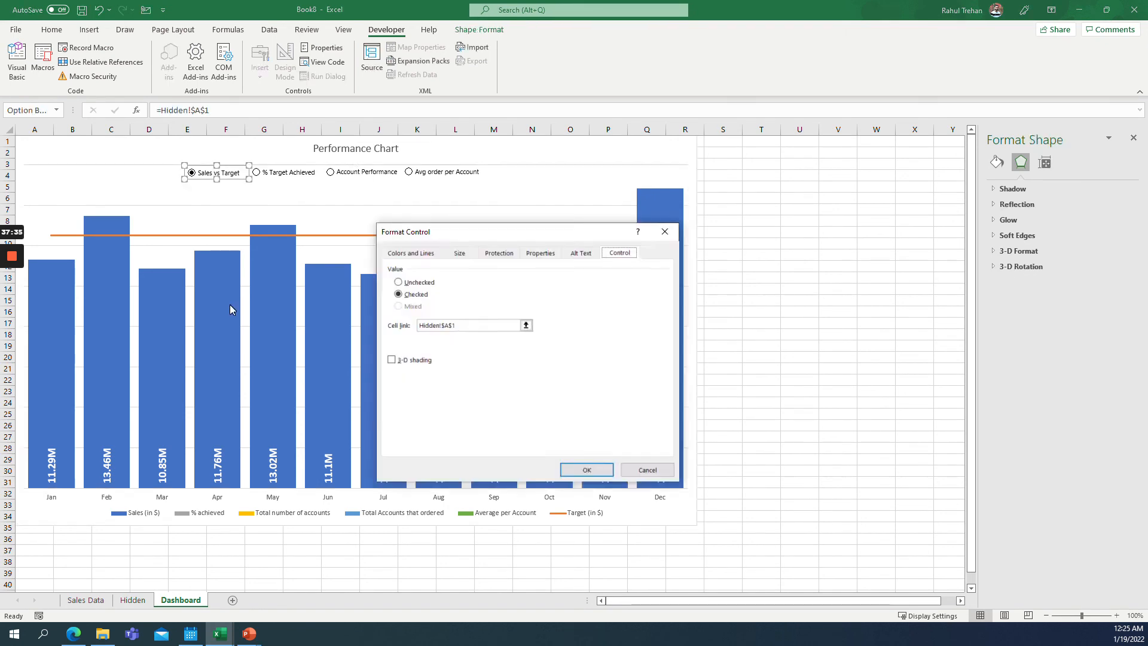
pyautogui.rightClick(232, 173)
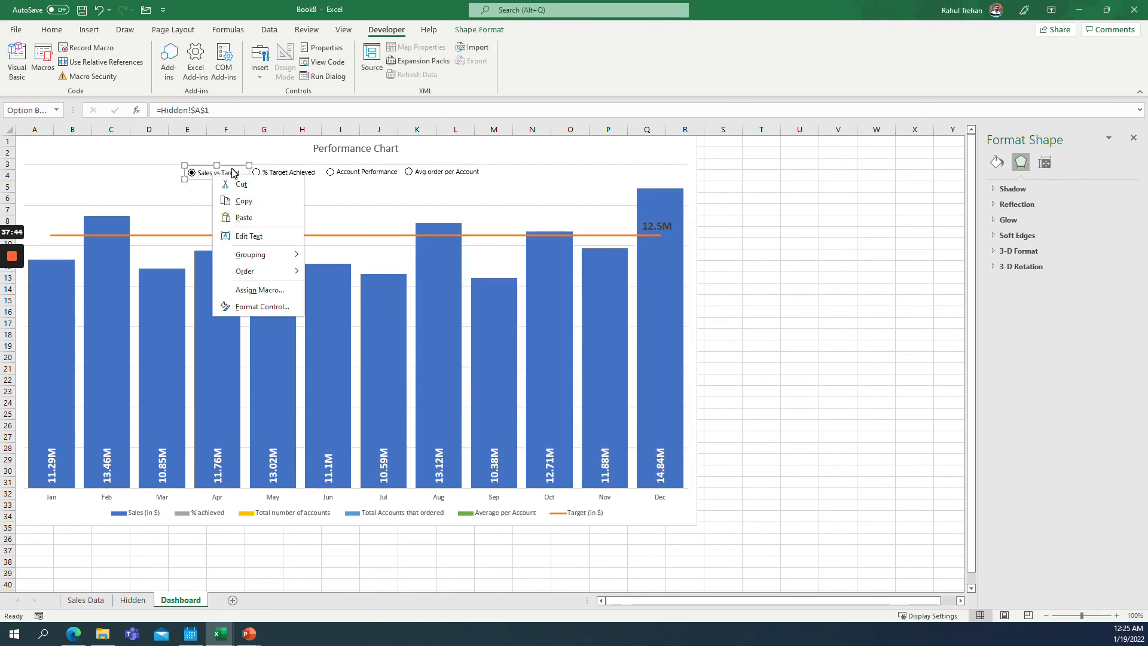
pyautogui.click(249, 306)
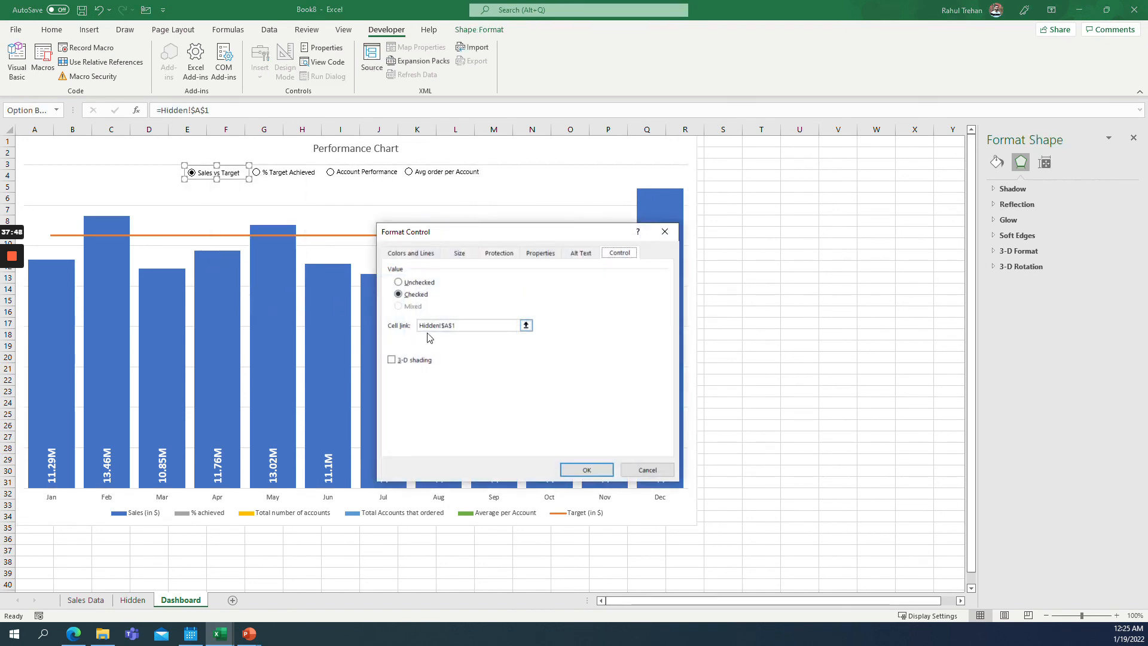
pyautogui.click(643, 469)
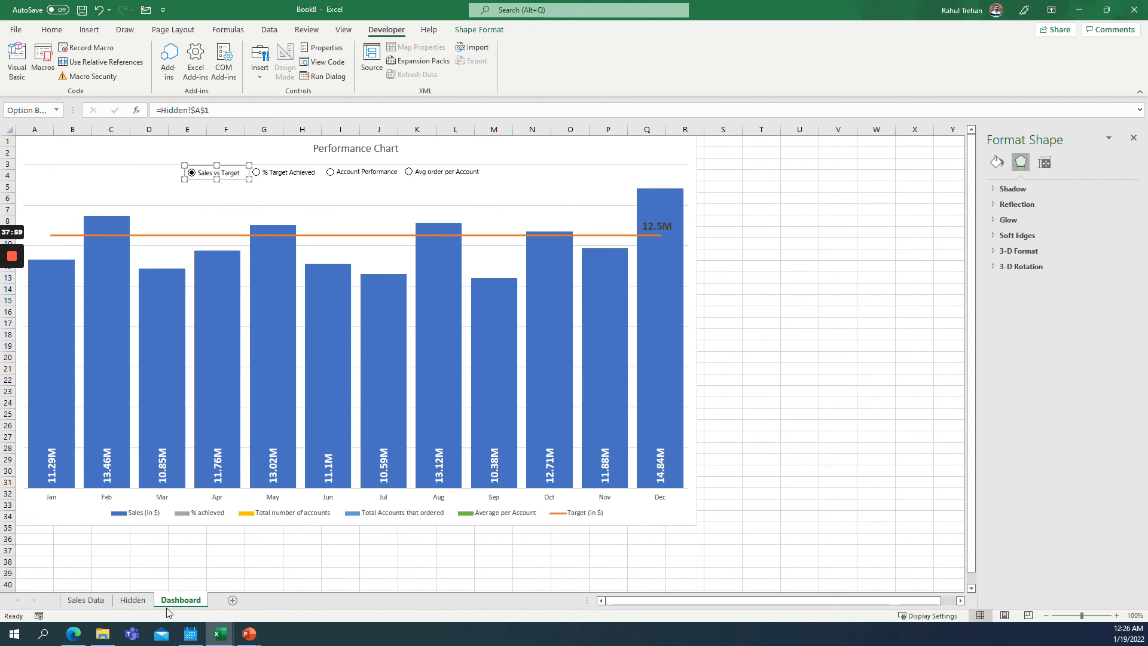
# Check the Hidden sheet values, then cycle through all four options on the chart to test them.
pyautogui.click(132, 600)
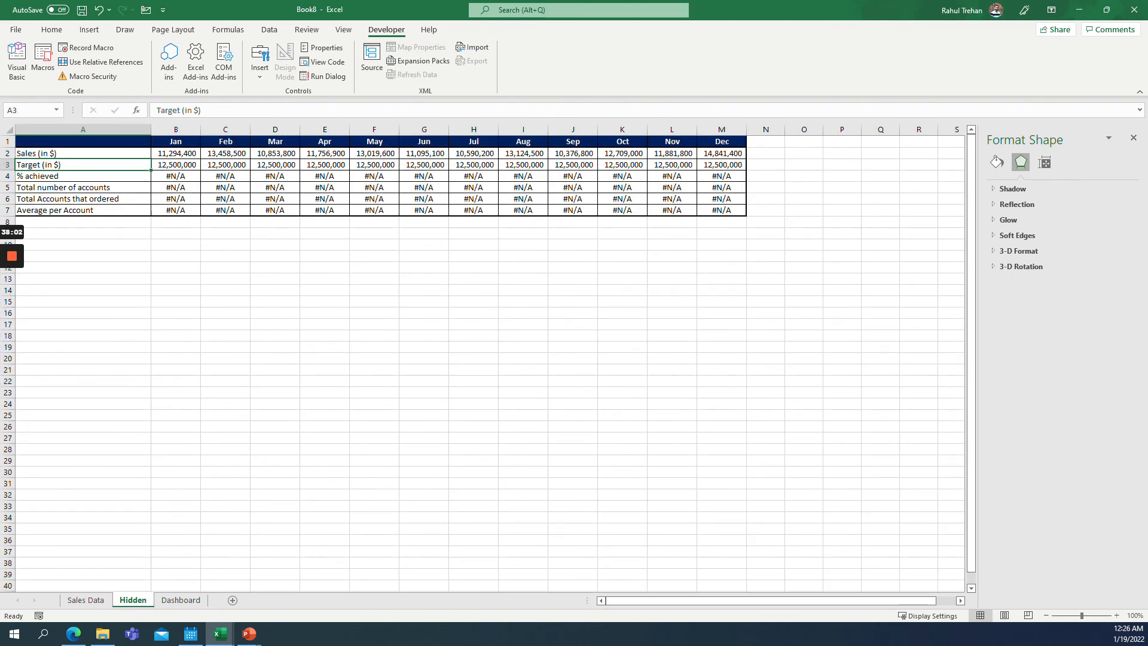
pyautogui.click(182, 600)
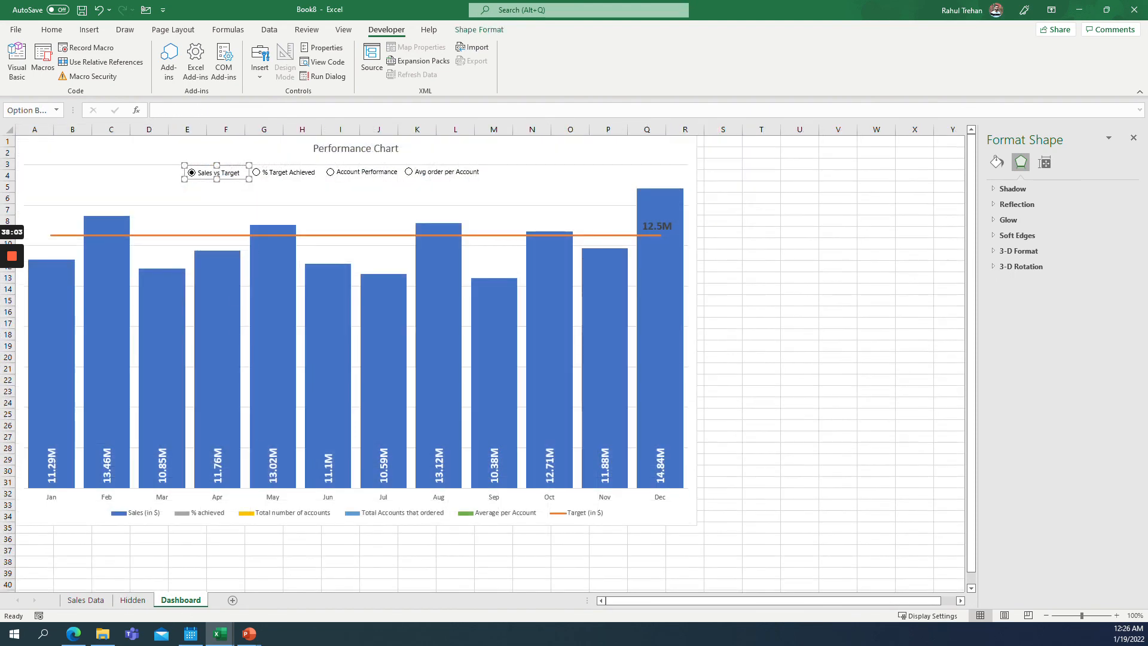
pyautogui.click(261, 172)
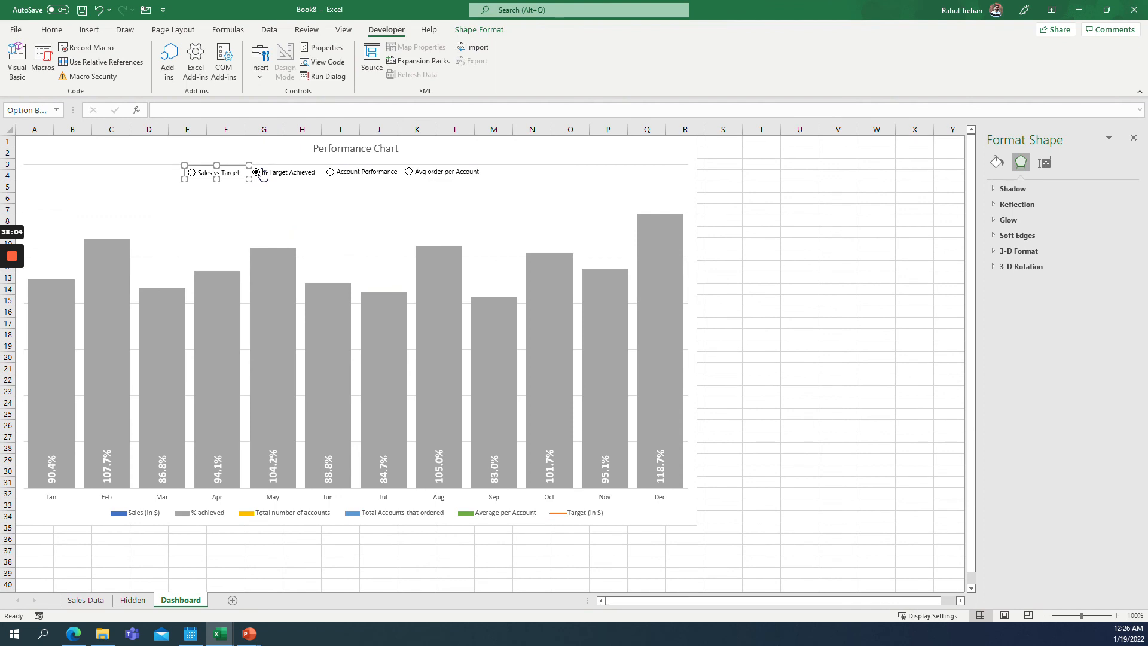
pyautogui.click(335, 172)
pyautogui.click(410, 172)
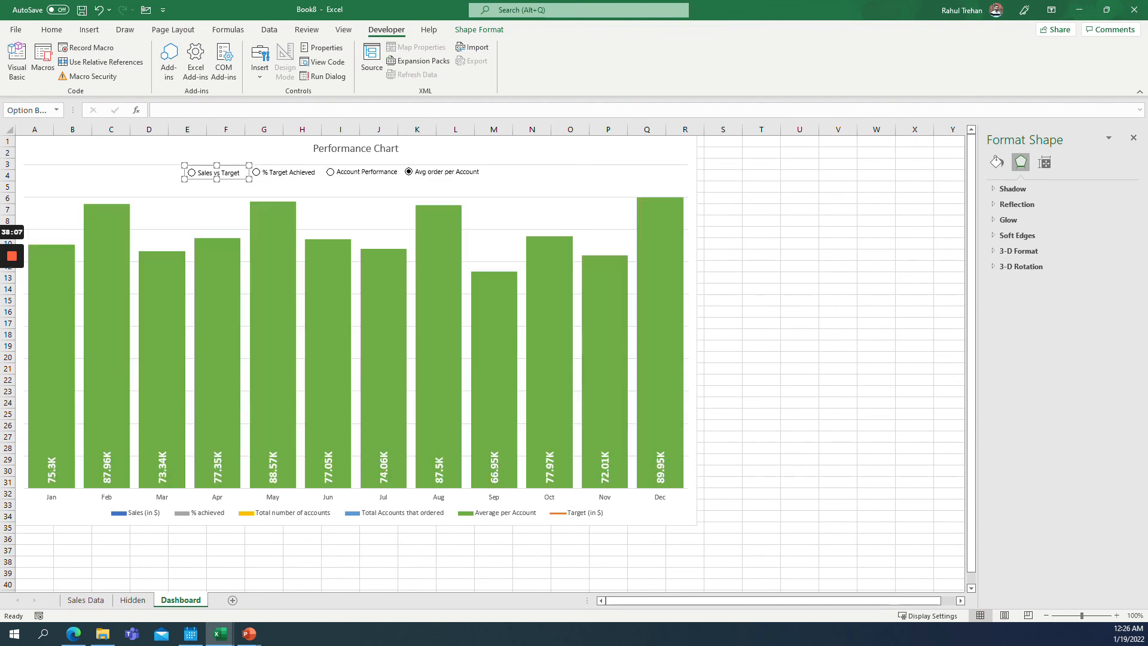
# Select all four option buttons together and align them to their middles.
pyautogui.click(535, 181)
pyautogui.click(800, 186)
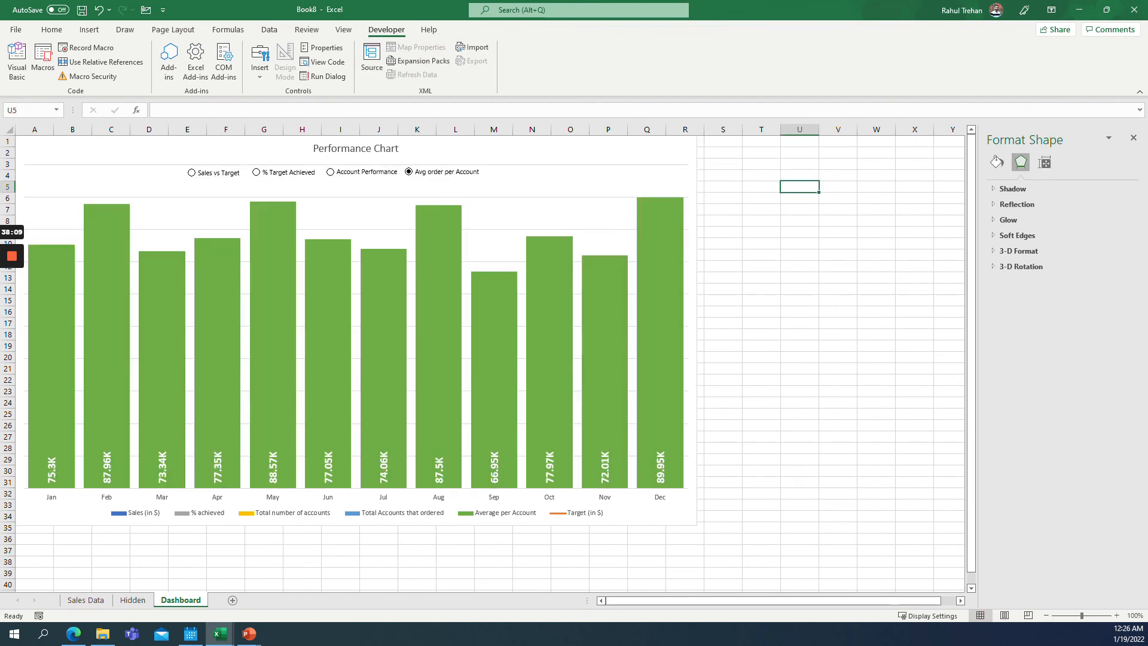
pyautogui.rightClick(218, 173)
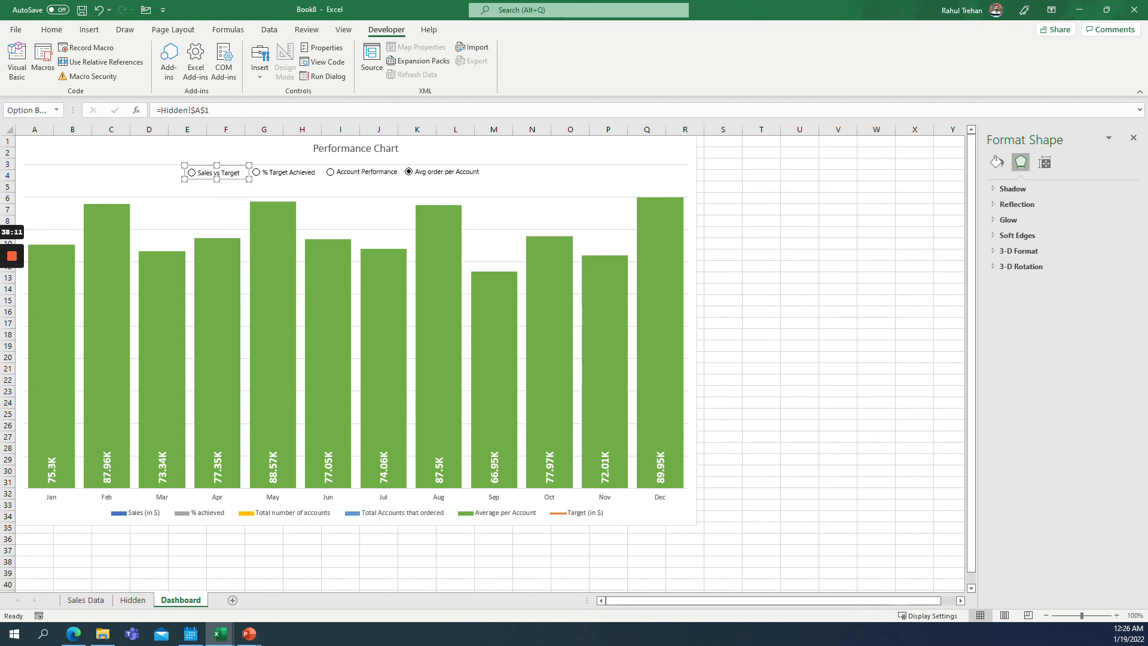
pyautogui.keyDown('ctrl'); pyautogui.rightClick(303, 171); pyautogui.keyUp('ctrl')
pyautogui.keyDown('ctrl'); pyautogui.rightClick(446, 169); pyautogui.keyUp('ctrl')
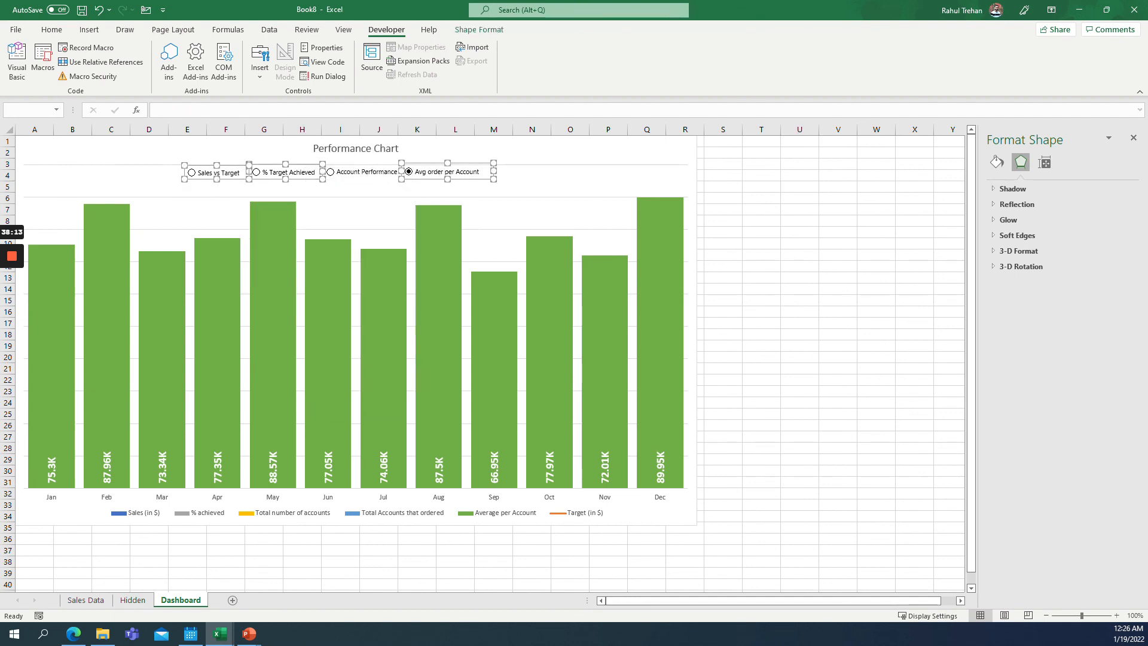
pyautogui.keyDown('ctrl'); pyautogui.rightClick(372, 177); pyautogui.keyUp('ctrl')
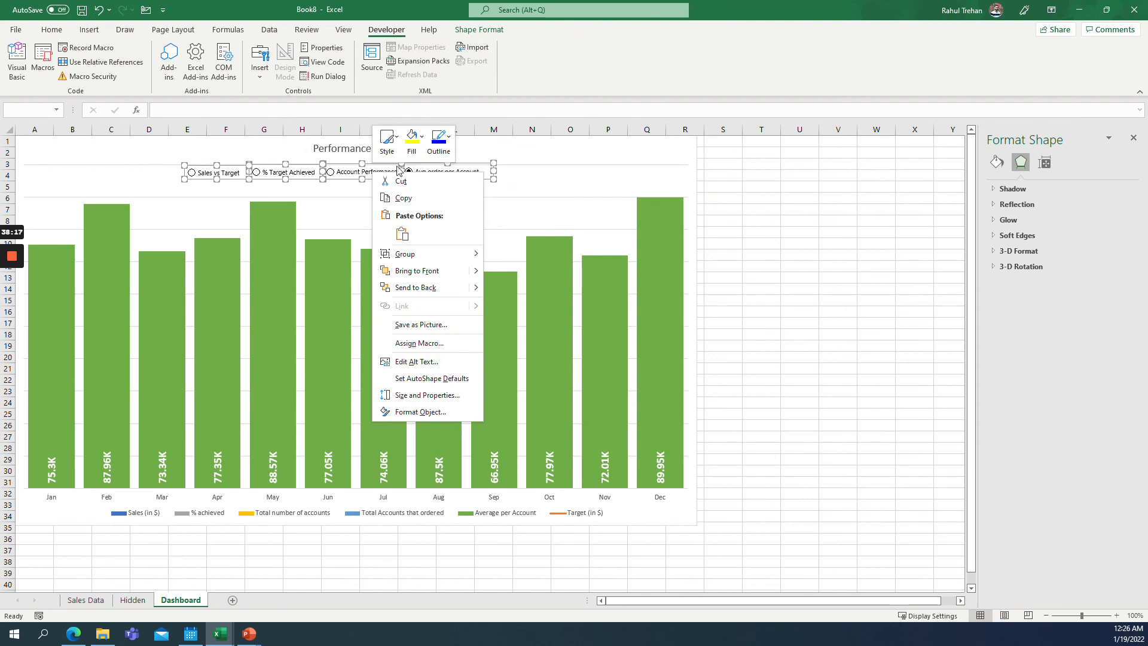
pyautogui.press('Escape')
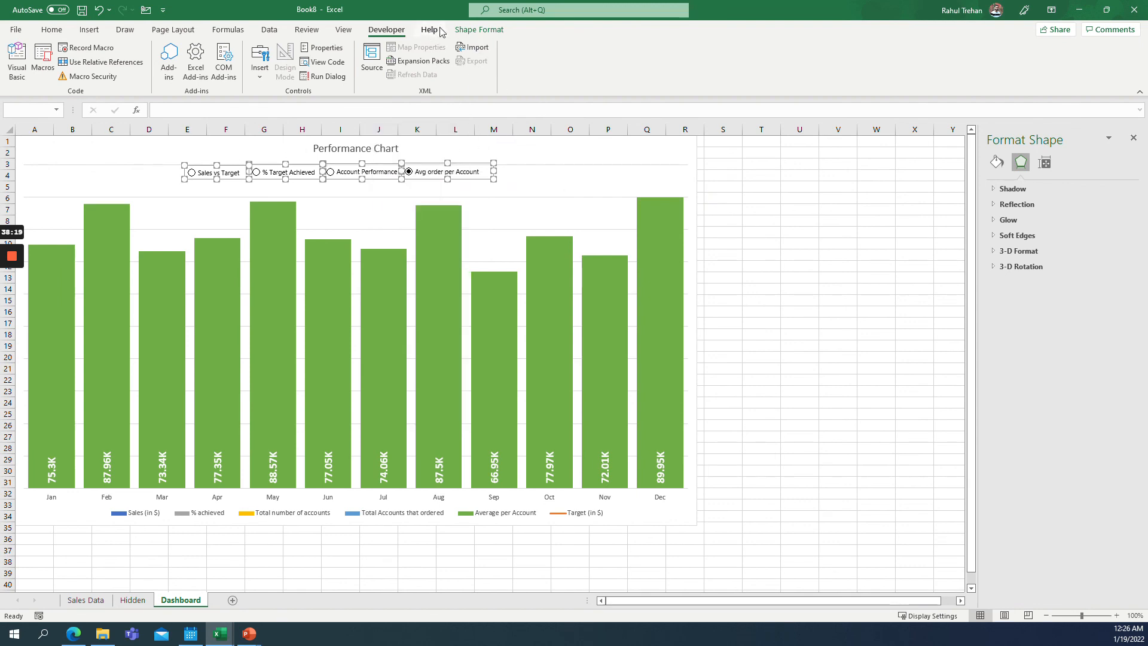
pyautogui.click(478, 29)
pyautogui.click(832, 48)
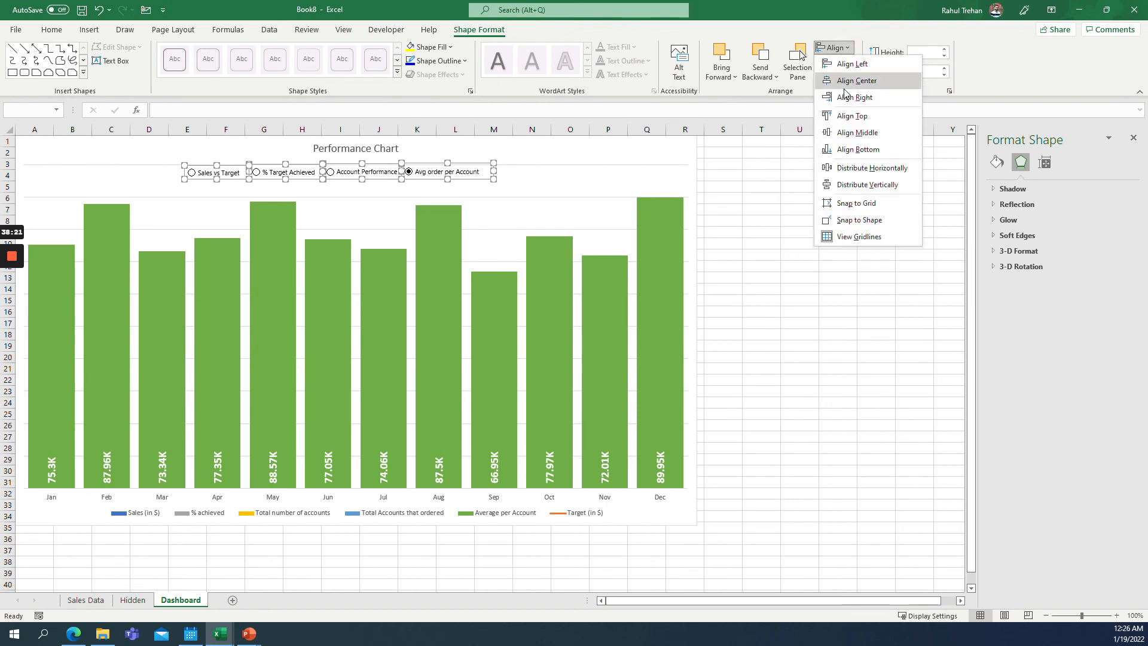
pyautogui.click(860, 133)
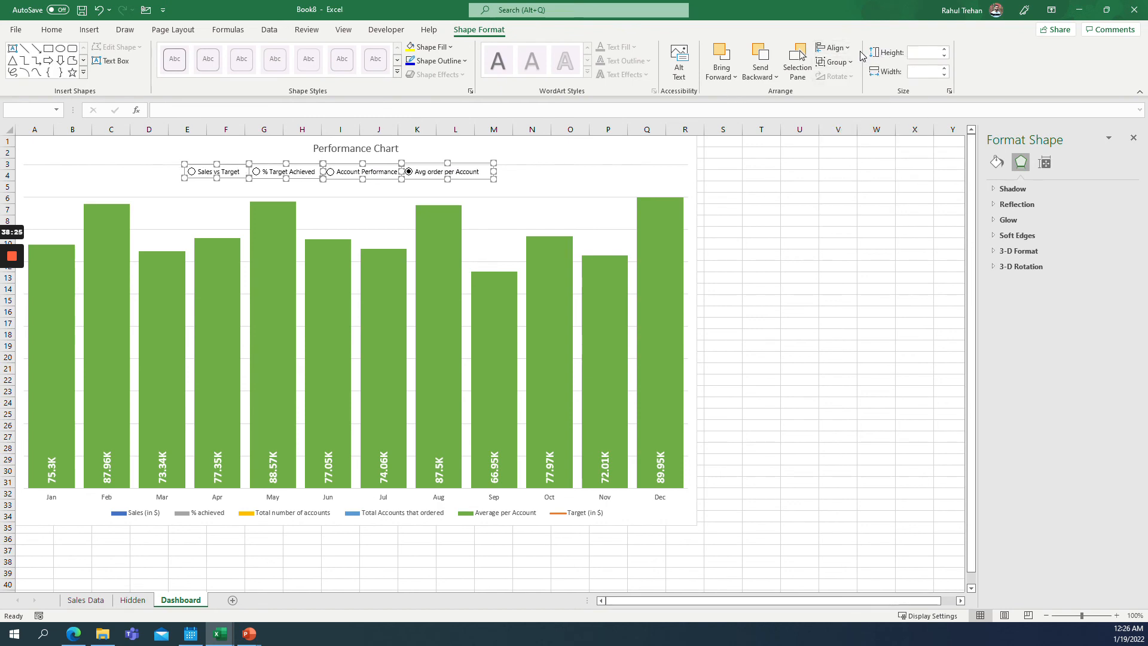
# Distribute the four option buttons evenly horizontally.
pyautogui.click(833, 48)
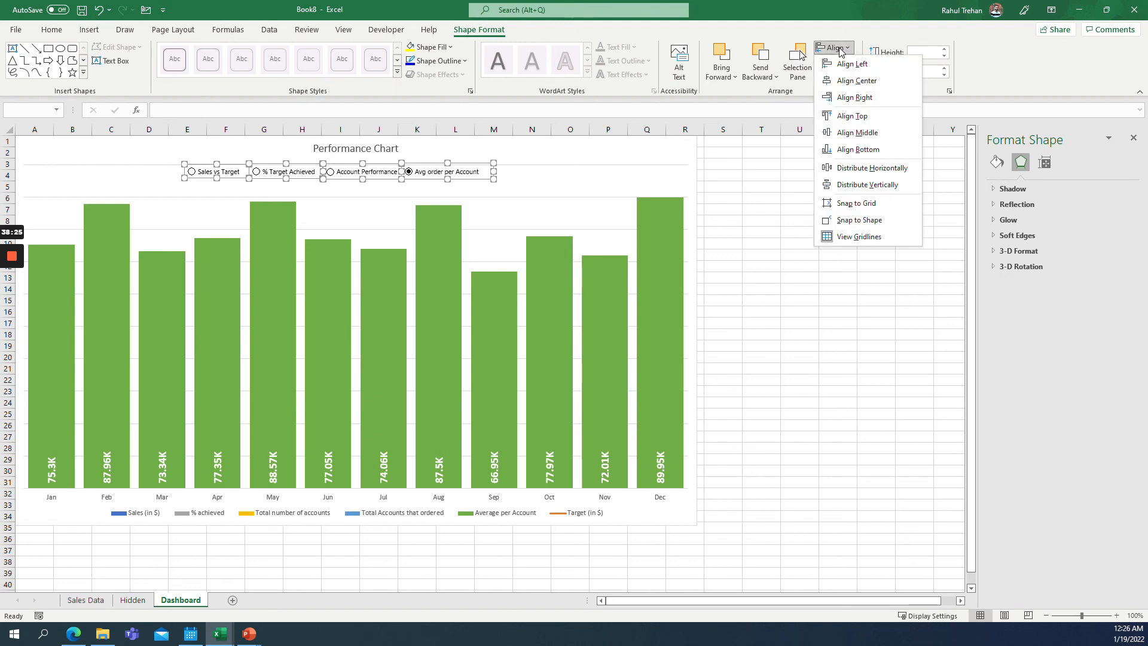
pyautogui.click(871, 168)
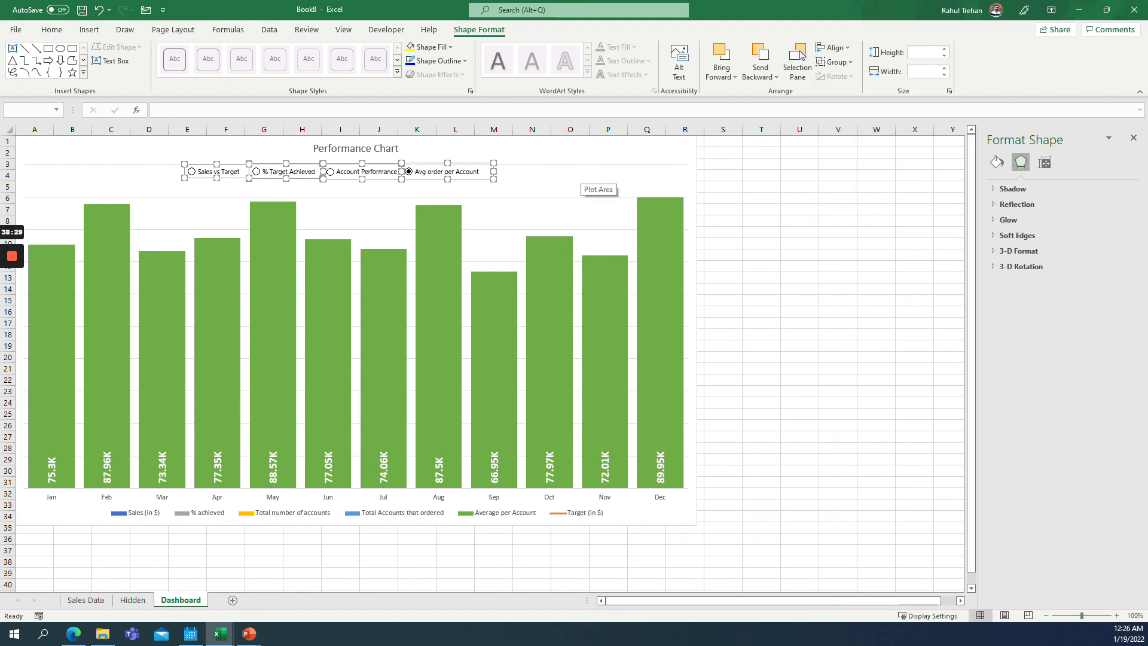
pyautogui.click(799, 176)
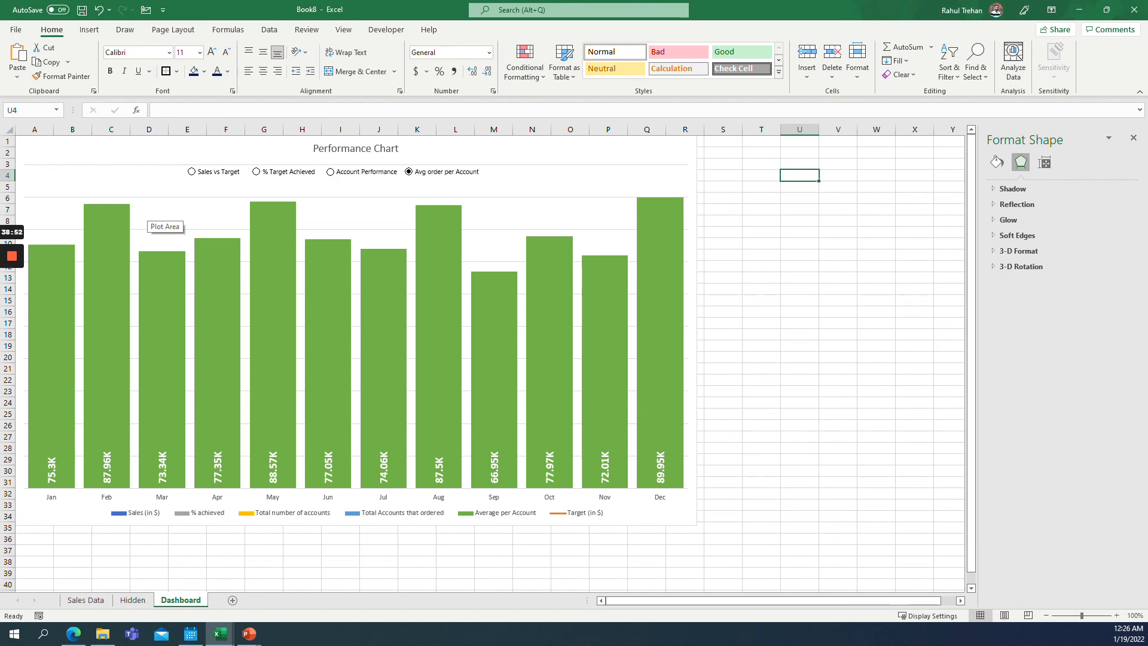
pyautogui.moveTo(15, 261)
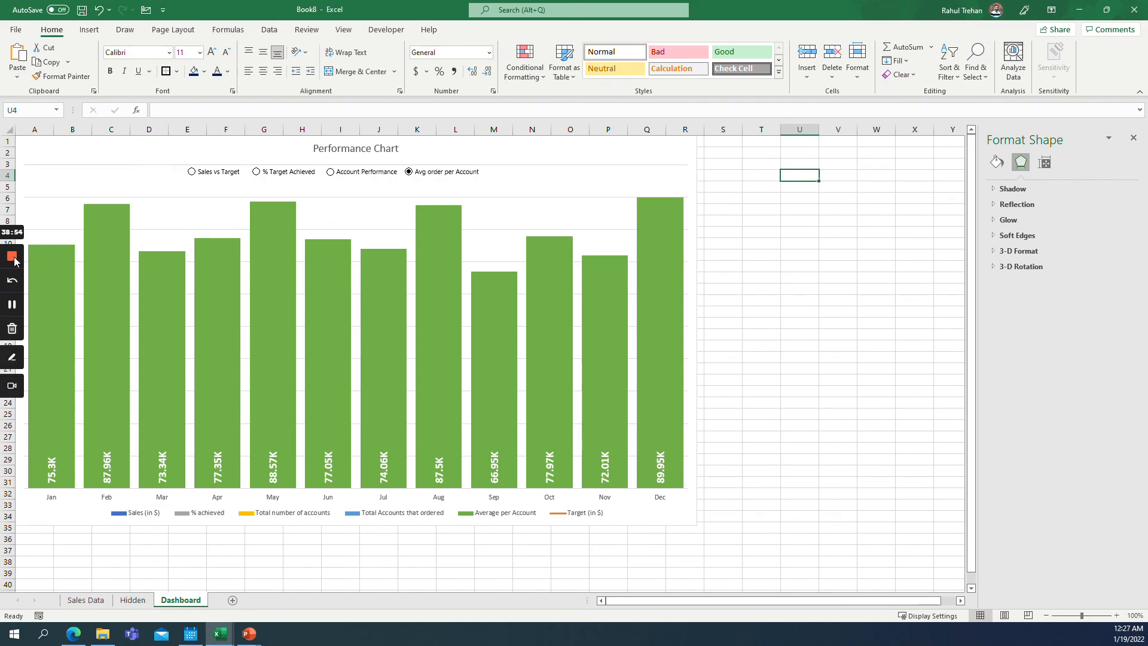